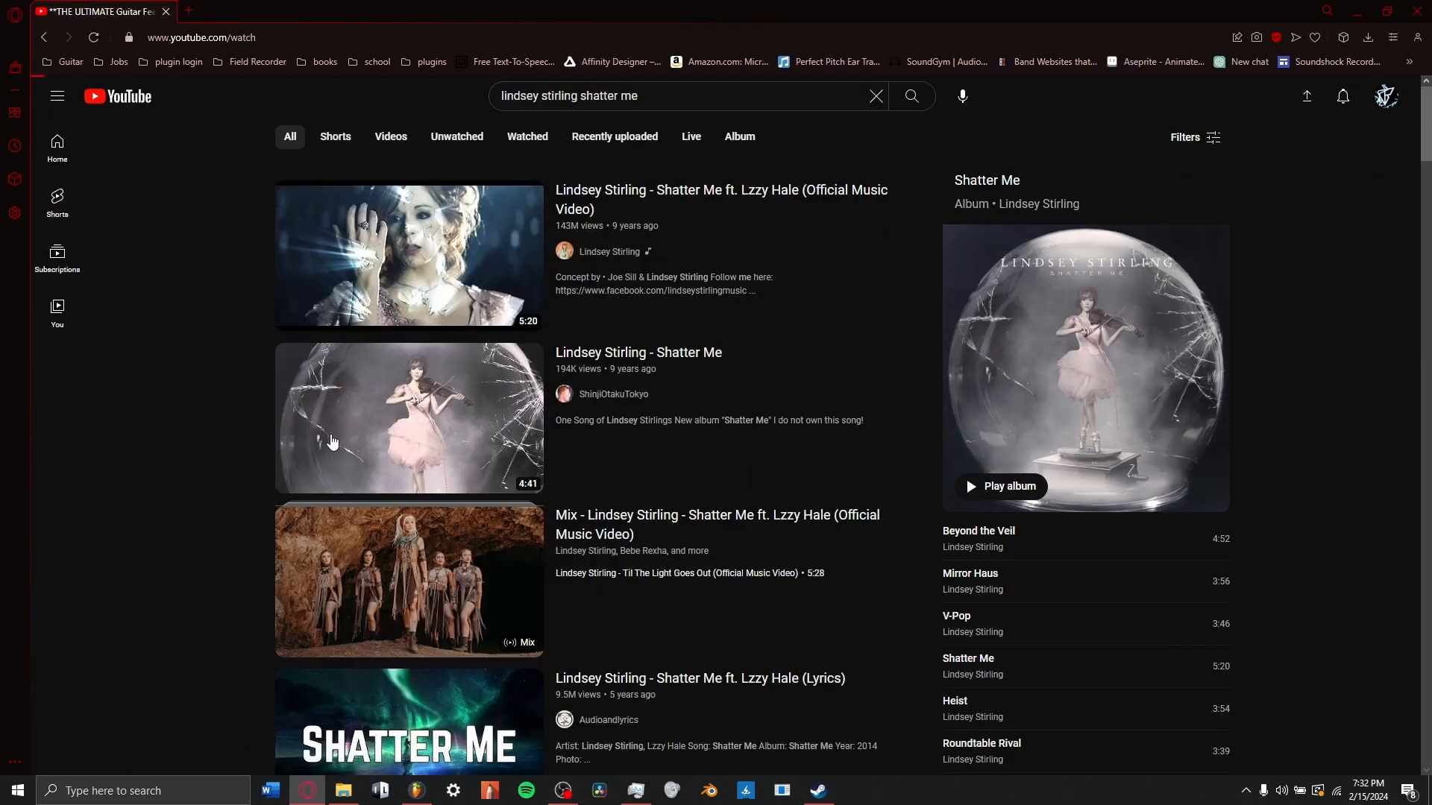
- Open the second Lindsey Stirling - Shatter Me search result and switch to the FL Studio desktop
{"action": "left_click", "coordinate": [332, 442]}
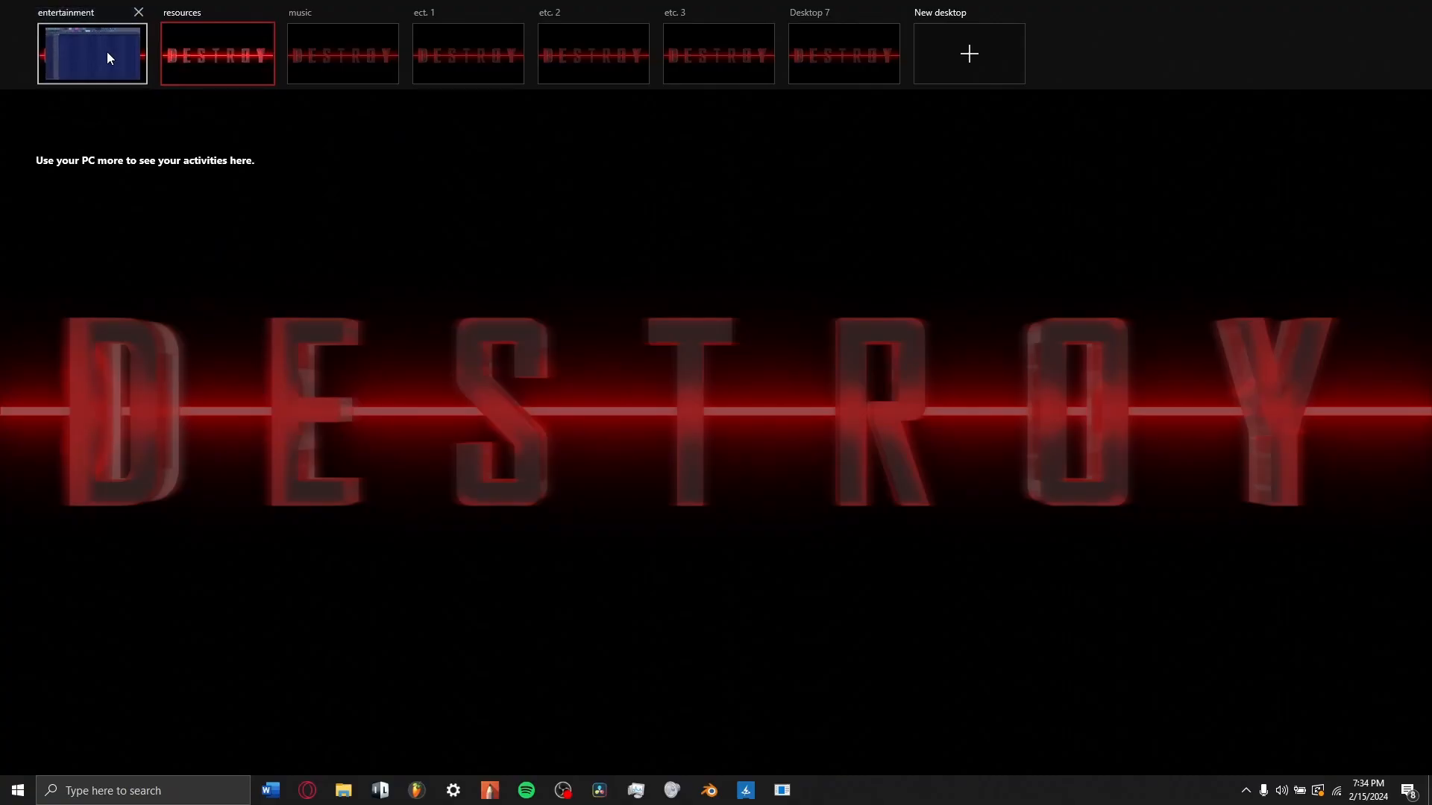
{"action": "left_click", "coordinate": [105, 46]}
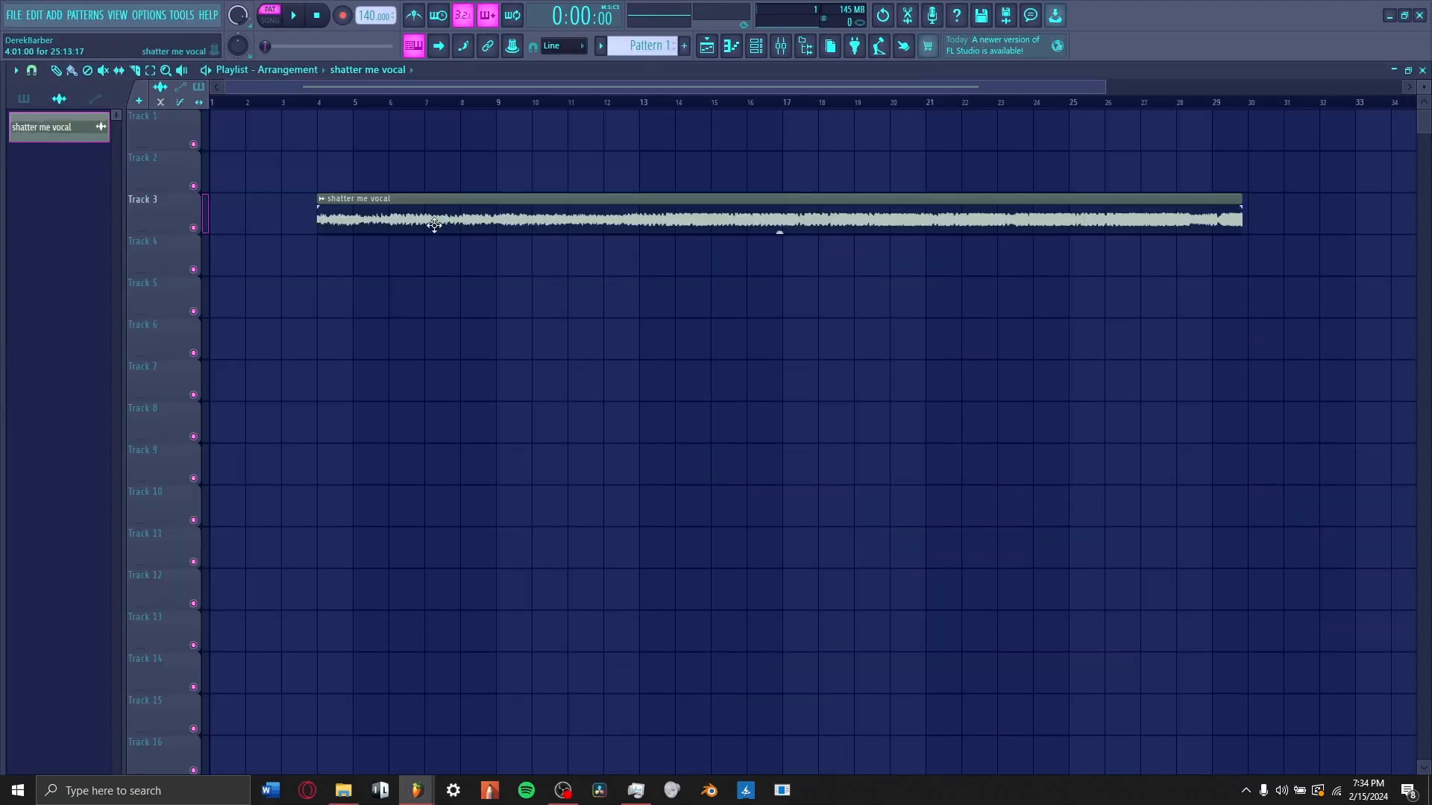
- Move the shatter me vocal clip to the start of Track 1 and extract its stems
{"action": "left_click_drag", "start_coordinate": [434, 223], "coordinate": [263, 95]}
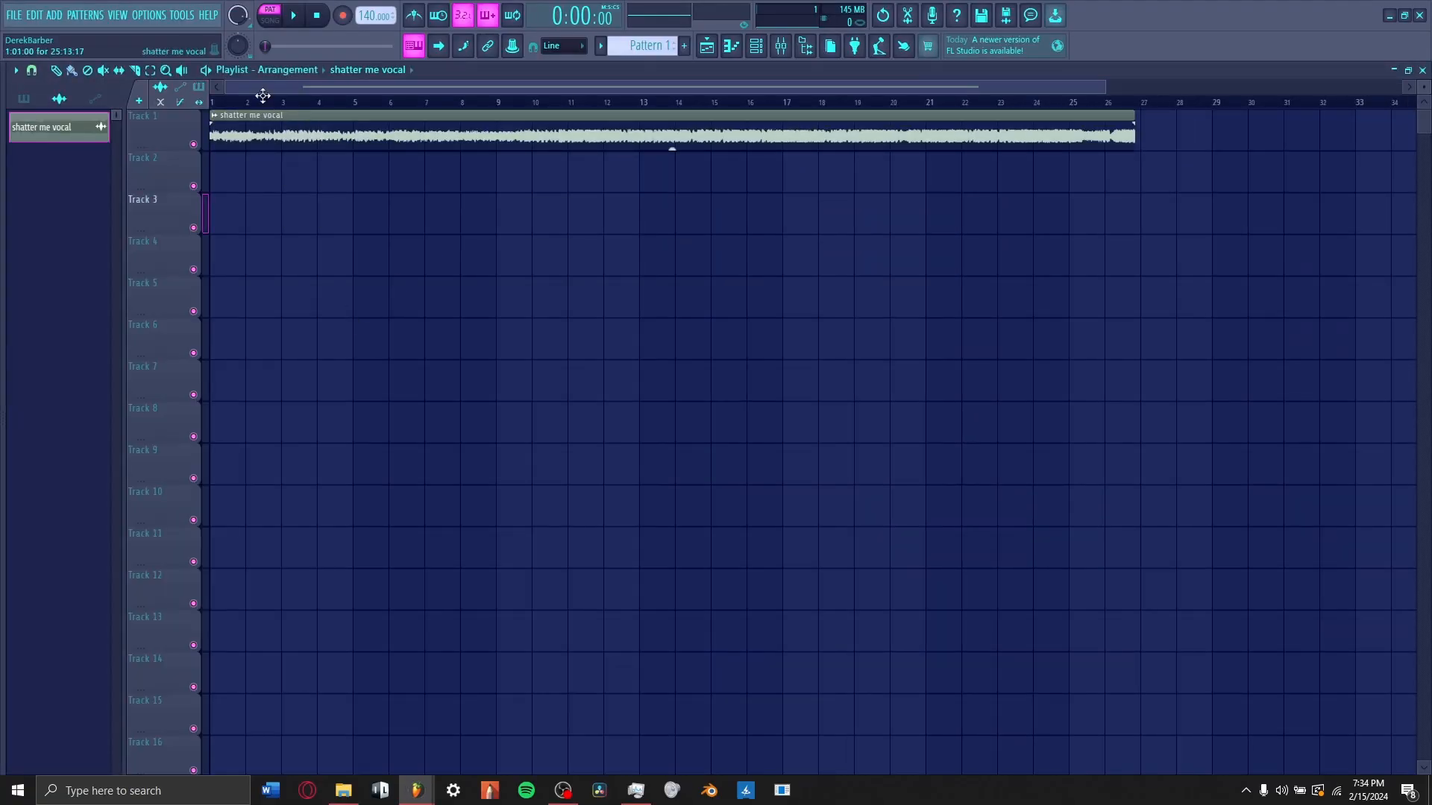
{"action": "right_click", "coordinate": [209, 116]}
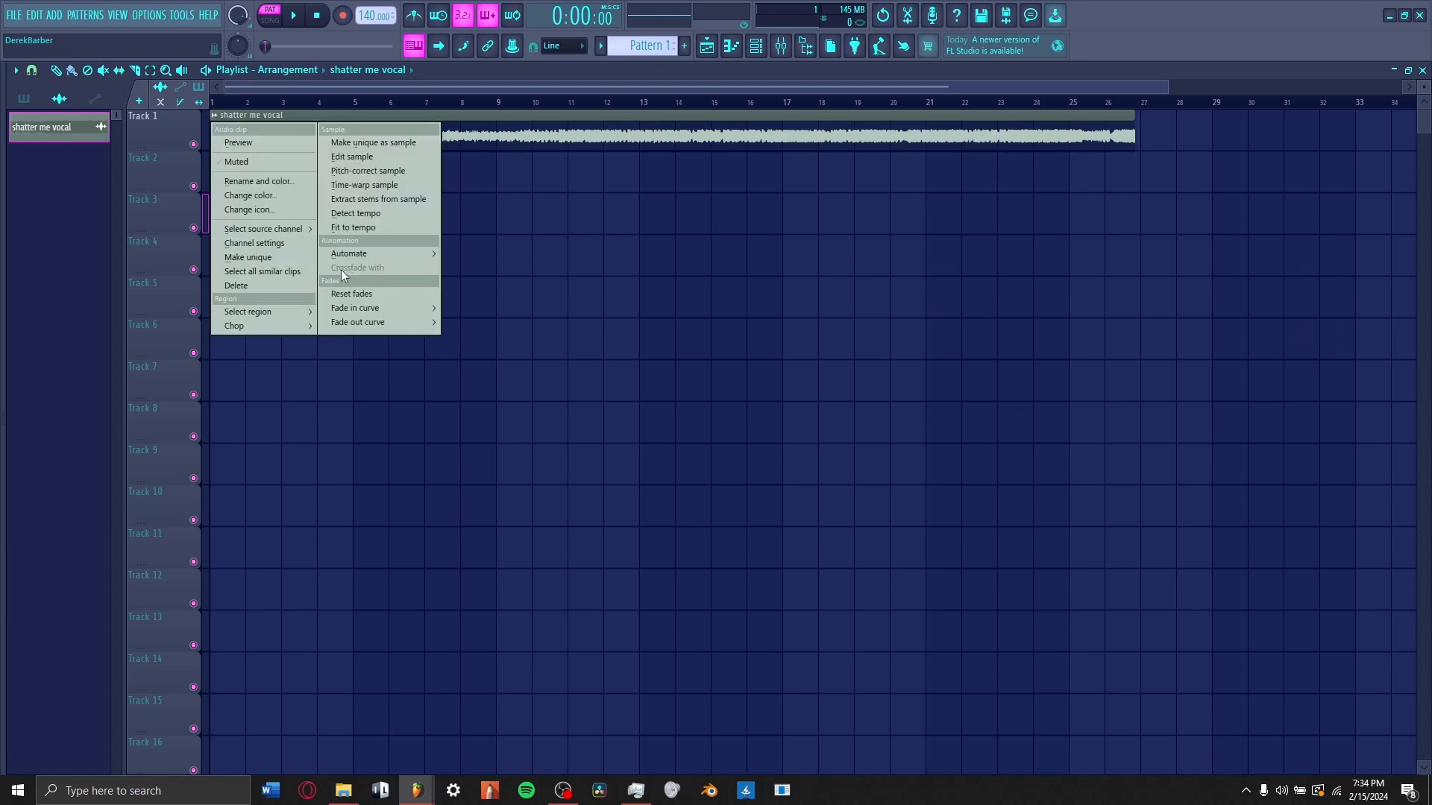
{"action": "left_click", "coordinate": [378, 199]}
{"action": "left_click", "coordinate": [796, 458]}
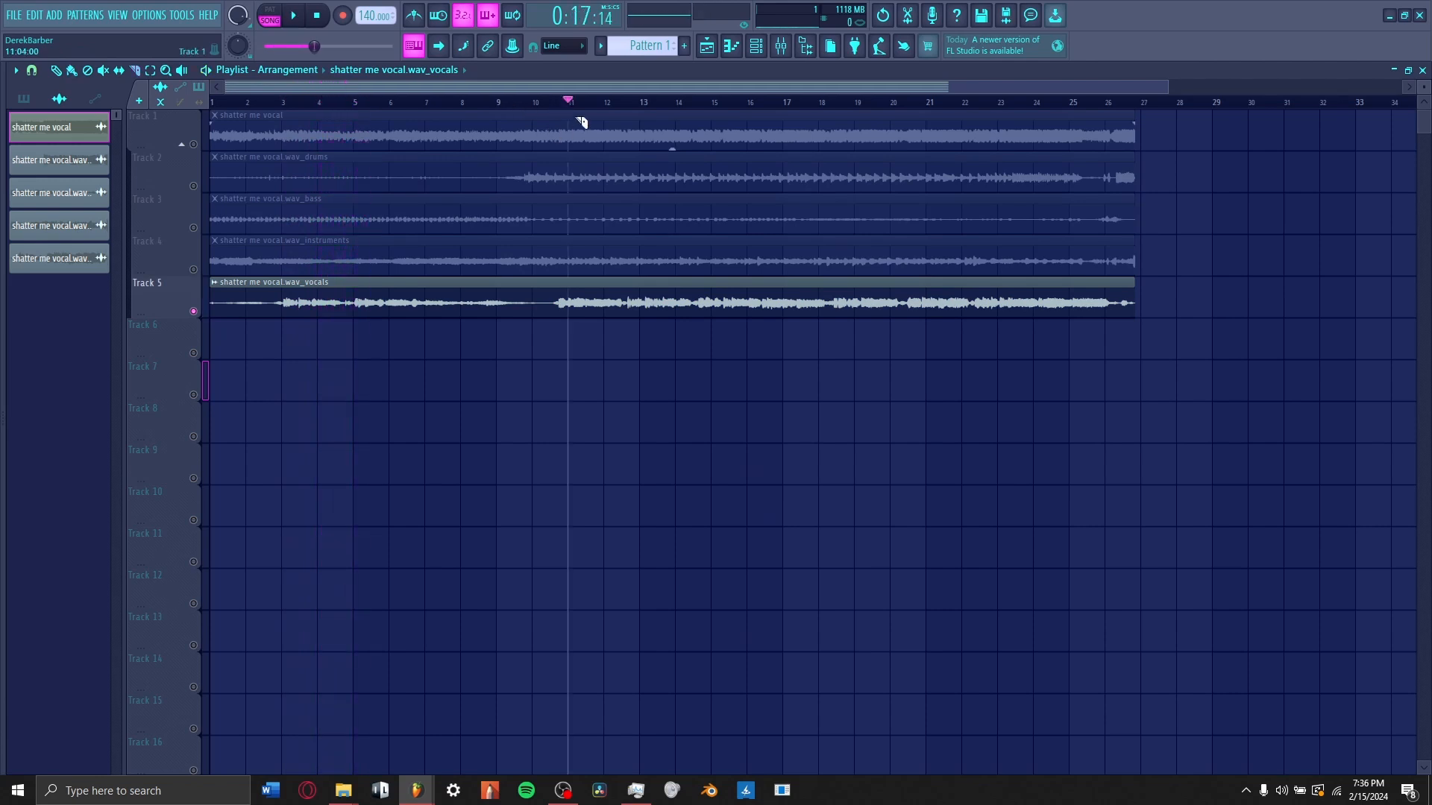
- Slice the extracted vocals stem shortly before bar 10
{"action": "scroll", "coordinate": [583, 120], "scroll_direction": "up", "scroll_amount": 3}
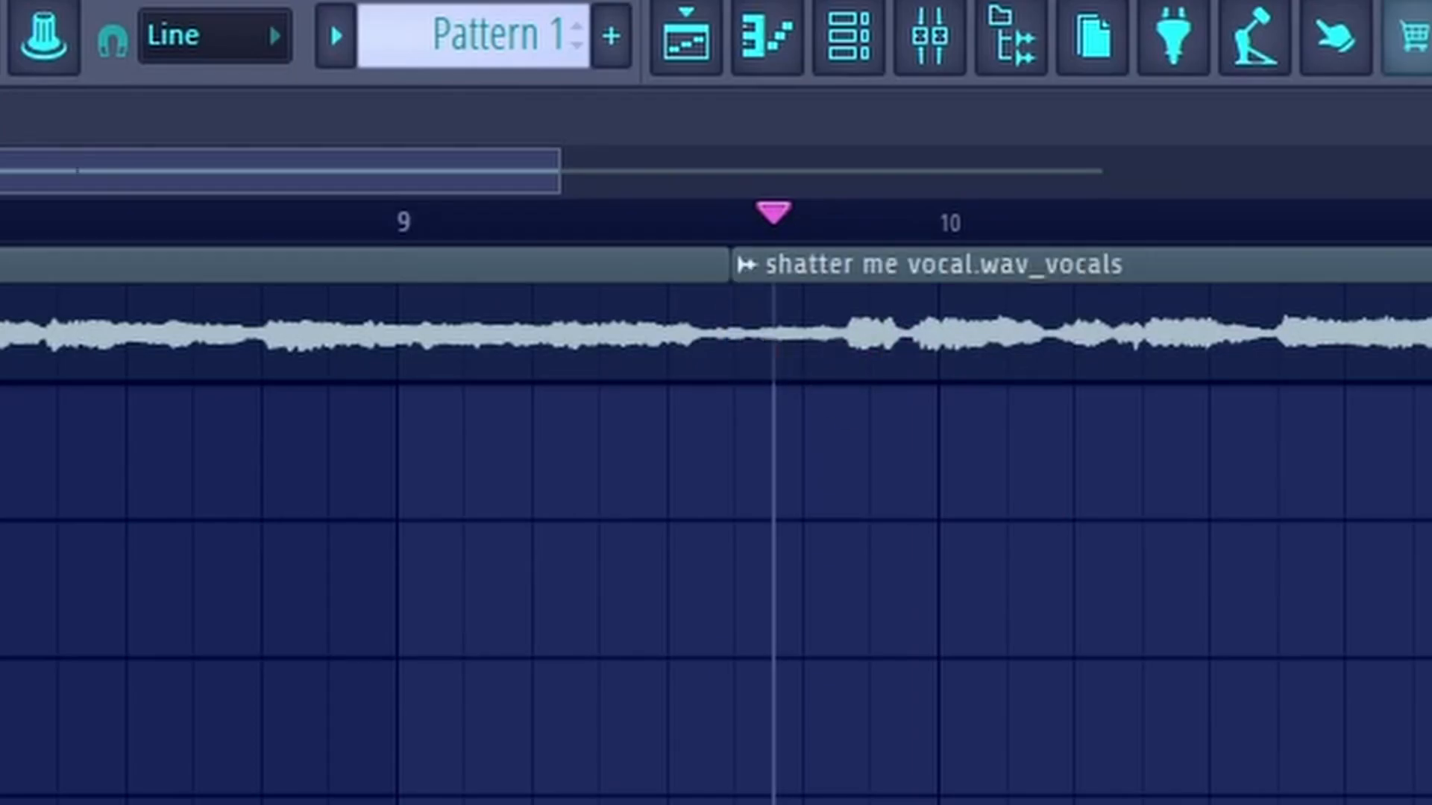
{"action": "right_click", "coordinate": [732, 280]}
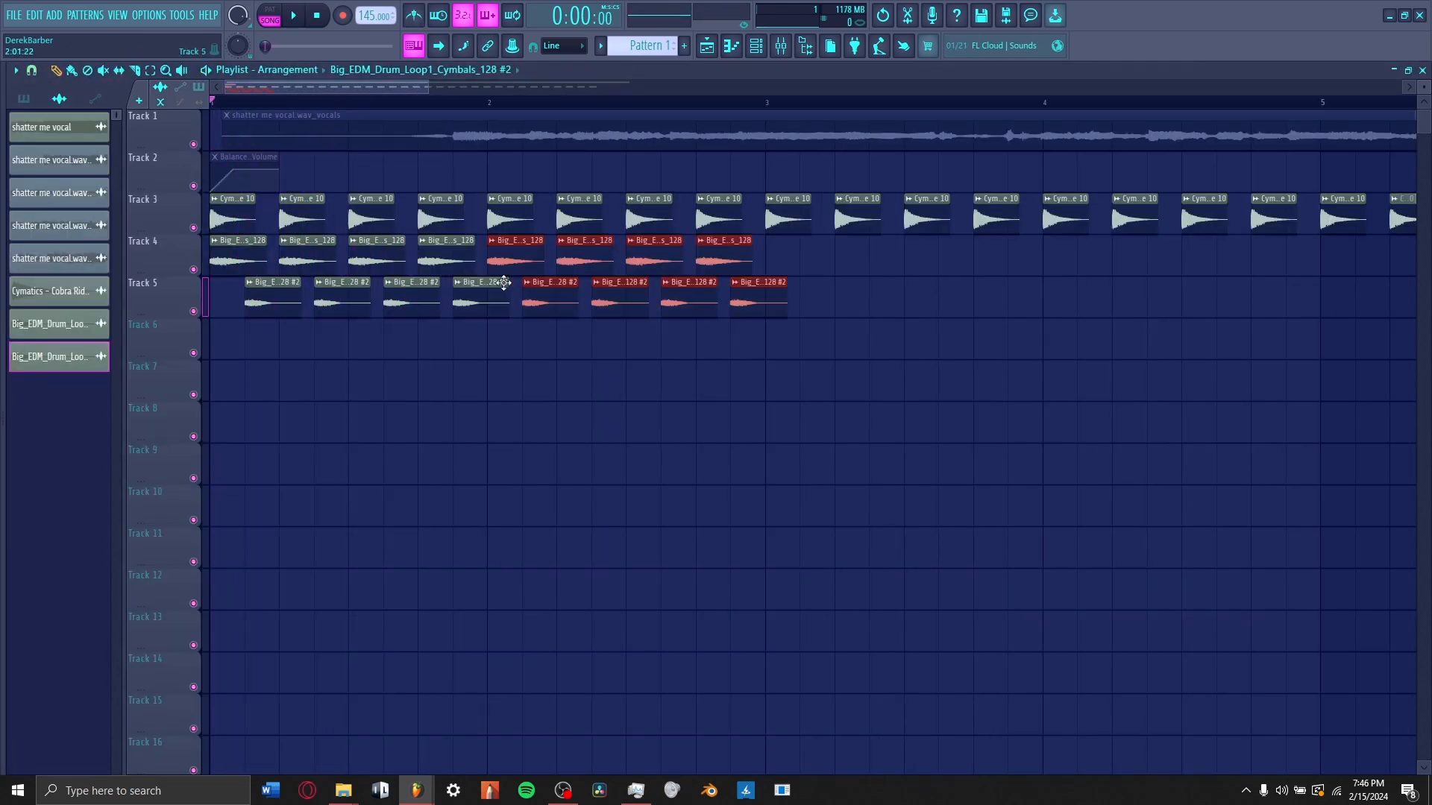
- Repeat the Big_EDM_Drum_Loop1 cymbal clips on Tracks 4 and 5 up to bar 9, and add the BRLY_ALVE_kick_howdy sample to Track 7
{"action": "left_click_drag", "start_coordinate": [503, 282], "coordinate": [394, 333]}
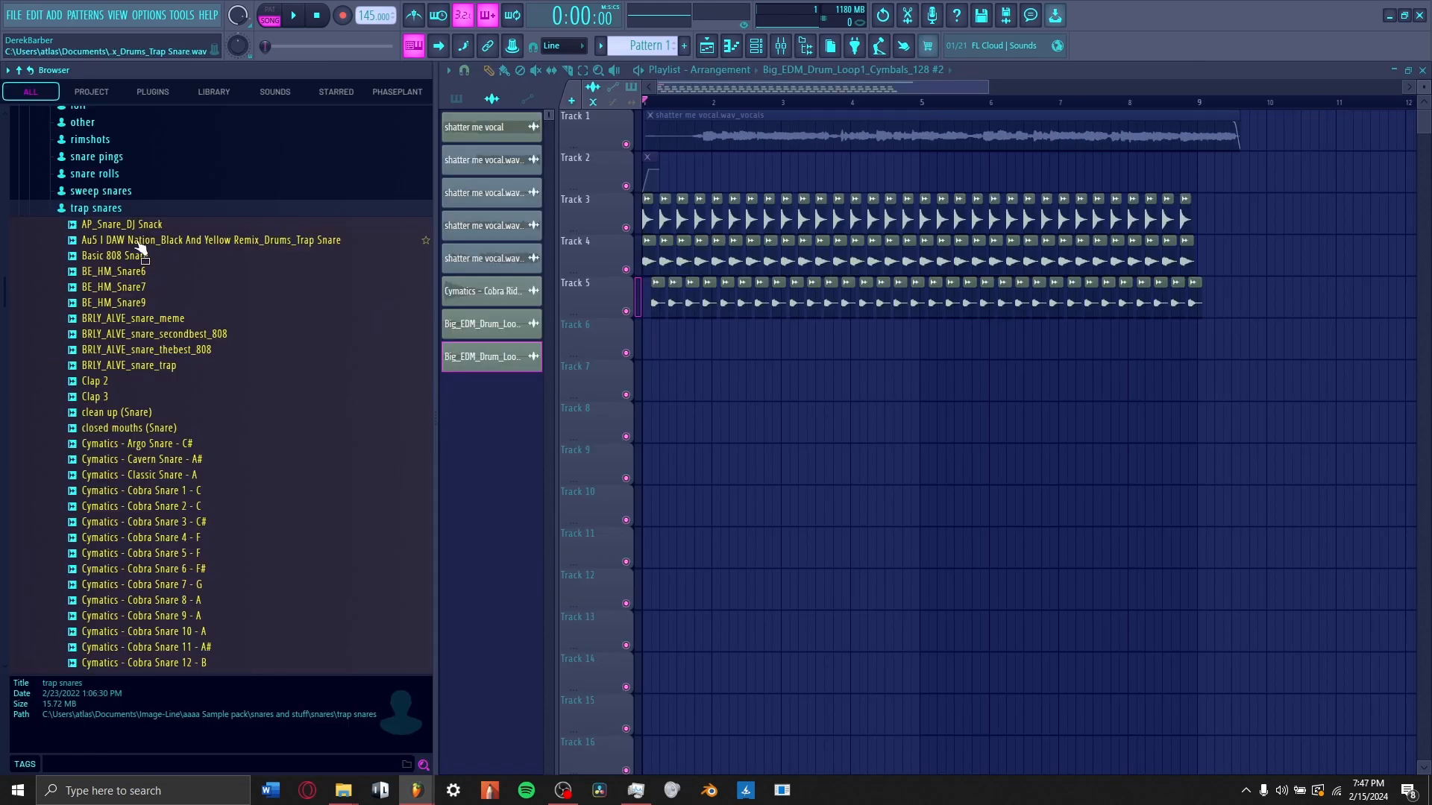
{"action": "left_click", "coordinate": [139, 243]}
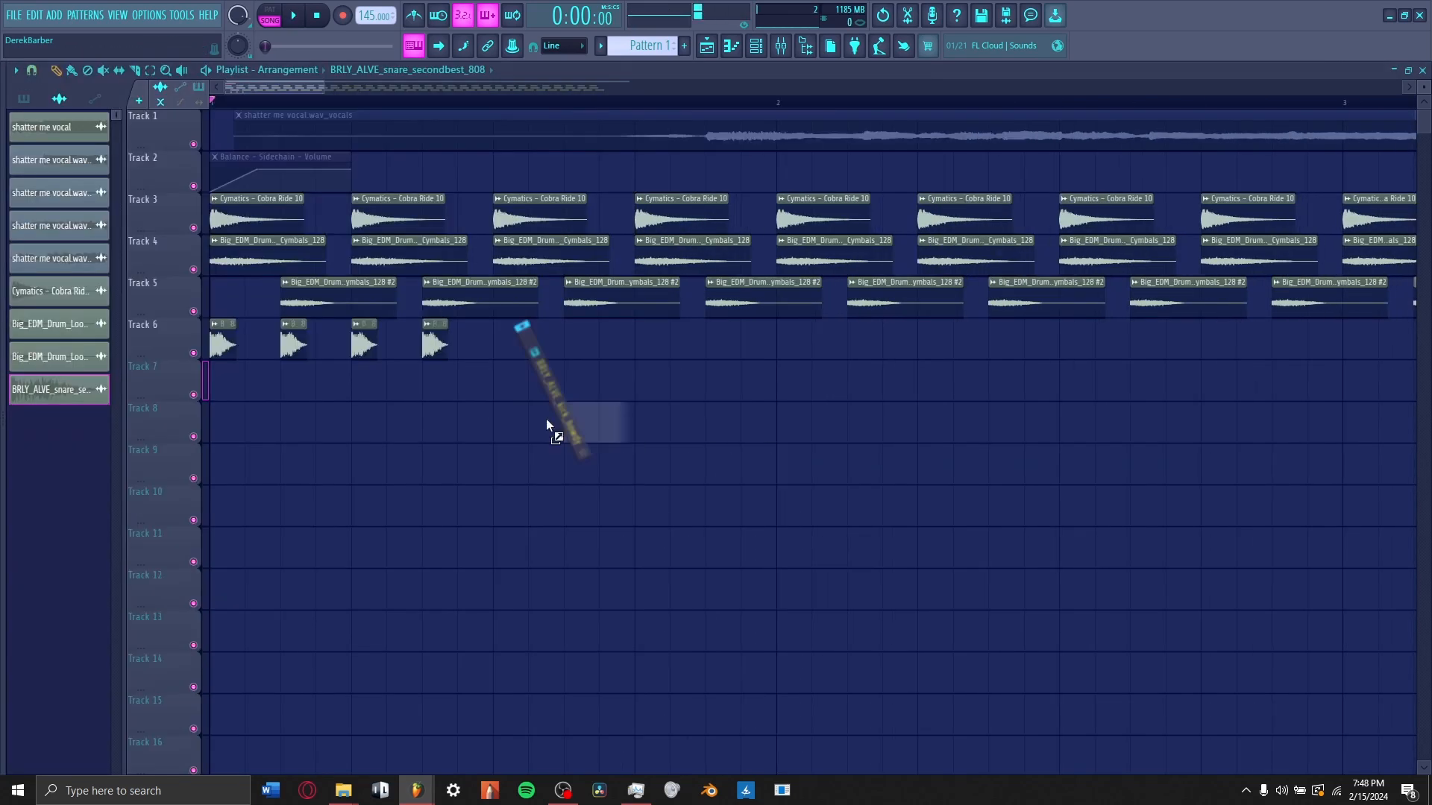
{"action": "left_click_drag", "start_coordinate": [546, 418], "coordinate": [445, 392]}
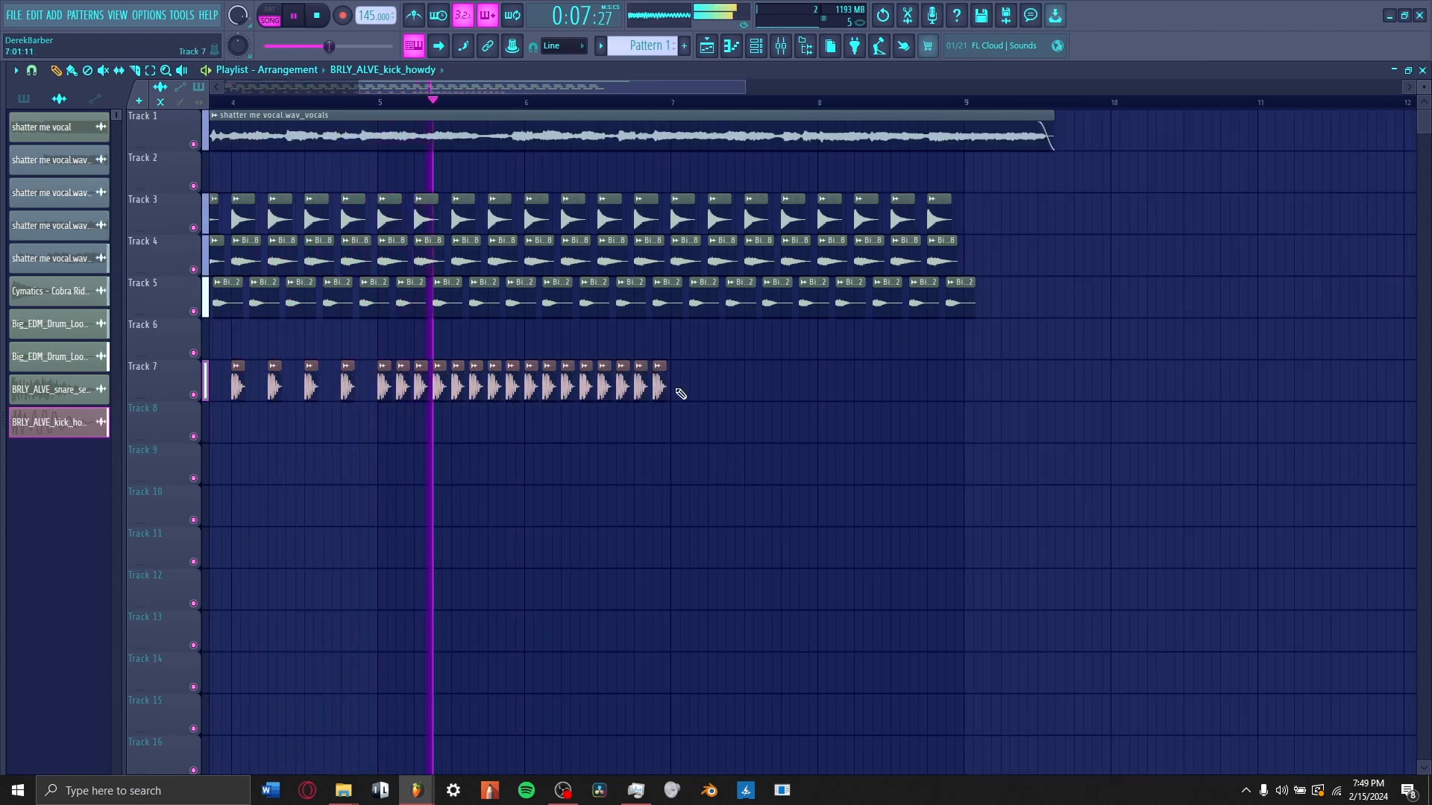
- Continue the Track 7 kick roll from bar 7 to bar 9 with unique copies of the kick, repeating faster from bar 8
{"action": "left_click", "coordinate": [678, 390]}
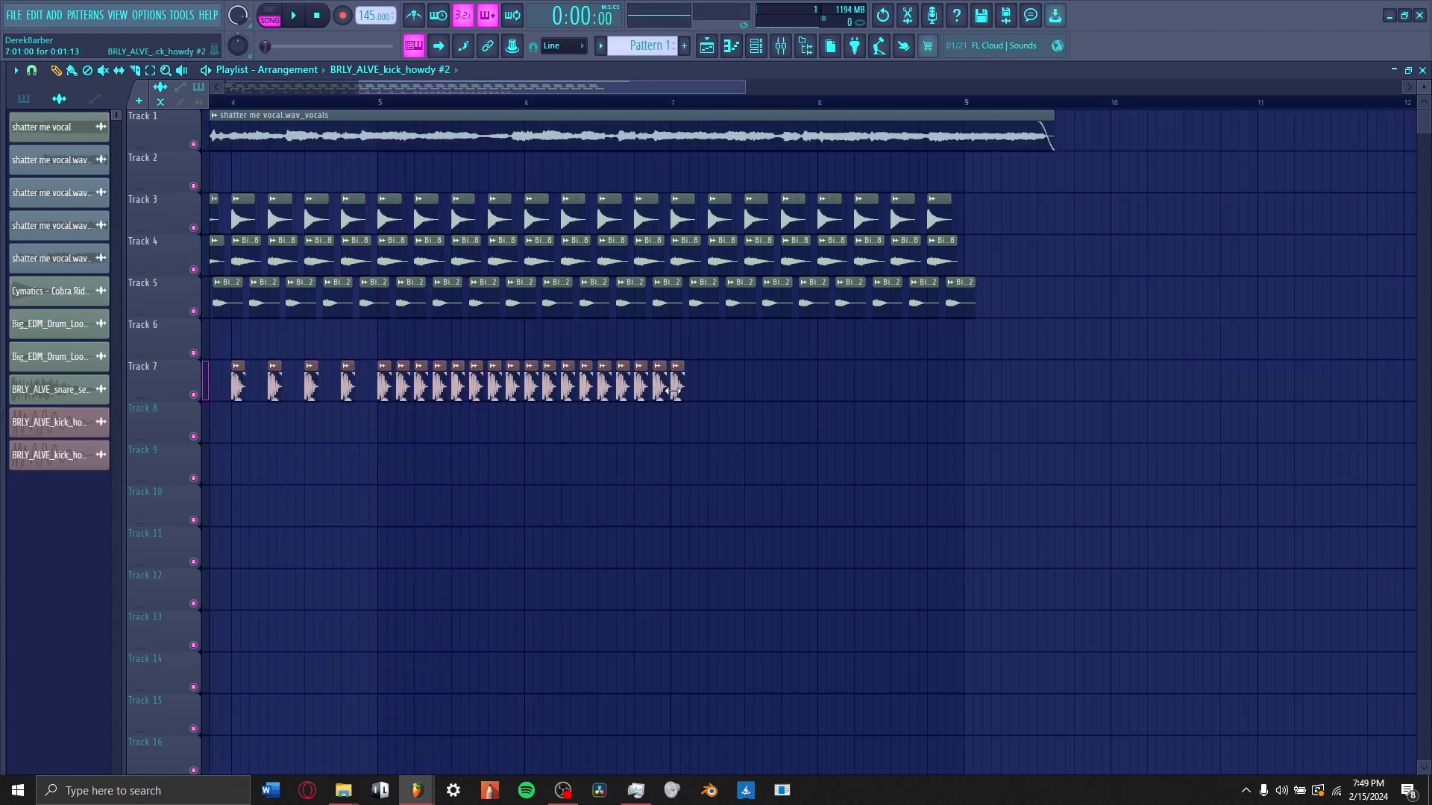
{"action": "double_click", "coordinate": [458, 388]}
{"action": "left_click_drag", "start_coordinate": [455, 431], "coordinate": [575, 513]}
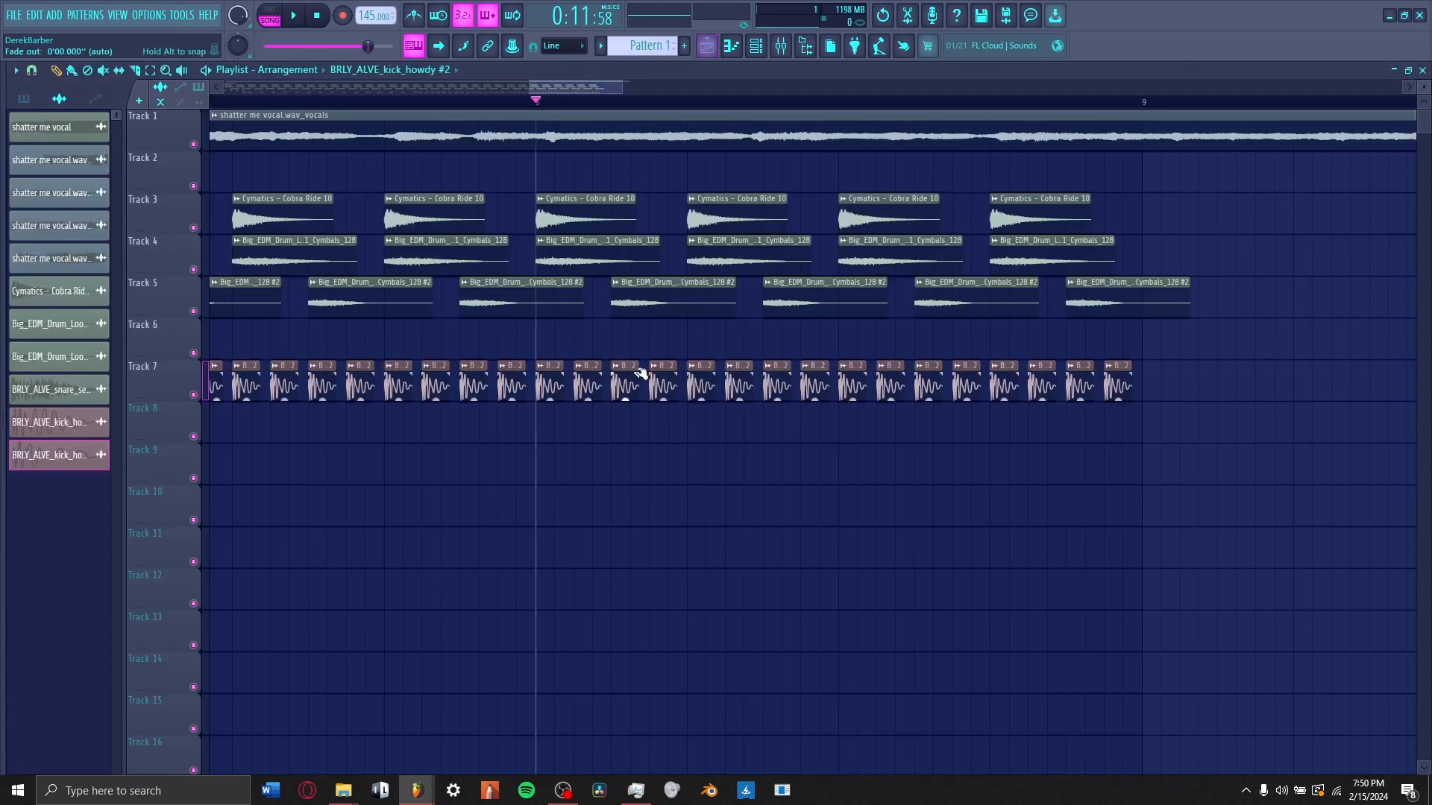
{"action": "left_click_drag", "start_coordinate": [535, 367], "coordinate": [1064, 397]}
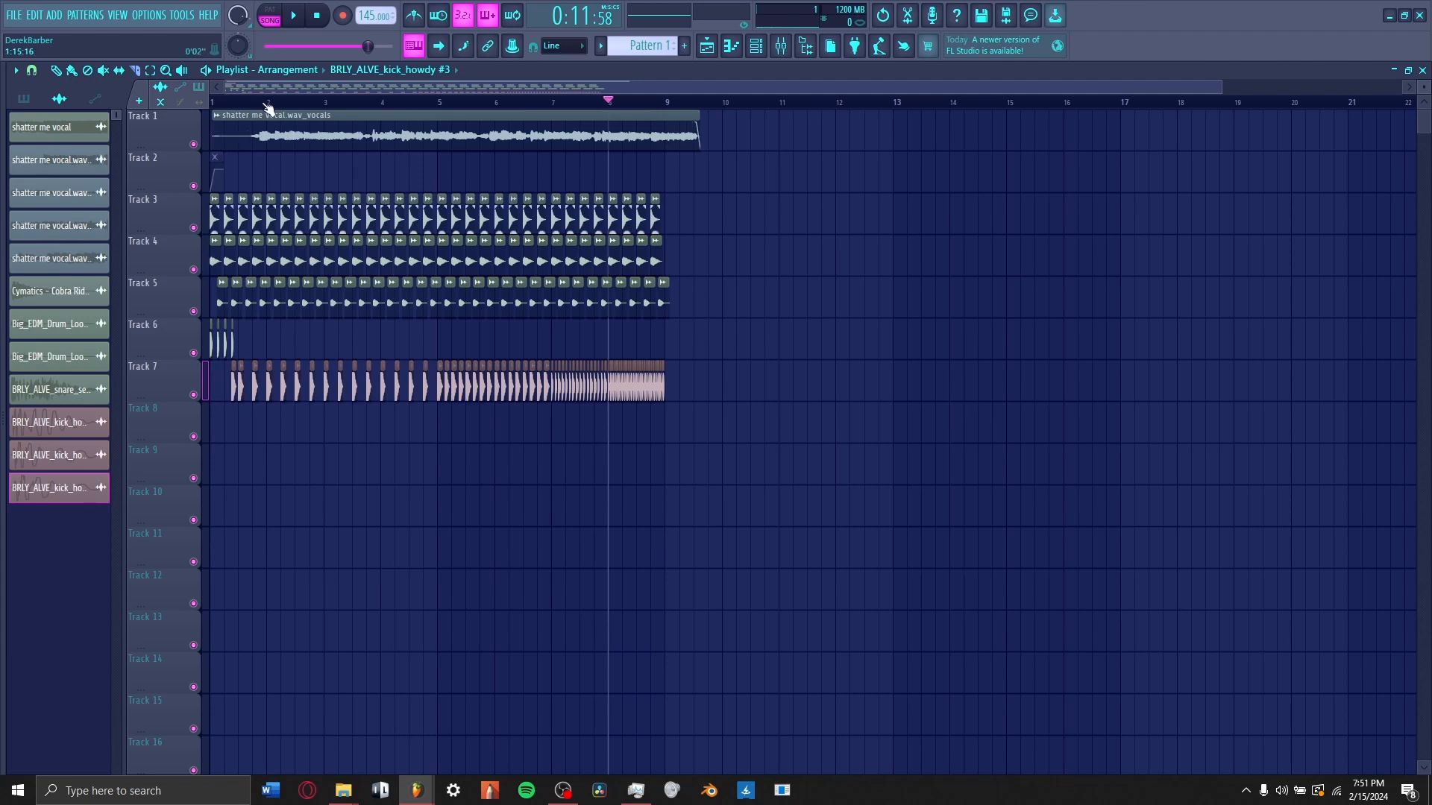
- Add the Au5 I DAW Nation Snare (With Tail) sample and fill Track 8 from bar 7 to bar 8 with 1/4 beat snap
{"action": "key", "text": "alt+F8"}
{"action": "left_click", "coordinate": [61, 372]}
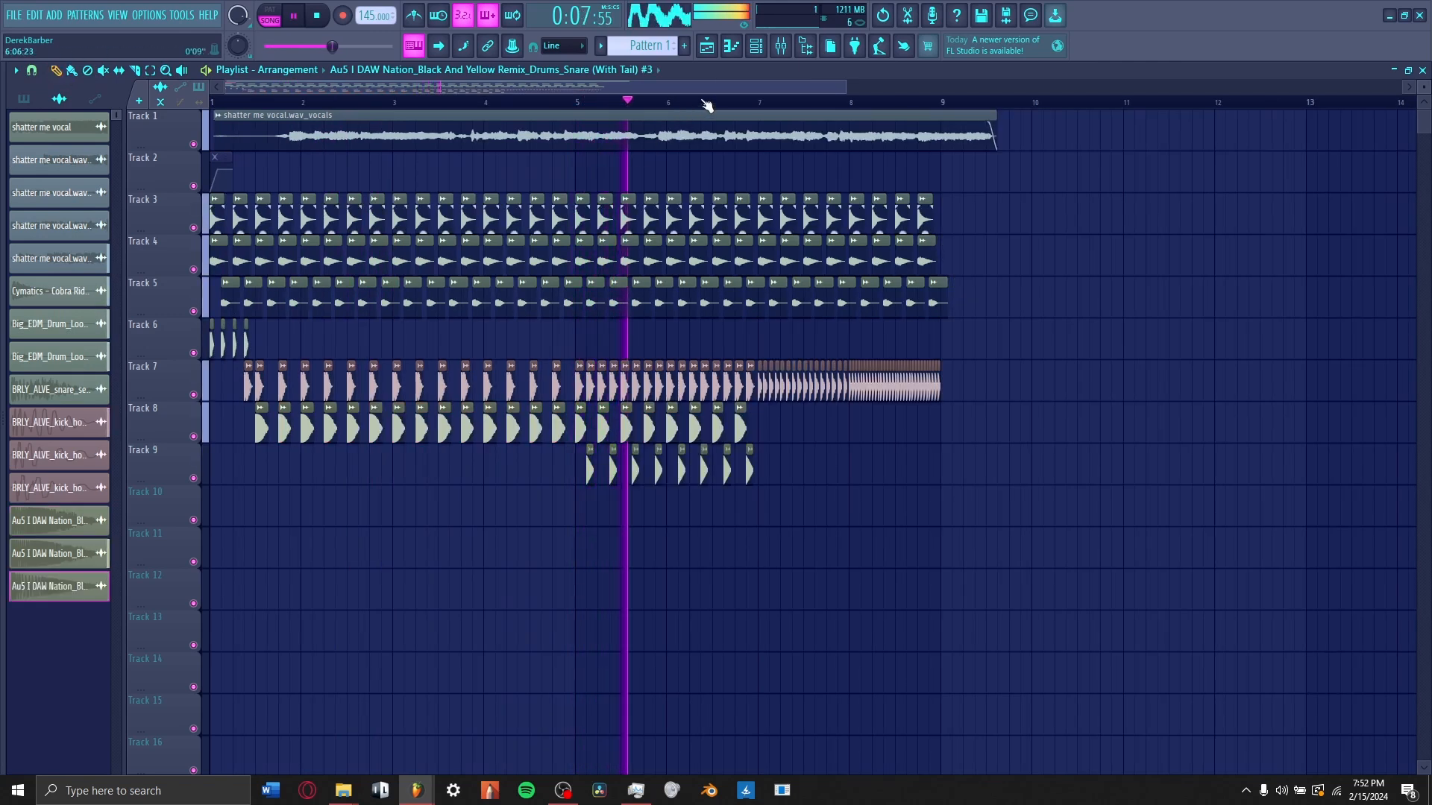
{"action": "scroll", "coordinate": [705, 105], "scroll_direction": "up", "scroll_amount": 2}
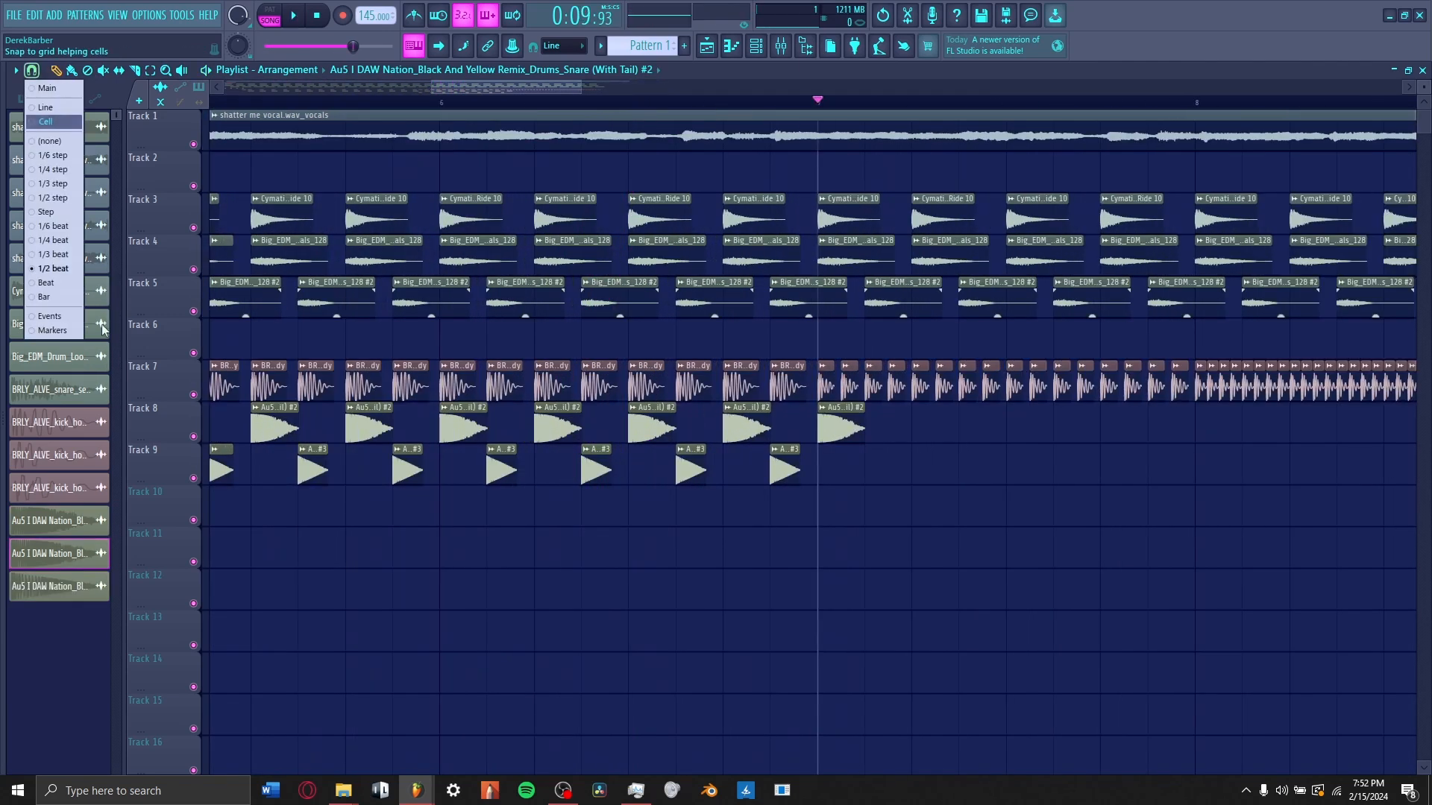
{"action": "left_click", "coordinate": [47, 239]}
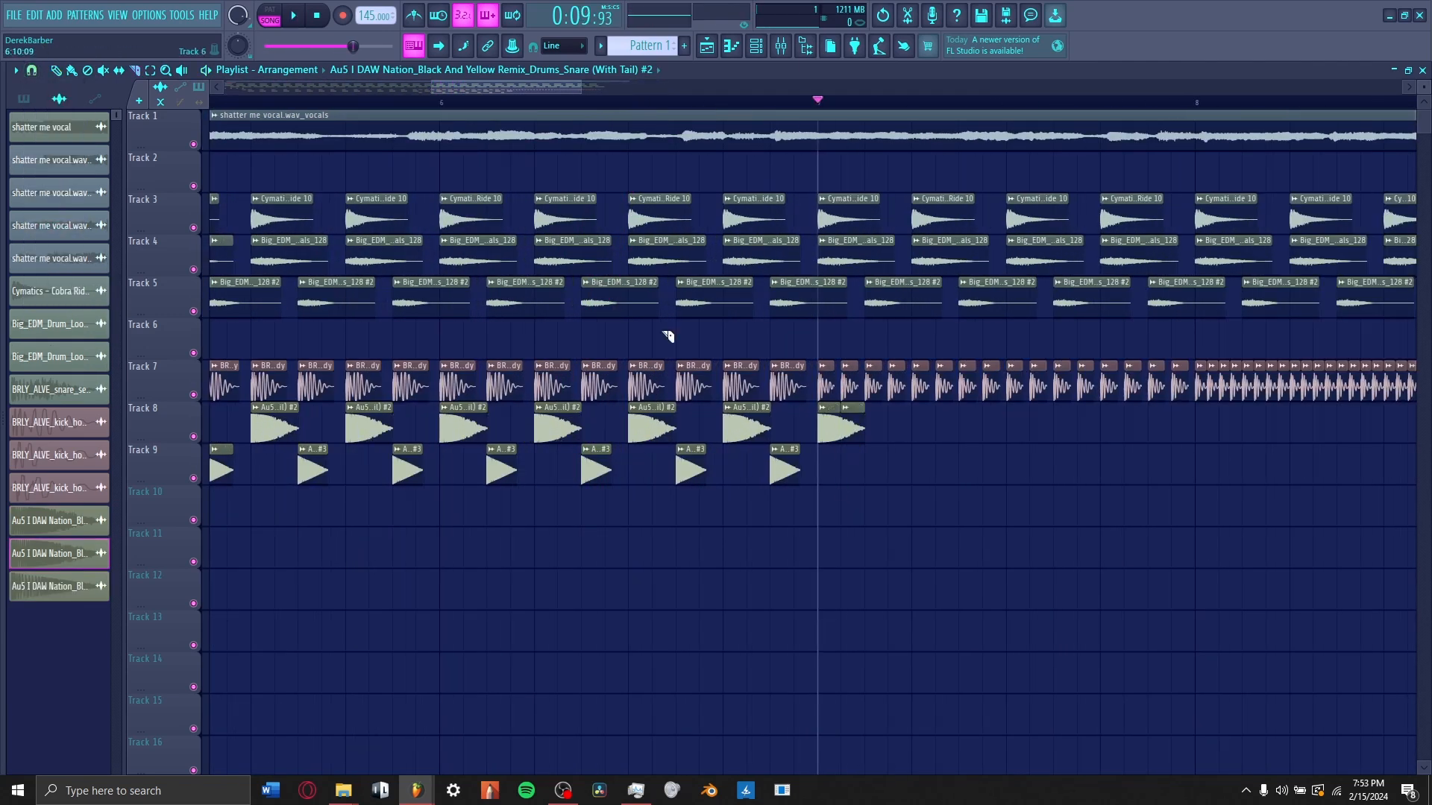
{"action": "mouse_move", "coordinate": [816, 434]}
{"action": "left_mouse_down"}
{"action": "mouse_move", "coordinate": [1176, 485]}
{"action": "mouse_move", "coordinate": [1214, 429]}
{"action": "left_mouse_up"}
- Make the snare in the bar 7 roll unique and raise its fade-out to the maximum
{"action": "left_click", "coordinate": [822, 408]}
{"action": "left_click", "coordinate": [878, 548]}
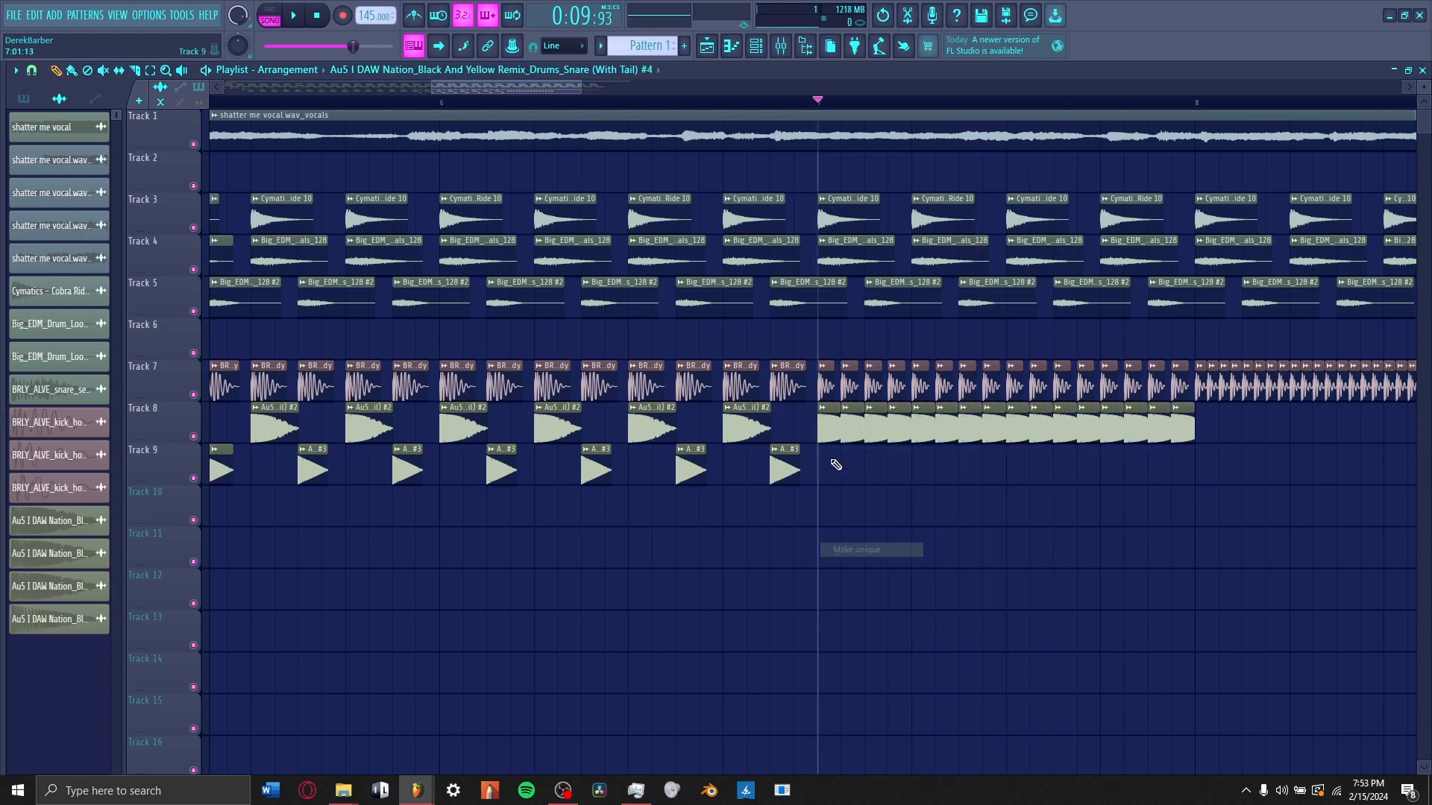
{"action": "double_click", "coordinate": [830, 433]}
{"action": "left_click_drag", "start_coordinate": [385, 382], "coordinate": [385, 306]}
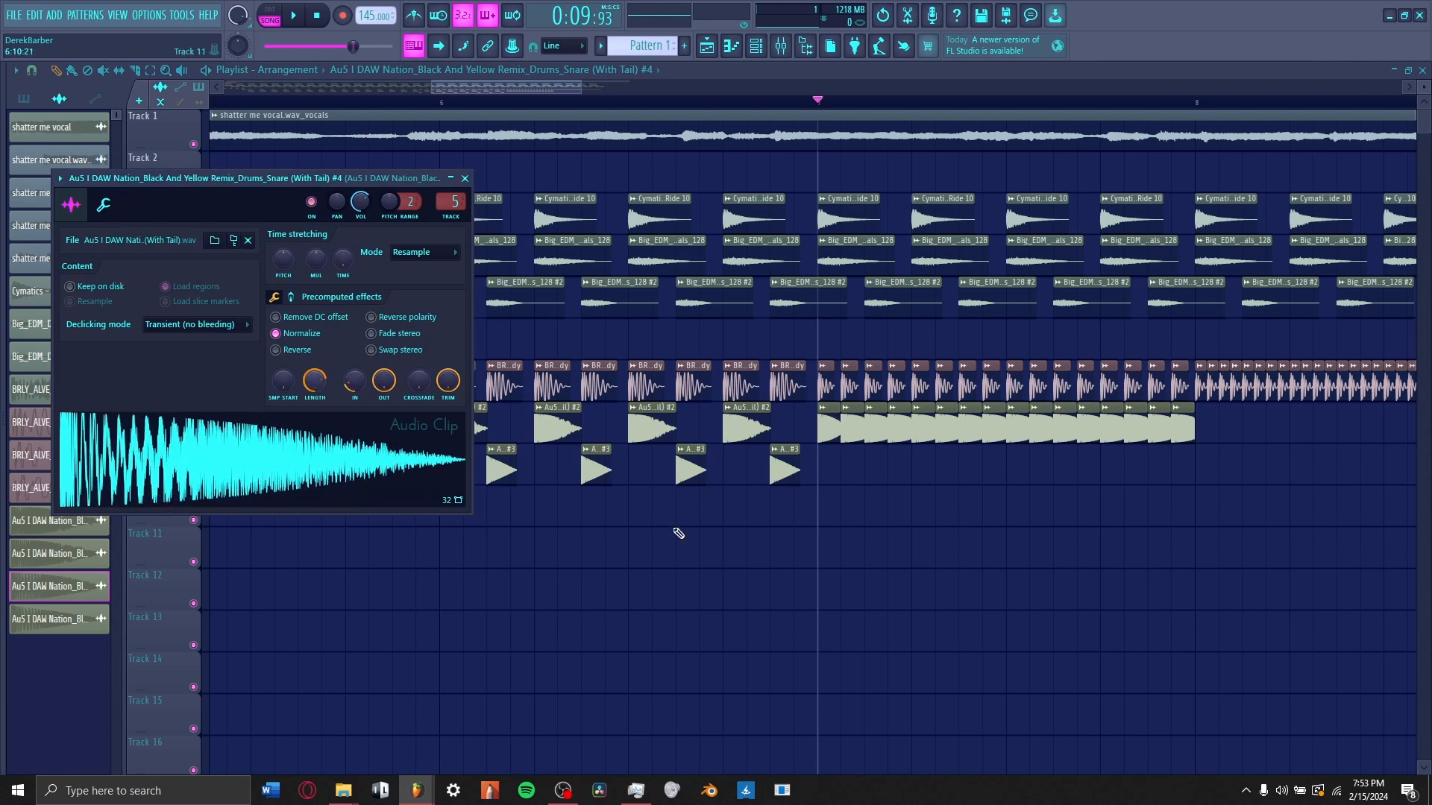
{"action": "key", "text": "Escape"}
- Replace the Track 8 snare roll between bars 7 and 8 with the unique snare and move the roll to Track 10
{"action": "mouse_move", "coordinate": [876, 475]}
{"action": "left_mouse_down"}
{"action": "mouse_move", "coordinate": [999, 433]}
{"action": "mouse_move", "coordinate": [1057, 438]}
{"action": "left_mouse_up"}
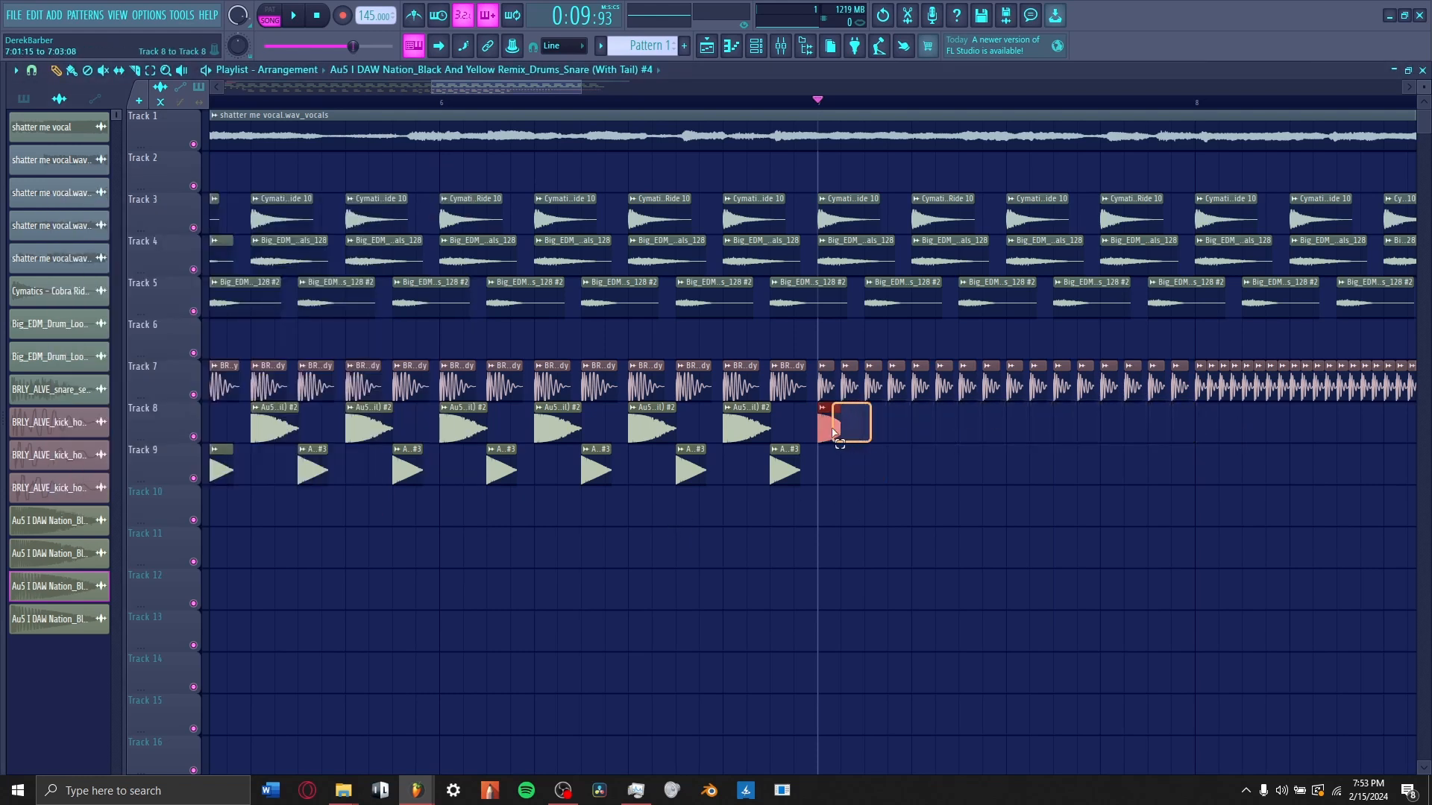
{"action": "key", "text": "space"}
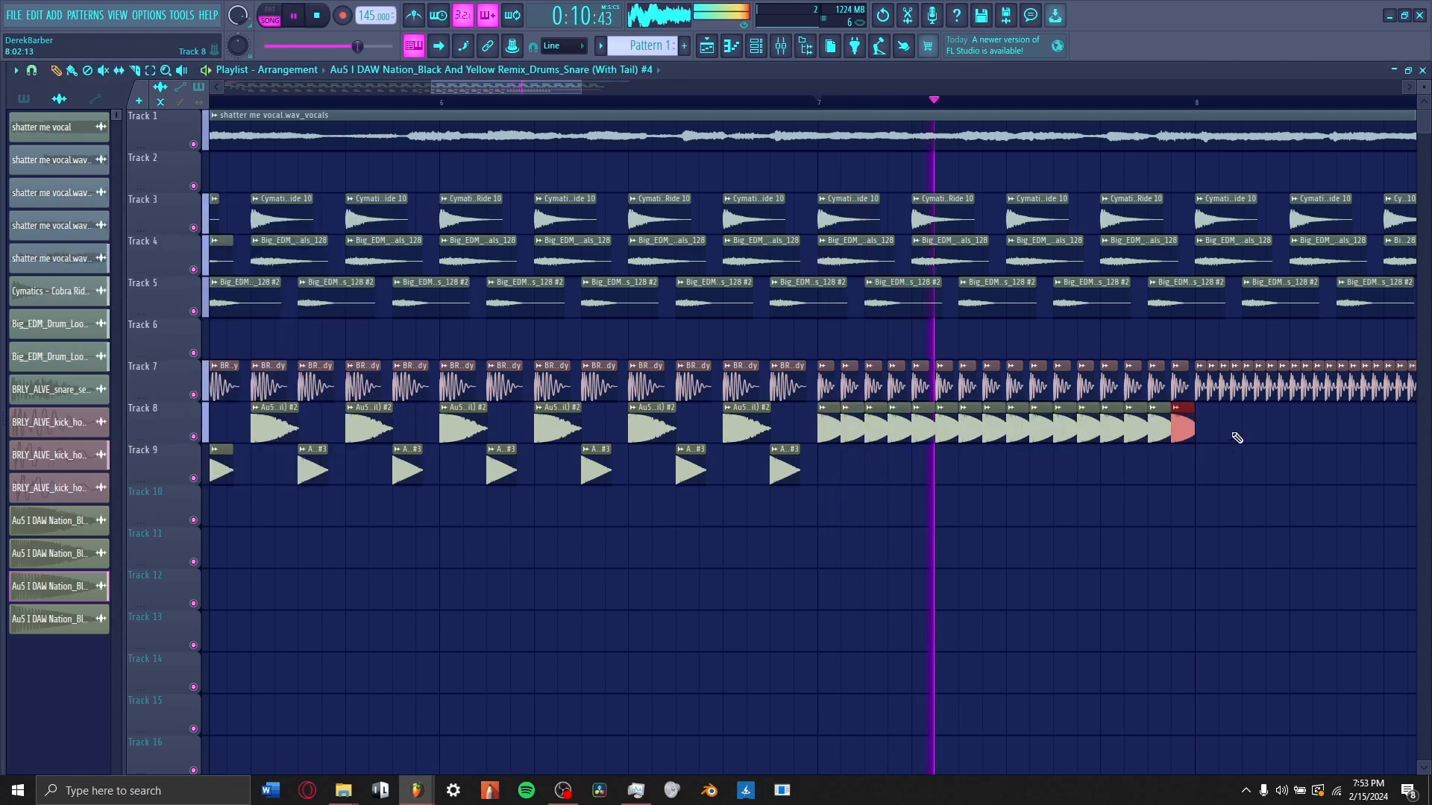
{"action": "left_click_drag", "start_coordinate": [1222, 433], "coordinate": [839, 458]}
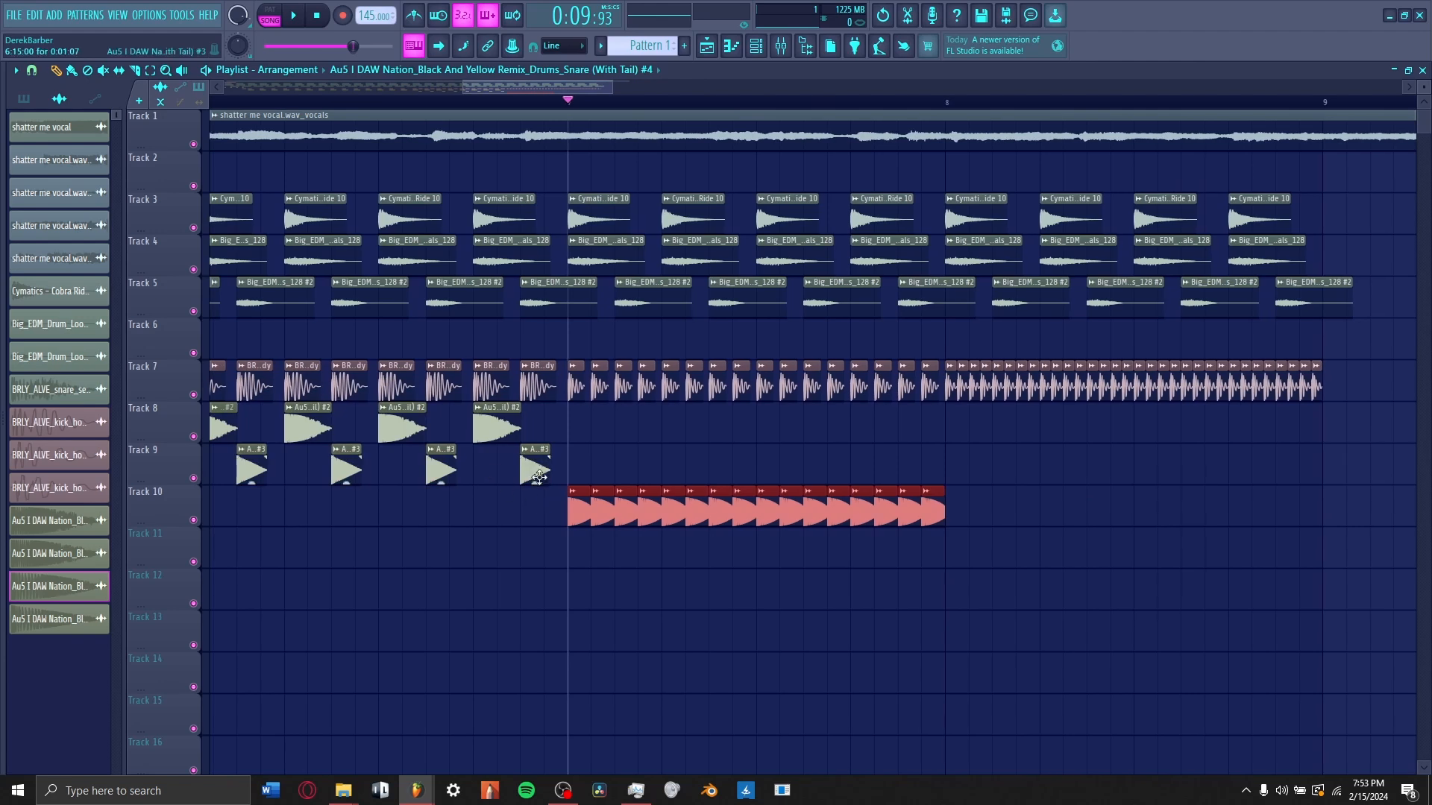
- Fill Track 9 with rapid snares from bar 8 to bar 9 and automate the roll's channel pitch across bars 7 to 9
{"action": "left_click", "coordinate": [539, 477]}
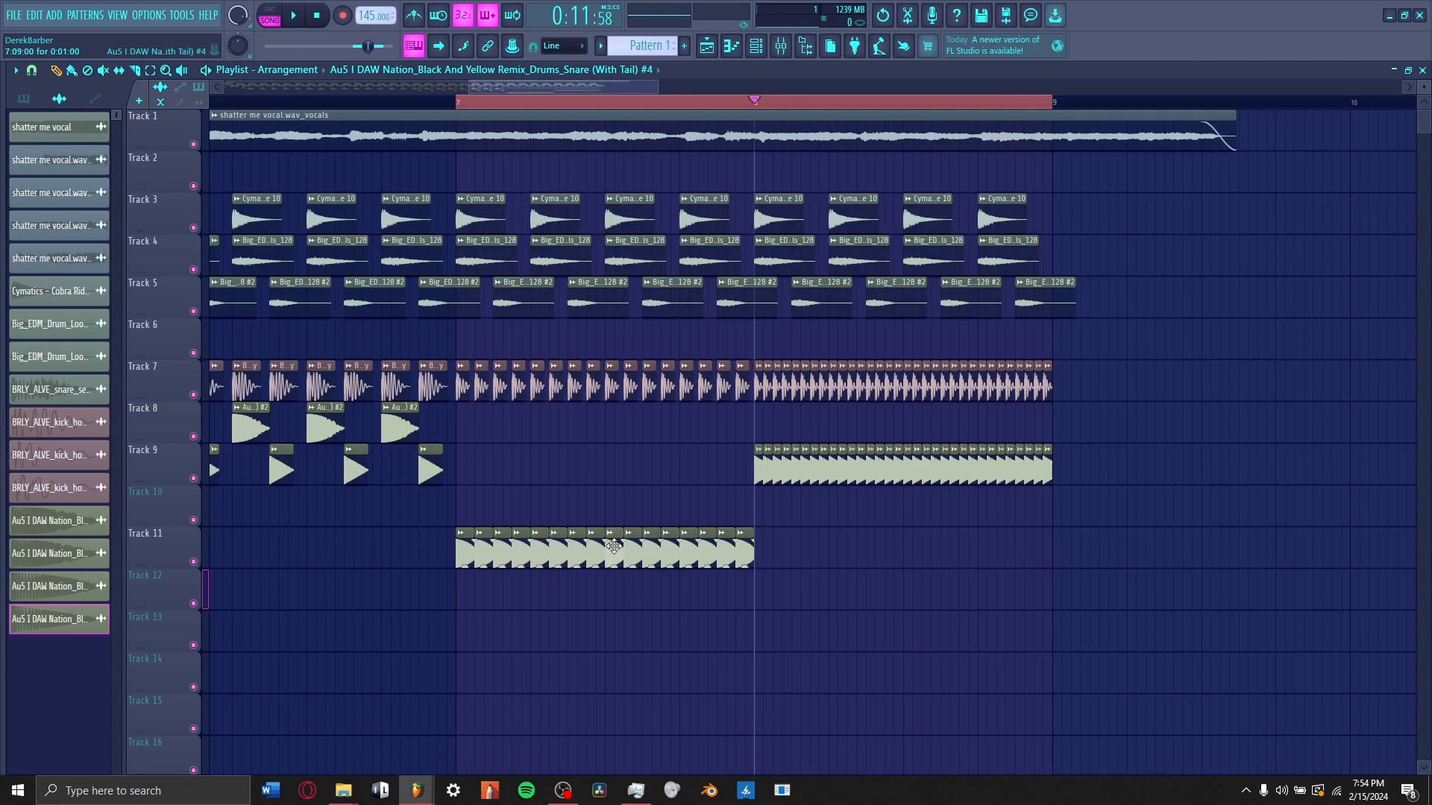
{"action": "double_click", "coordinate": [613, 547]}
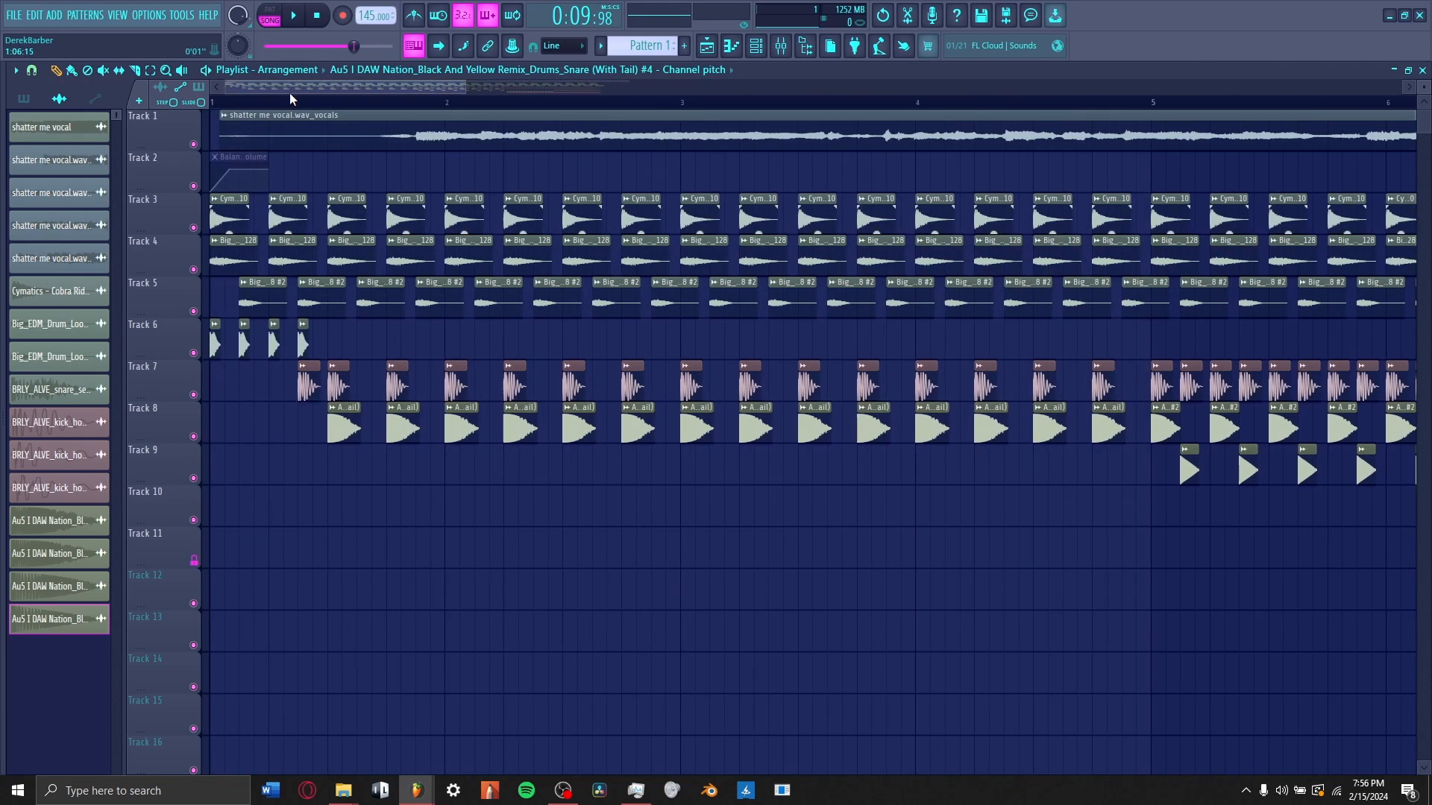
- Add the BRLY_ALVE_clap_main_stage sample from the edm claps folder to Track 12 and play the arrangement
{"action": "left_click_drag", "start_coordinate": [289, 93], "coordinate": [290, 93]}
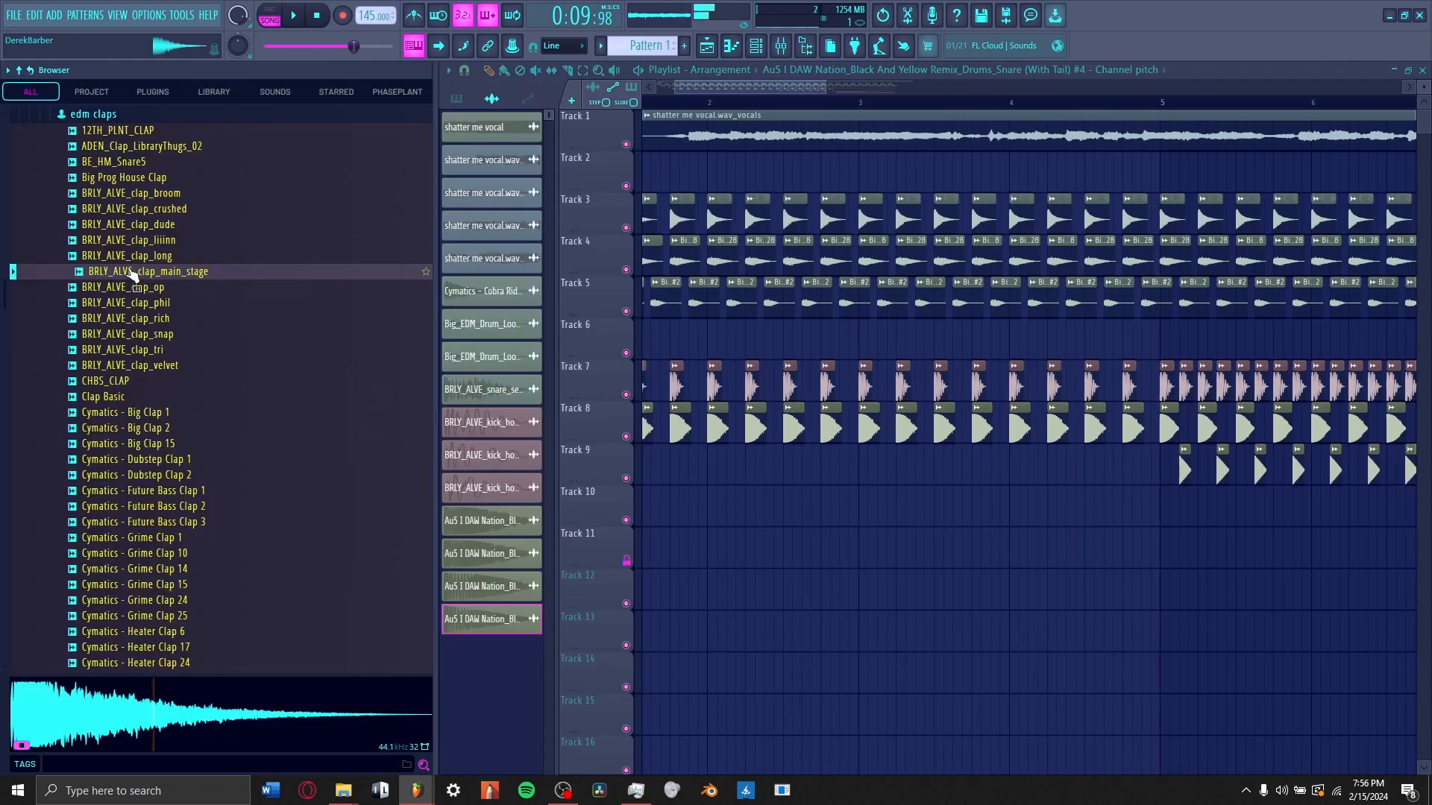
{"action": "left_click_drag", "start_coordinate": [132, 272], "coordinate": [310, 514]}
{"action": "key", "text": "space"}
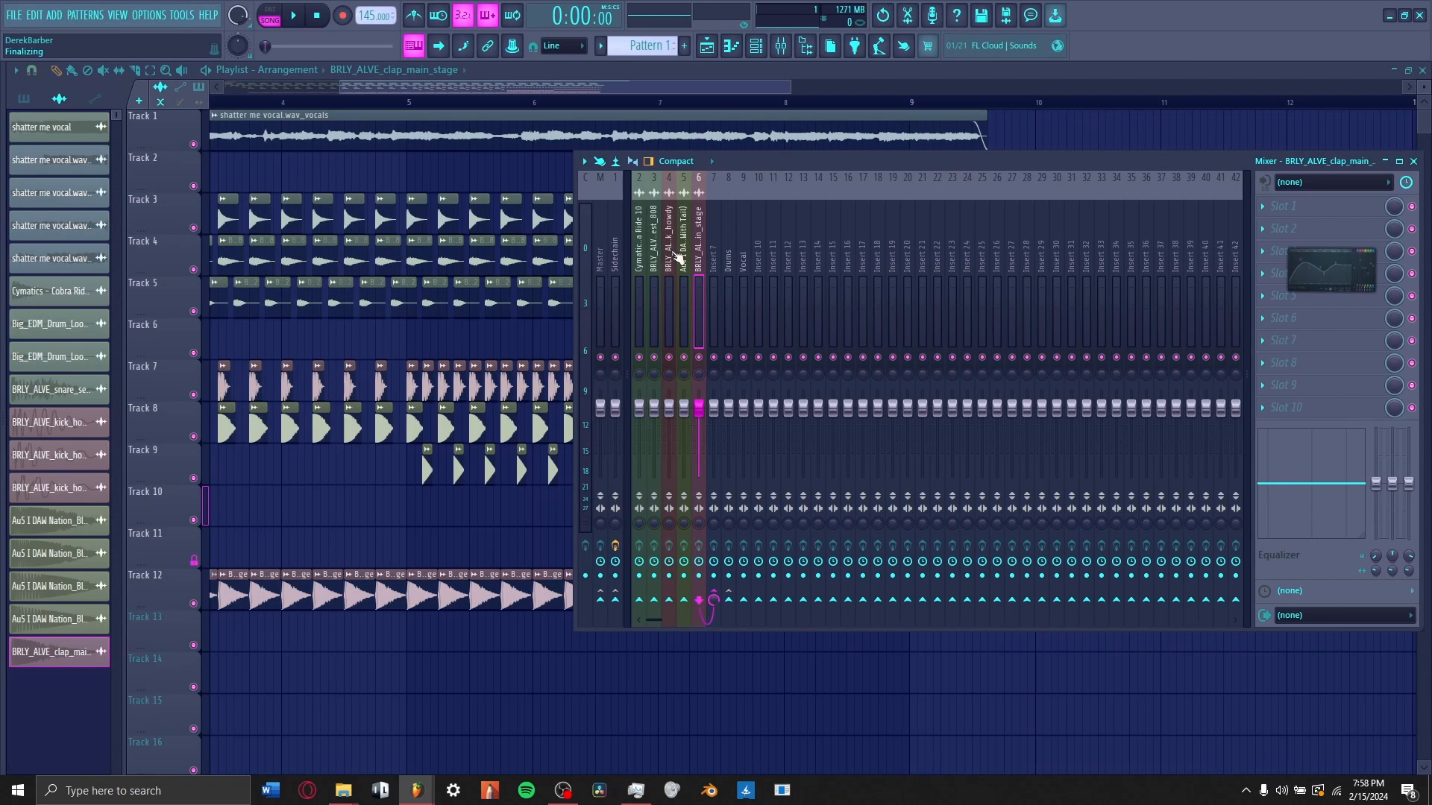
- Automate the band 1 frequency of the clap's Parametric EQ 2 from bar 5 to bar 9, and stop playback
{"action": "key", "text": "F9"}
{"action": "left_click_drag", "start_coordinate": [911, 111], "coordinate": [406, 190]}
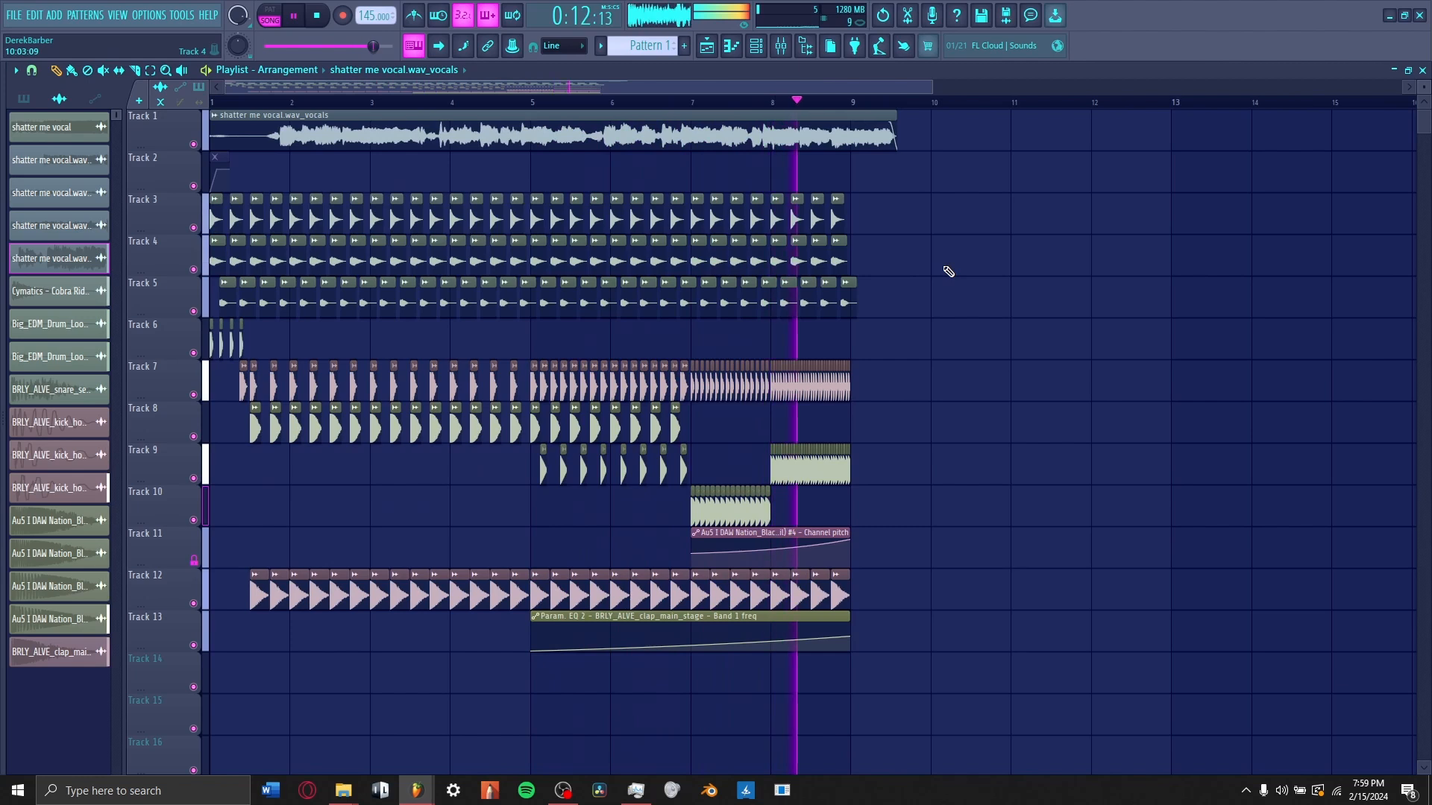
{"action": "key", "text": "space"}
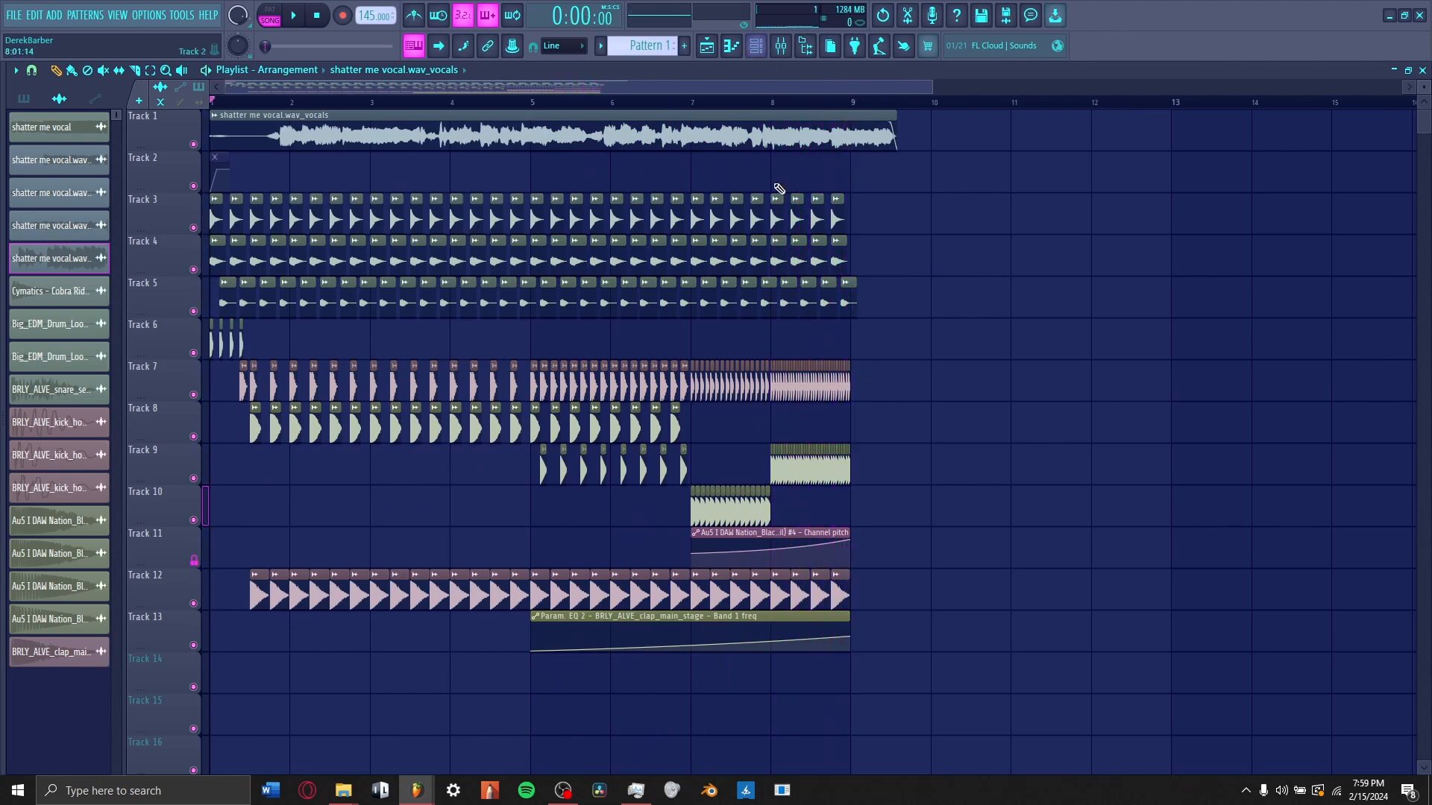
- Add the Au5 _ DAW Nation_AW_909 Air Crash sample from the good crashes folder to Track 3 and make its copy on Track 4 unique
{"action": "scroll", "coordinate": [906, 308], "scroll_direction": "down", "scroll_amount": 3}
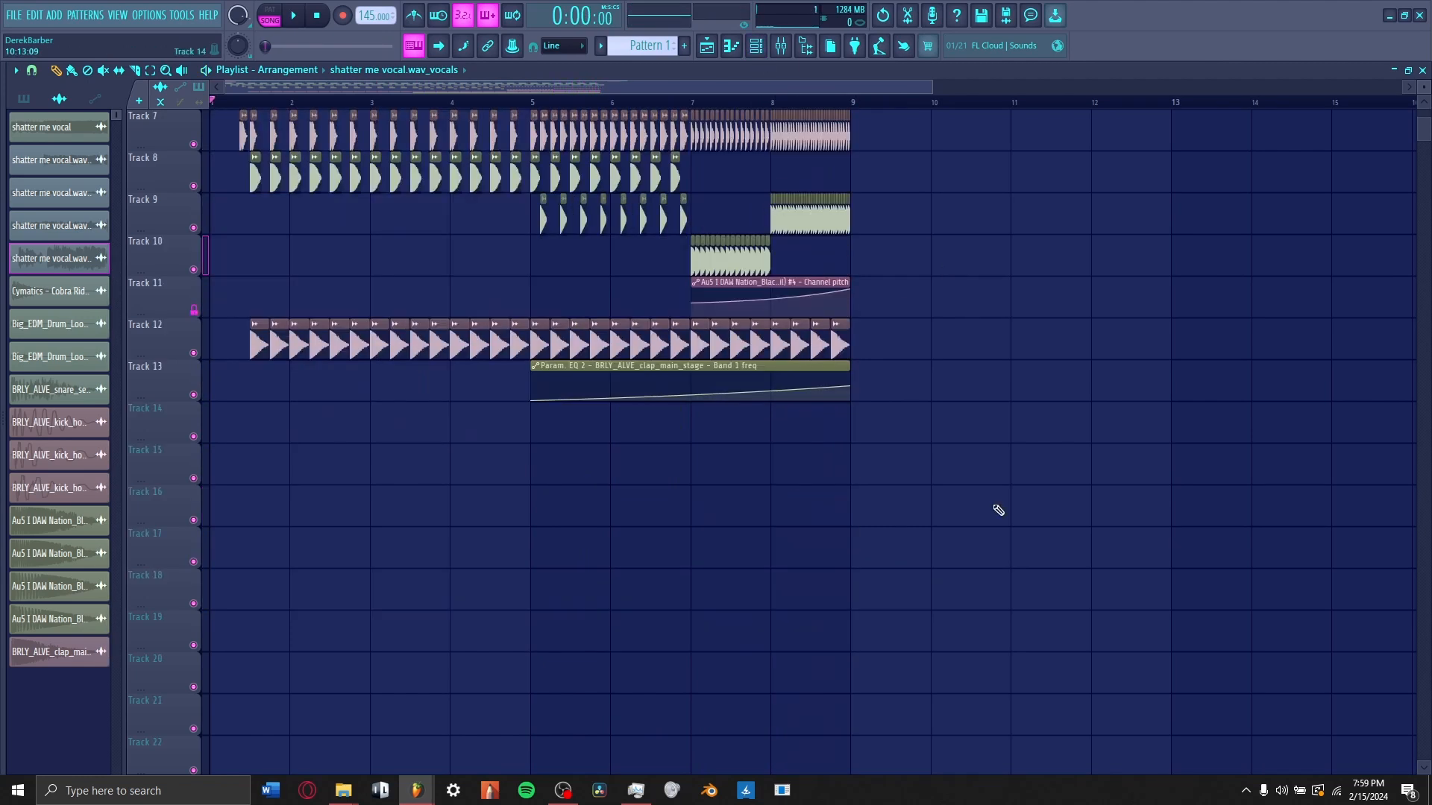
{"action": "scroll", "coordinate": [998, 510], "scroll_direction": "up", "scroll_amount": 3}
{"action": "key", "text": "alt+F8"}
{"action": "scroll", "coordinate": [171, 529], "scroll_direction": "up", "scroll_amount": 5}
{"action": "scroll", "coordinate": [175, 556], "scroll_direction": "down", "scroll_amount": 3}
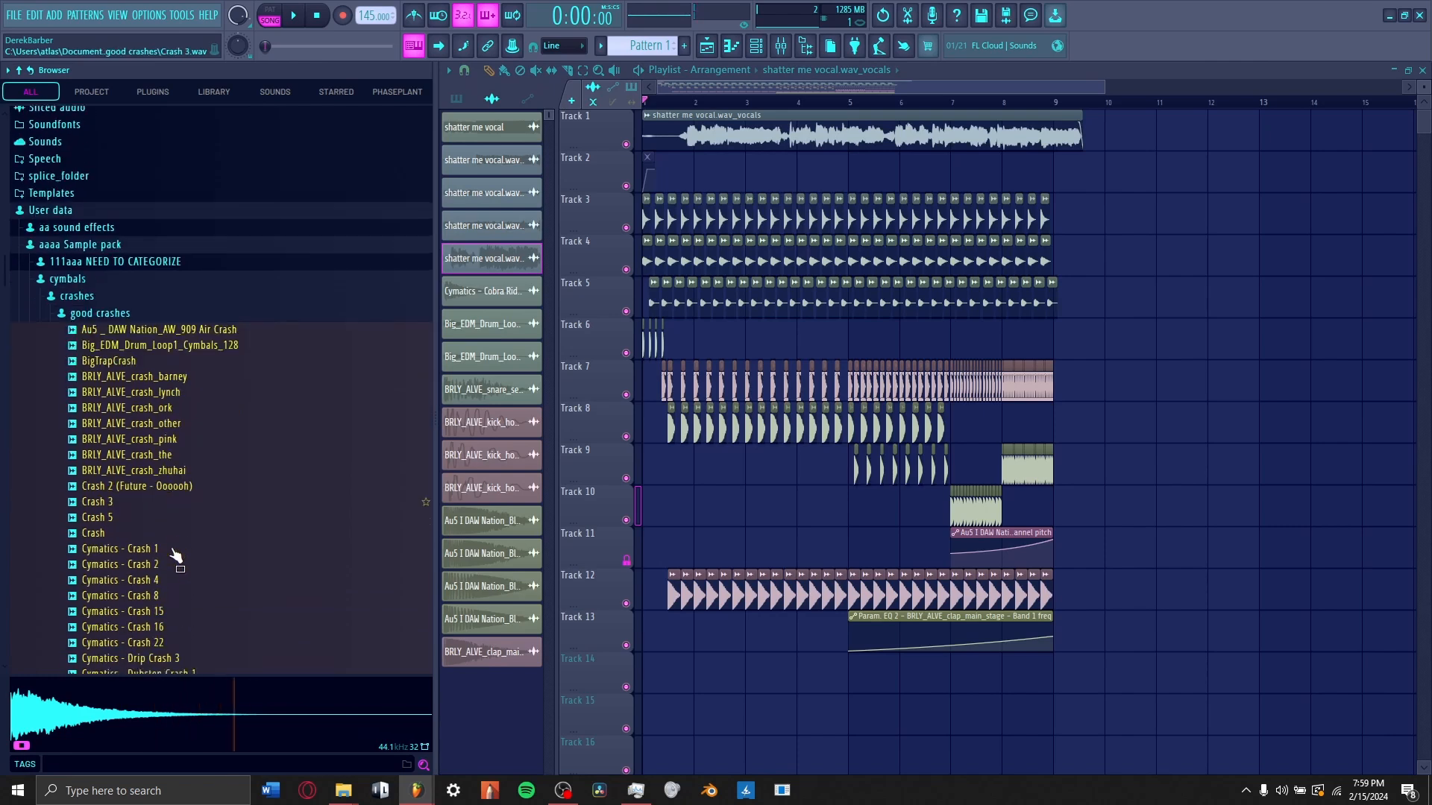
{"action": "left_click", "coordinate": [153, 319]}
{"action": "key", "text": "alt+F8"}
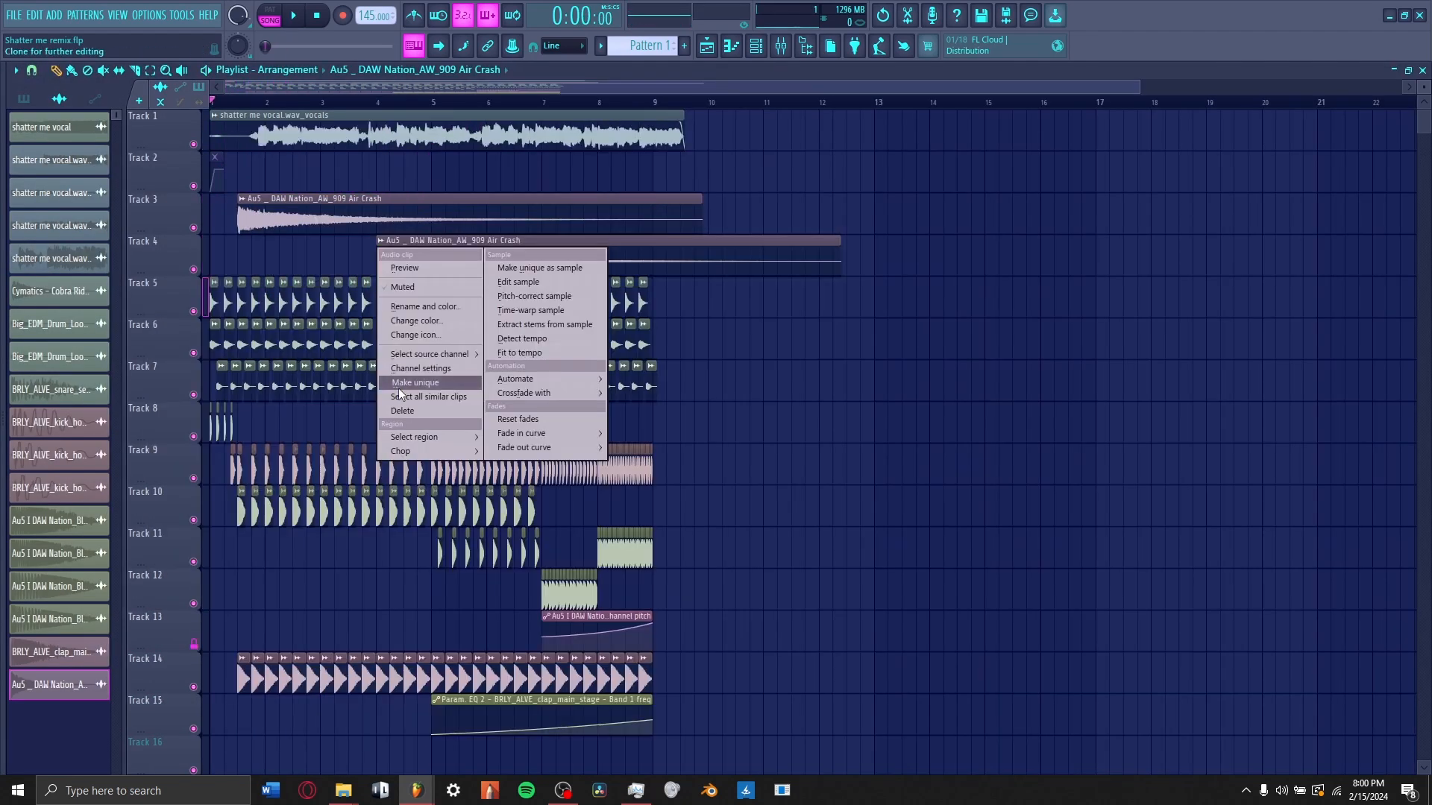
{"action": "left_click", "coordinate": [398, 386]}
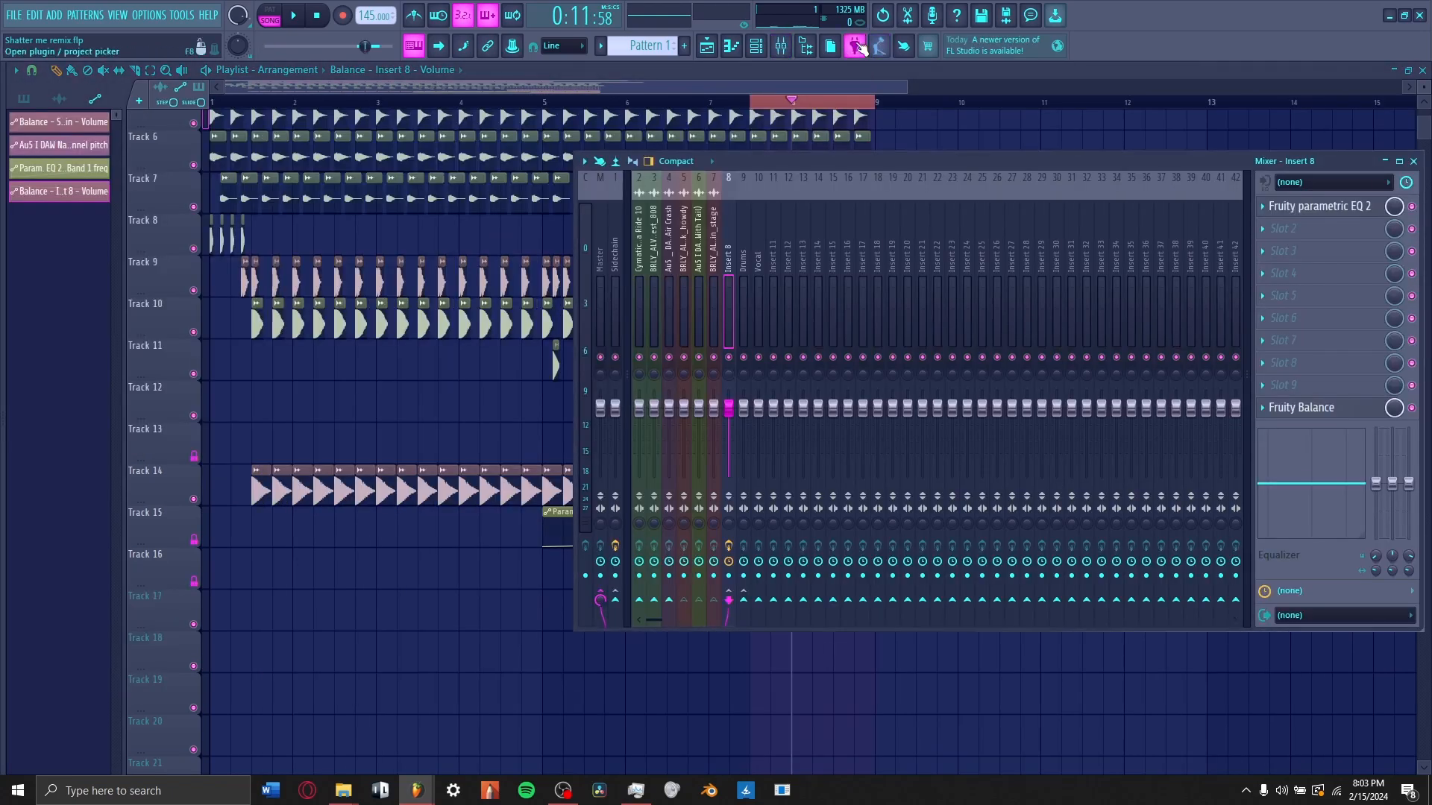
- Add ValhallaSupermassive to mixer Insert 8 in Great Annihilator mode, with Warp and Density at 100%
{"action": "left_click", "coordinate": [860, 48]}
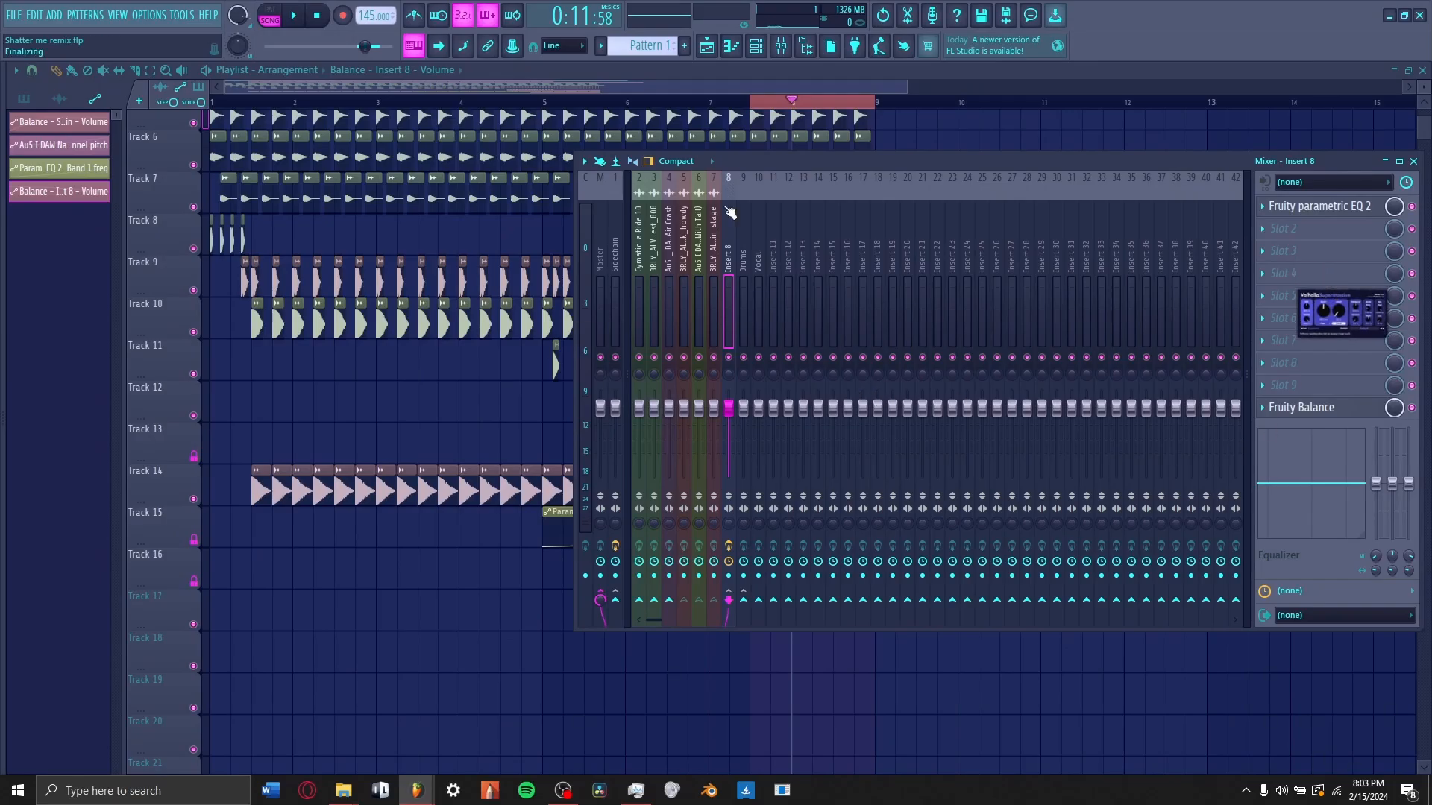
{"action": "left_click", "coordinate": [250, 548]}
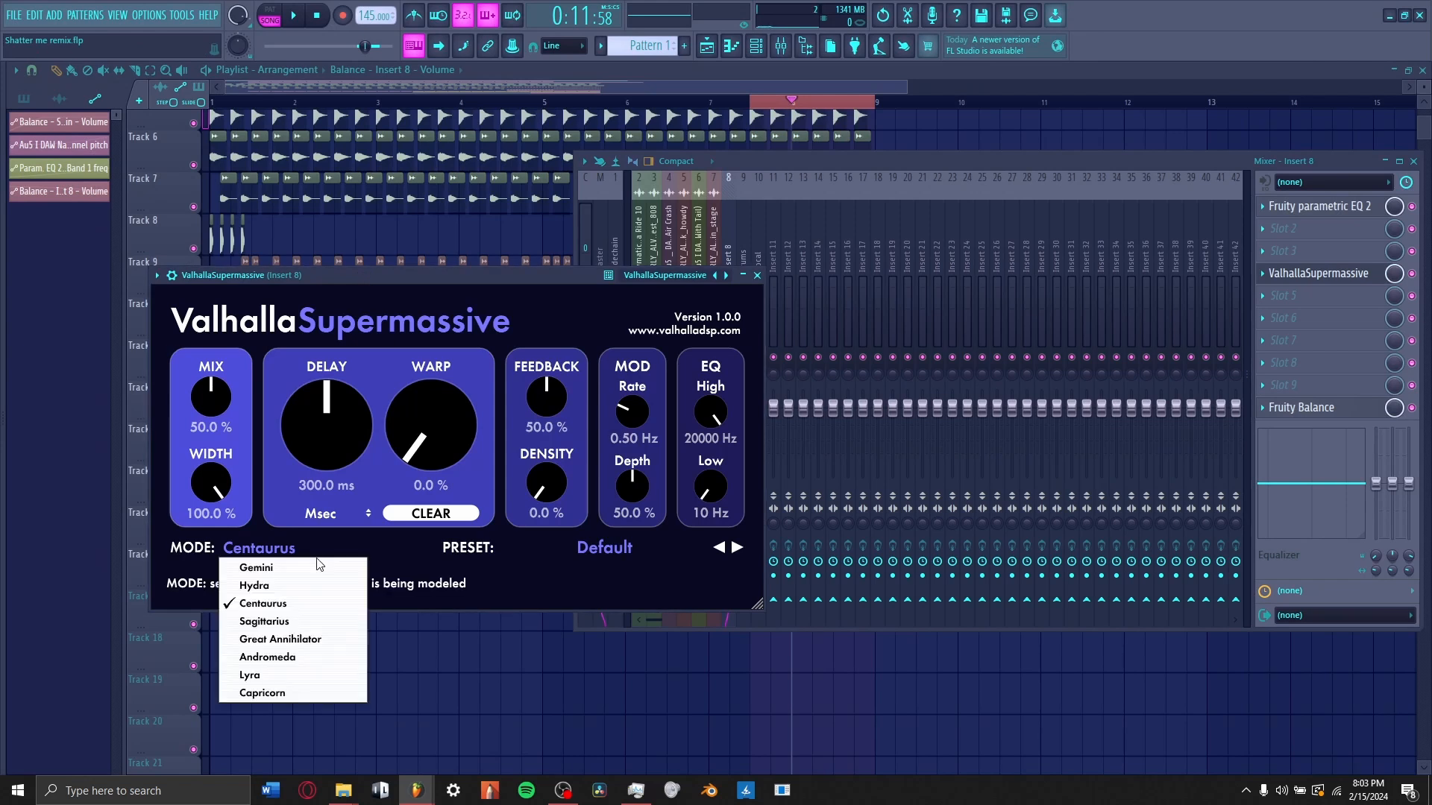
{"action": "left_click", "coordinate": [292, 636]}
{"action": "left_click_drag", "start_coordinate": [427, 438], "coordinate": [634, 232]}
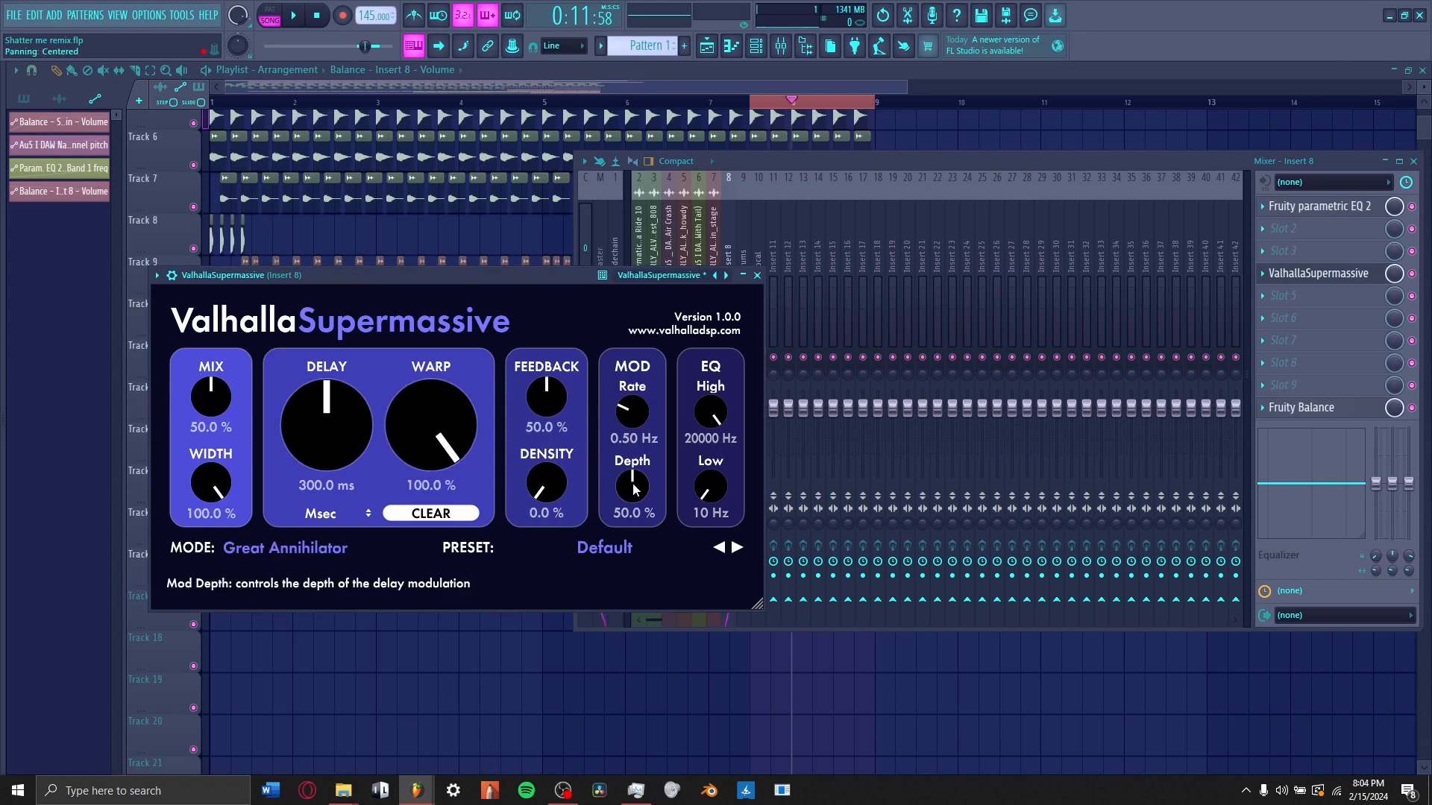
{"action": "left_click_drag", "start_coordinate": [548, 484], "coordinate": [1089, 155]}
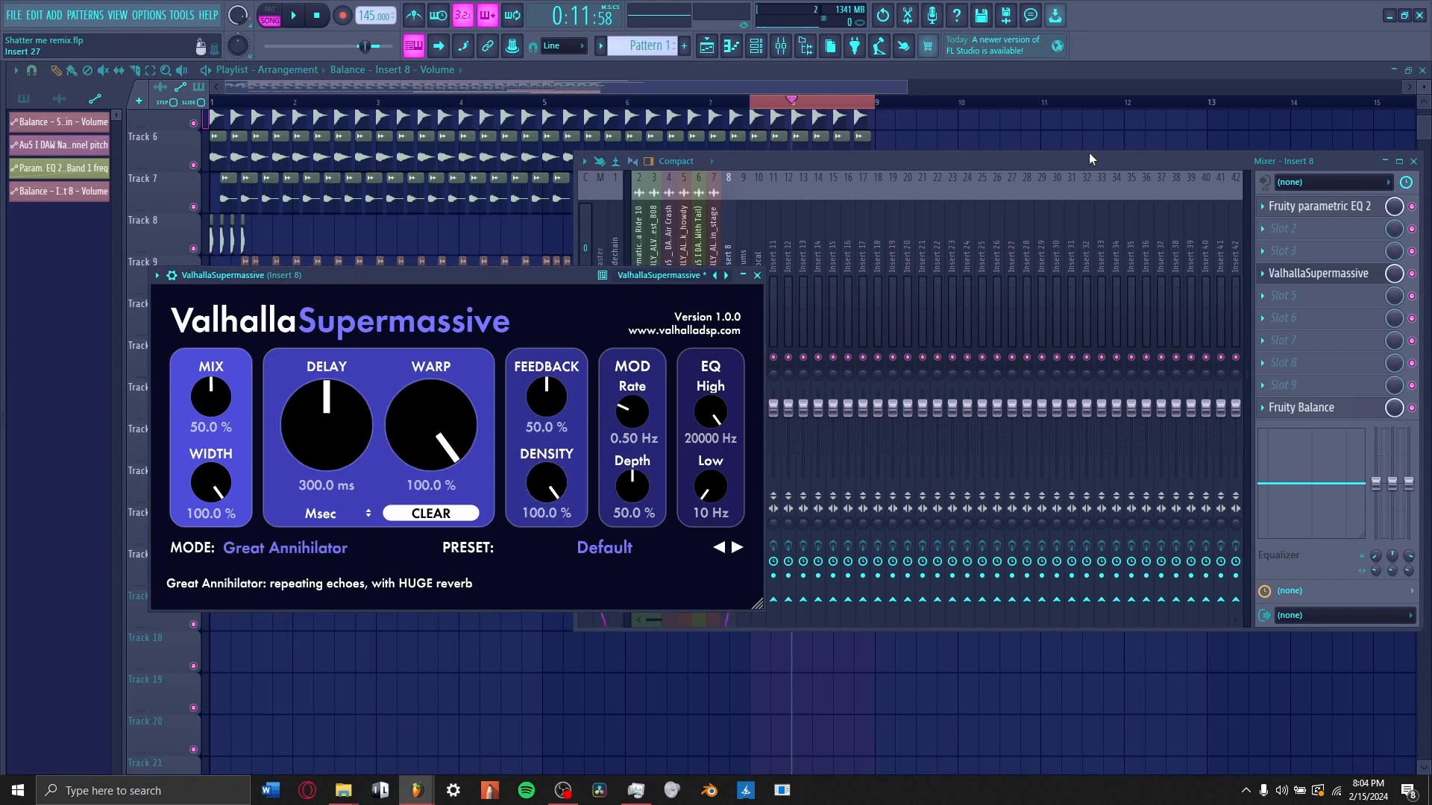
- Insert a track below the main vocal for the Drums group, and place Pattern 1 in the playlist beneath that group
{"action": "left_click", "coordinate": [1297, 275]}
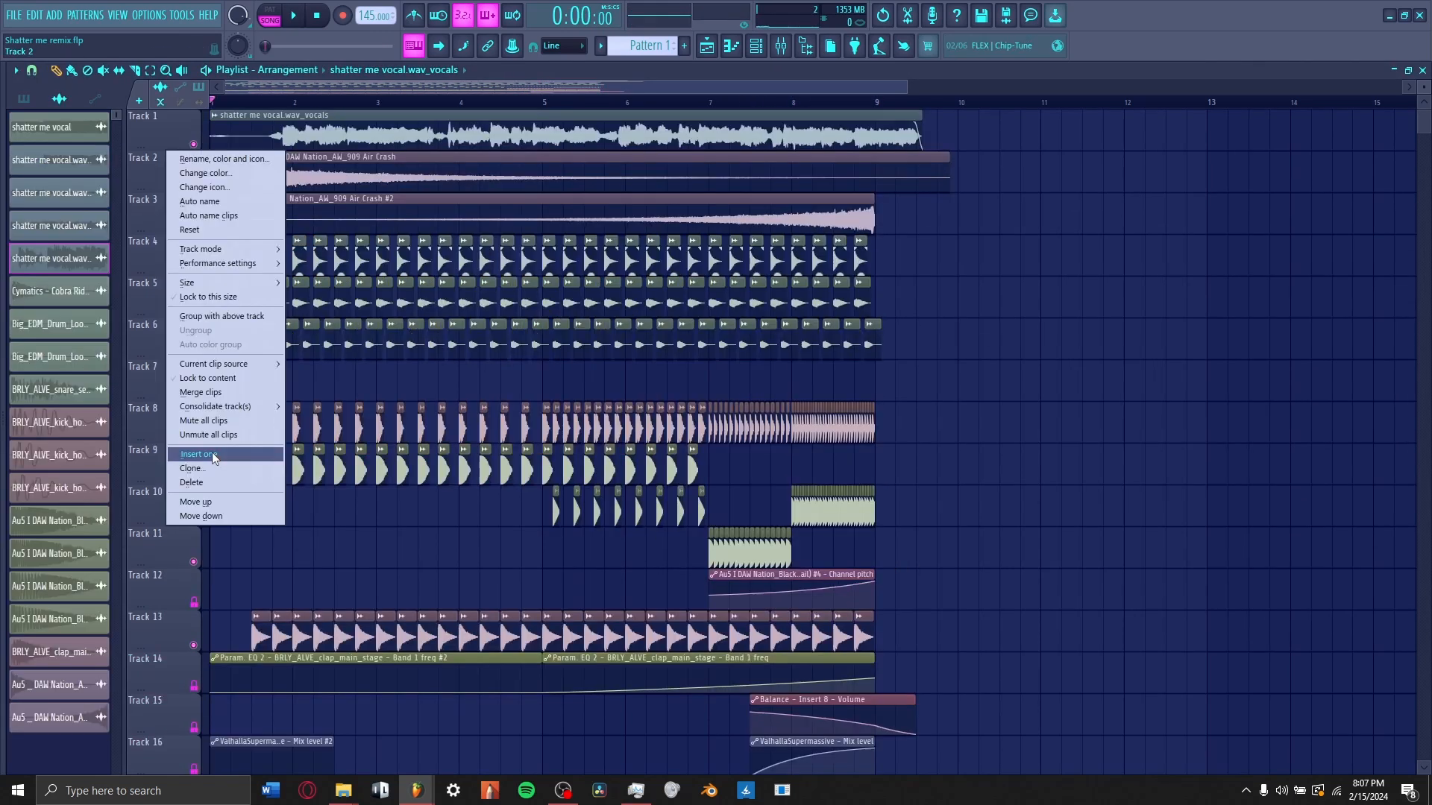
{"action": "scroll", "coordinate": [157, 179], "scroll_direction": "up", "scroll_amount": 1}
{"action": "right_click", "coordinate": [149, 173]}
{"action": "left_click", "coordinate": [206, 228]}
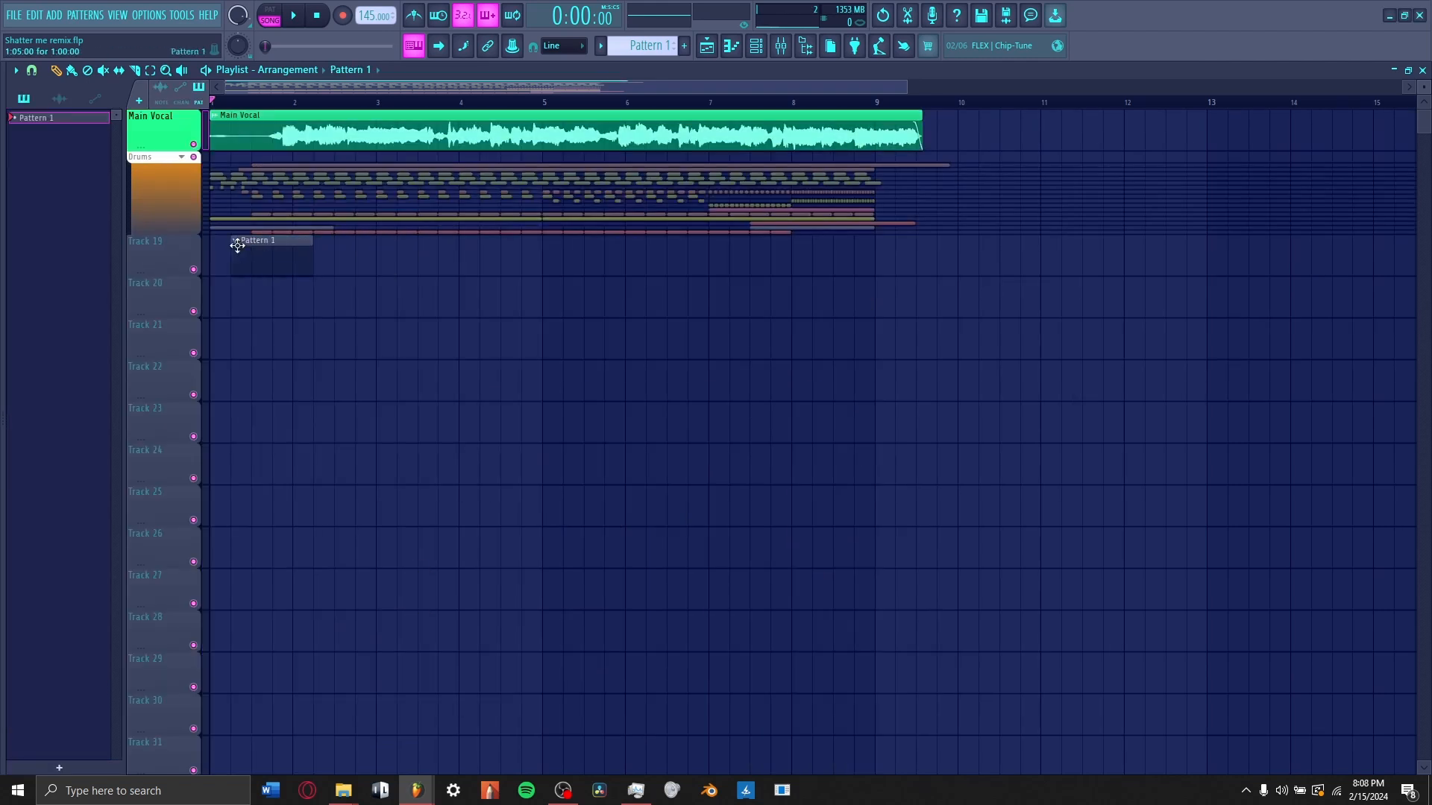
{"action": "left_click_drag", "start_coordinate": [286, 262], "coordinate": [719, 265]}
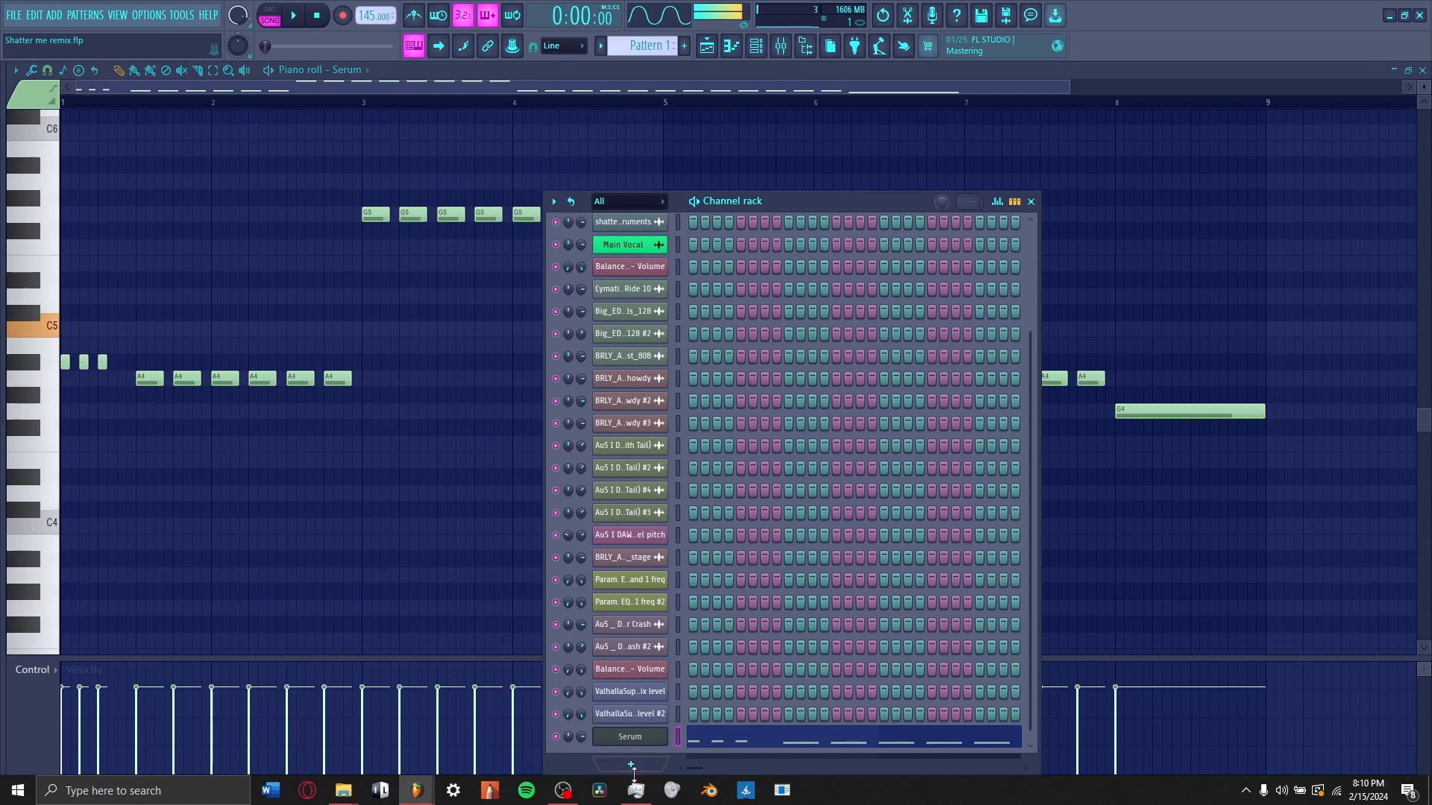
- Open the Serum channel's synth and audition its sine sub bass by playing the pattern
{"action": "left_click", "coordinate": [647, 742]}
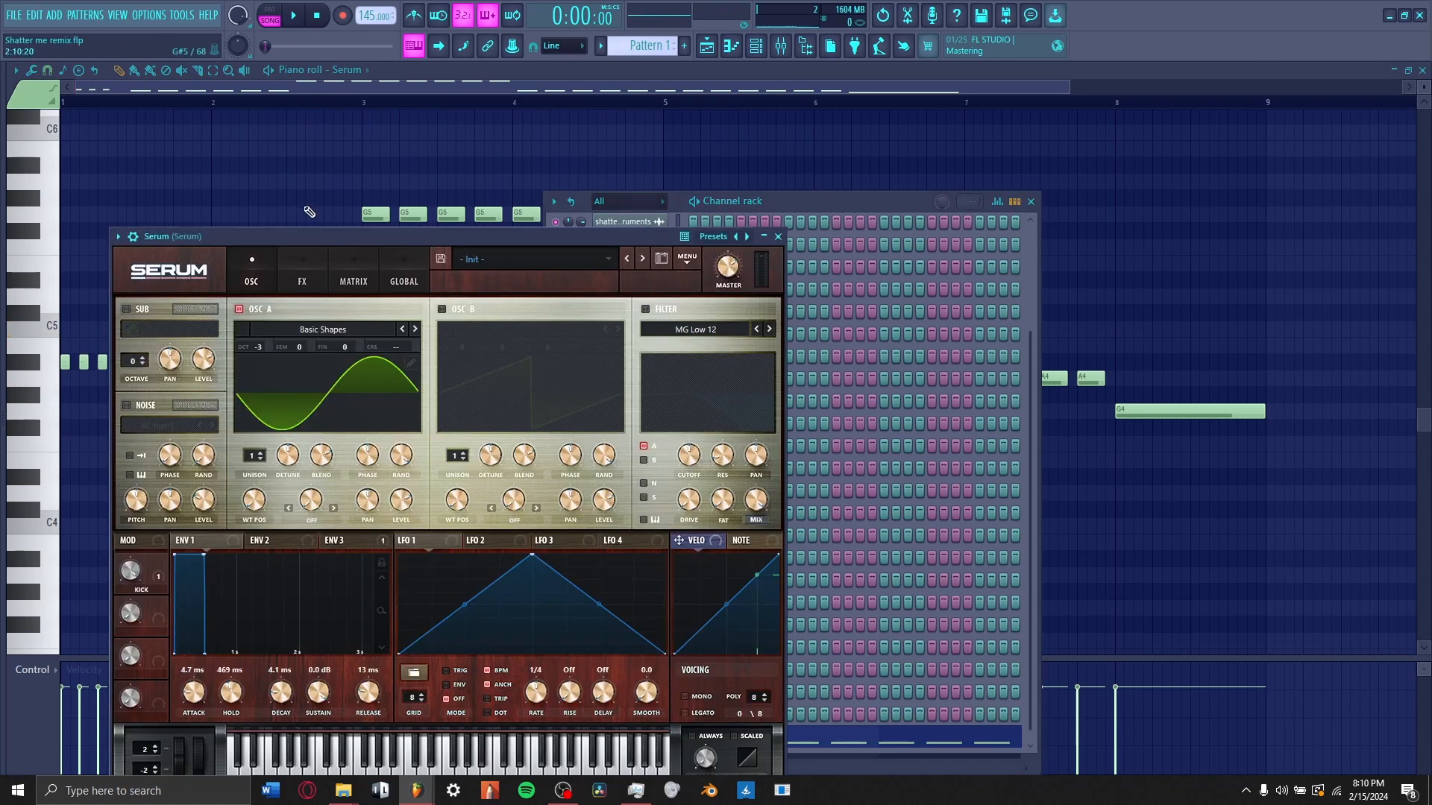
{"action": "left_click", "coordinate": [302, 276]}
{"action": "key", "text": "space"}
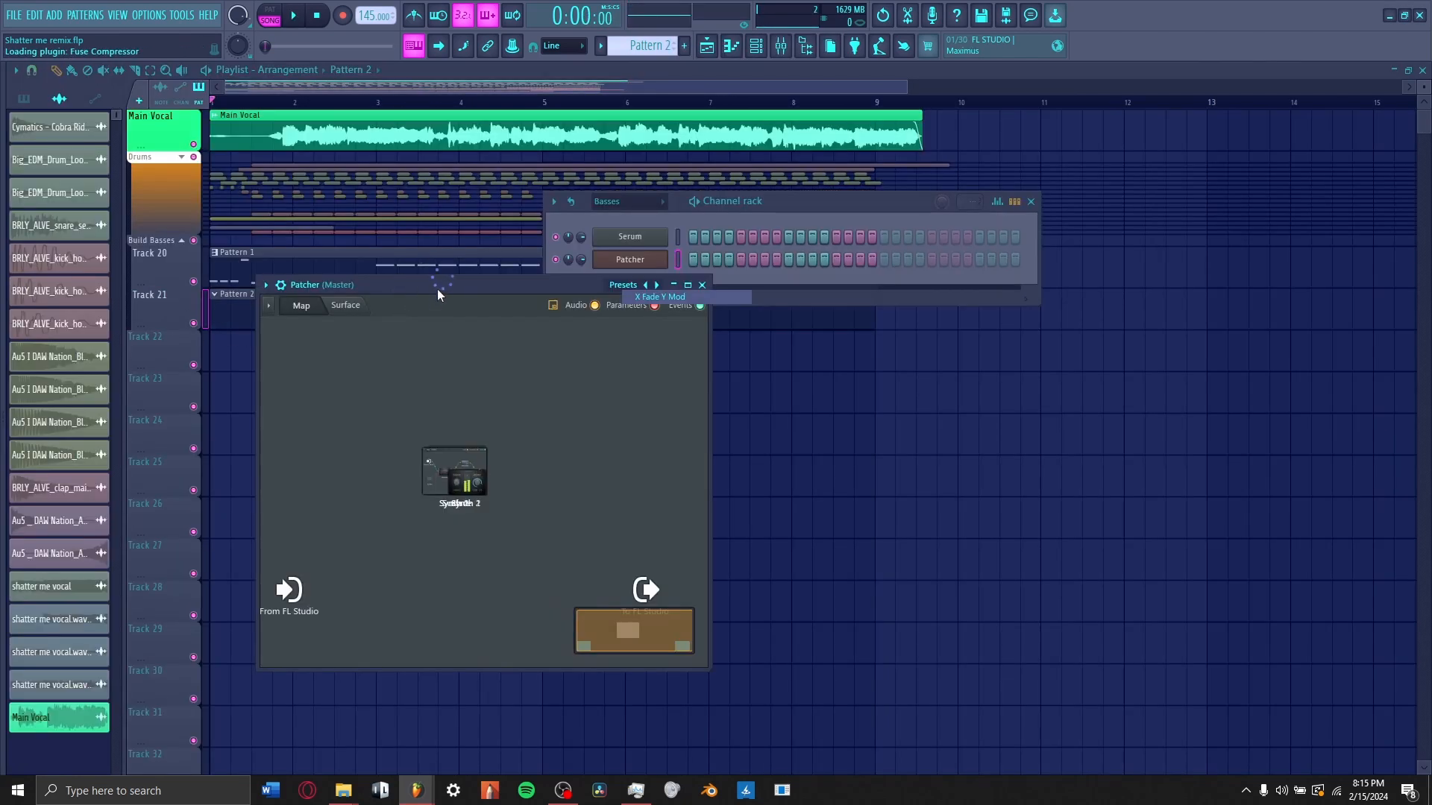
- In the X Fade Y Mod Patcher map, enable the Hyper/Dimension effect of the first synth's Serum and audition it
{"action": "left_click", "coordinate": [302, 306]}
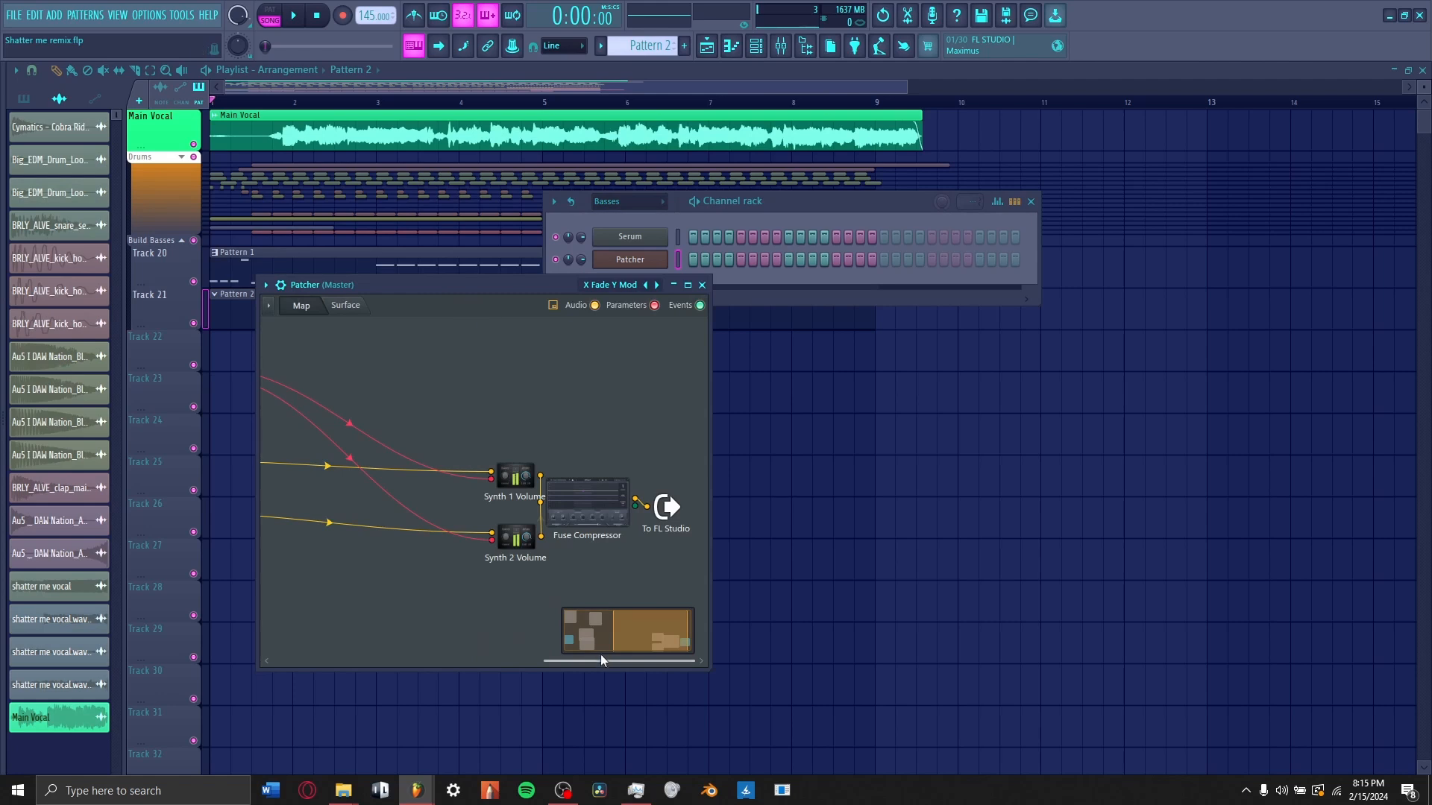
{"action": "left_click_drag", "start_coordinate": [601, 660], "coordinate": [368, 583]}
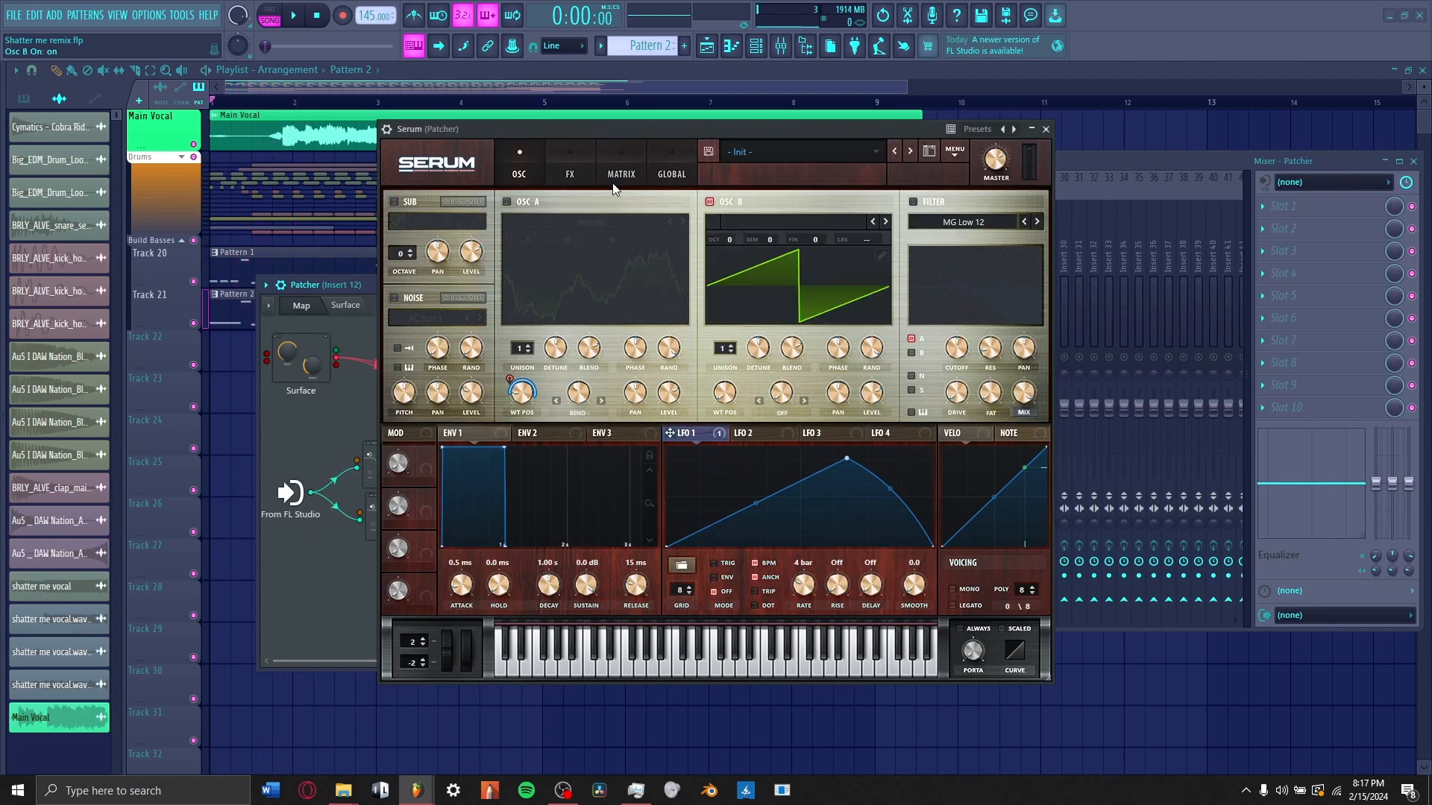
{"action": "left_click", "coordinate": [570, 168]}
{"action": "left_click", "coordinate": [397, 205]}
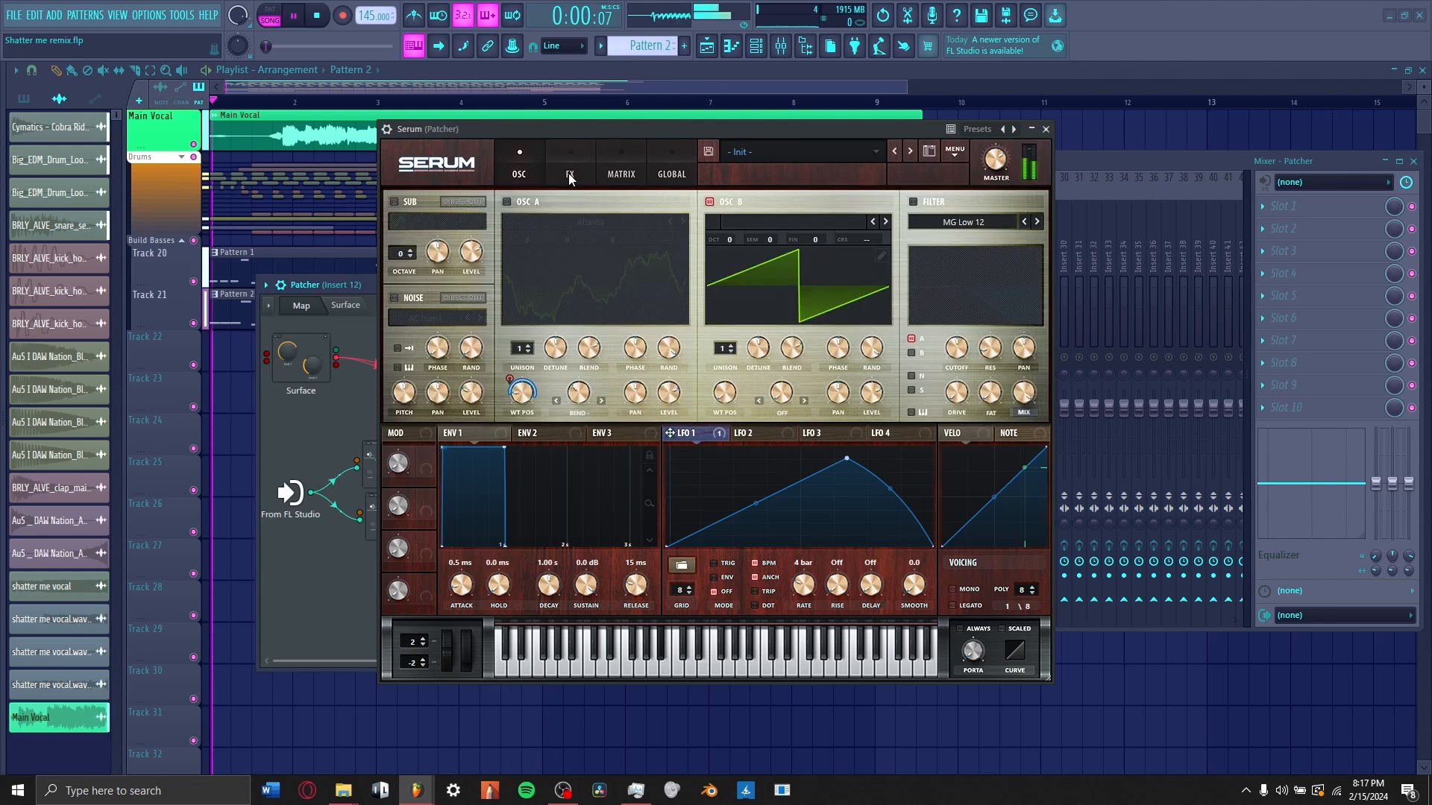
{"action": "left_click", "coordinate": [570, 170]}
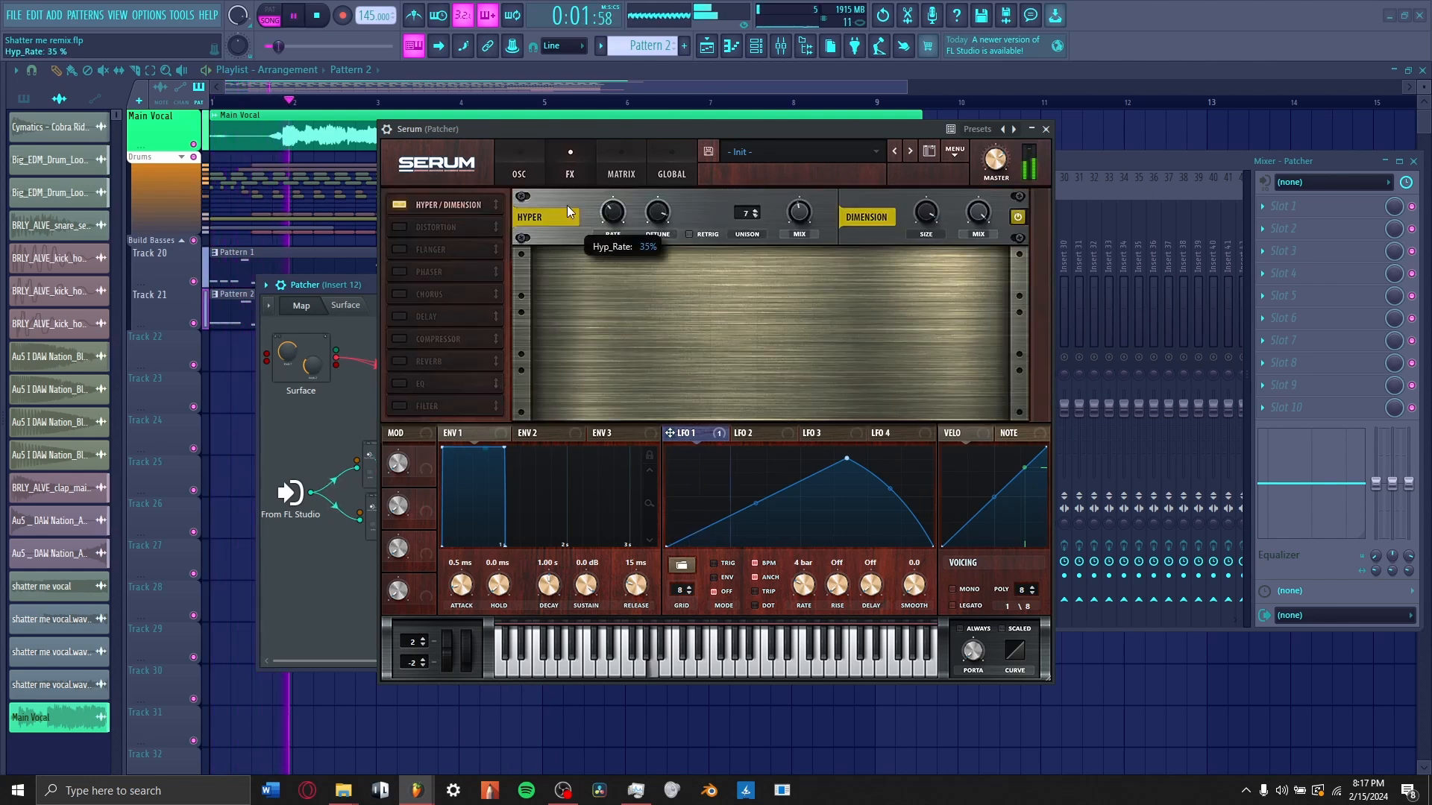
{"action": "key", "text": "space"}
{"action": "left_click", "coordinate": [955, 150]}
{"action": "left_click", "coordinate": [1010, 435]}
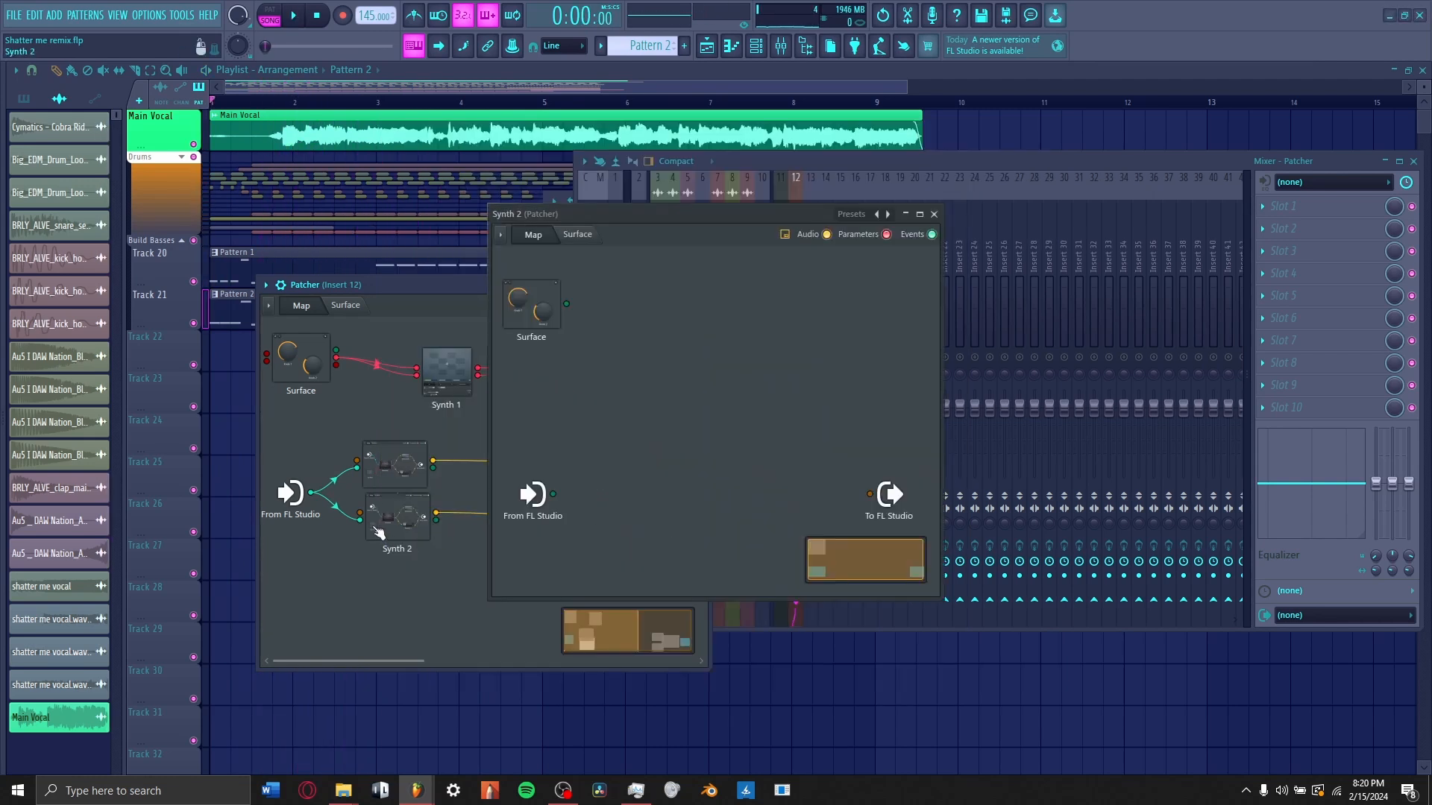
- Add Vital inside the Synth 2 patch, enable its oscillator 3 with the Atlantis wavetable, and audition the sound
{"action": "right_click", "coordinate": [696, 404]}
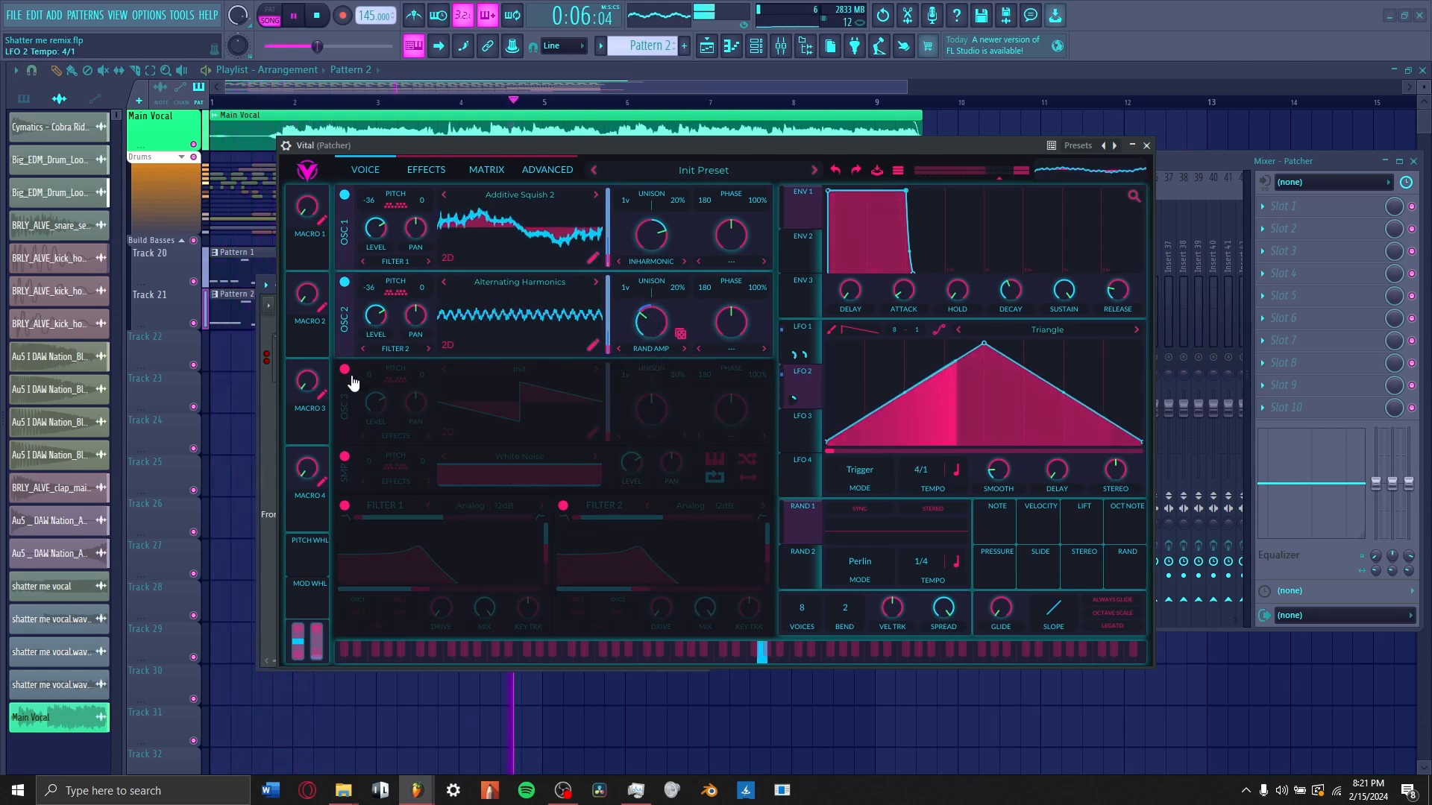
{"action": "left_click", "coordinate": [346, 369]}
{"action": "key", "text": "space"}
{"action": "left_click", "coordinate": [501, 370]}
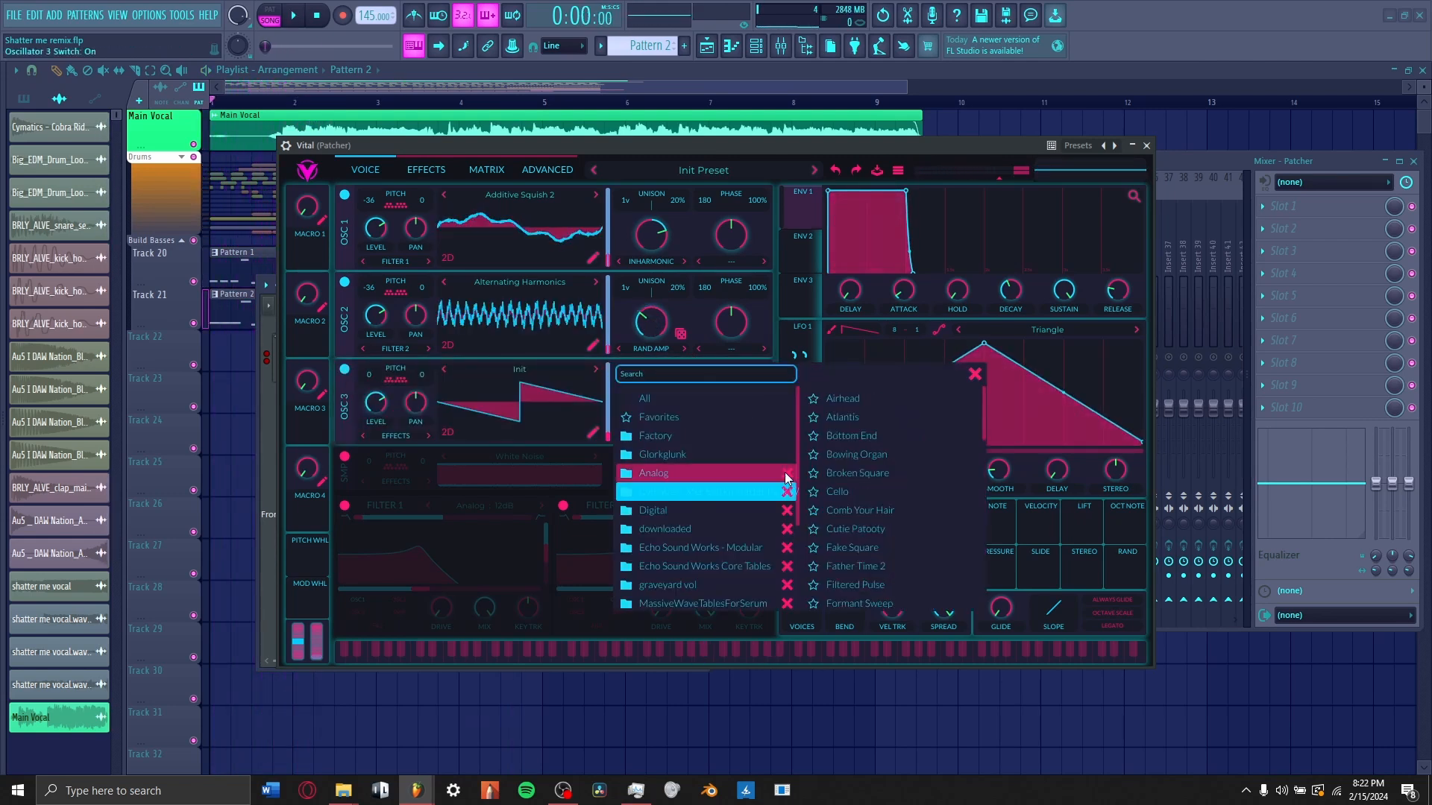
{"action": "left_click", "coordinate": [853, 417]}
{"action": "left_click", "coordinate": [977, 387]}
{"action": "key", "text": "space"}
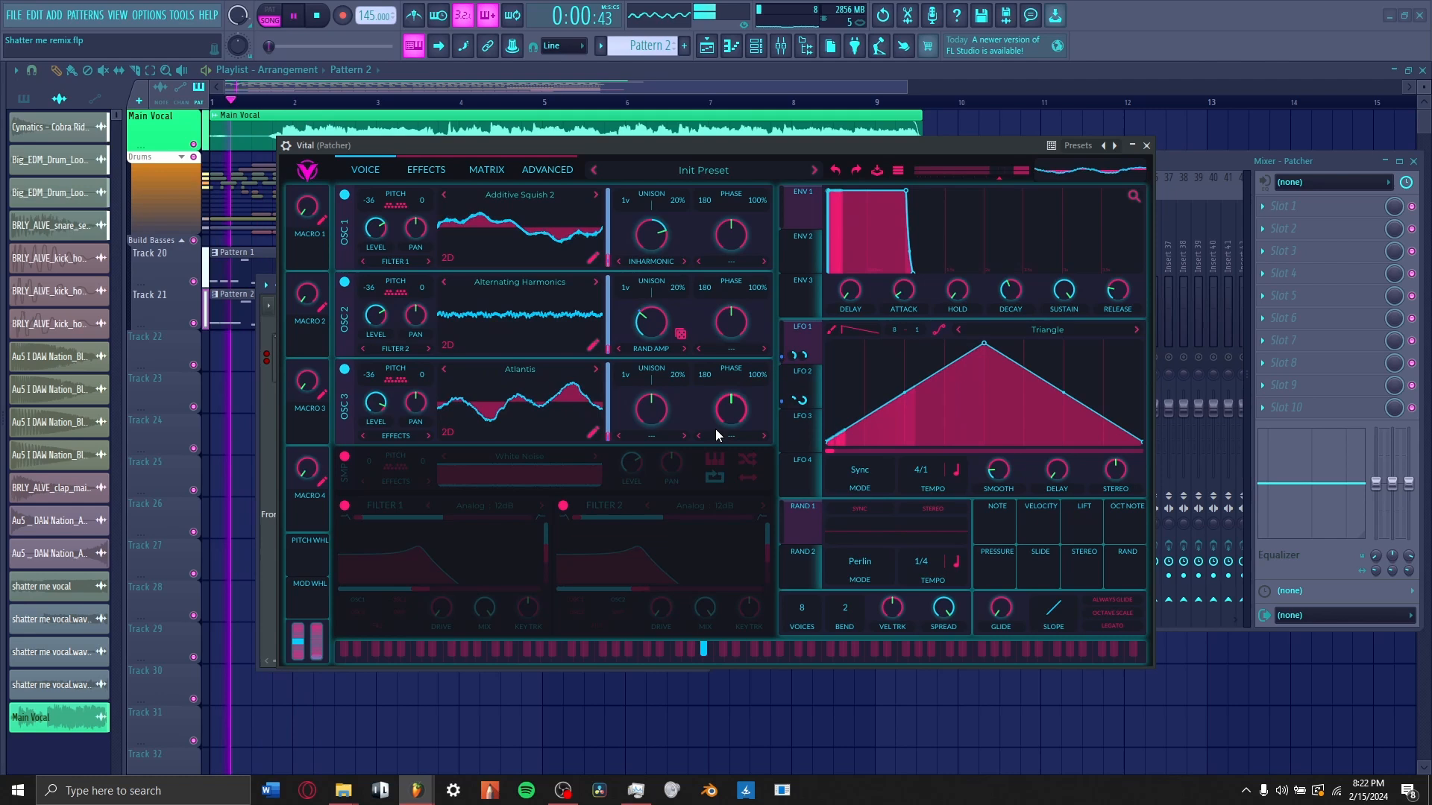
{"action": "left_click", "coordinate": [663, 437]}
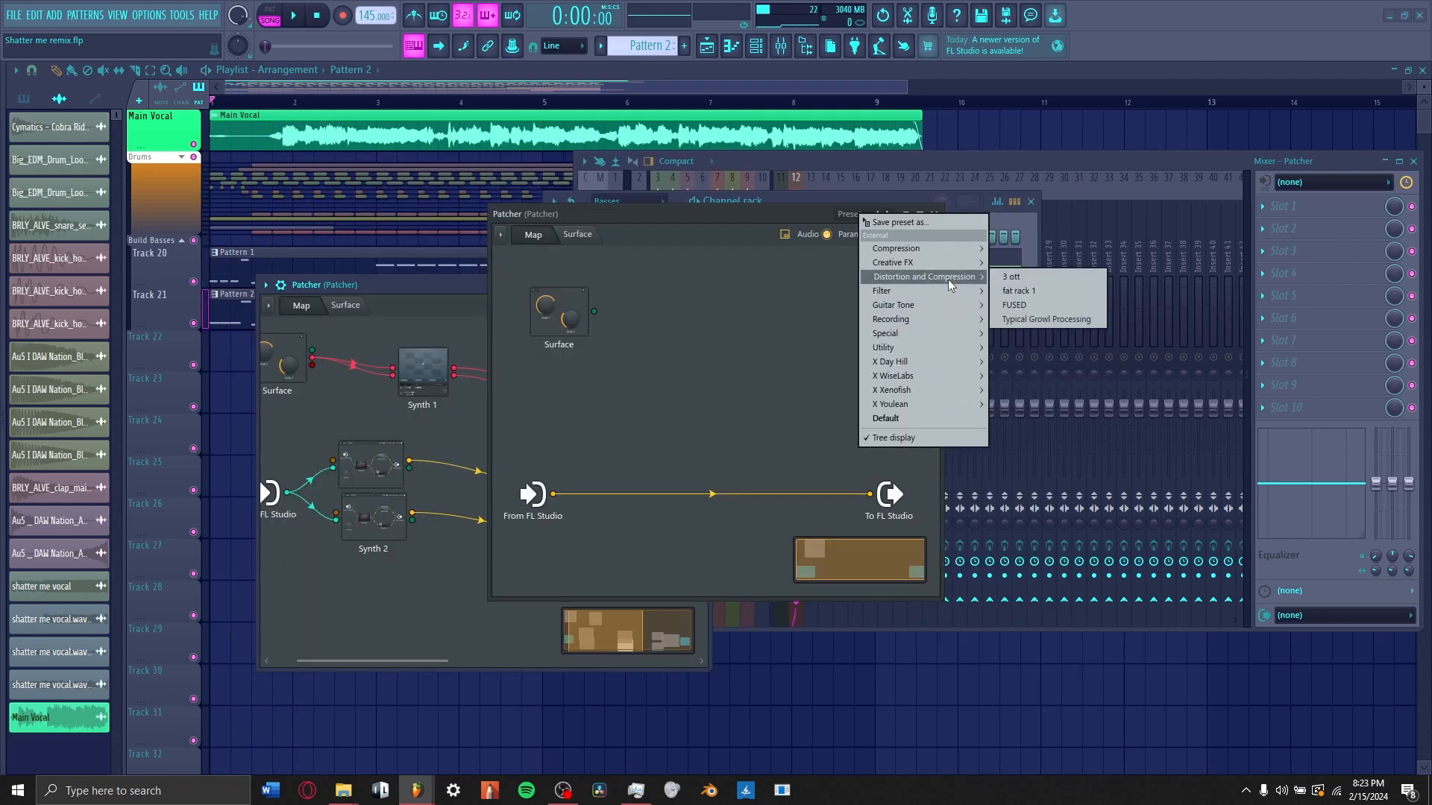
- Load the Typical Growl Processing preset in the nested Patcher, and sweep the Fade control across the surface pad to audition the blend
{"action": "left_click", "coordinate": [1026, 316]}
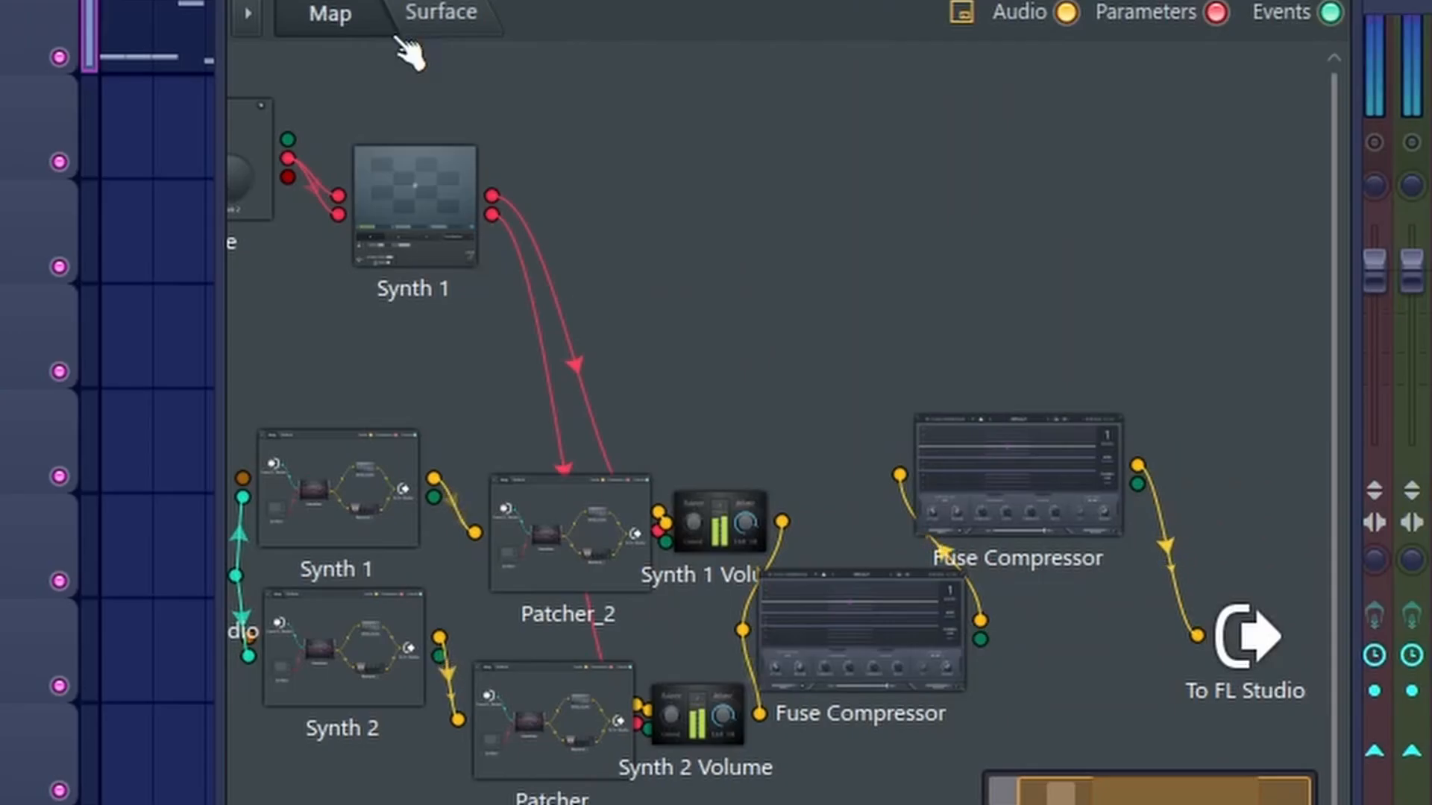
{"action": "left_click", "coordinate": [440, 22]}
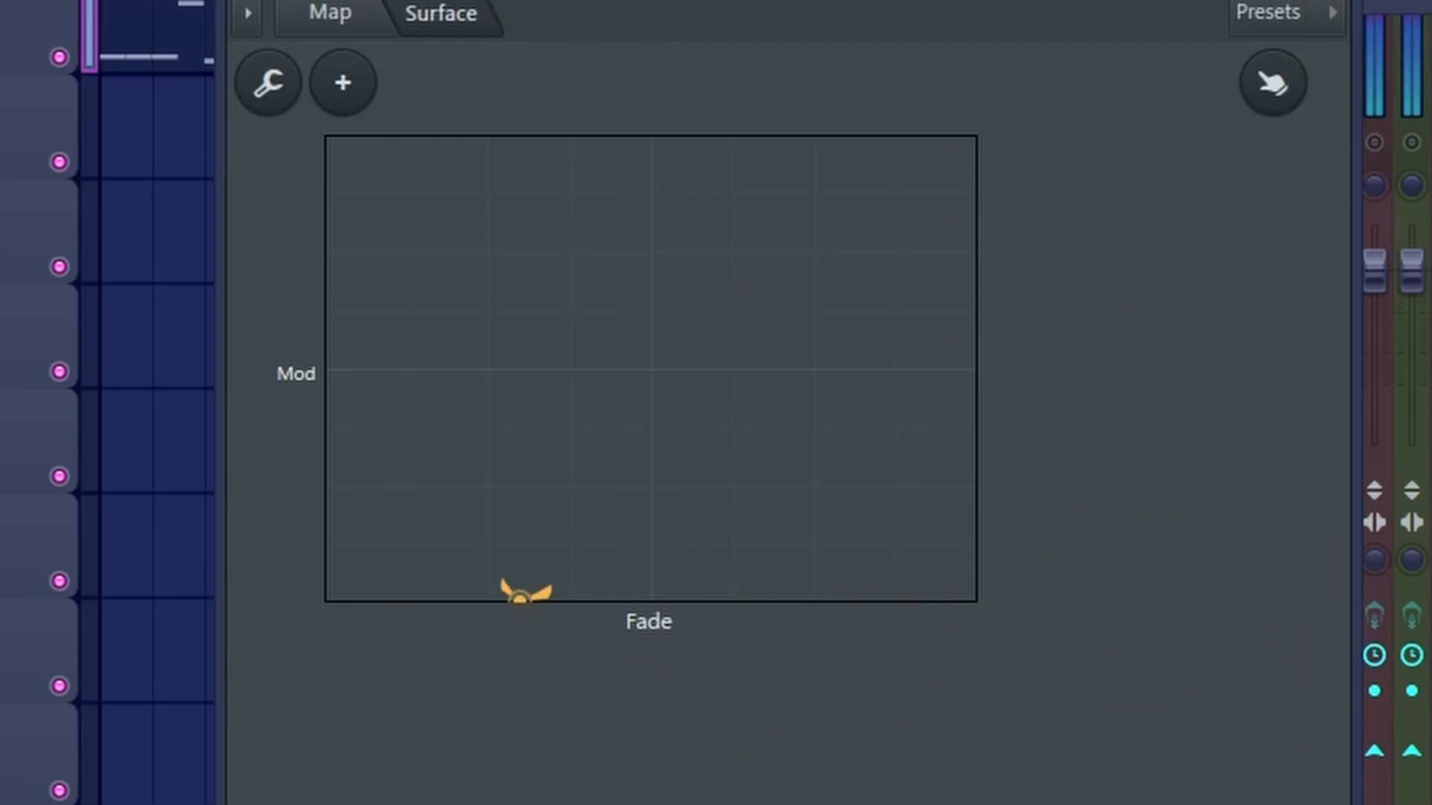
{"action": "left_click_drag", "start_coordinate": [345, 592], "coordinate": [972, 598]}
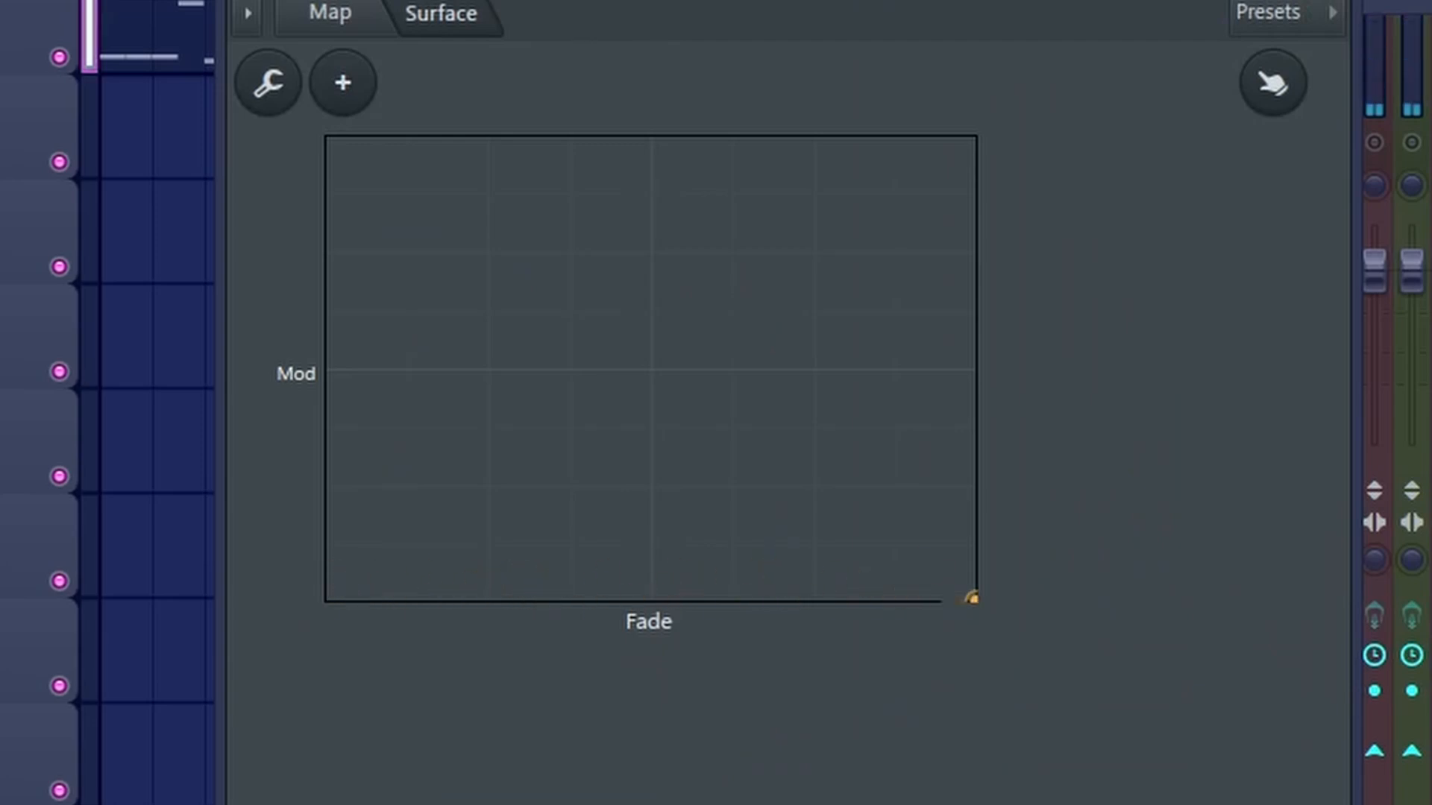
{"action": "left_click", "coordinate": [325, 23]}
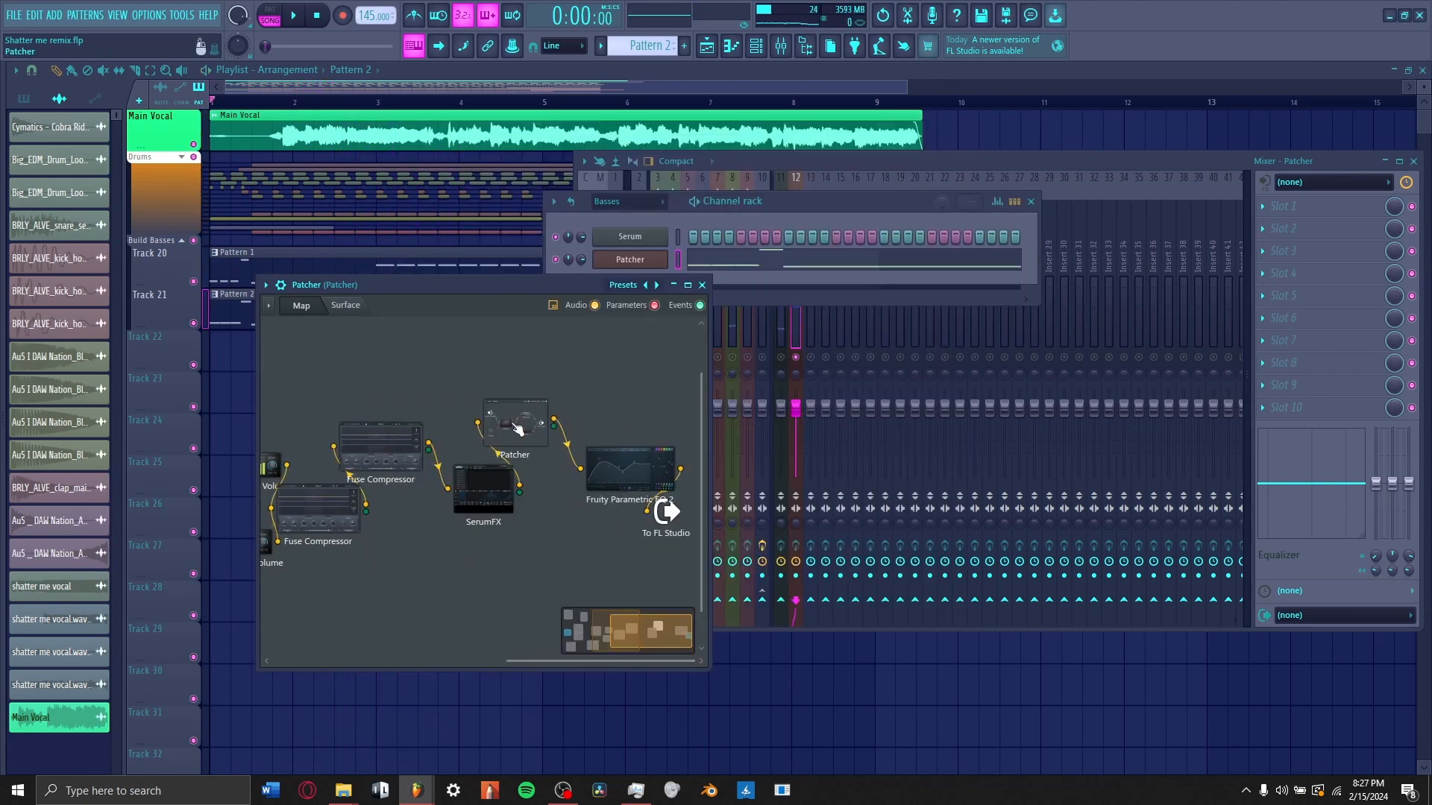
- Rearrange SerumFX and Fruity Parametric EQ 2 in the Patcher map, add kHs Filter after the EQ and adjust its low-pass cutoff
{"action": "left_click_drag", "start_coordinate": [506, 500], "coordinate": [473, 556]}
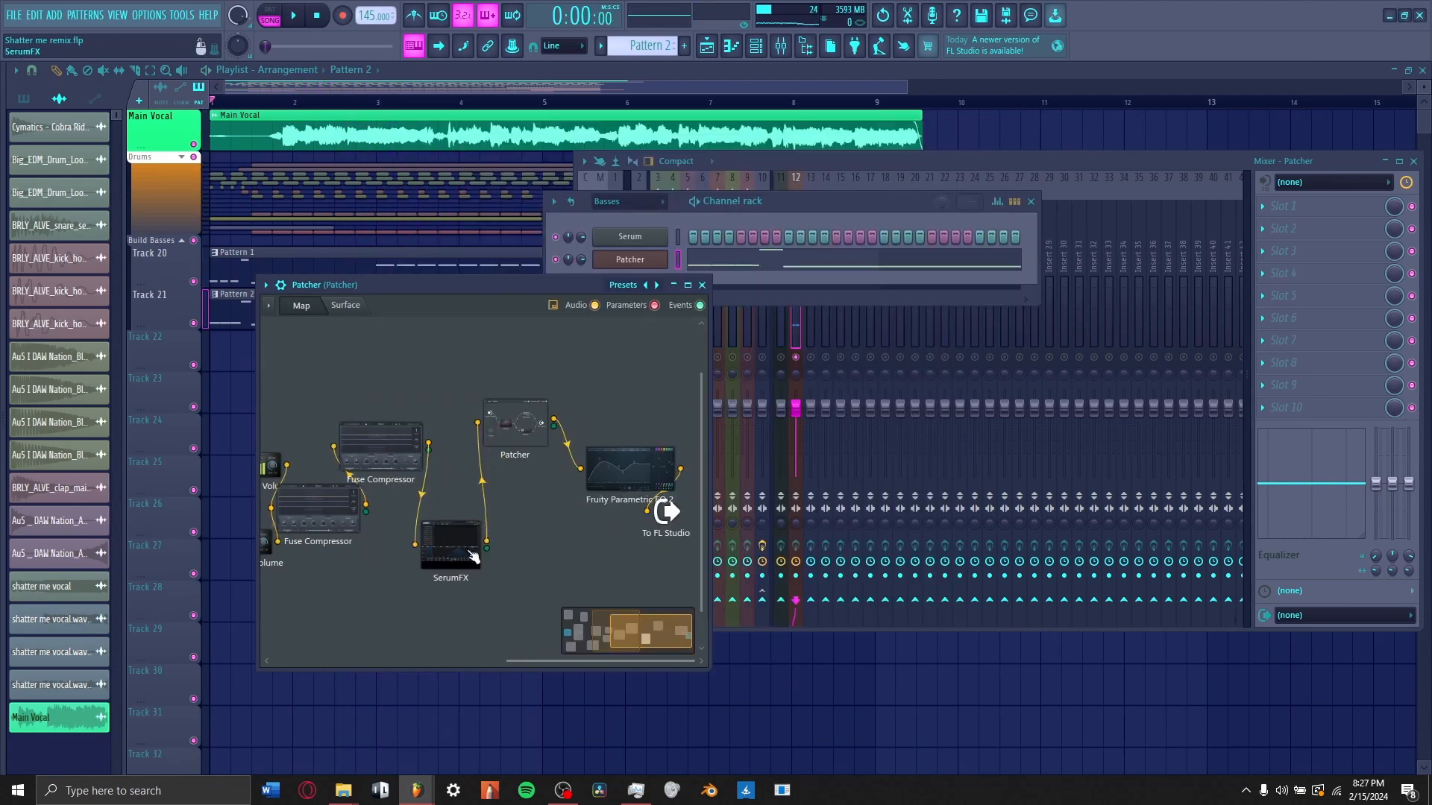
{"action": "left_click_drag", "start_coordinate": [620, 470], "coordinate": [530, 527]}
{"action": "right_click", "coordinate": [633, 394]}
{"action": "left_click", "coordinate": [644, 407]}
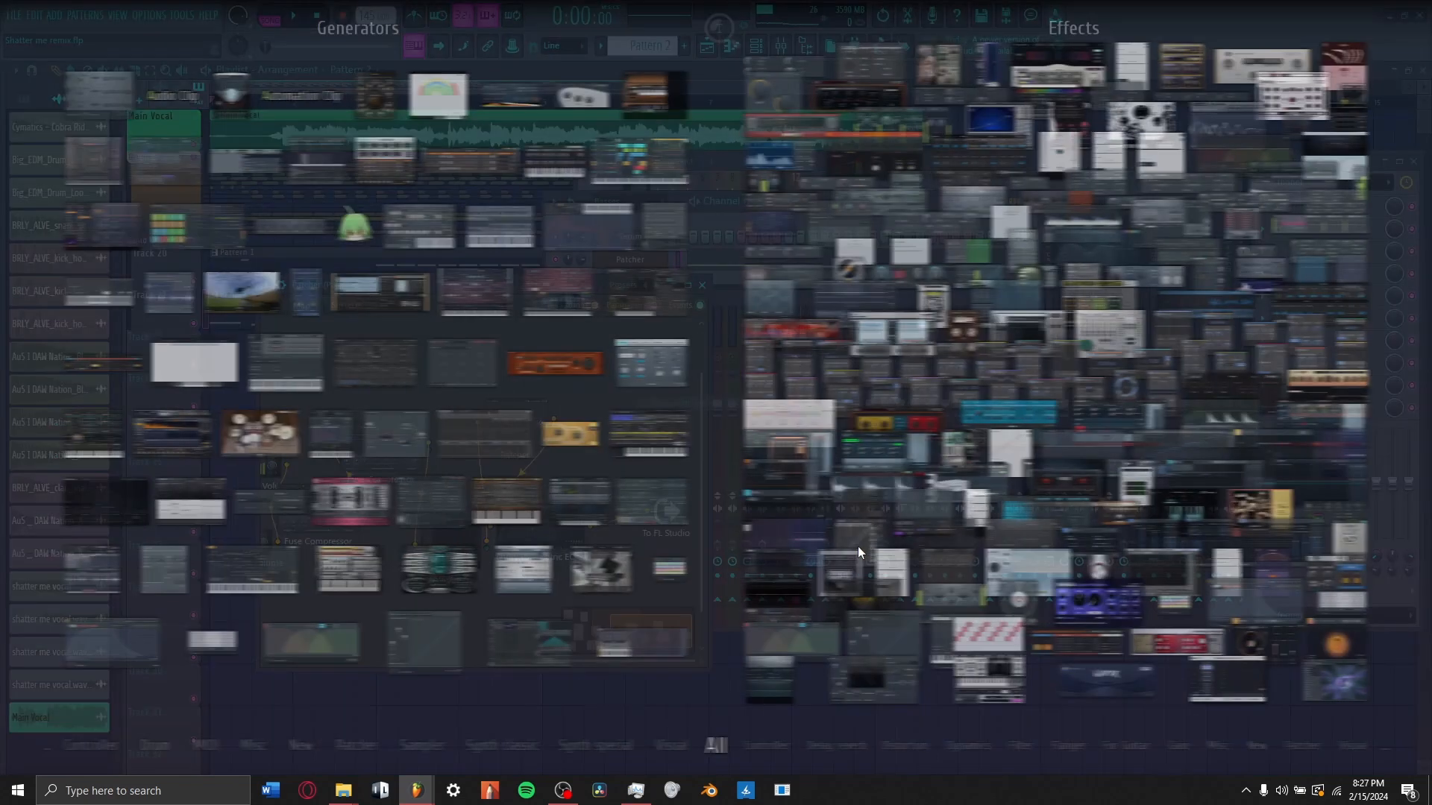
{"action": "left_click", "coordinate": [857, 547]}
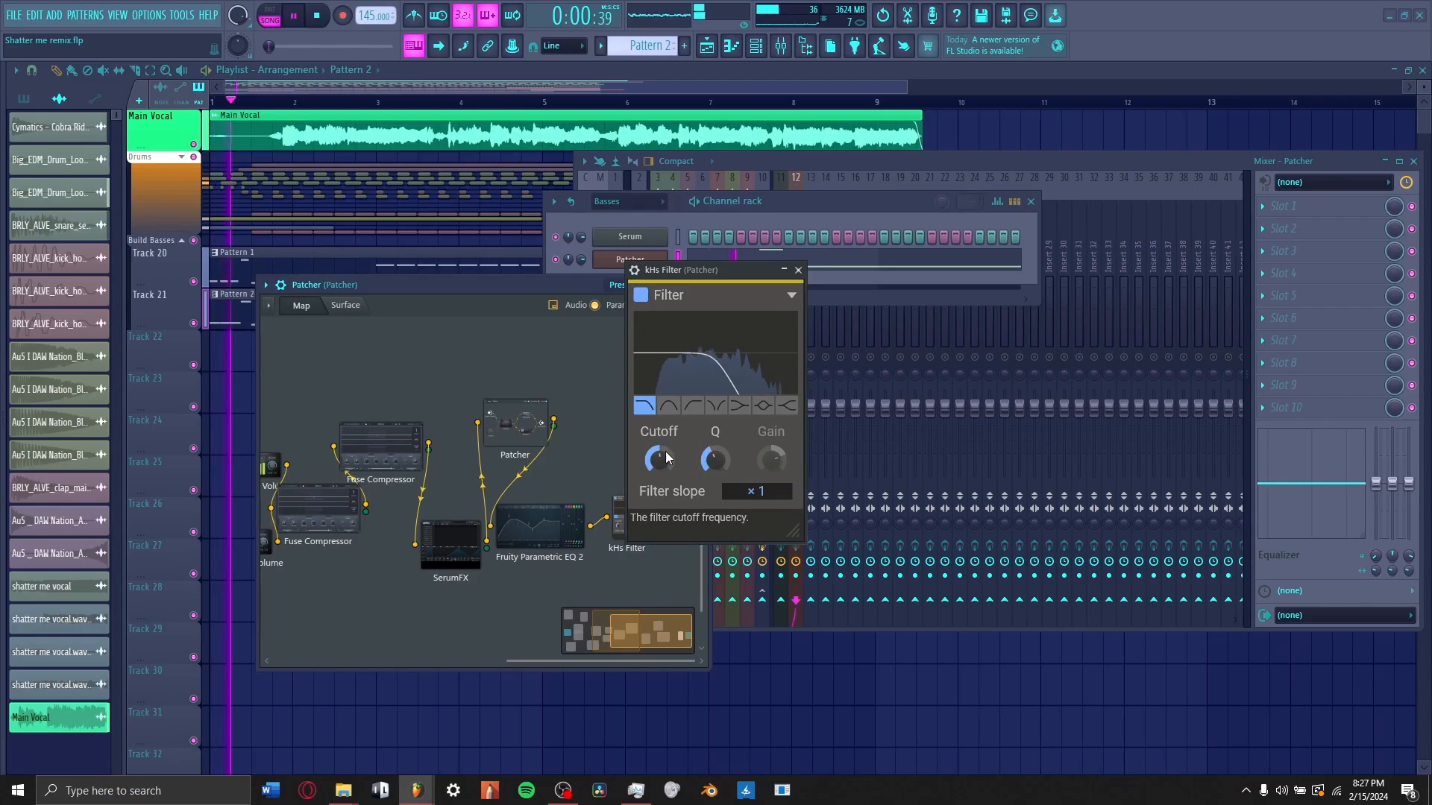
{"action": "mouse_move", "coordinate": [662, 453]}
{"action": "left_mouse_down"}
{"action": "mouse_move", "coordinate": [662, 440]}
{"action": "mouse_move", "coordinate": [662, 452]}
{"action": "left_mouse_up"}
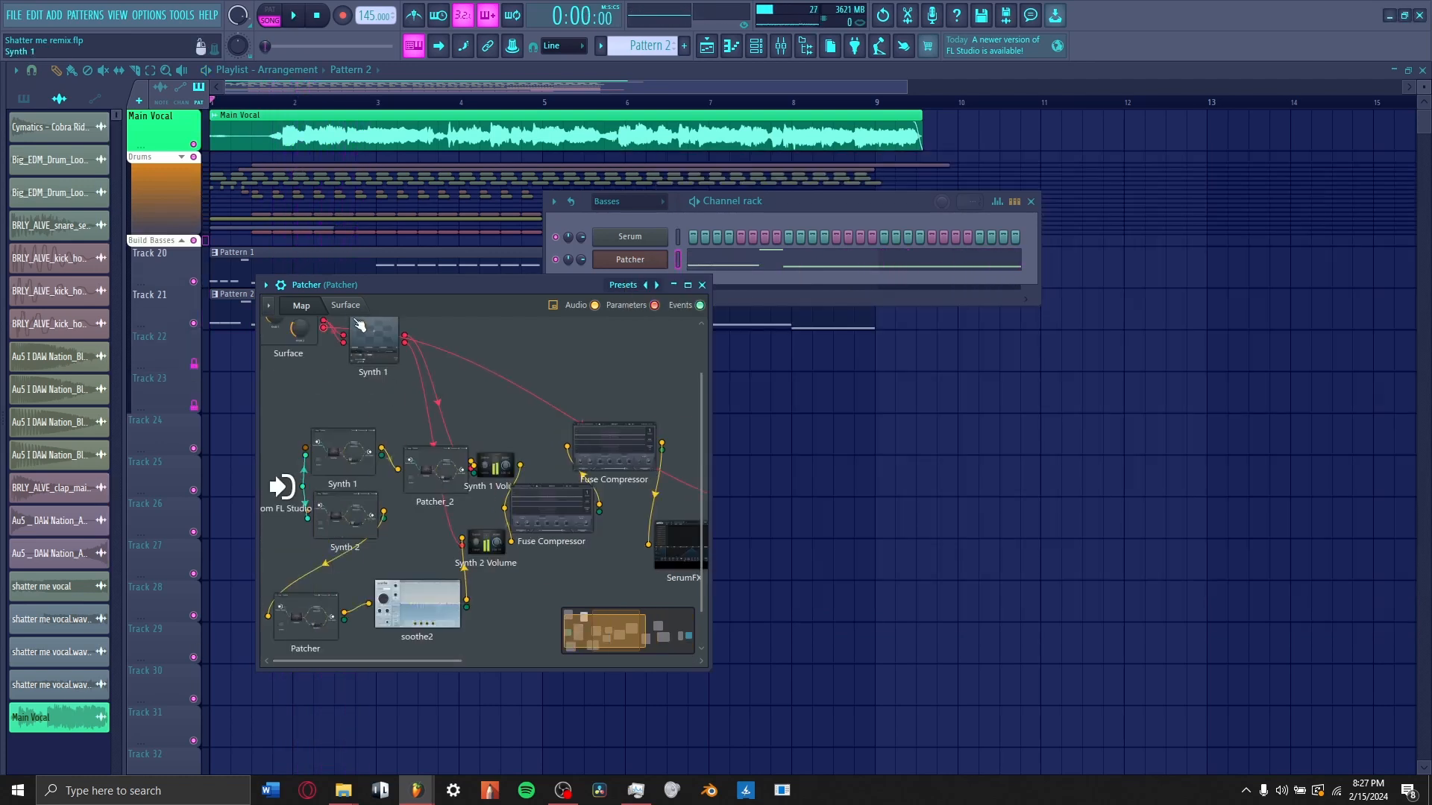
- Show the control surface of the bass Patcher
{"action": "left_click", "coordinate": [345, 305]}
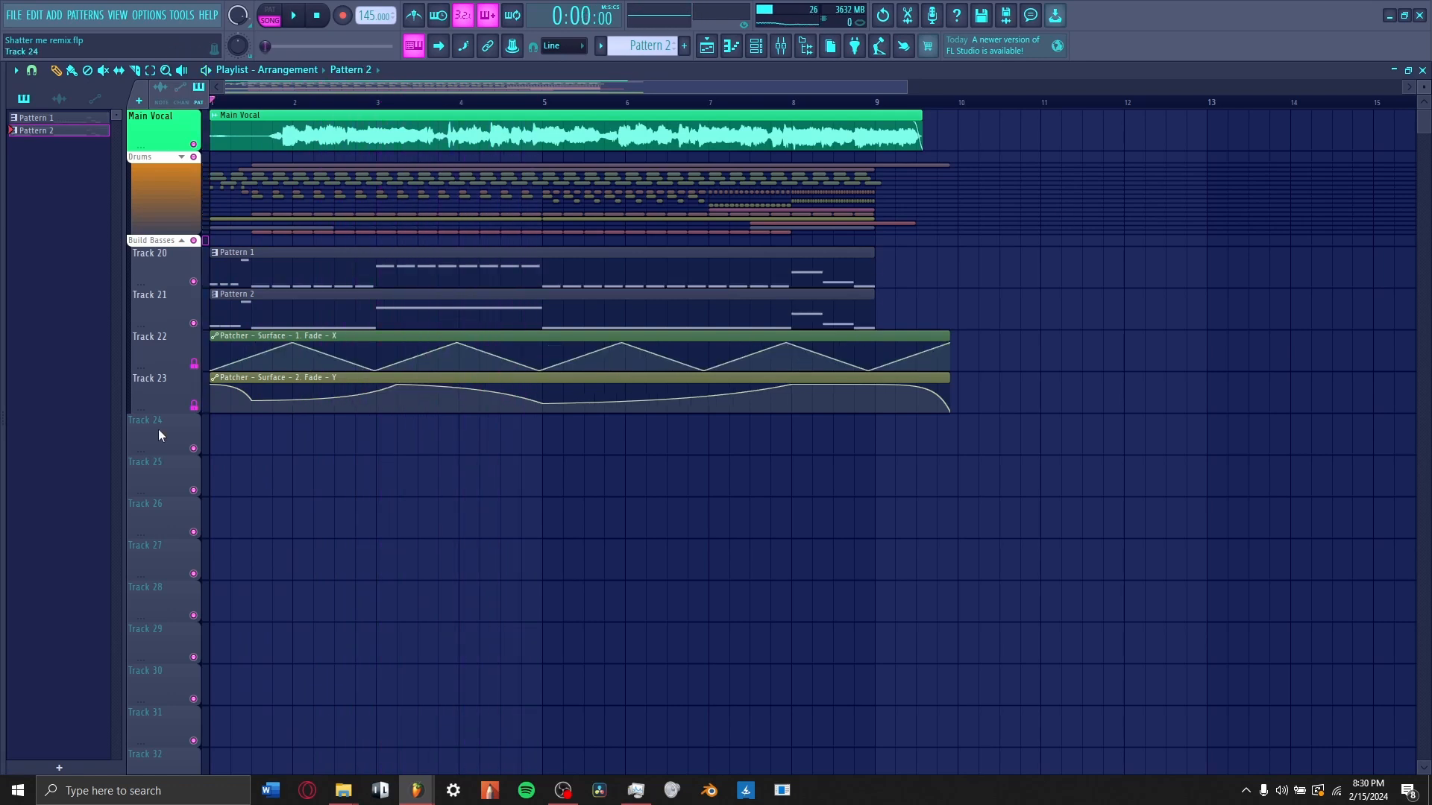
{"action": "right_click", "coordinate": [158, 428]}
{"action": "key", "text": "Escape"}
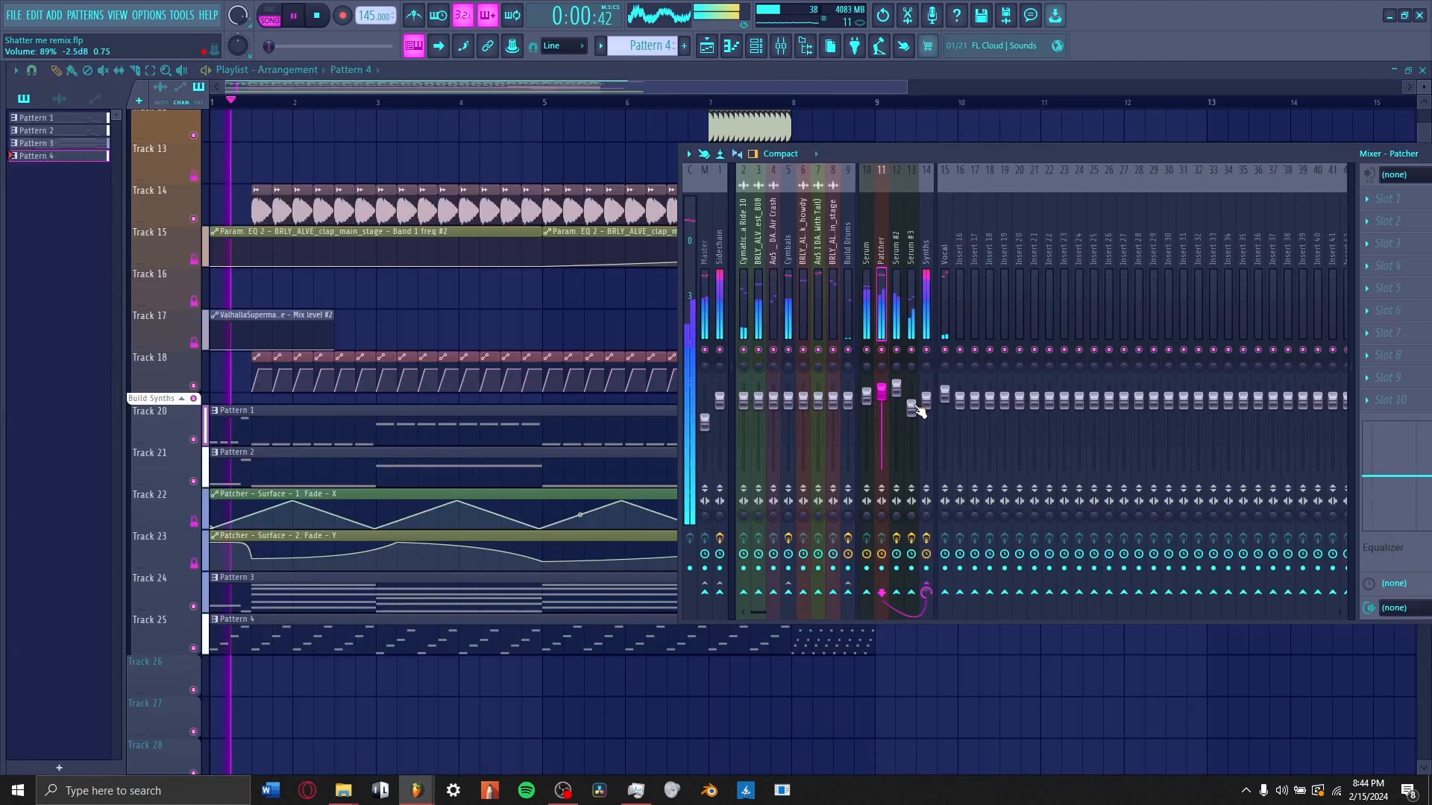
- Set the Serum #3 mixer level to 100% and raise the Vocal track's level to about 114%
{"action": "left_click_drag", "start_coordinate": [912, 384], "coordinate": [912, 400]}
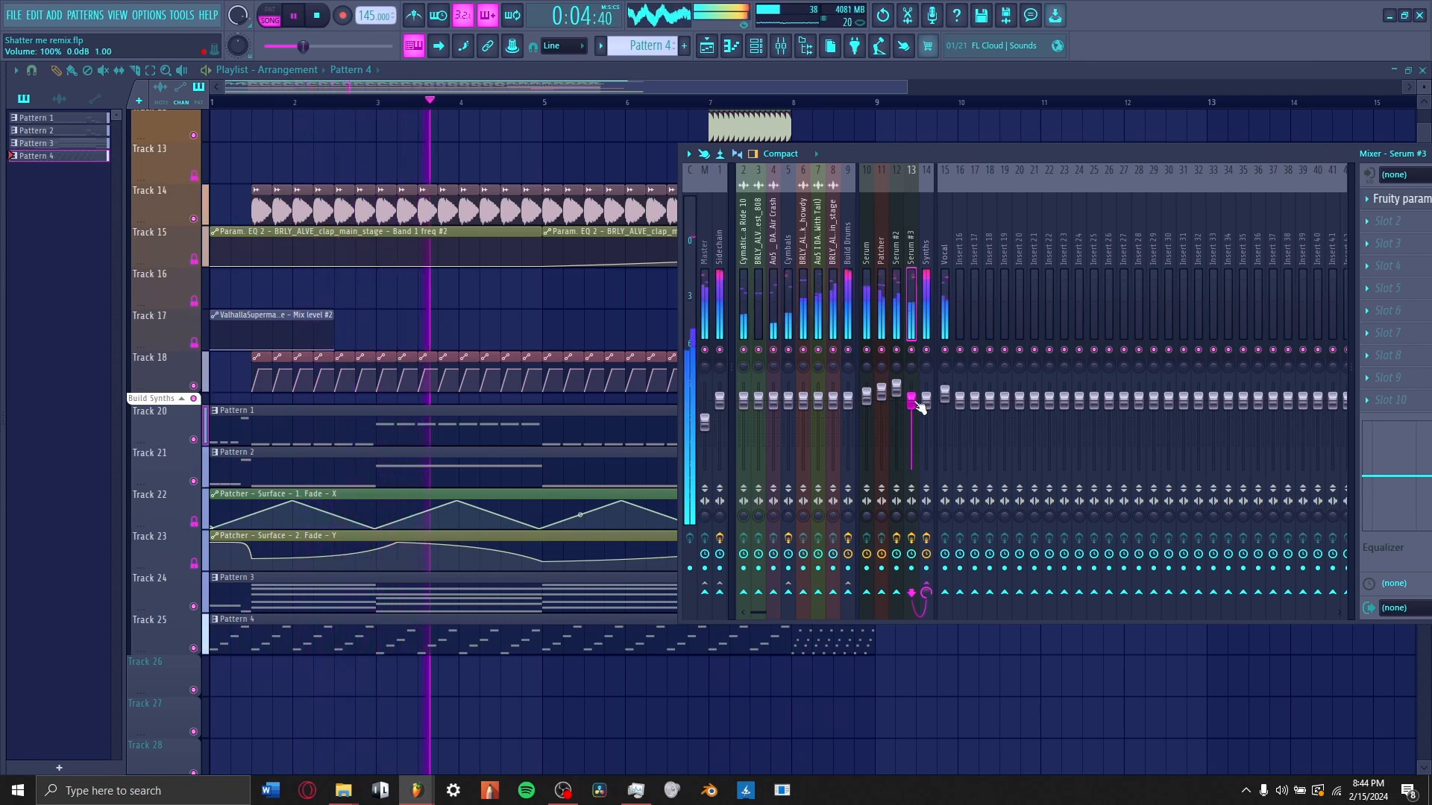
{"action": "left_click", "coordinate": [945, 393]}
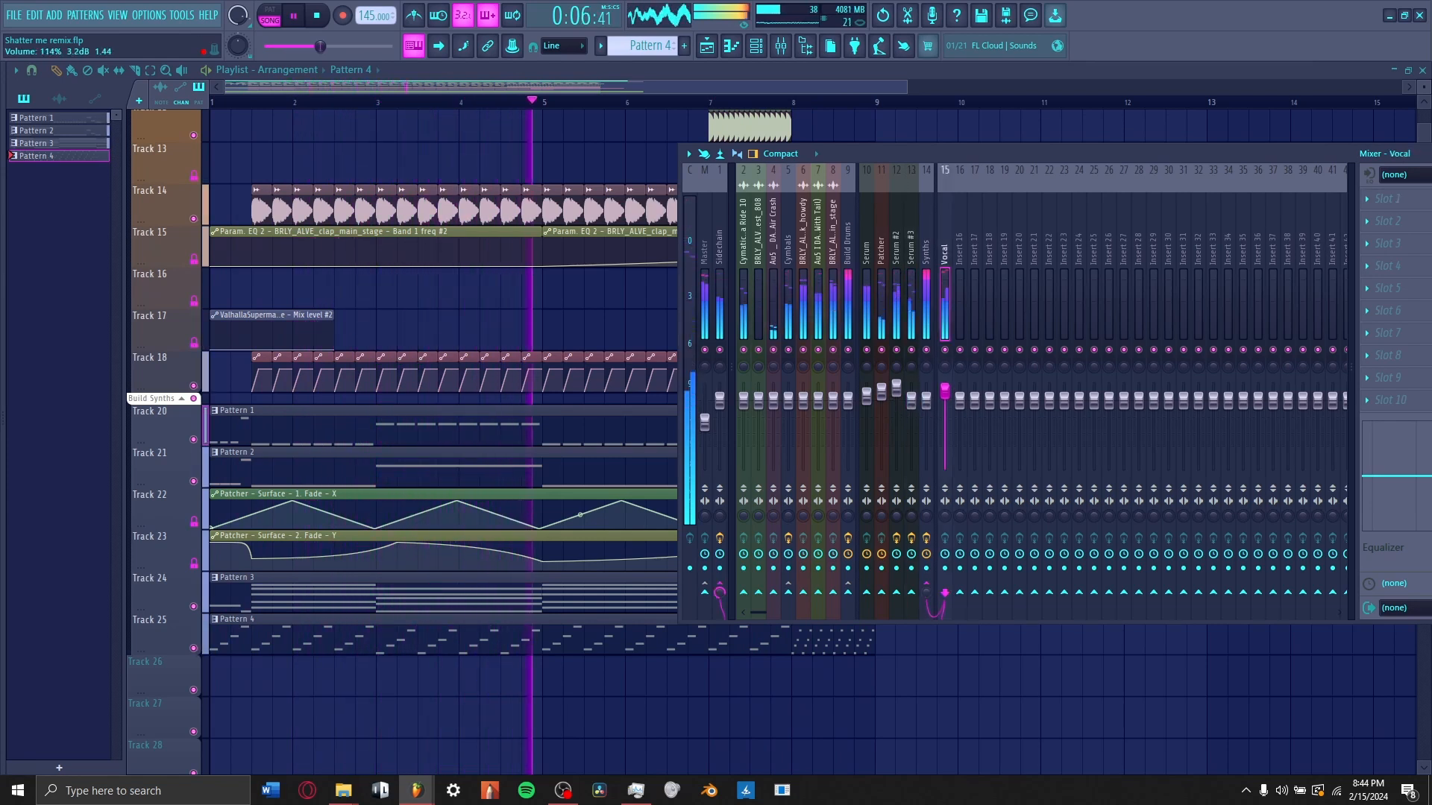
{"action": "left_click_drag", "start_coordinate": [944, 391], "coordinate": [945, 389]}
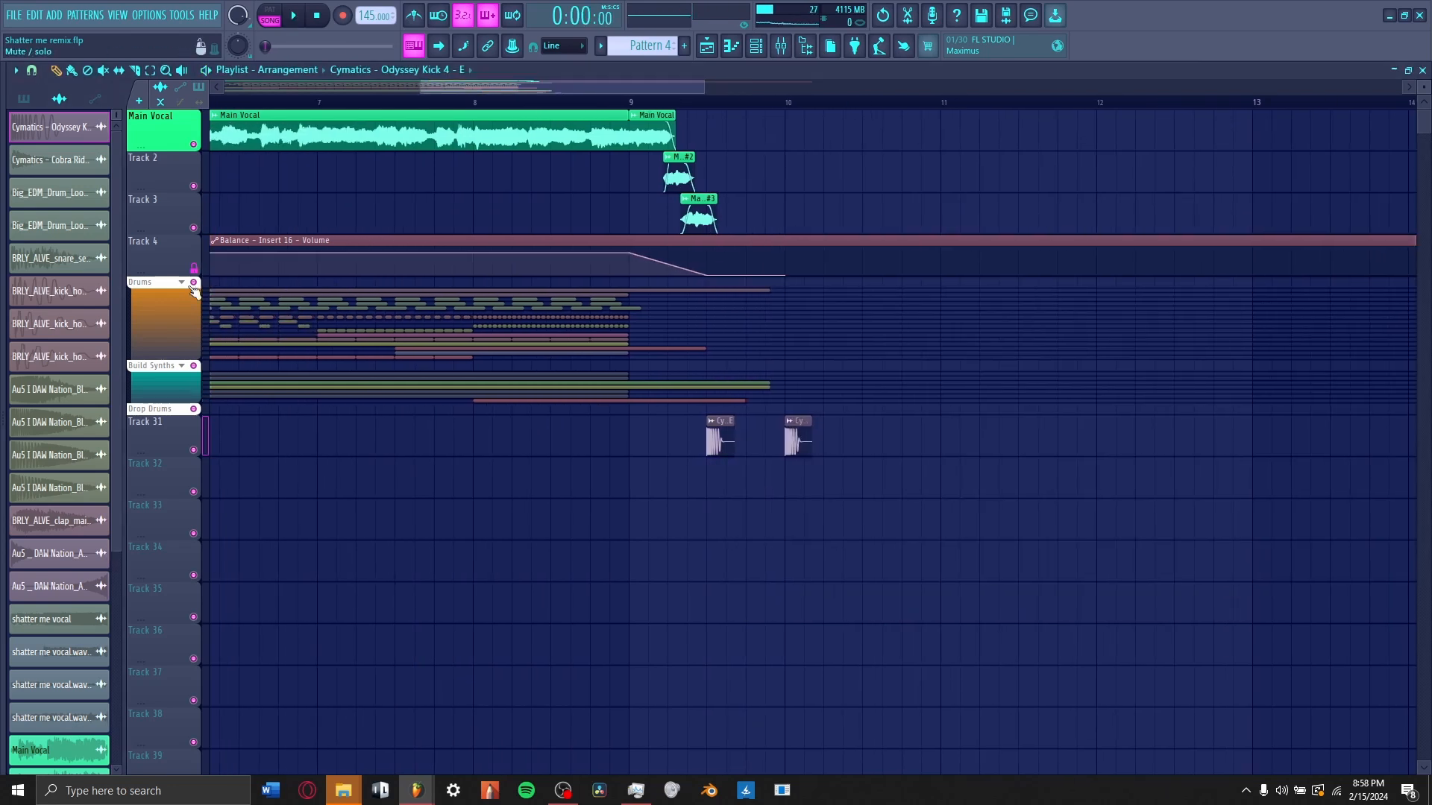
- Expand the Drums track group and open the dubstep snares folder in the sample browser
{"action": "left_click", "coordinate": [193, 290]}
{"action": "scroll", "coordinate": [671, 447], "scroll_direction": "down", "scroll_amount": 3}
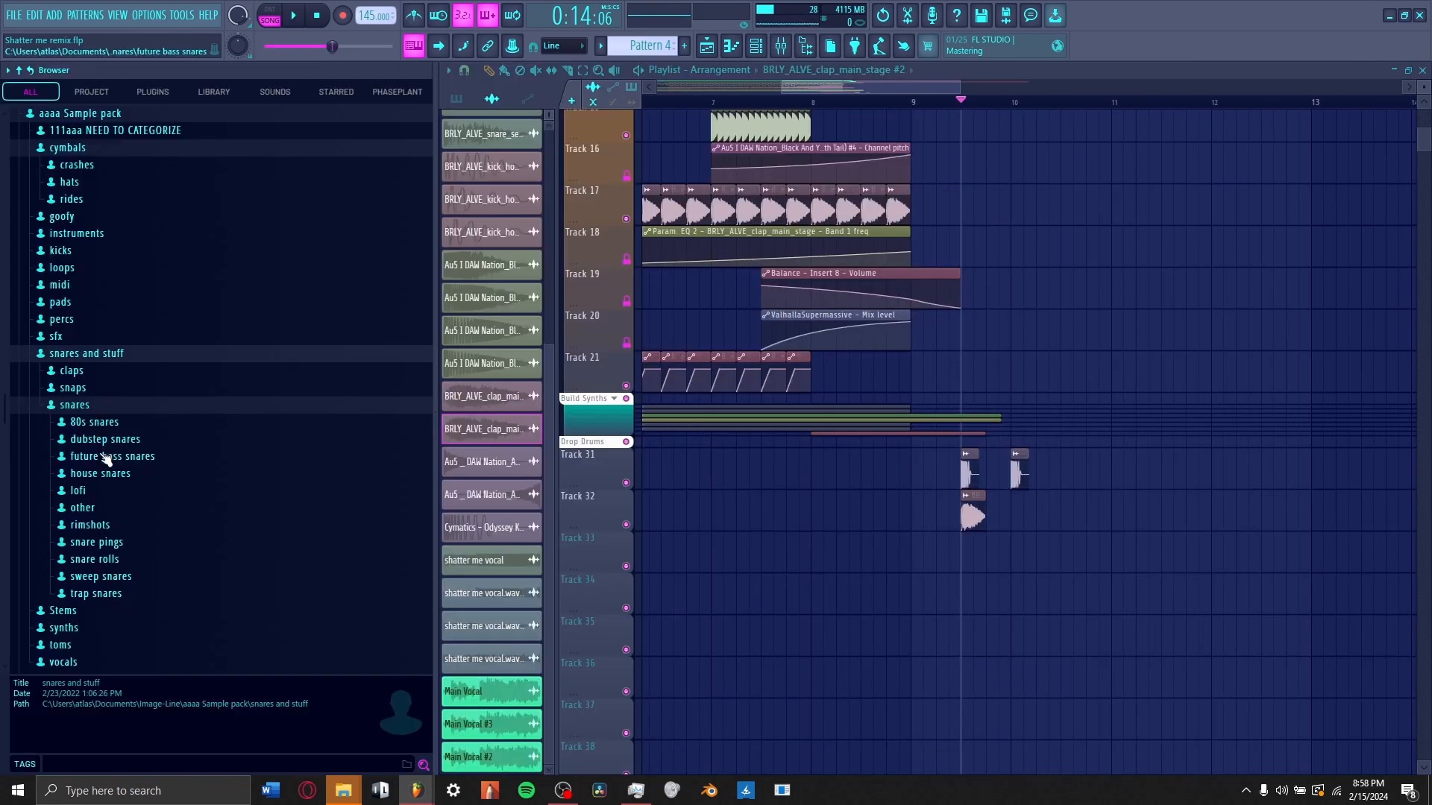
{"action": "left_click", "coordinate": [104, 446]}
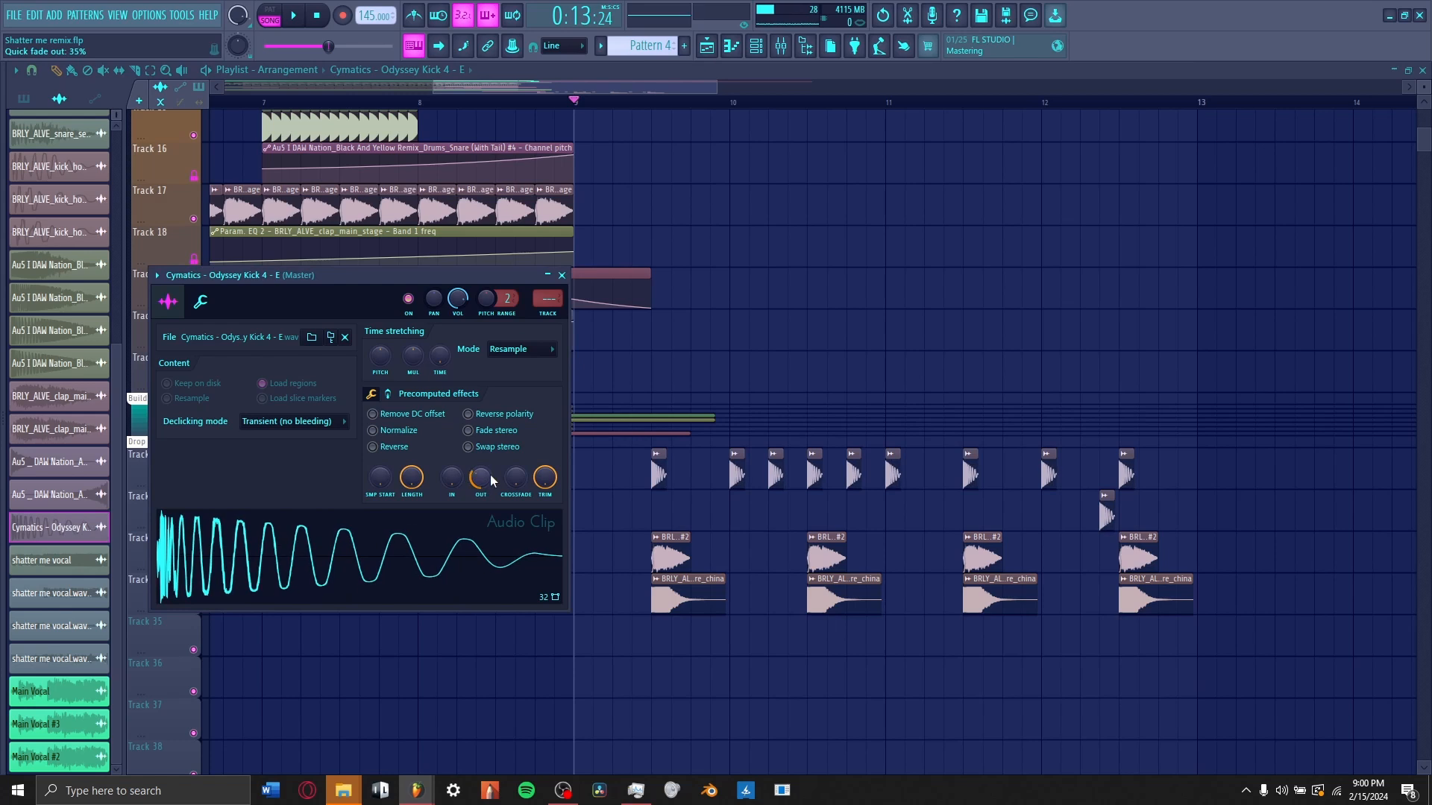
- Set the quick fade-in of the Cymatics - Odyssey Kick 4 - E sample to 12%, audition it and close its settings
{"action": "left_click_drag", "start_coordinate": [443, 483], "coordinate": [443, 476]}
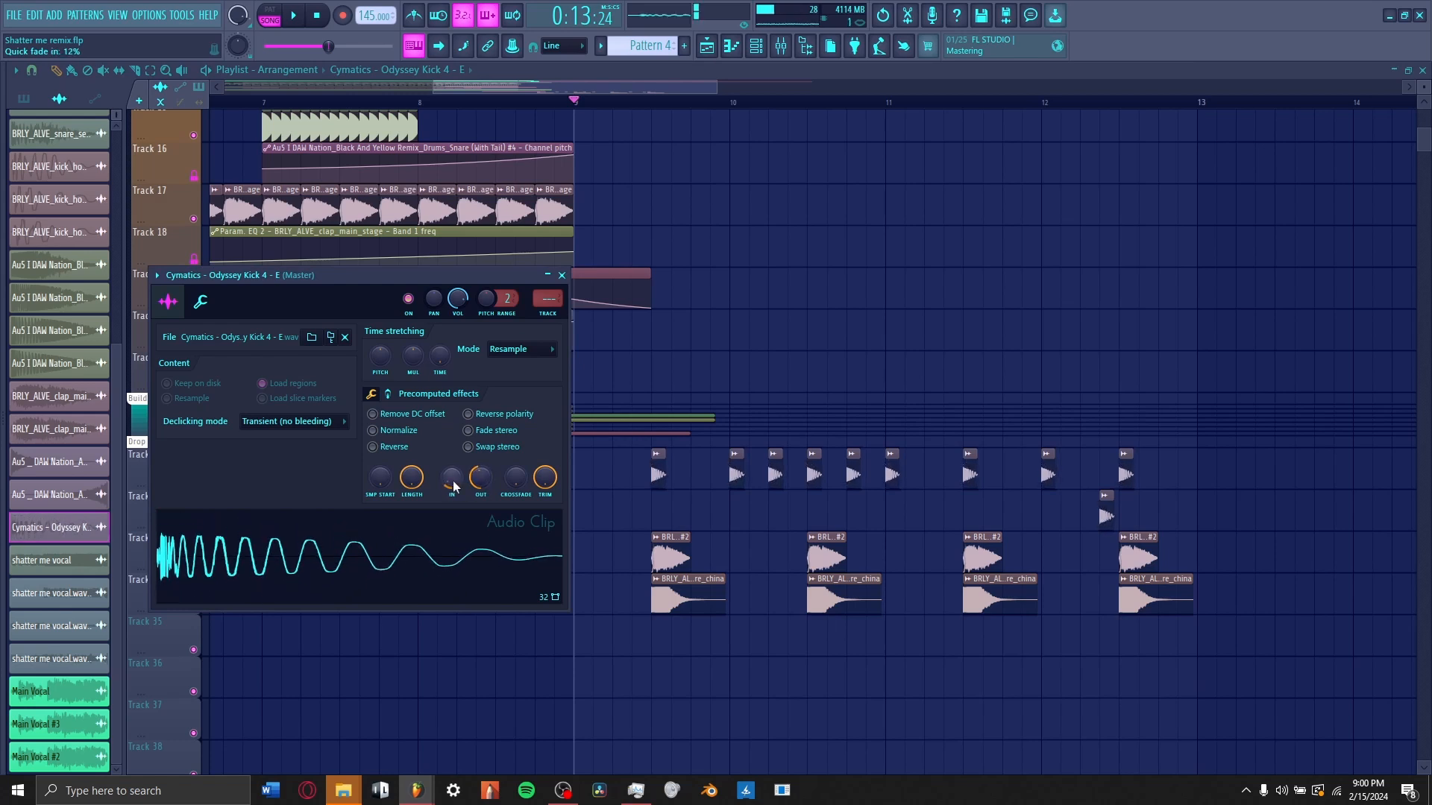
{"action": "key", "text": "space"}
{"action": "key", "text": "Escape"}
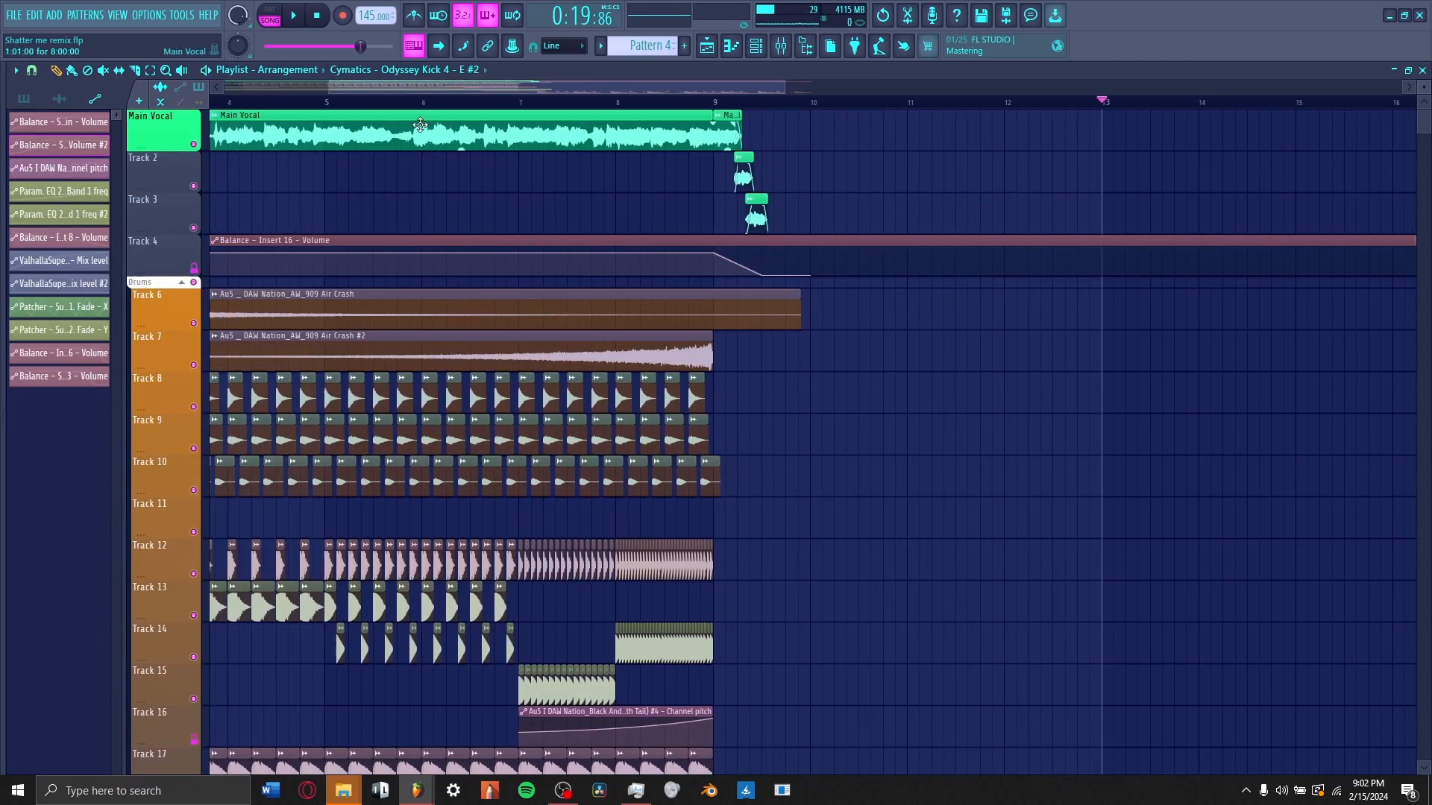
- Place a section of the Main Vocal on Track 2 from about bar 14 to bar 17, audition it and stop playback
{"action": "left_click", "coordinate": [420, 126]}
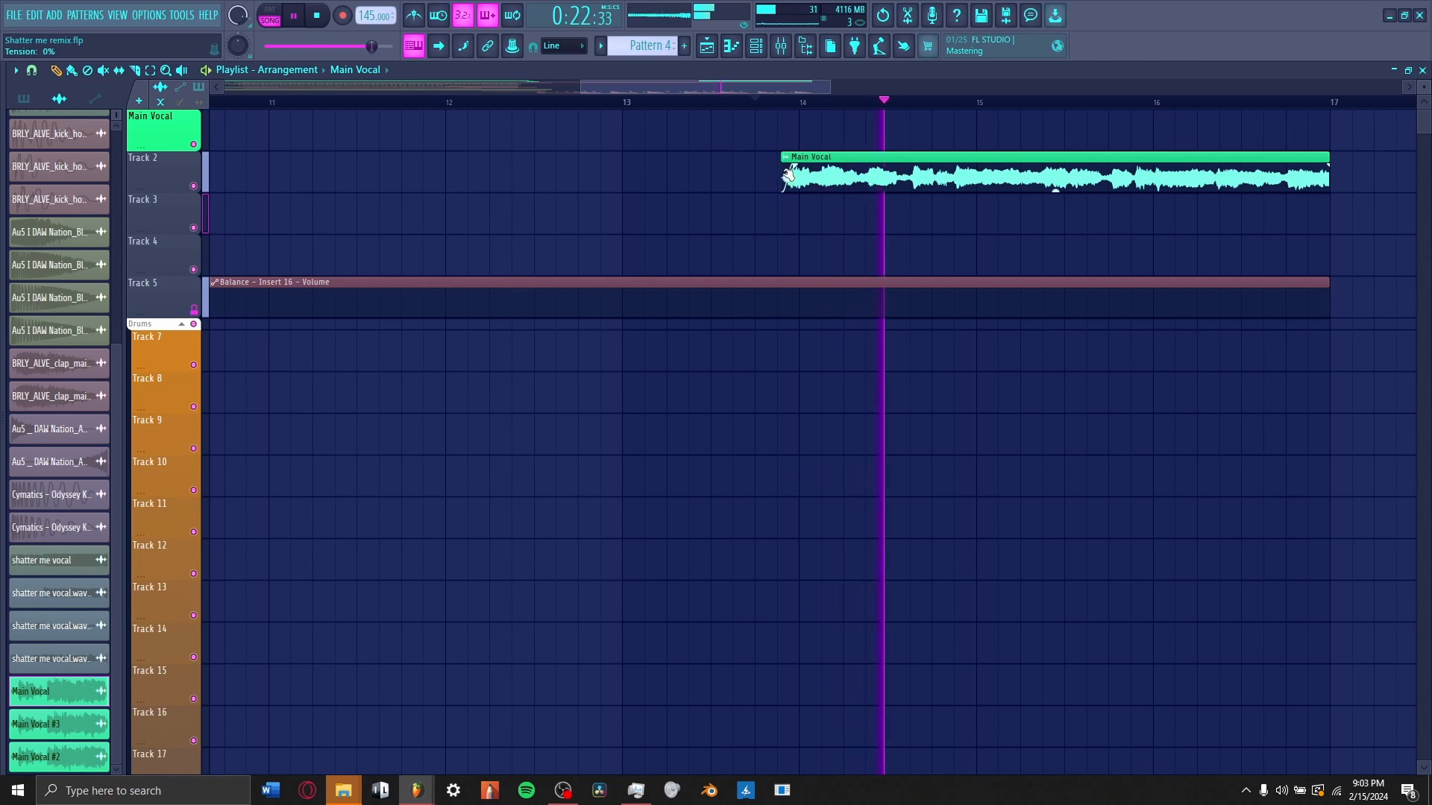
{"action": "scroll", "coordinate": [745, 104], "scroll_direction": "down", "scroll_amount": 5}
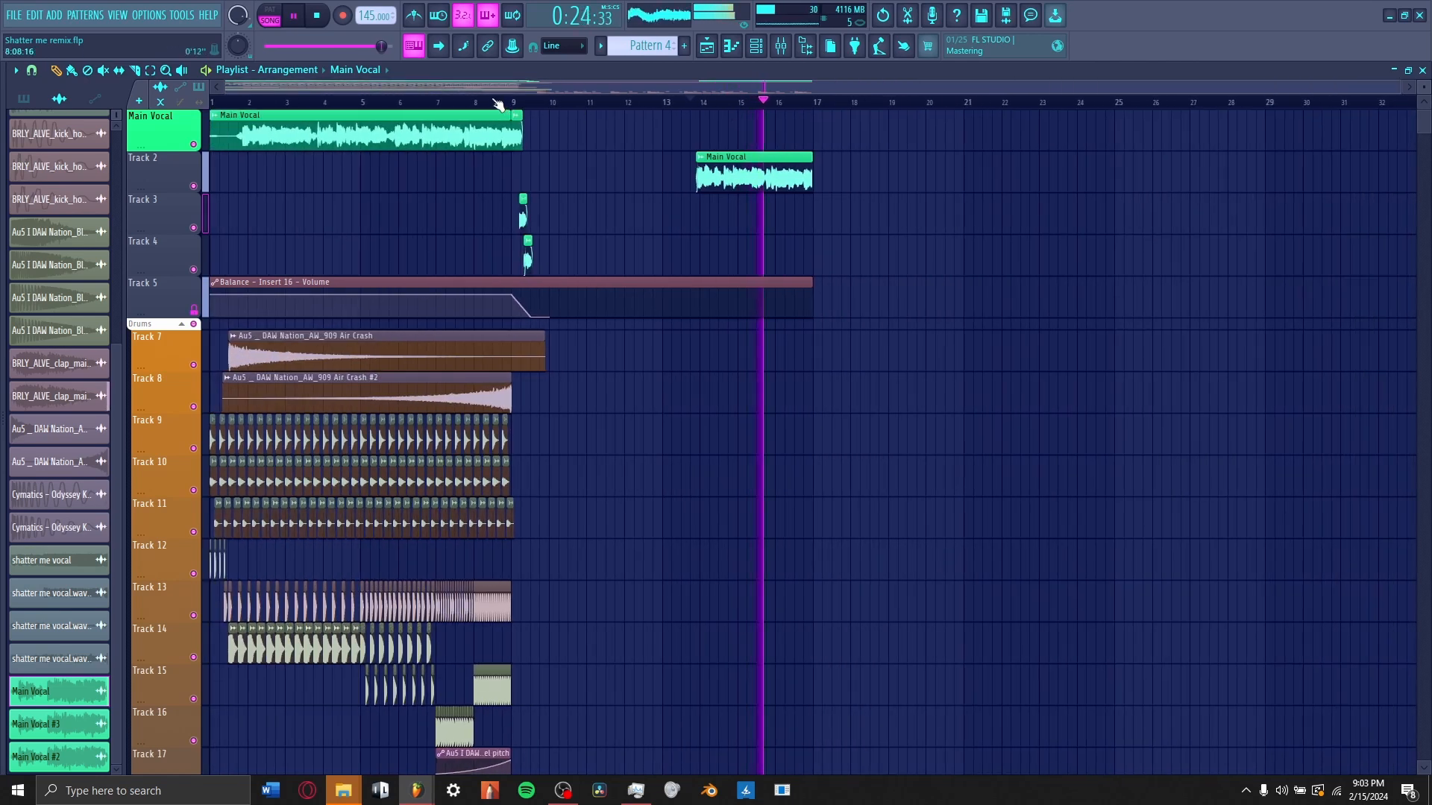
{"action": "scroll", "coordinate": [495, 101], "scroll_direction": "up", "scroll_amount": 4}
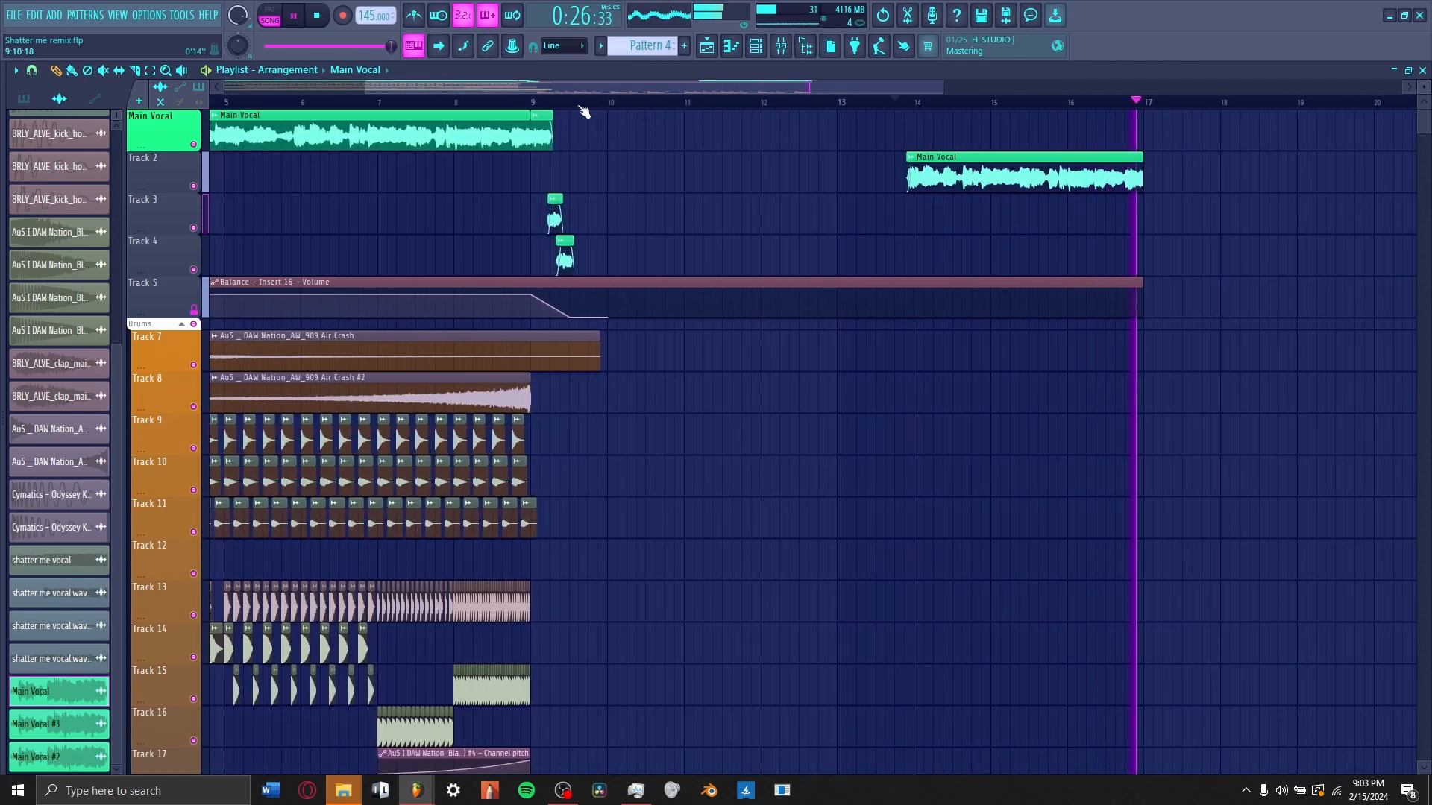
{"action": "key", "text": "space"}
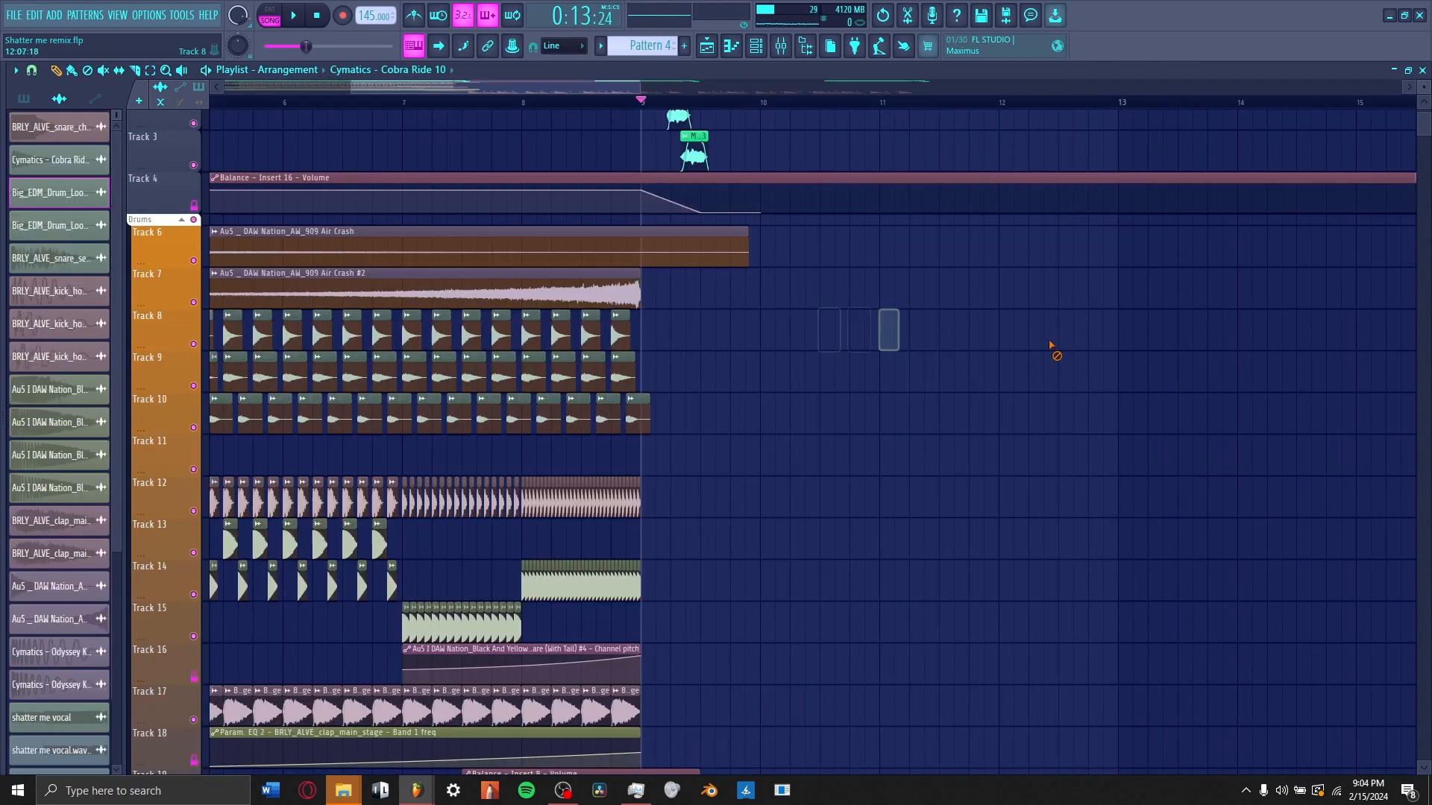
- Move the 909 Air Crash clip to bar 10 on Track 36, apply a fade-out and trim to its sample, and close its settings
{"action": "scroll", "coordinate": [821, 512], "scroll_direction": "down", "scroll_amount": 6}
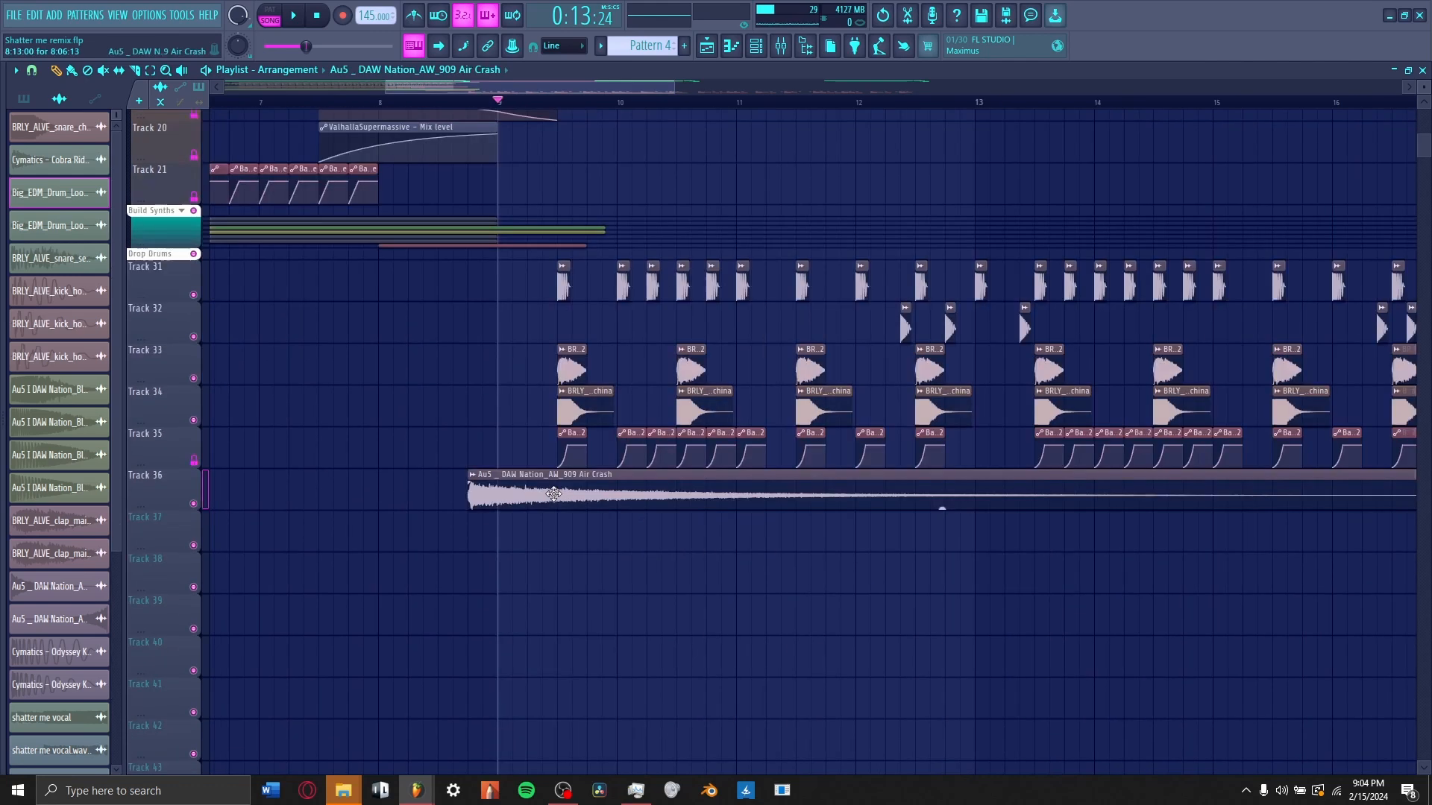
{"action": "left_click_drag", "start_coordinate": [553, 498], "coordinate": [700, 501]}
{"action": "double_click", "coordinate": [700, 501]}
{"action": "double_click", "coordinate": [651, 497]}
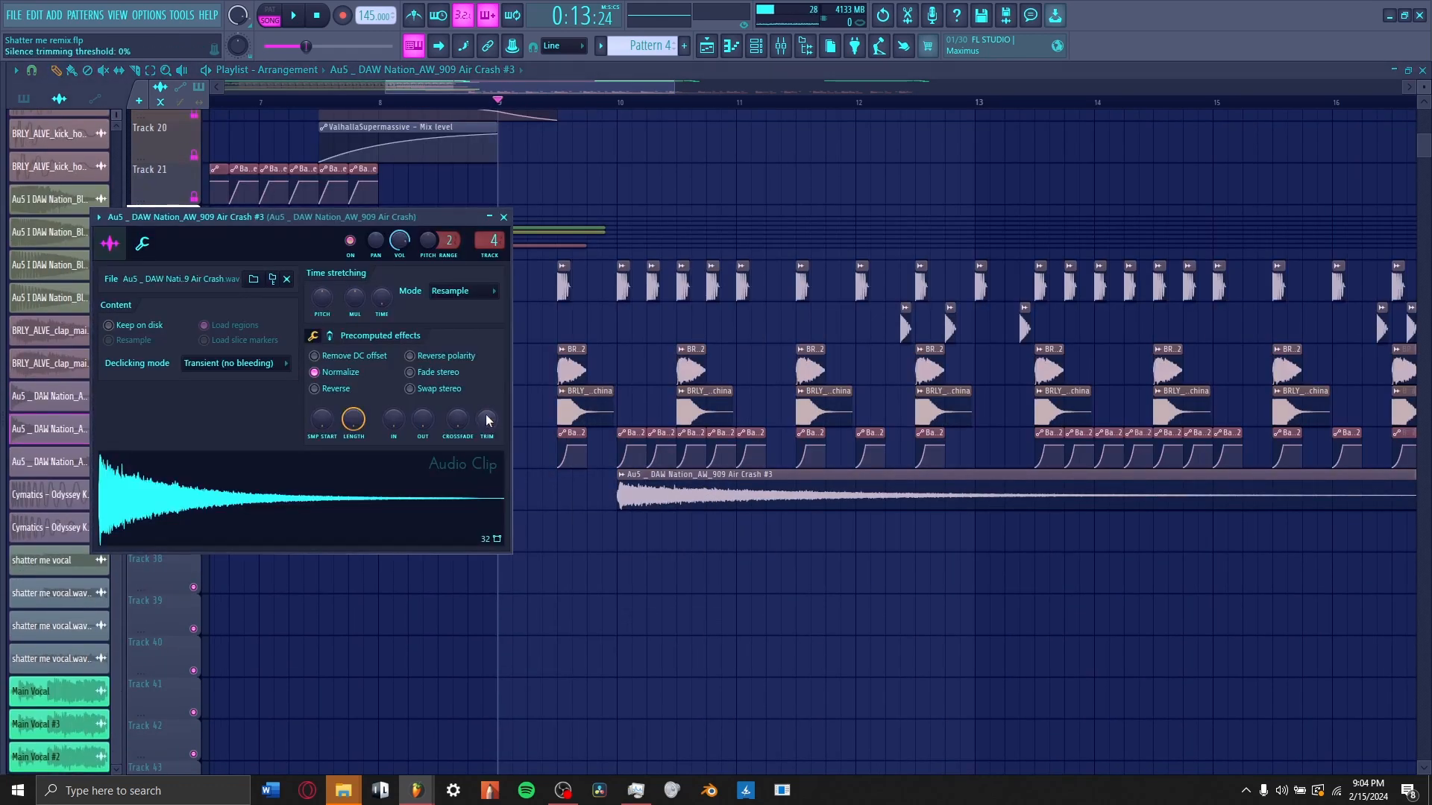
{"action": "left_click_drag", "start_coordinate": [437, 417], "coordinate": [438, 351]}
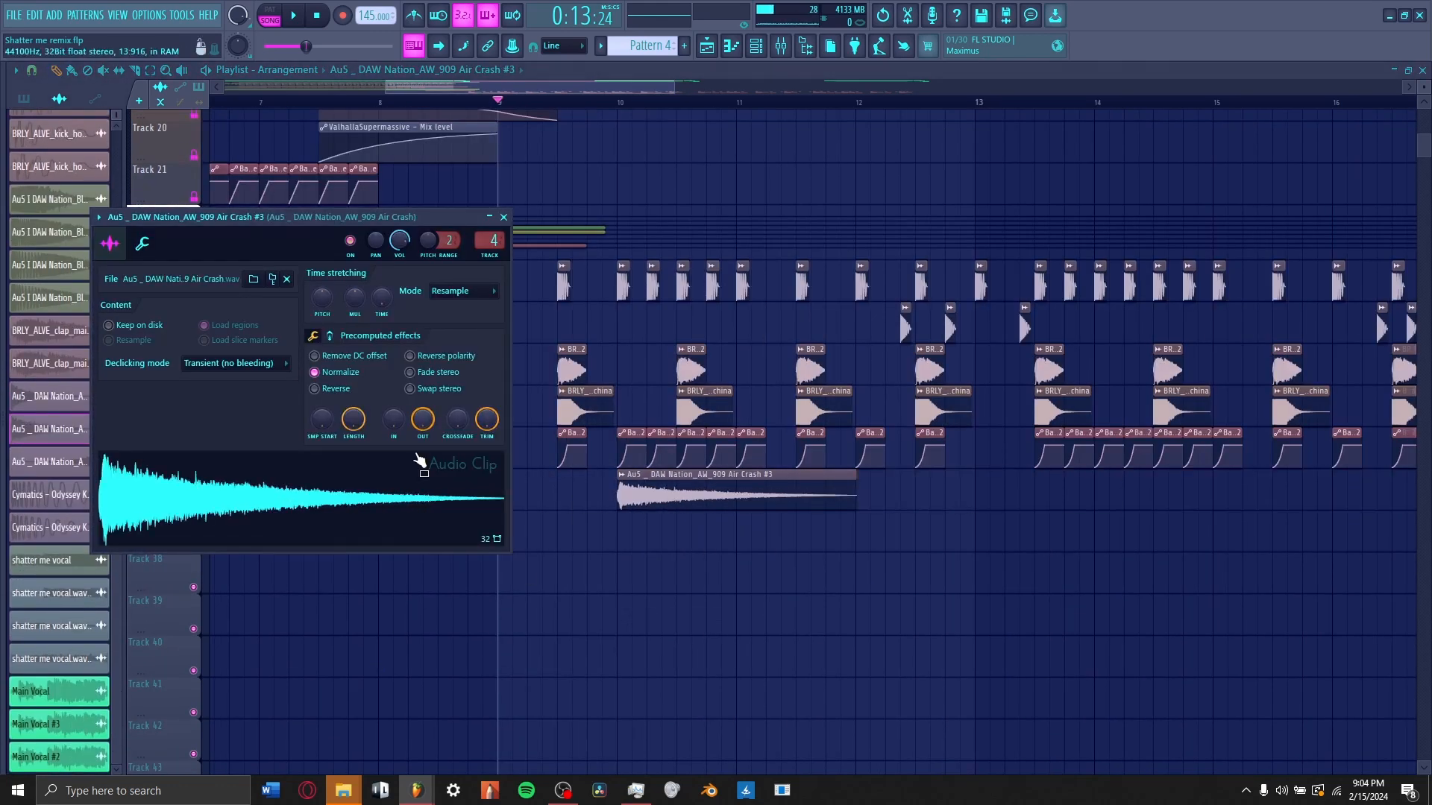
{"action": "key", "text": "Escape"}
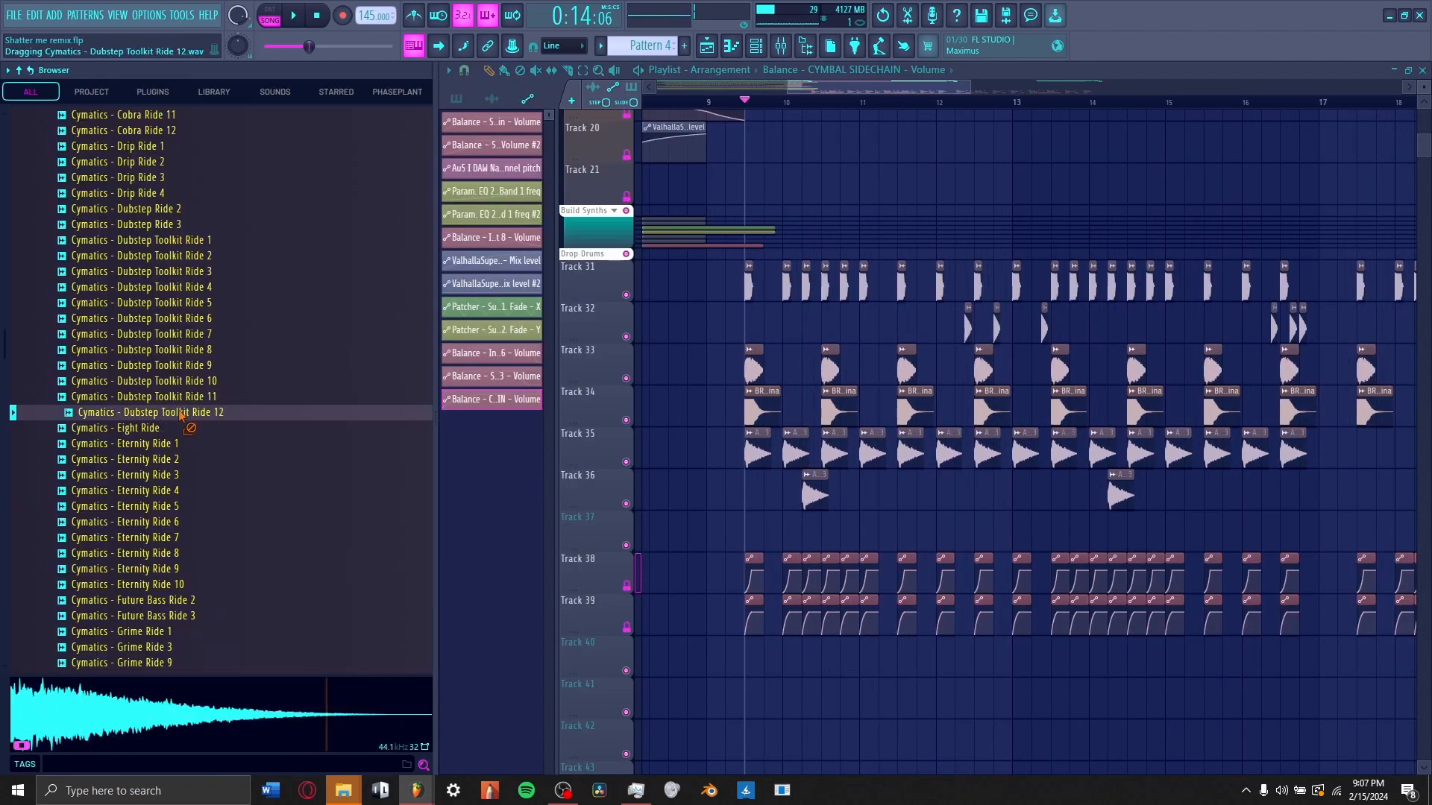
- Add the Cymatics - Dubstep Toolkit Ride 12 sample to Track 37 in the Drop Drums group and audition it
{"action": "left_click_drag", "start_coordinate": [179, 414], "coordinate": [498, 523]}
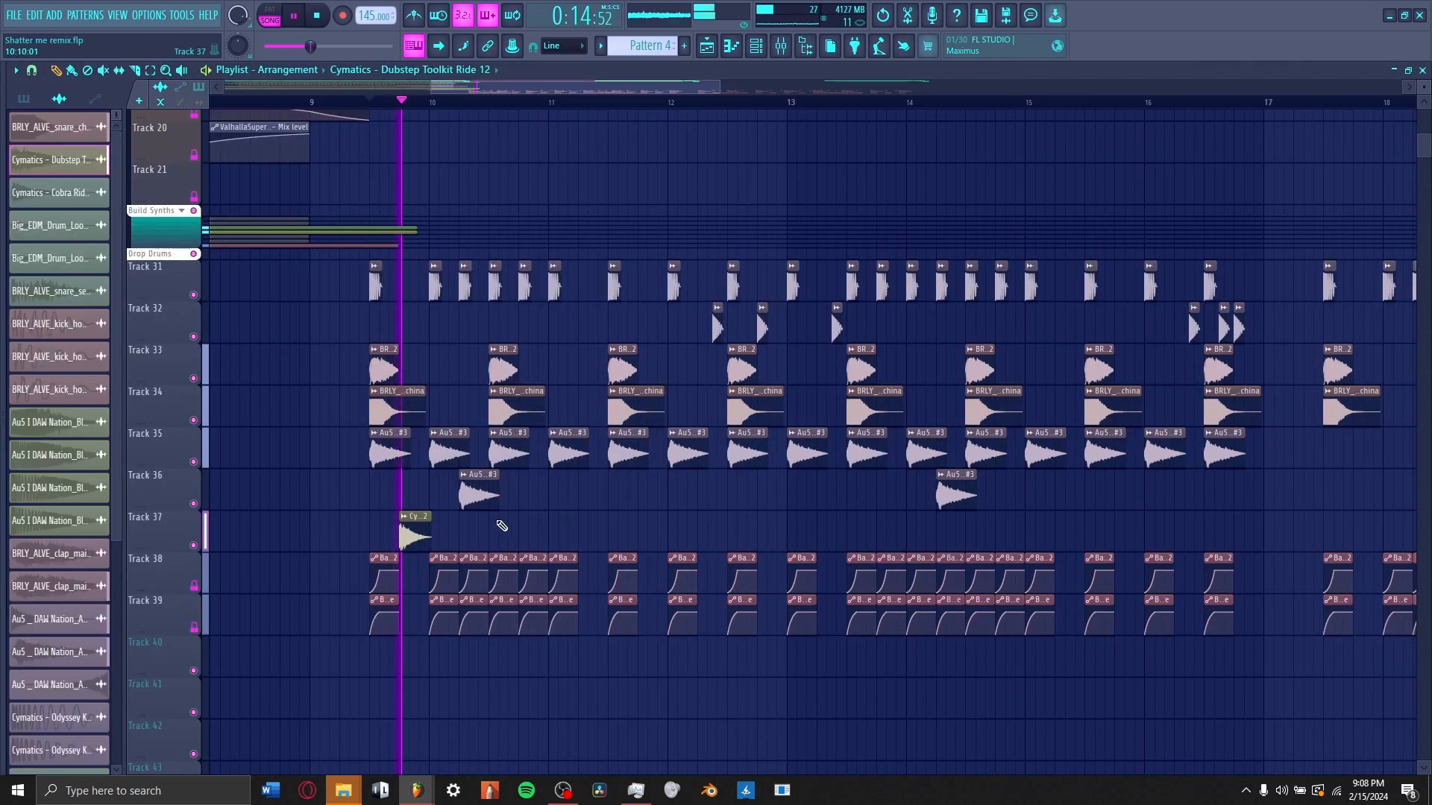
{"action": "left_click_drag", "start_coordinate": [467, 533], "coordinate": [517, 530]}
{"action": "key", "text": "space"}
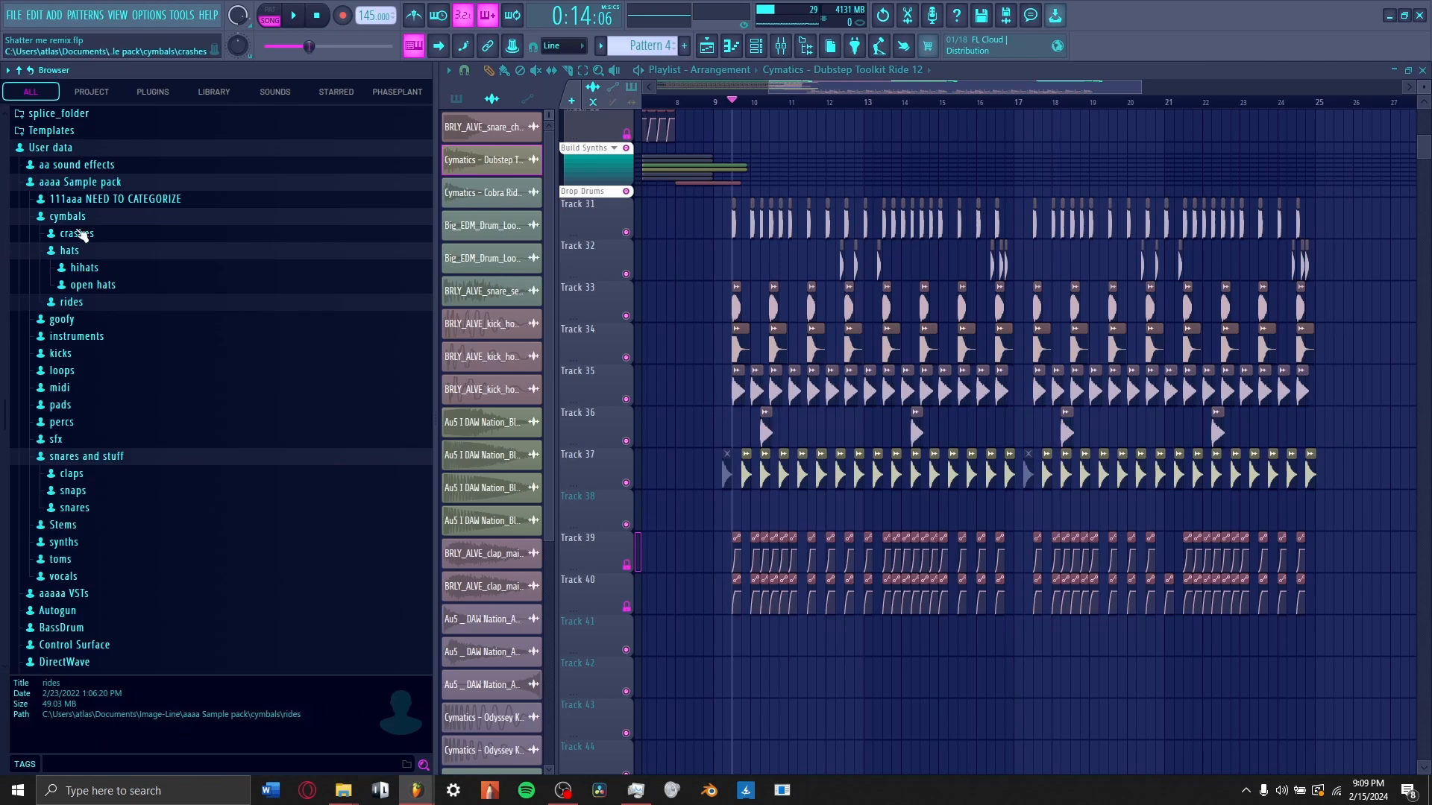
- Browse the crashes sample folder, close the Cymatics - Odyssey Crash 4 settings and audition the crashes from about bar 15
{"action": "left_click", "coordinate": [80, 234]}
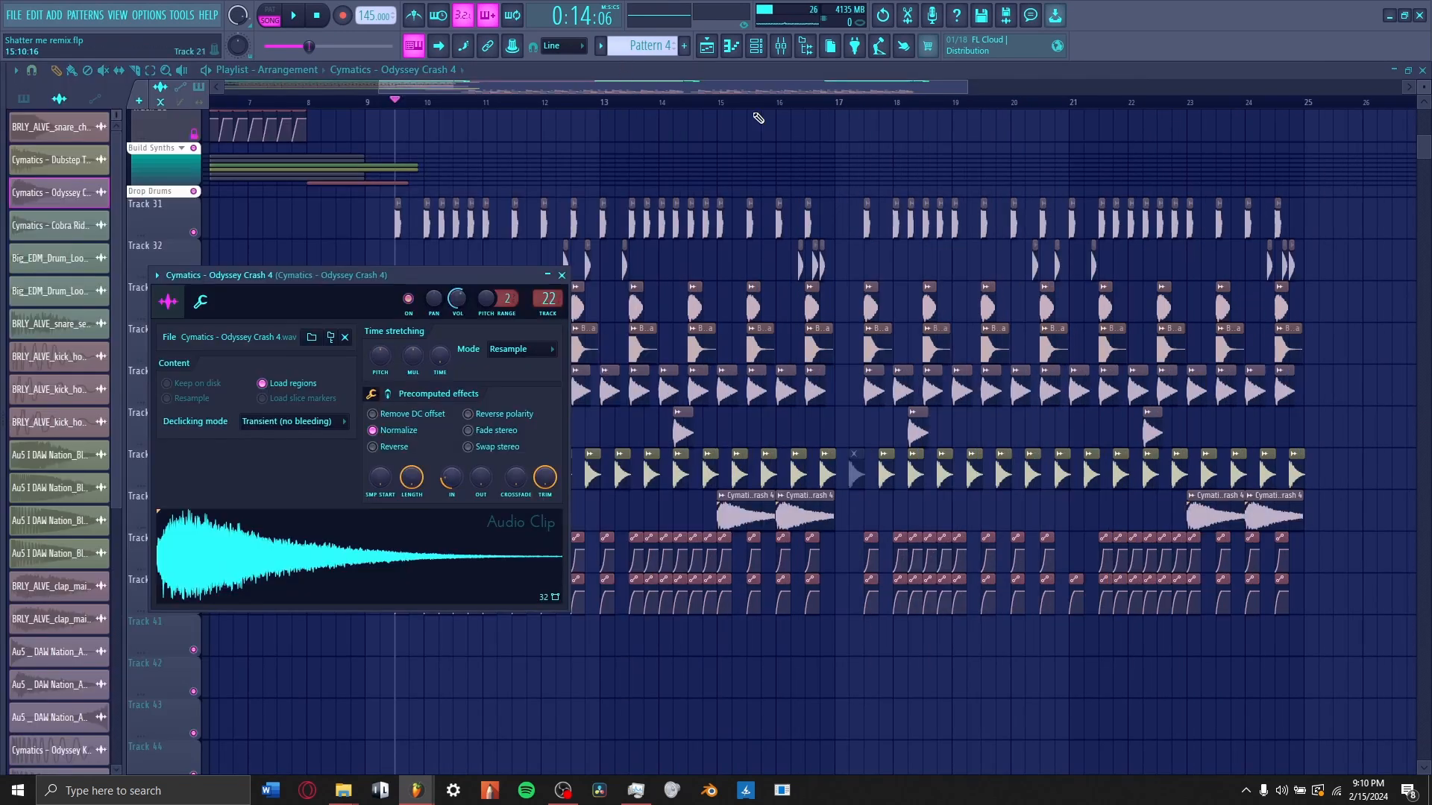
{"action": "left_click", "coordinate": [752, 113]}
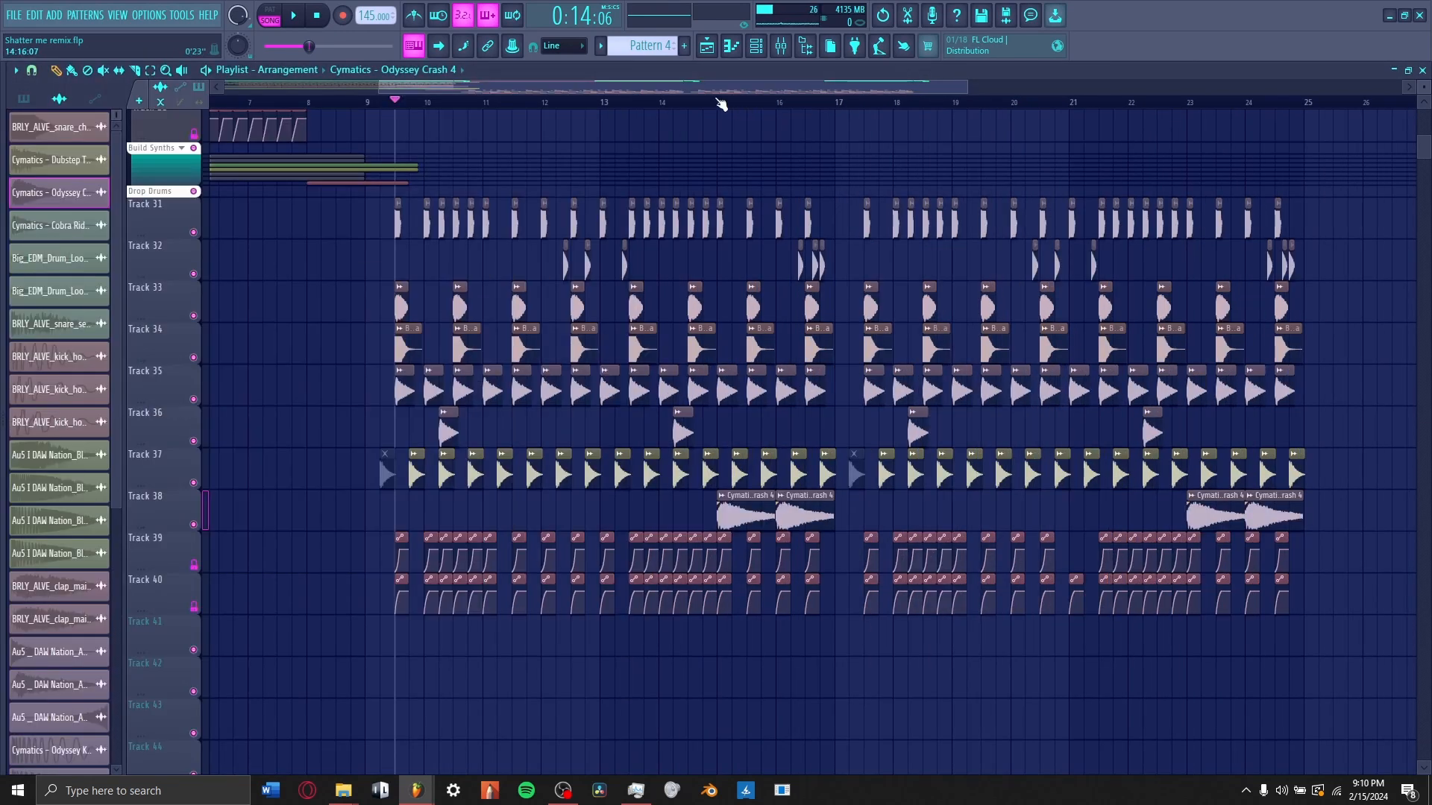
{"action": "left_click", "coordinate": [722, 103]}
{"action": "key", "text": "space"}
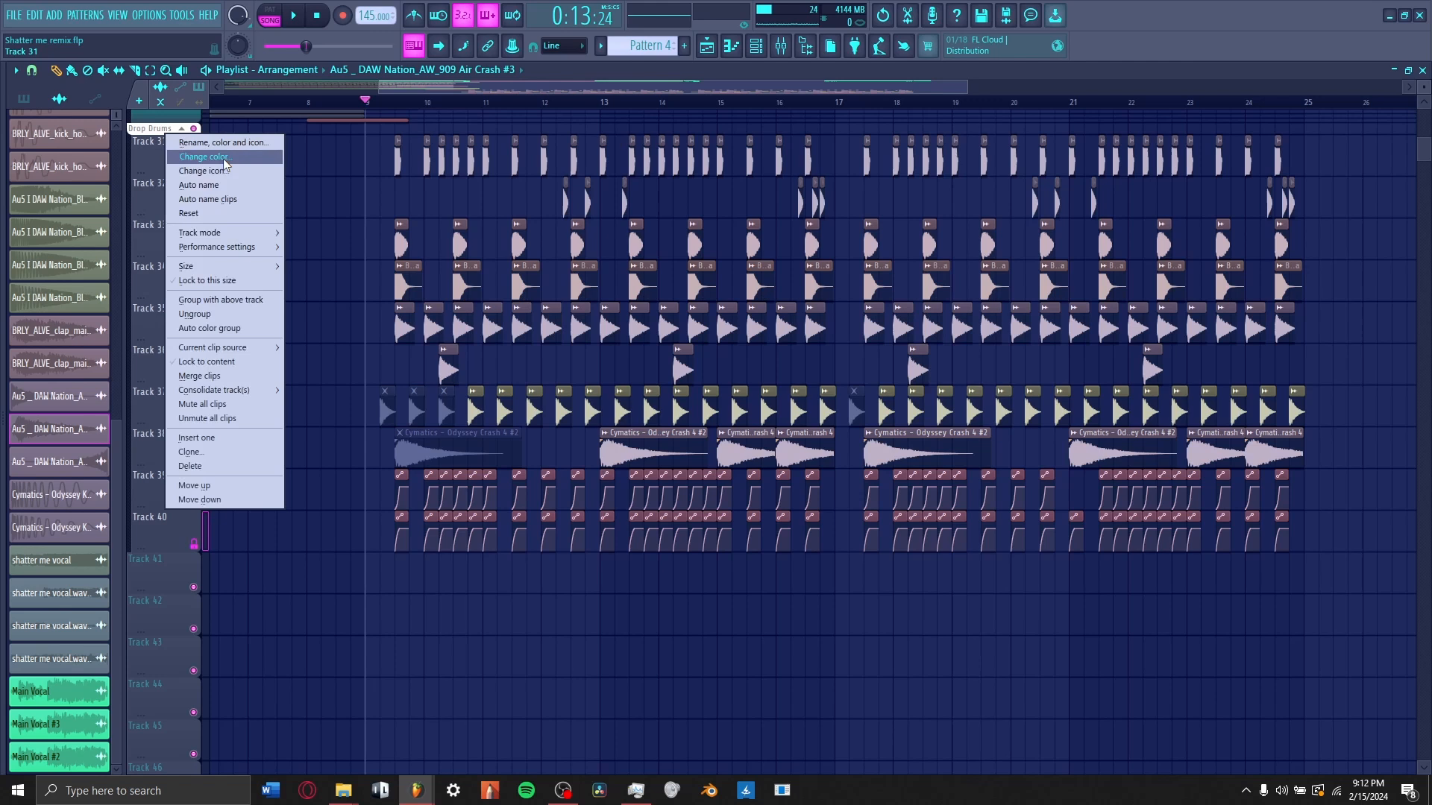
- Recolor the tracks of the Drop Drums group orange
{"action": "left_click", "coordinate": [222, 143]}
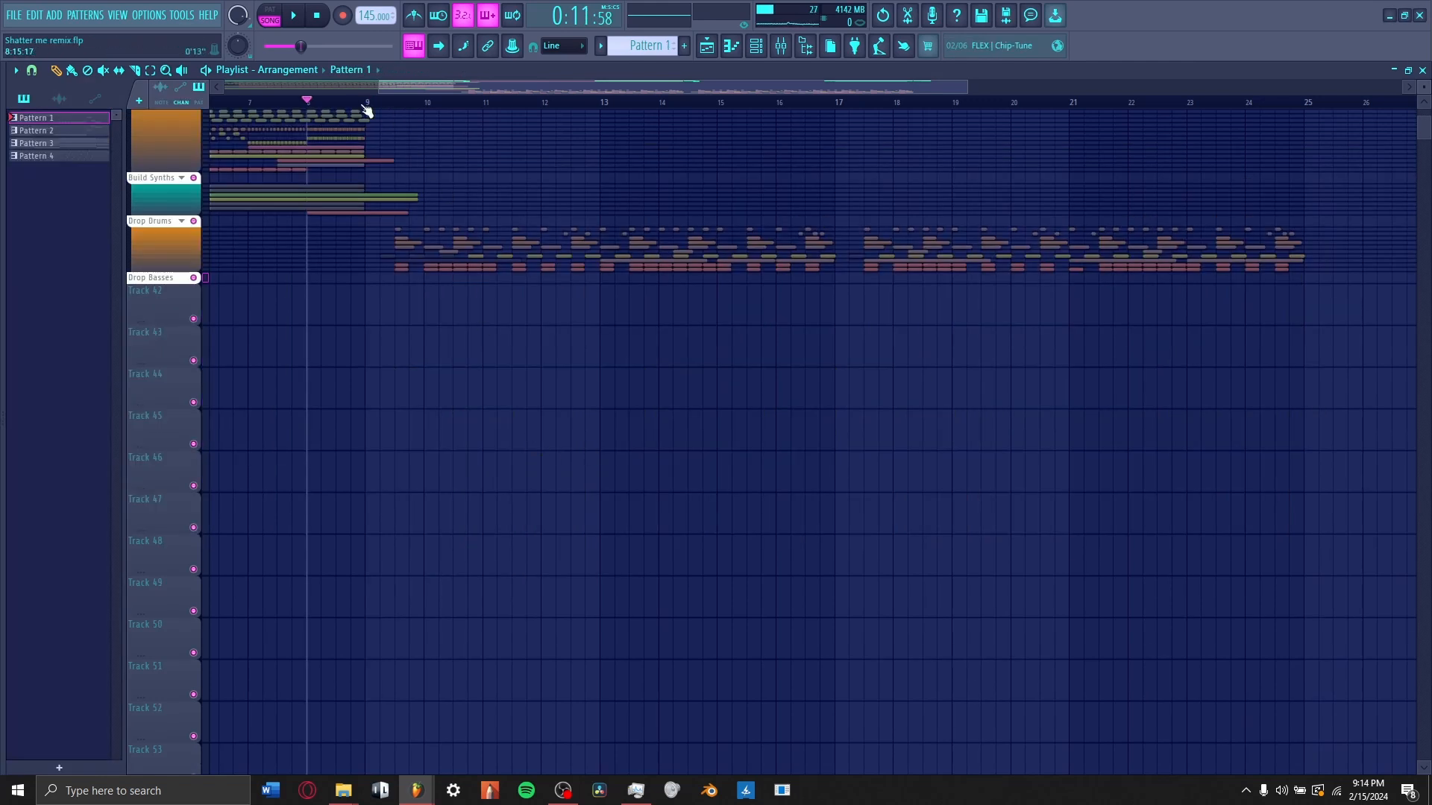
{"action": "scroll", "coordinate": [388, 101], "scroll_direction": "up", "scroll_amount": 2}
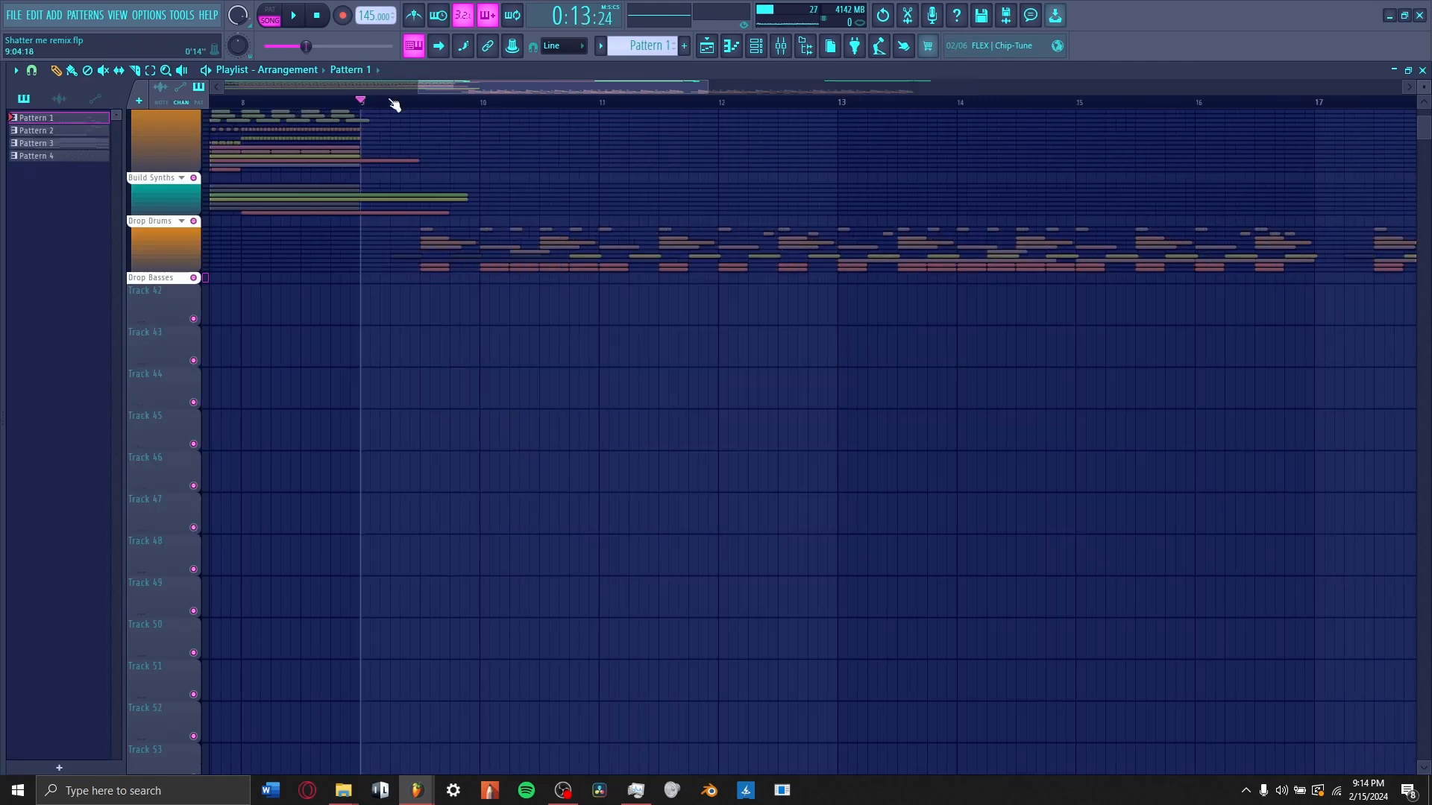
{"action": "left_click_drag", "start_coordinate": [453, 91], "coordinate": [427, 91]}
{"action": "scroll", "coordinate": [522, 103], "scroll_direction": "up", "scroll_amount": 3}
{"action": "left_click_drag", "start_coordinate": [516, 91], "coordinate": [527, 82]}
{"action": "key", "text": "F6"}
{"action": "key", "text": "F6"}
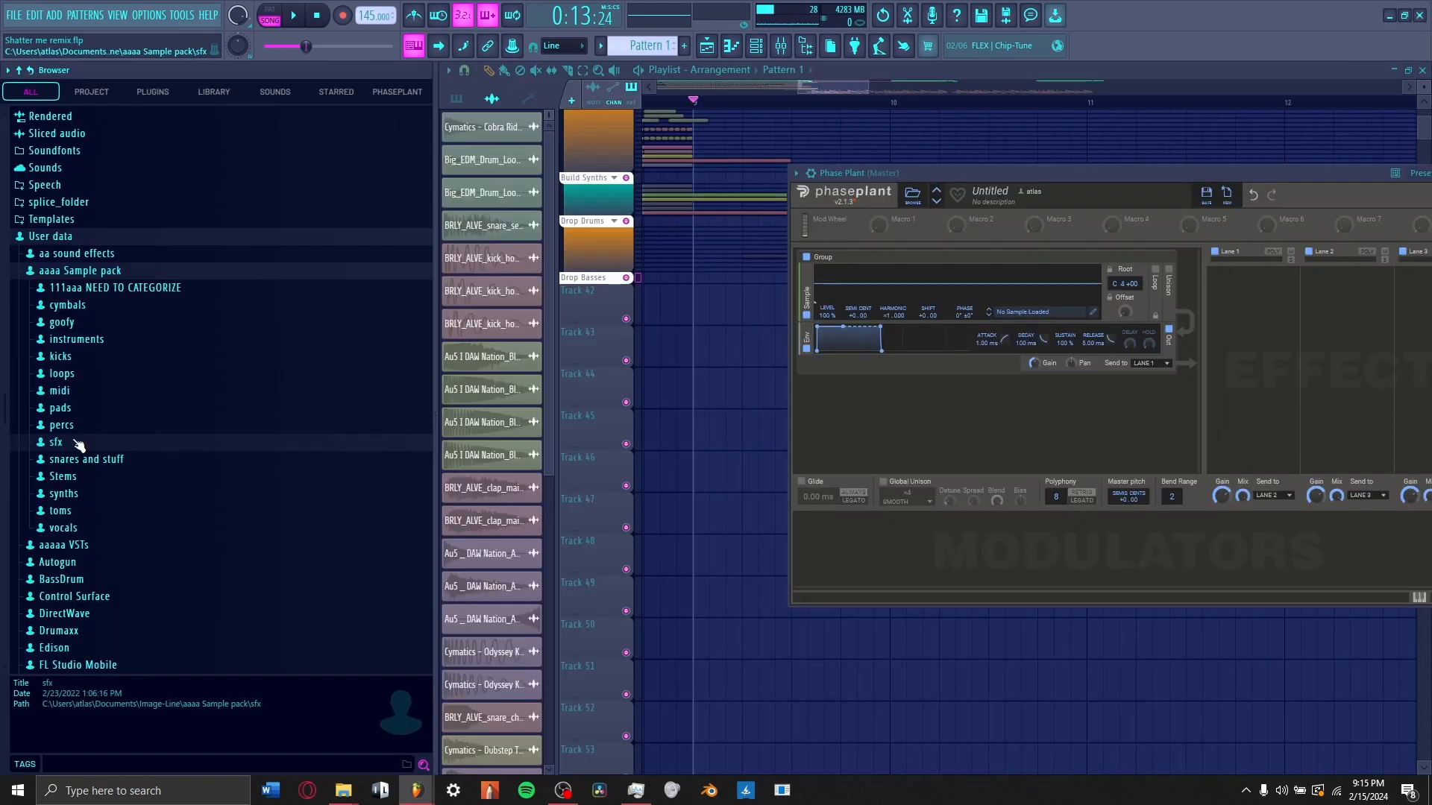
- Browse the sfx guns folder and place a Kel-Tek KSG shotgun sample on Track 42 under Drop Basses
{"action": "left_click", "coordinate": [79, 445]}
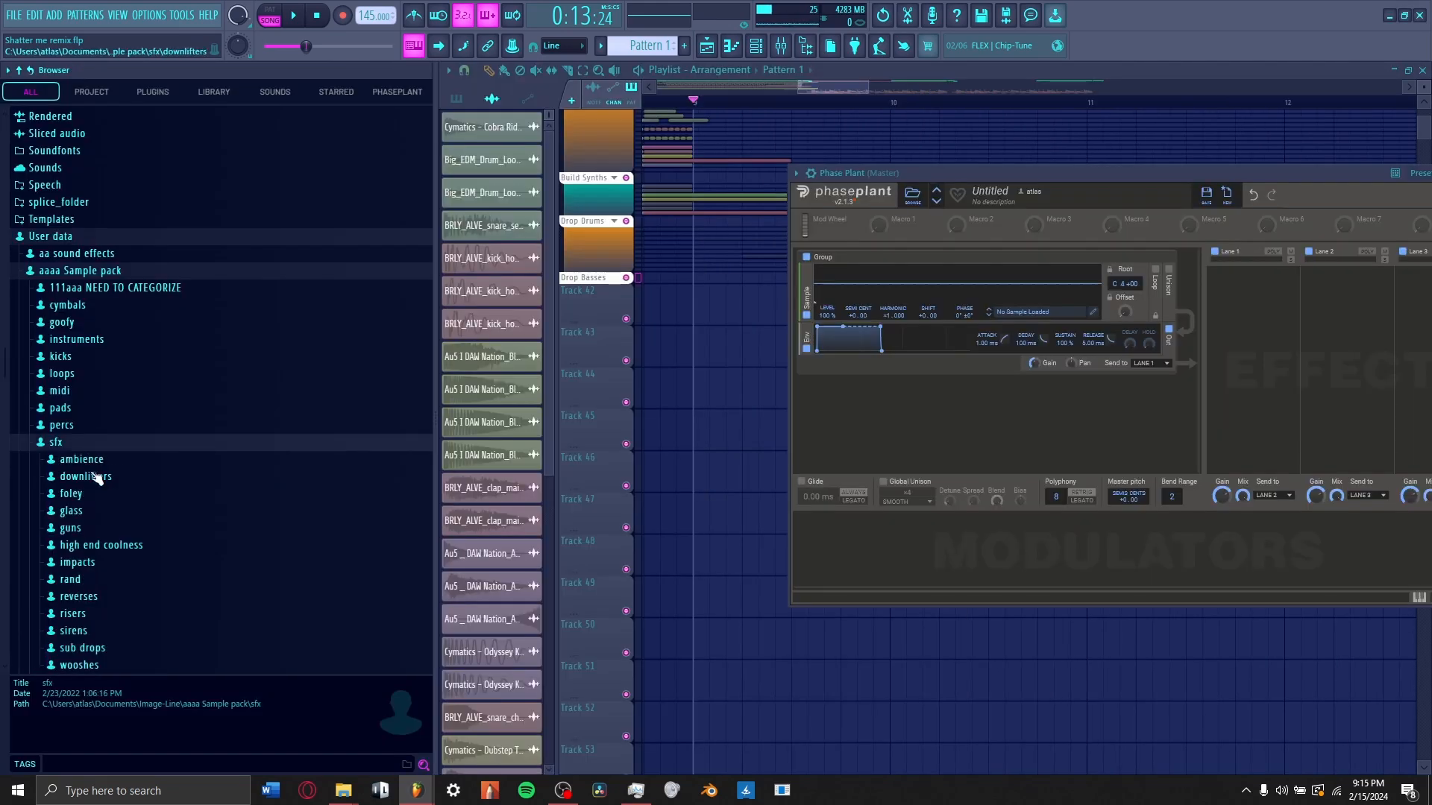
{"action": "left_click", "coordinate": [82, 459]}
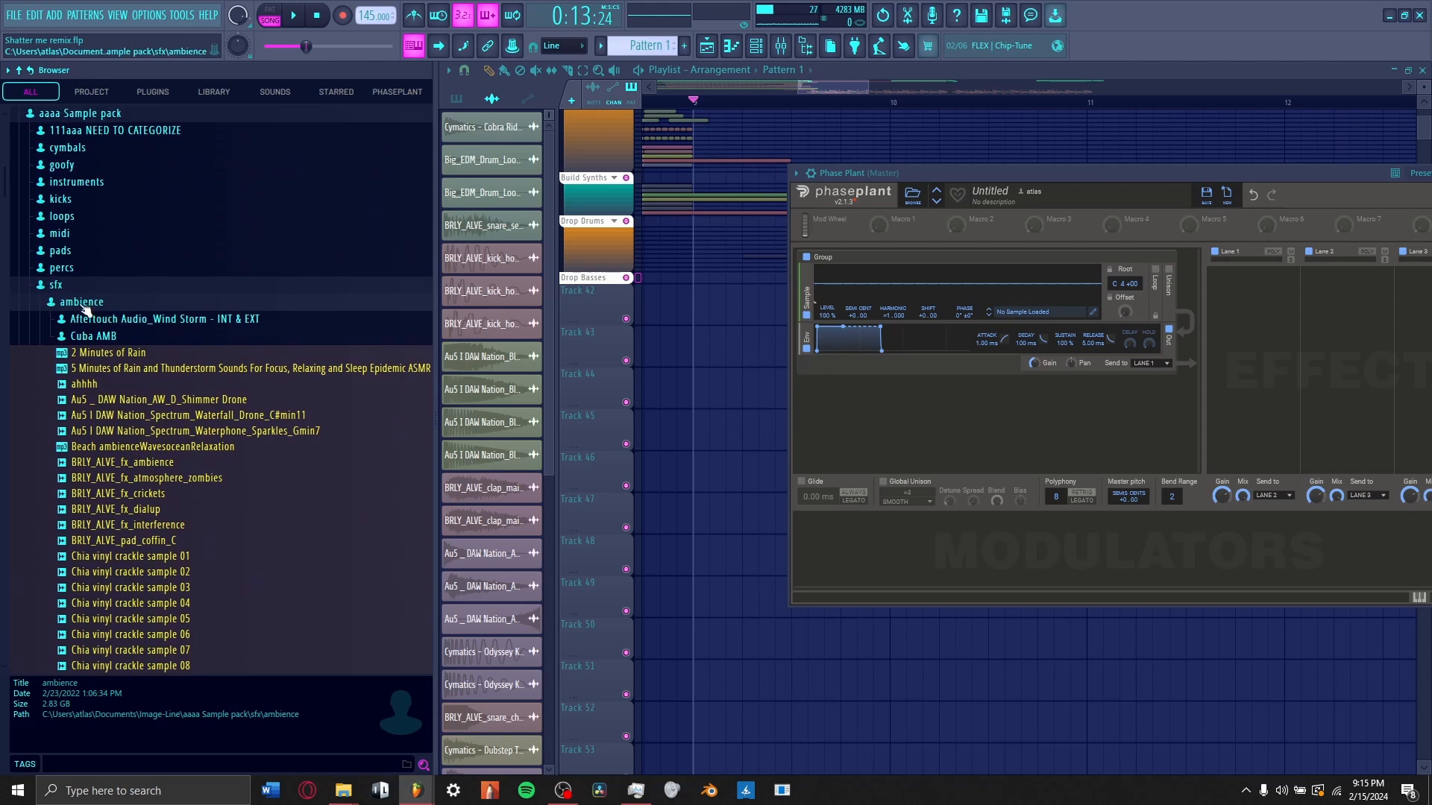
{"action": "left_click", "coordinate": [84, 306]}
{"action": "scroll", "coordinate": [87, 309], "scroll_direction": "down", "scroll_amount": 2}
{"action": "left_click", "coordinate": [96, 321]}
{"action": "left_click", "coordinate": [95, 203]}
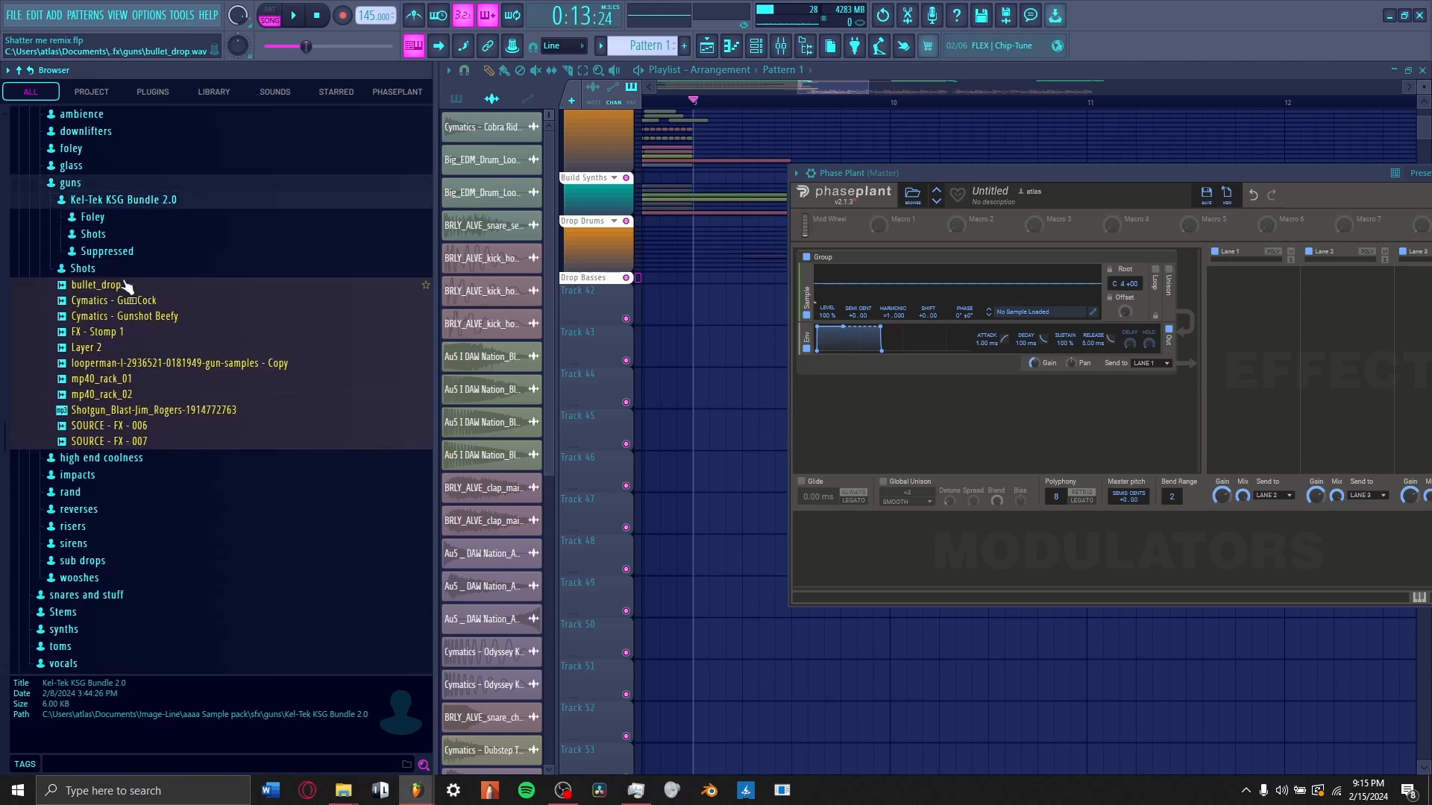
{"action": "left_click", "coordinate": [115, 235]}
{"action": "left_click_drag", "start_coordinate": [126, 251], "coordinate": [524, 309]}
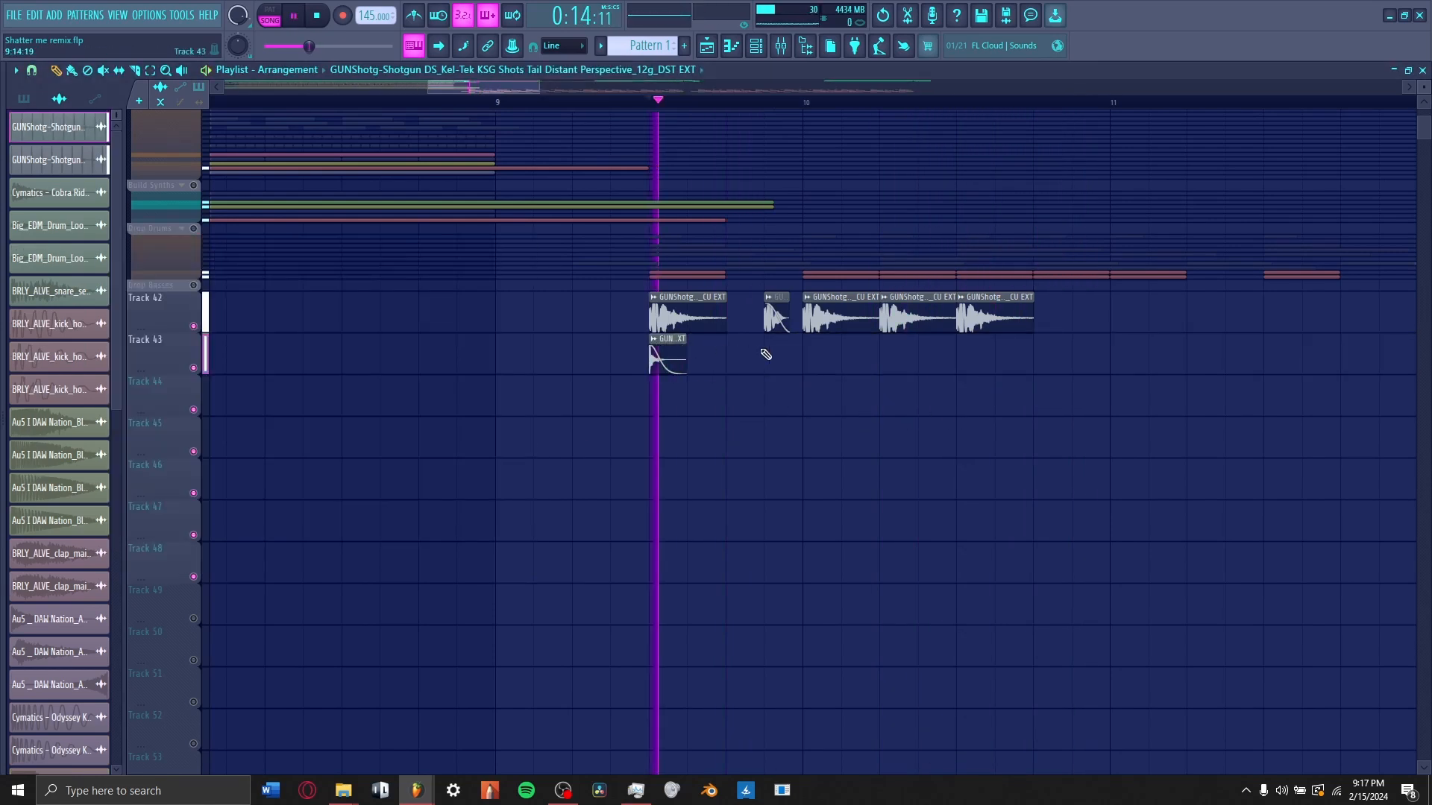
- Repeat the distant shotgun tail clip on Track 43 beneath the gunshots and open the loops sample folder
{"action": "left_click", "coordinate": [766, 351]}
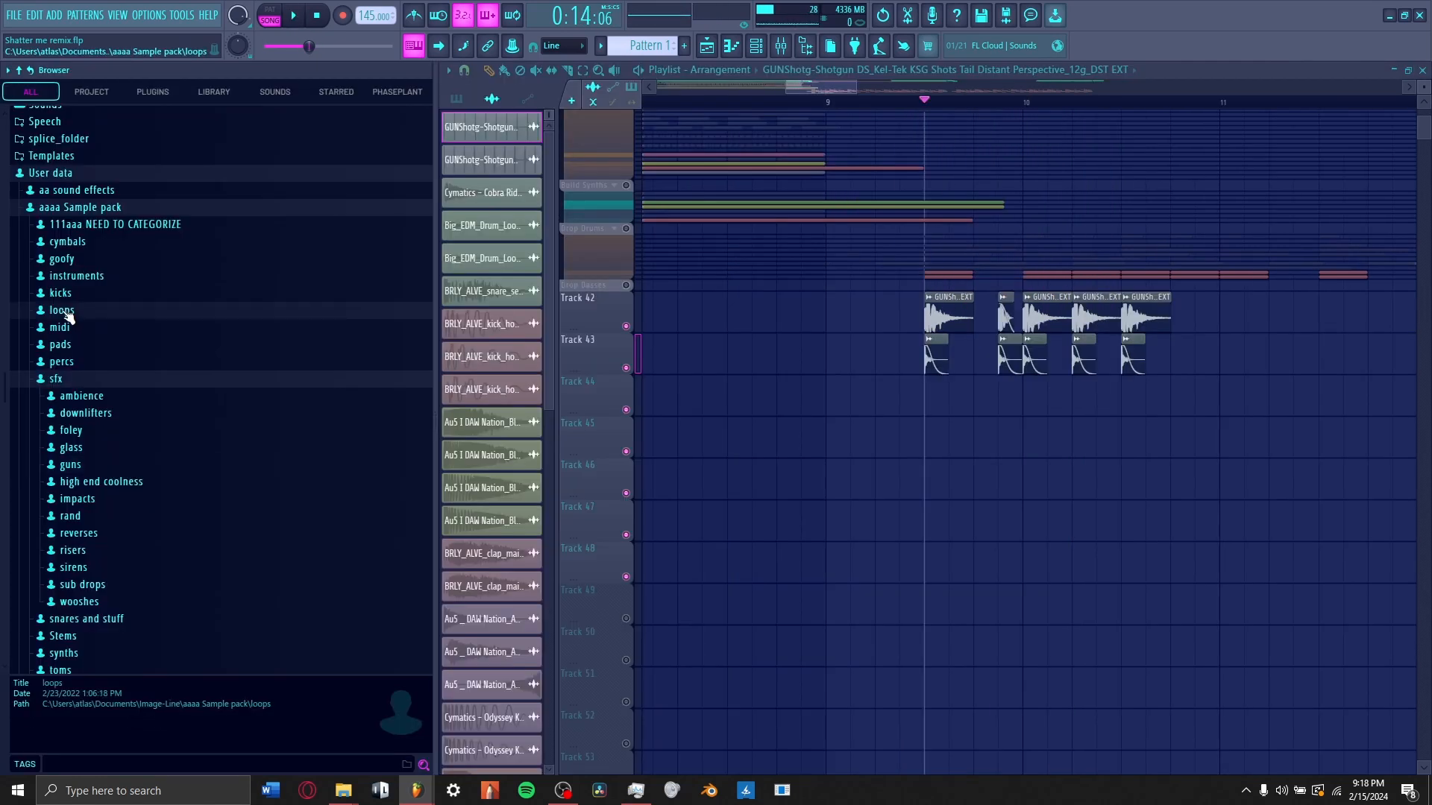
{"action": "left_click", "coordinate": [61, 310]}
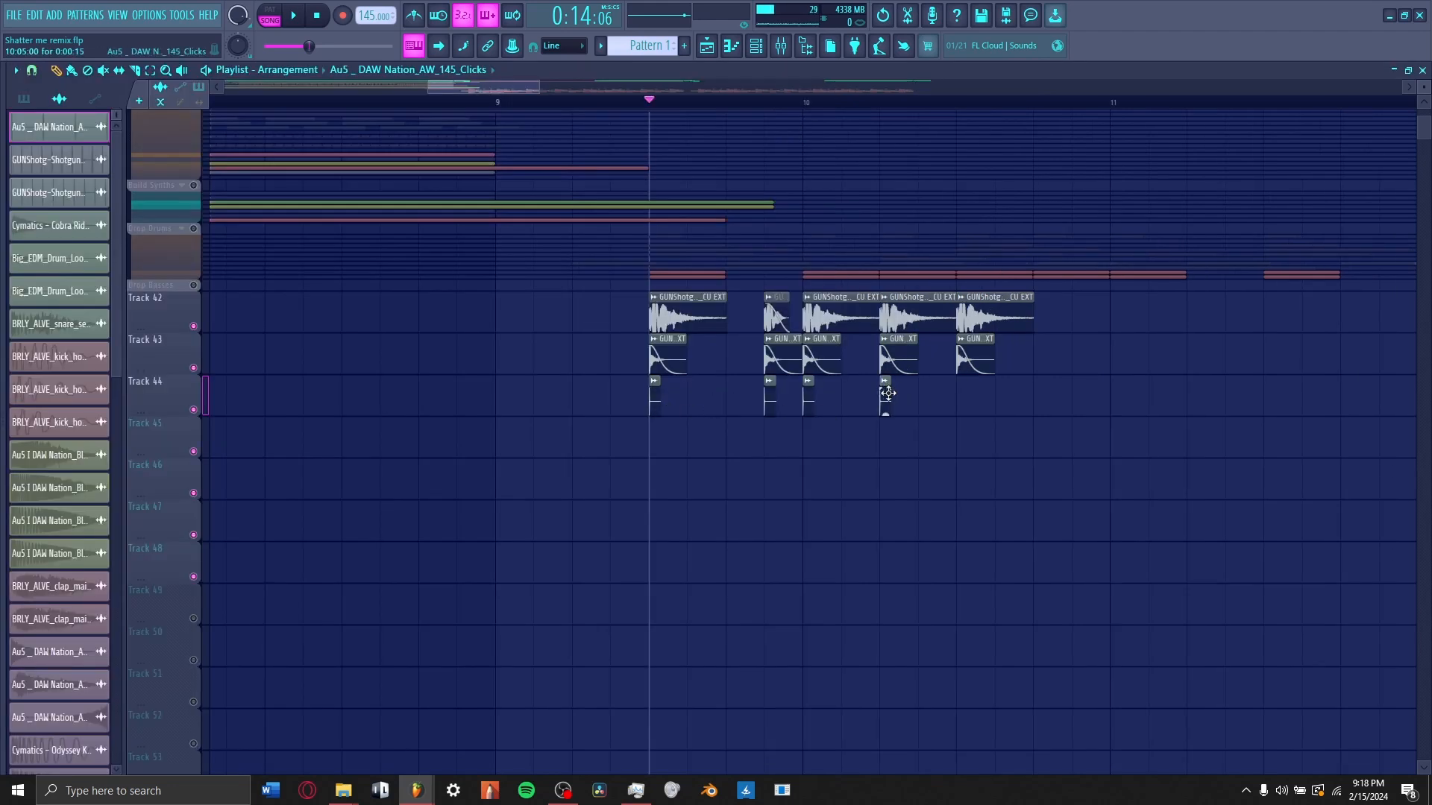
- Place the Au5 145 Clicks clip under the last gunshot on Track 44, audition it and open the clip's sample settings
{"action": "left_click", "coordinate": [964, 402]}
{"action": "key", "text": "space"}
{"action": "double_click", "coordinate": [965, 405]}
{"action": "key", "text": "space"}
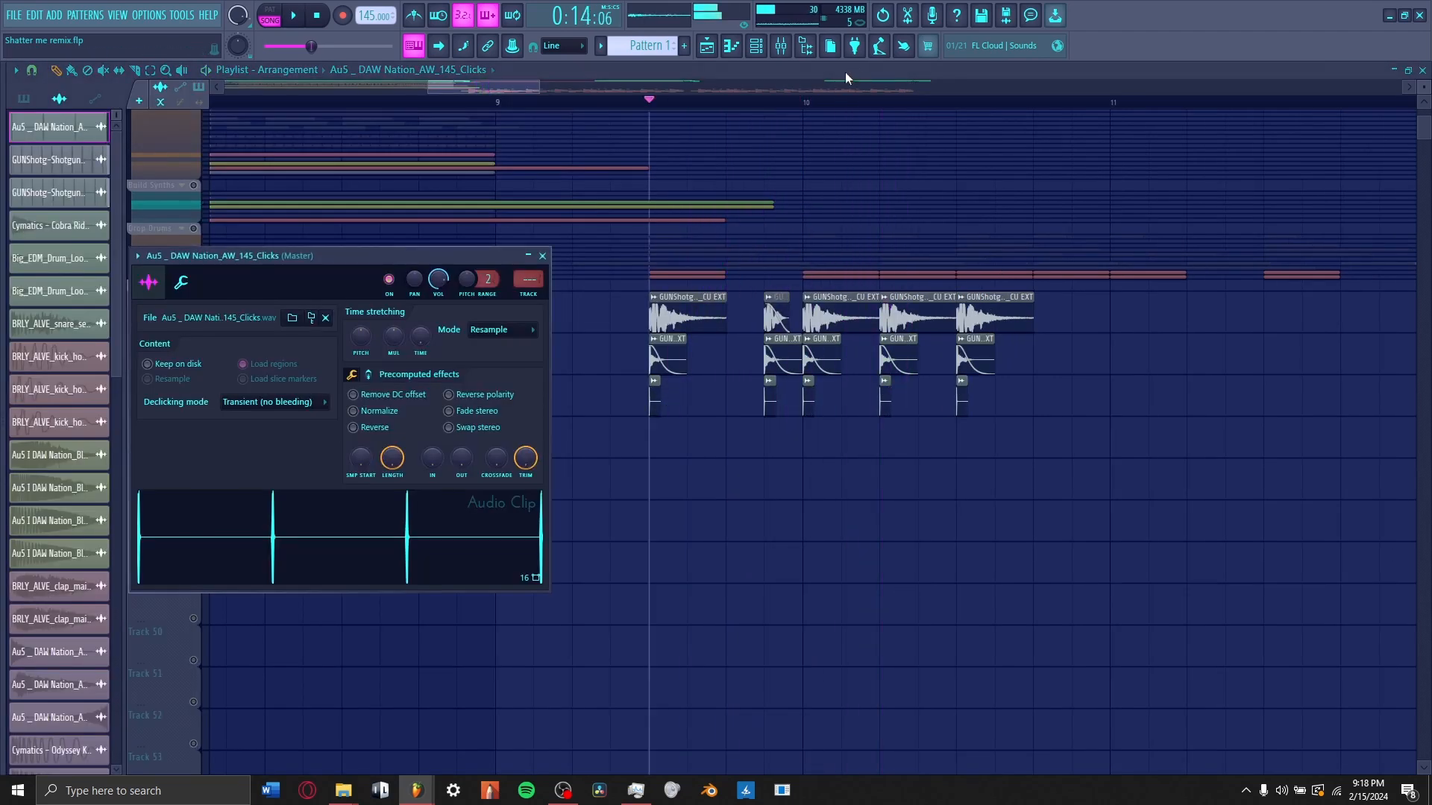
{"action": "left_click", "coordinate": [798, 54]}
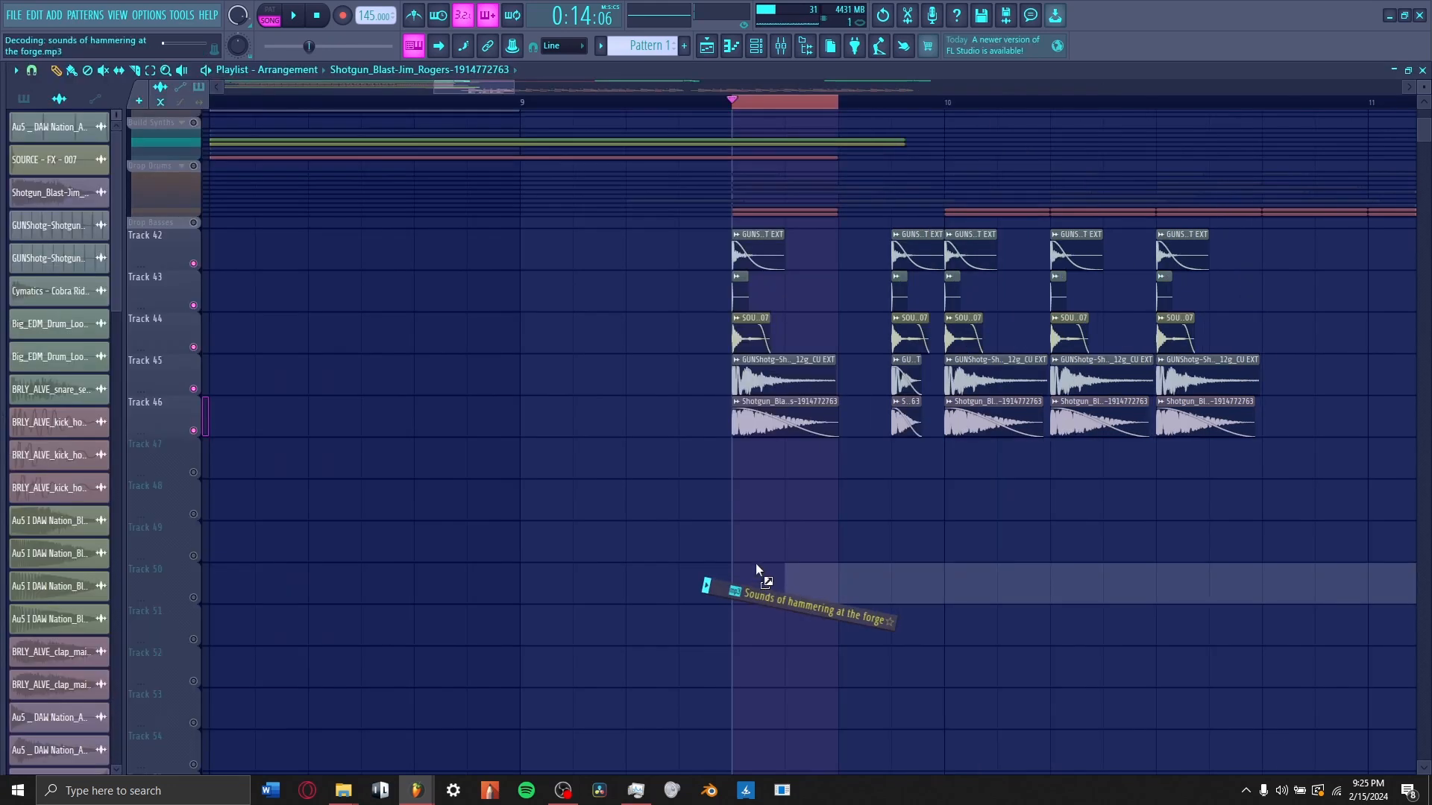
- Place the Sounds of hammering at the forge sample on Track 47 from about bar 9 and audition it
{"action": "left_click_drag", "start_coordinate": [709, 585], "coordinate": [462, 473]}
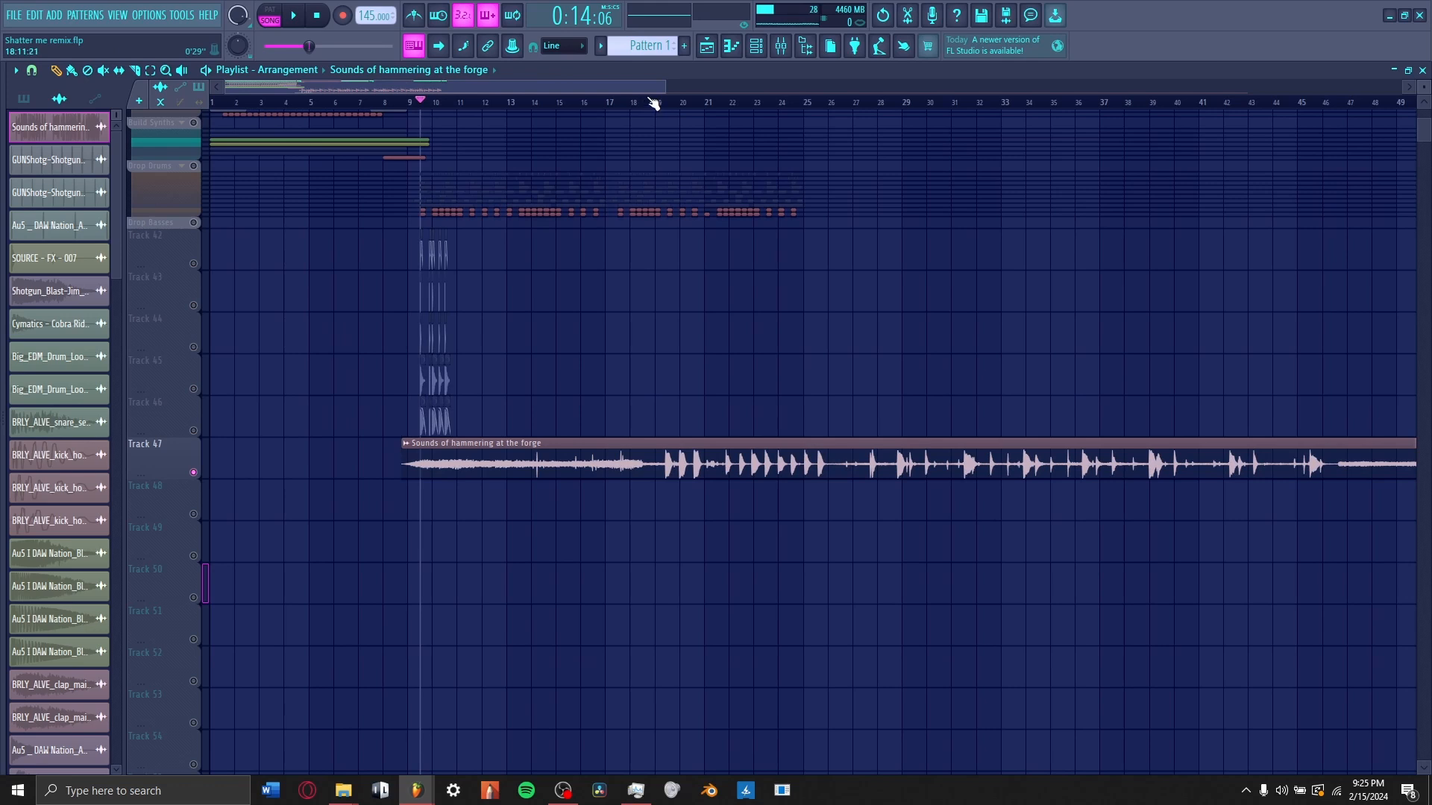
{"action": "scroll", "coordinate": [668, 105], "scroll_direction": "up", "scroll_amount": 6}
{"action": "key", "text": "space"}
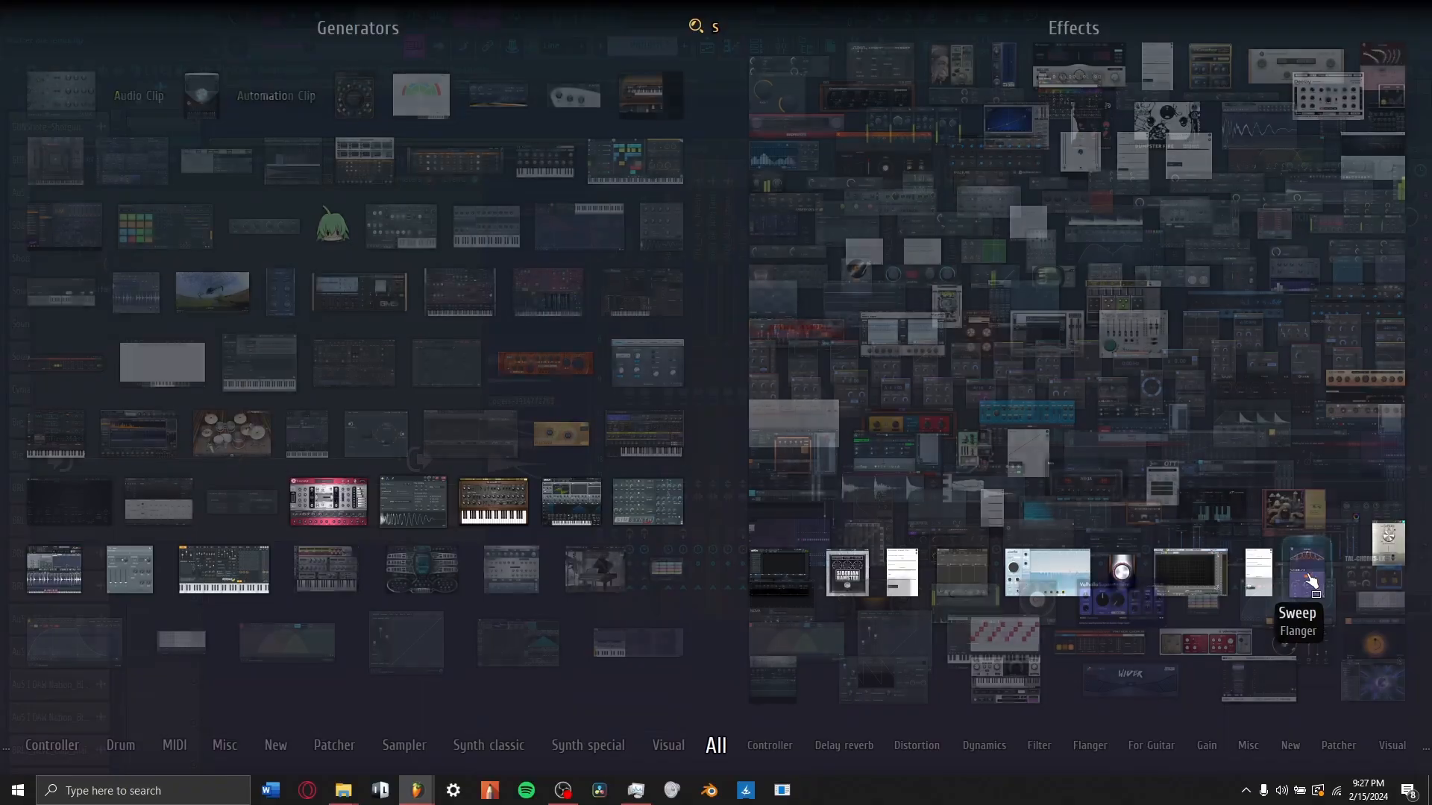
- Add Snap Heap to the Patcher and insert a Resonator in its first serial bus
{"action": "type", "text": "snap"}
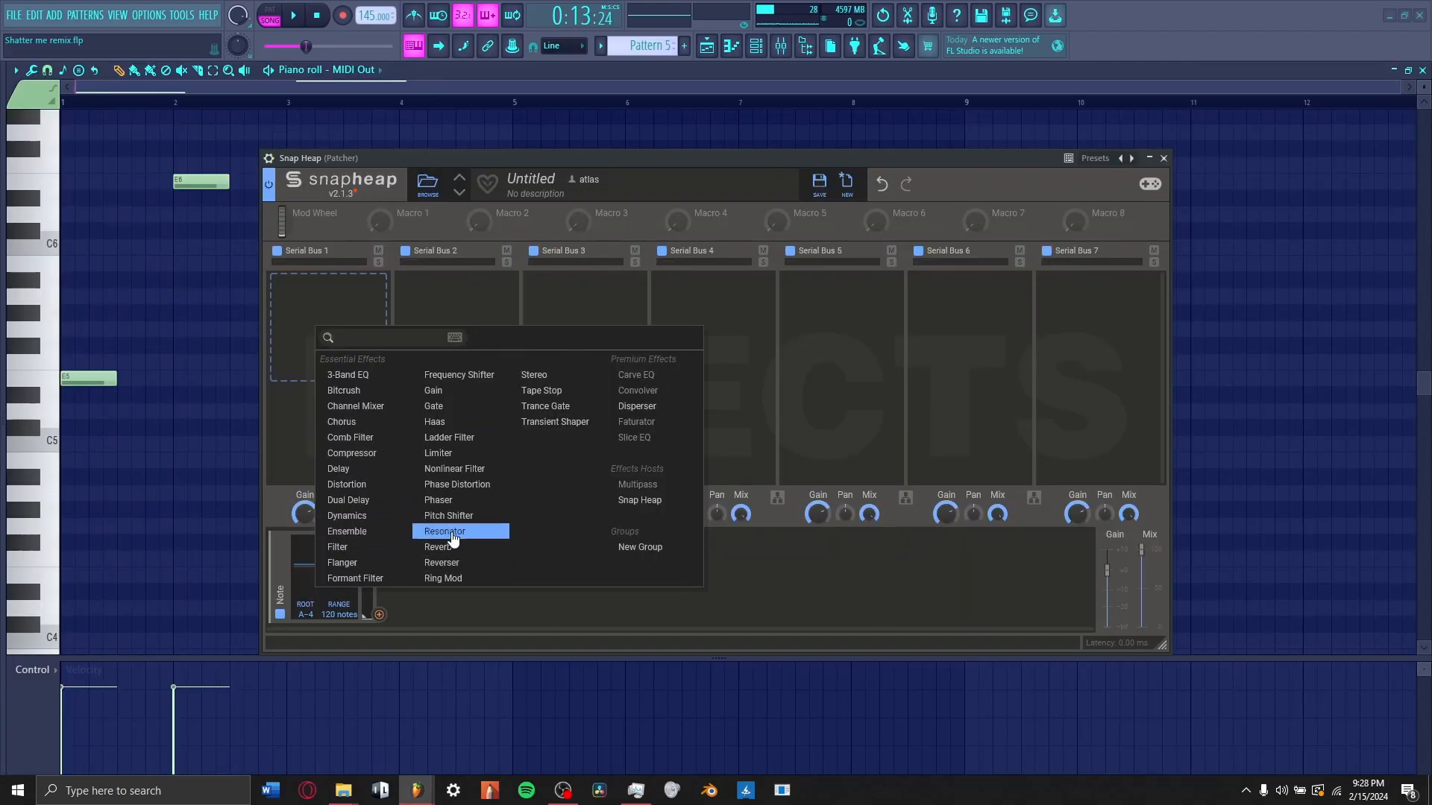
{"action": "left_click", "coordinate": [453, 536]}
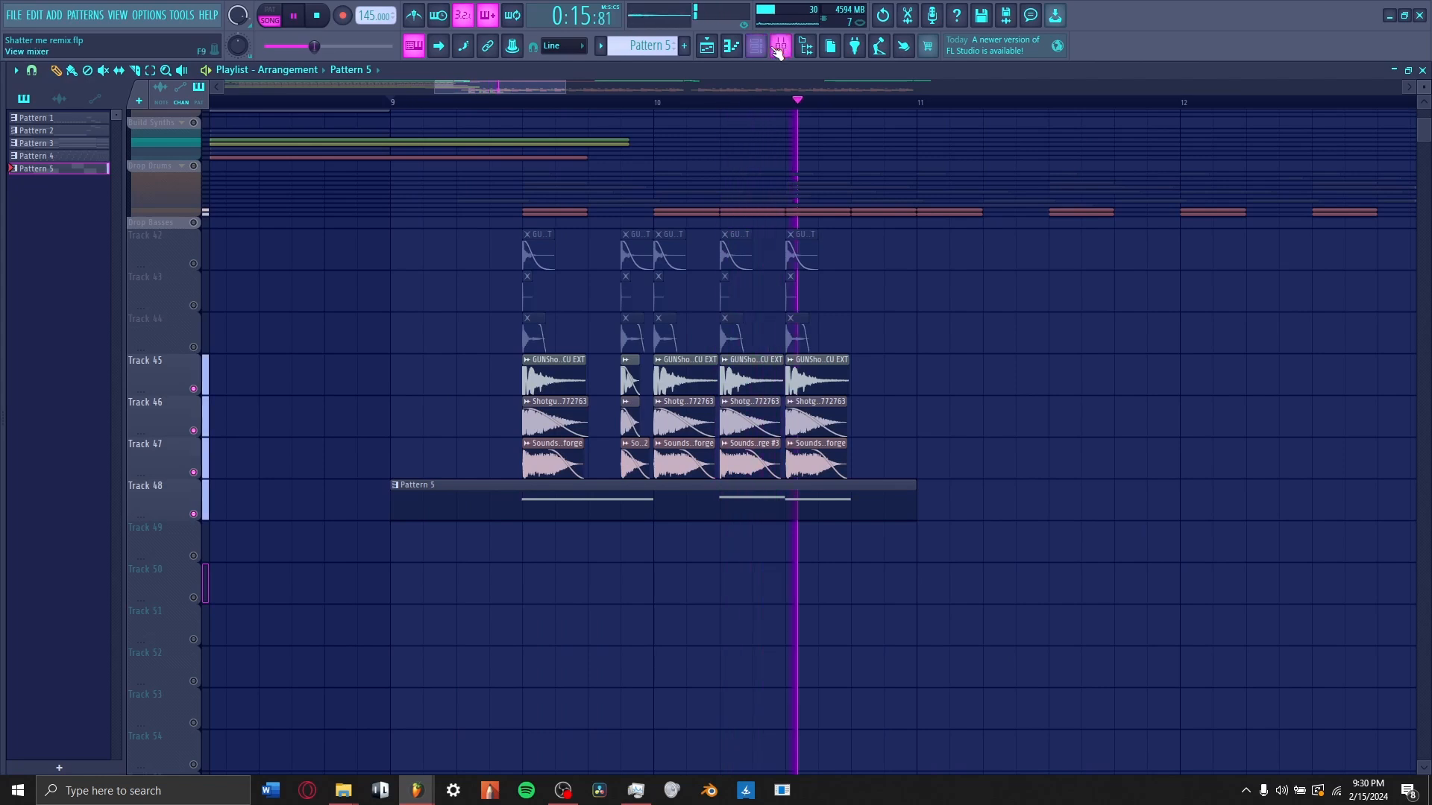
- Stop playback, show the mixer and open the Patcher effect chain on the no-tail shotgun's mixer track
{"action": "key", "text": "space"}
{"action": "key", "text": "F9"}
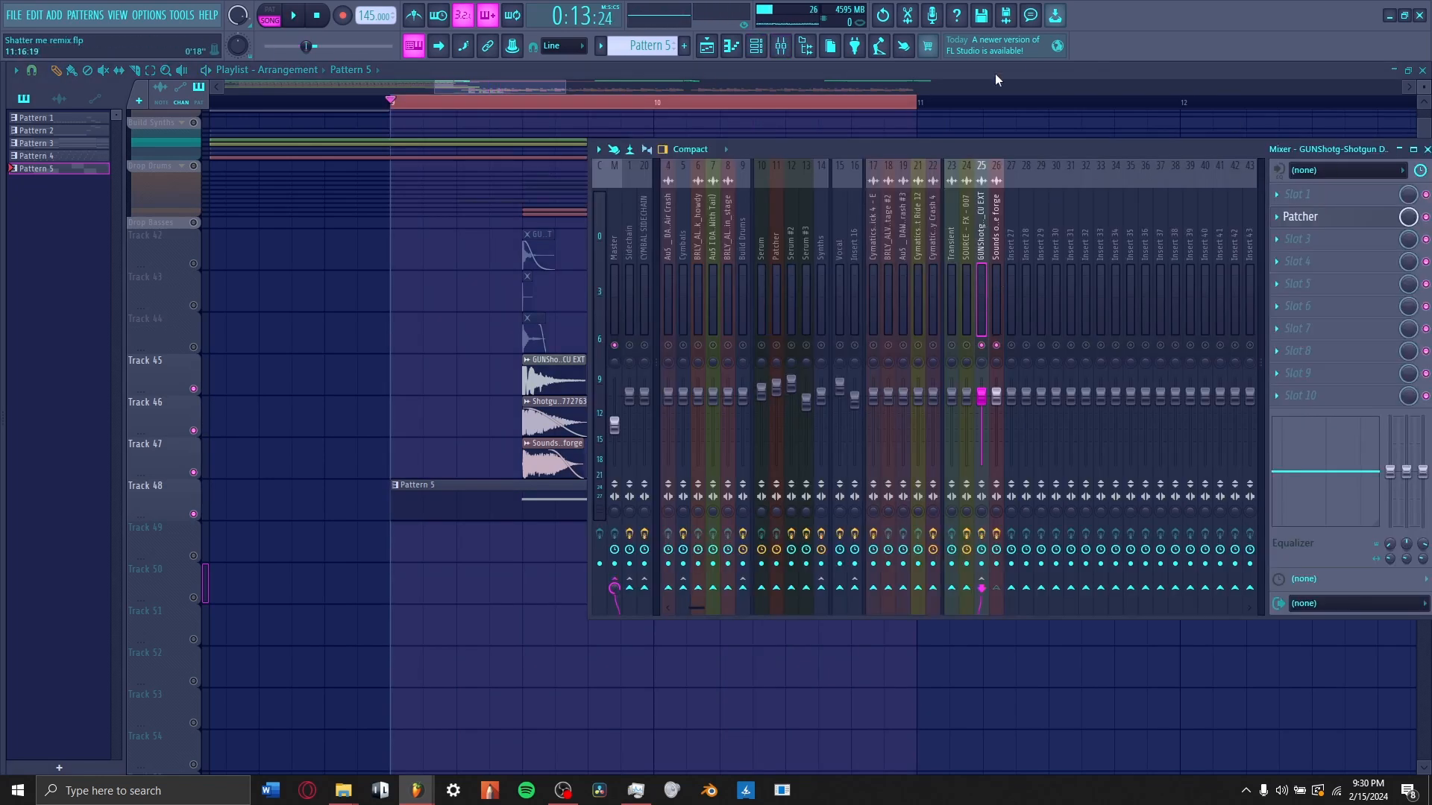
{"action": "left_click", "coordinate": [1357, 198]}
{"action": "left_click", "coordinate": [850, 214]}
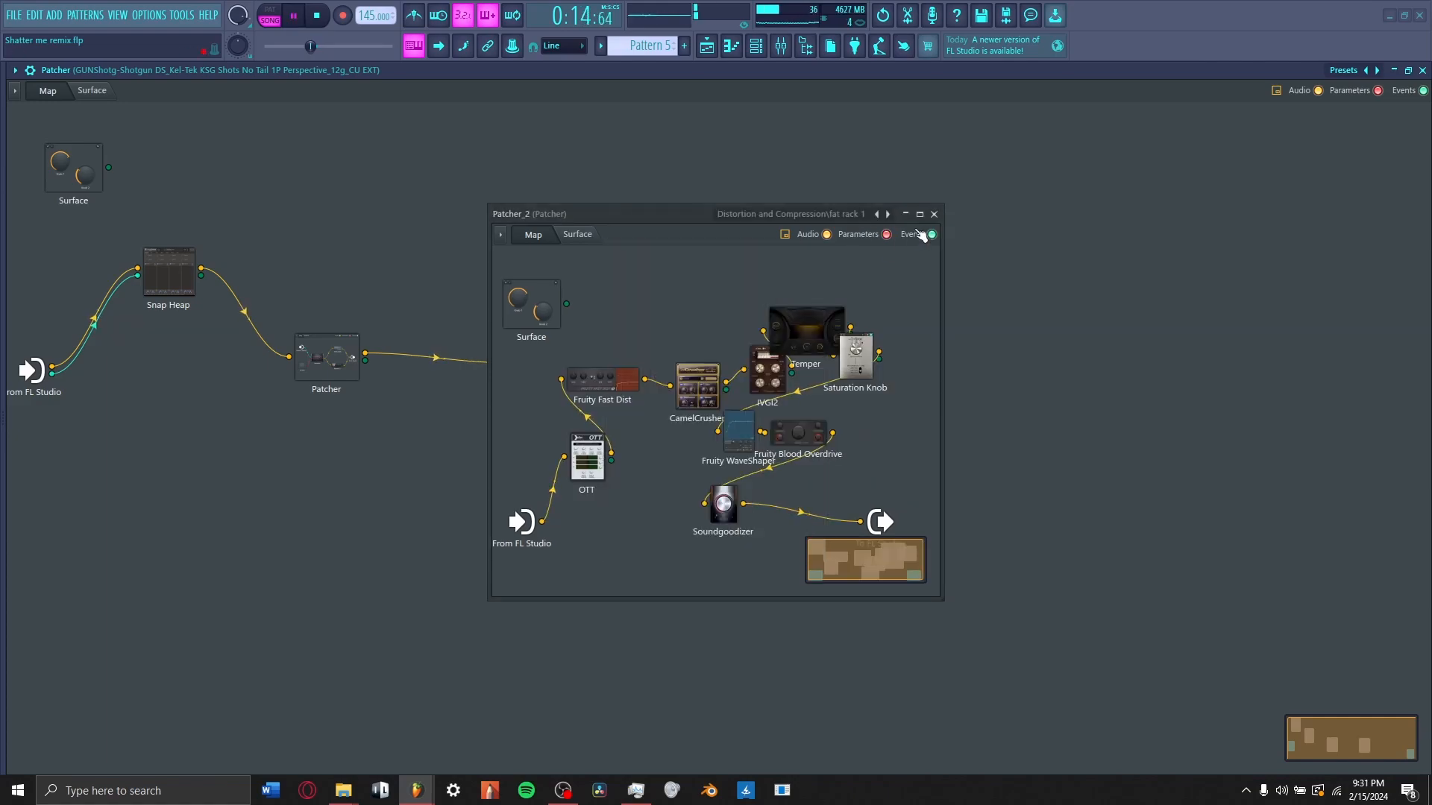
{"action": "key", "text": "F8"}
{"action": "key", "text": "F8"}
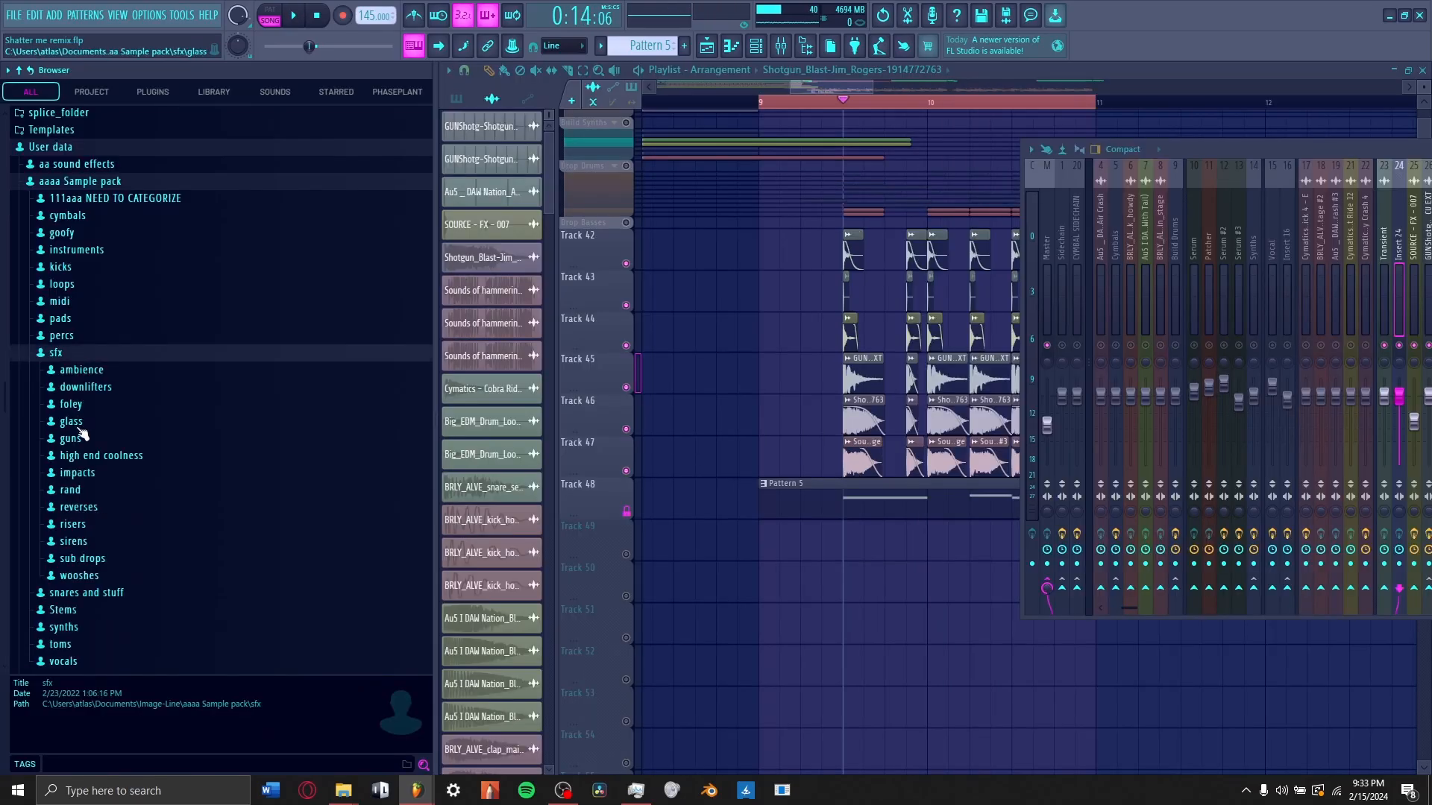
- Browse the guns folder in the sfx samples for another gunshot layer and hide the sample browser
{"action": "left_click", "coordinate": [71, 438]}
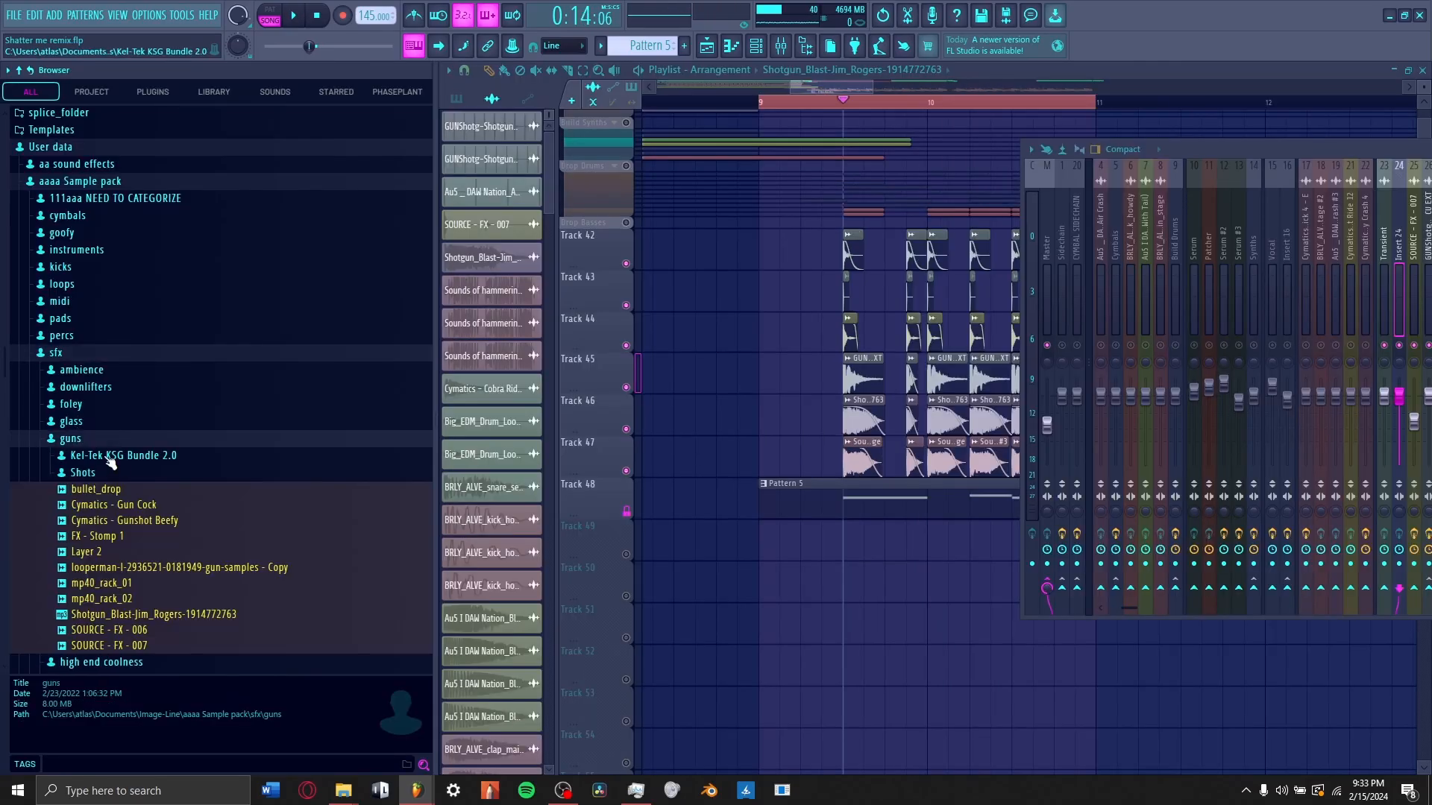
{"action": "scroll", "coordinate": [149, 373], "scroll_direction": "down", "scroll_amount": 3}
{"action": "key", "text": "alt+F8"}
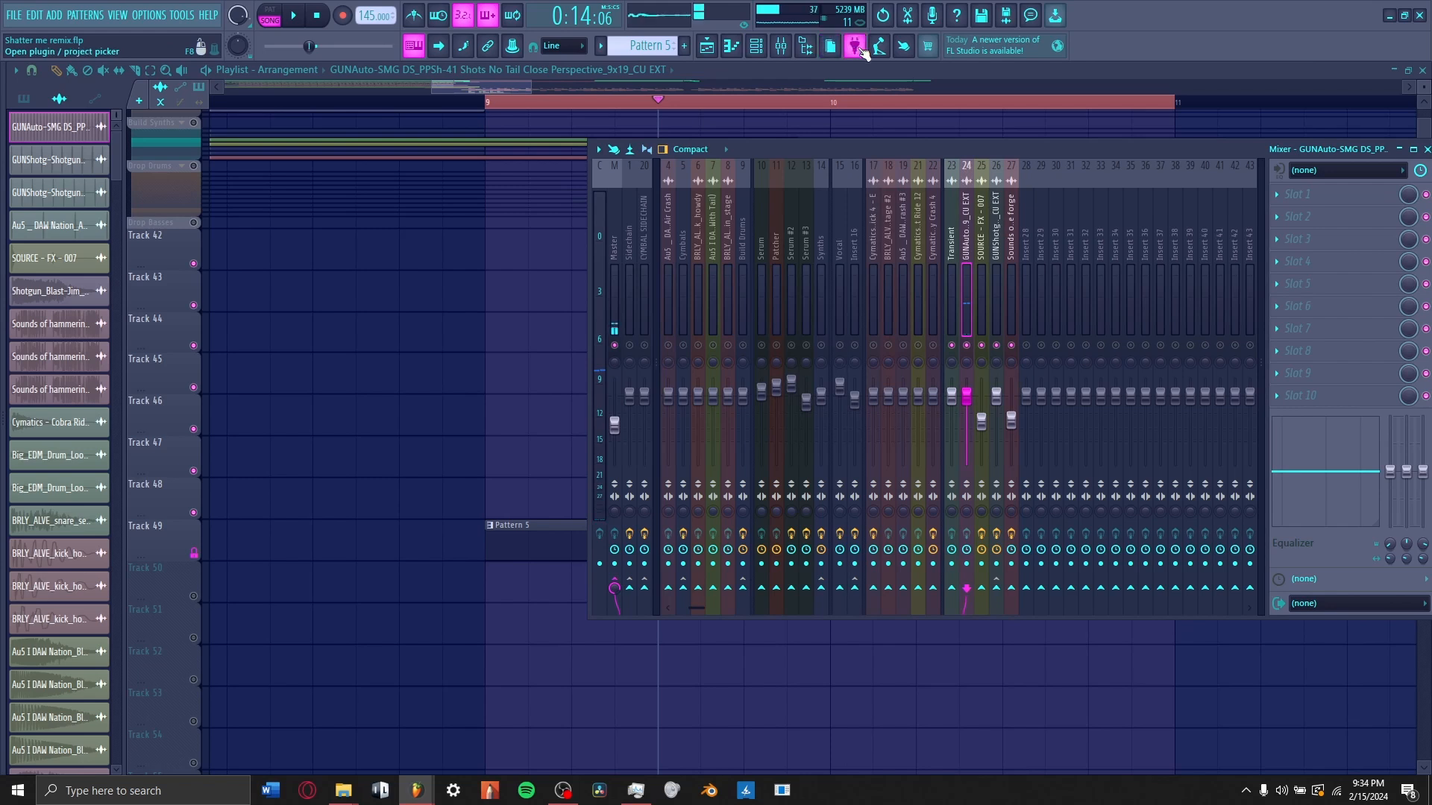
- Insert an effect plugin into slot 2 of the GUNAuto-SMG mixer track and audition the result
{"action": "left_click", "coordinate": [859, 49]}
{"action": "left_click_drag", "start_coordinate": [1079, 246], "coordinate": [1297, 218]}
{"action": "key", "text": "space"}
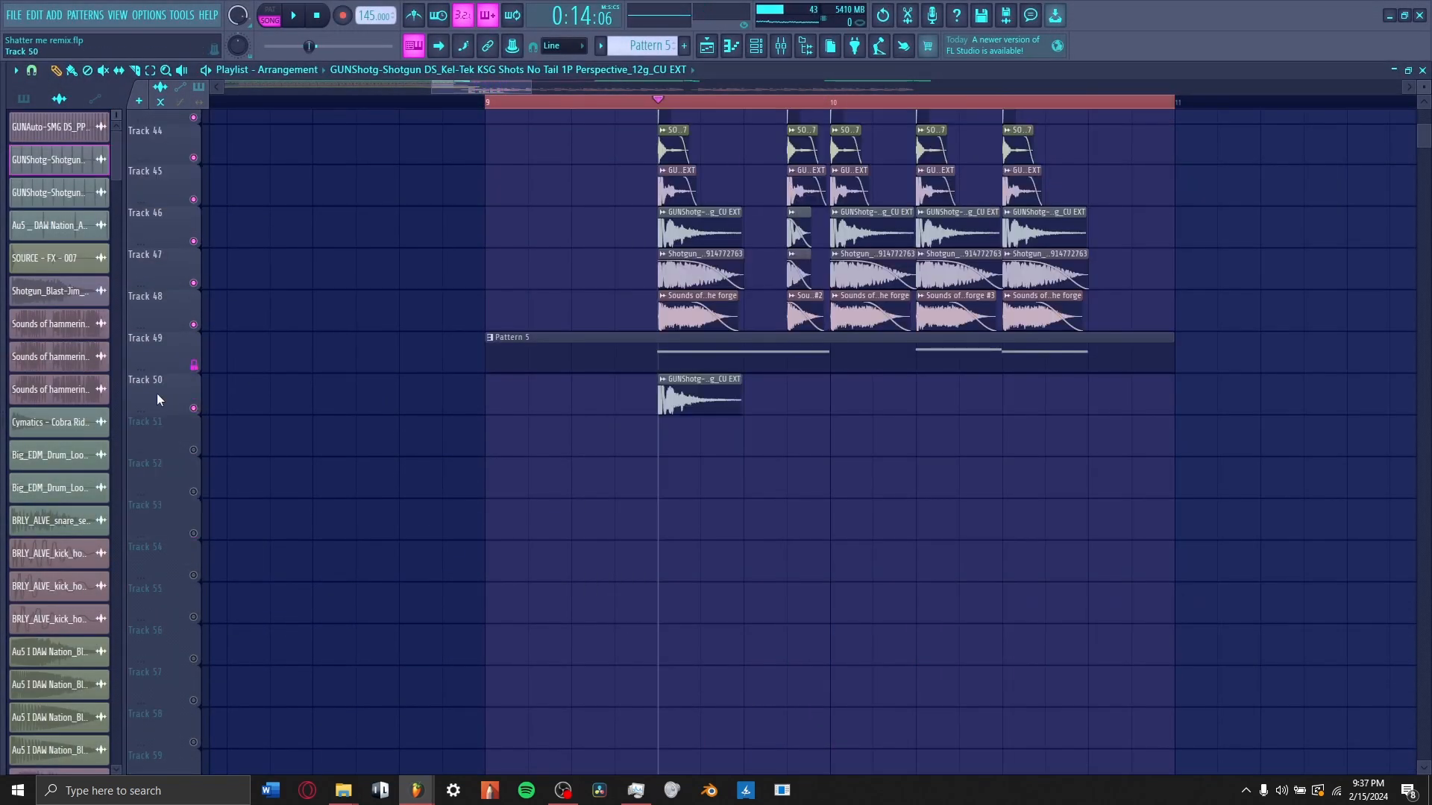
- Move Track 50 with the copied shotgun clip above the Pattern 5 track and make the clip unique
{"action": "left_click_drag", "start_coordinate": [158, 400], "coordinate": [160, 360]}
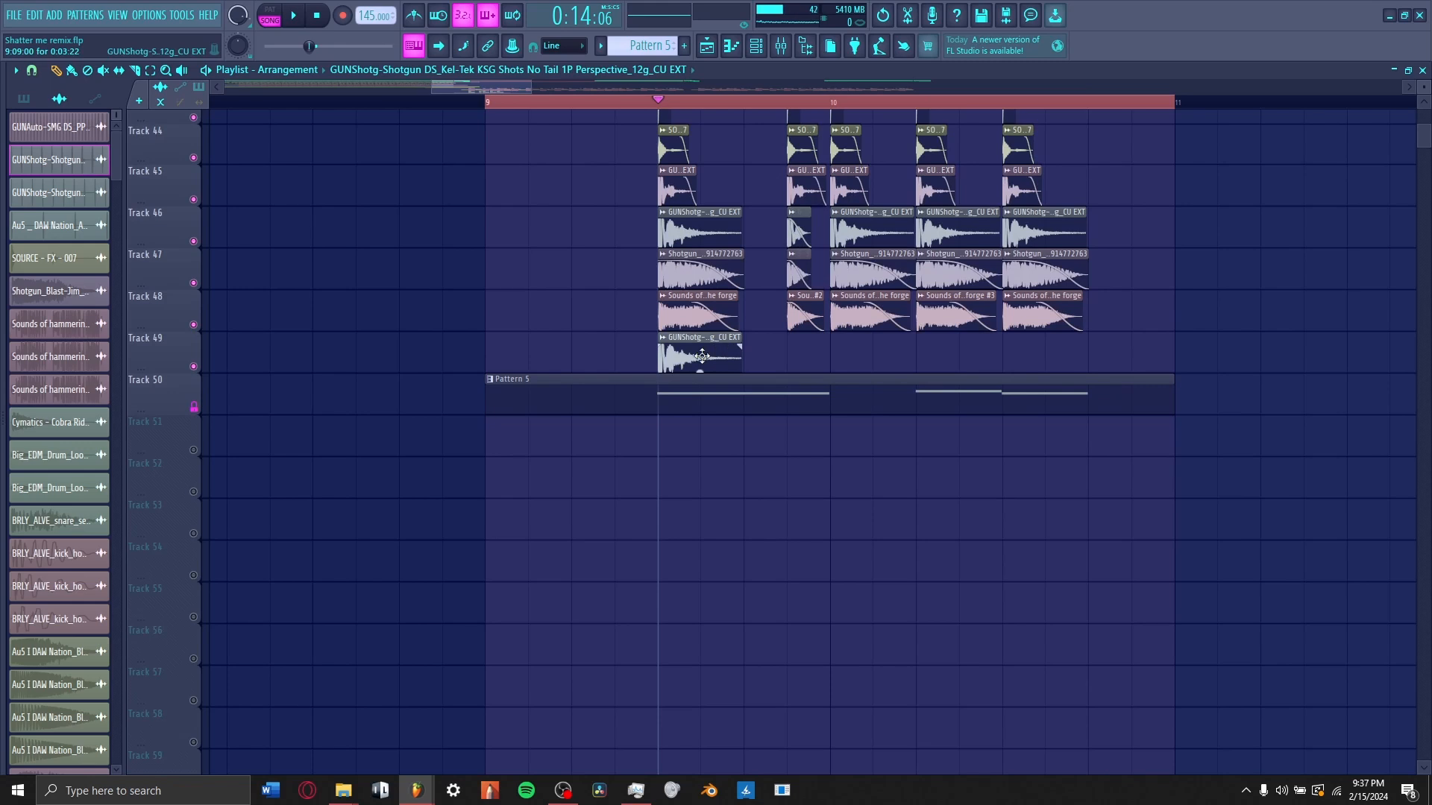
{"action": "double_click", "coordinate": [701, 356]}
{"action": "left_click", "coordinate": [662, 338]}
{"action": "left_click", "coordinate": [698, 479]}
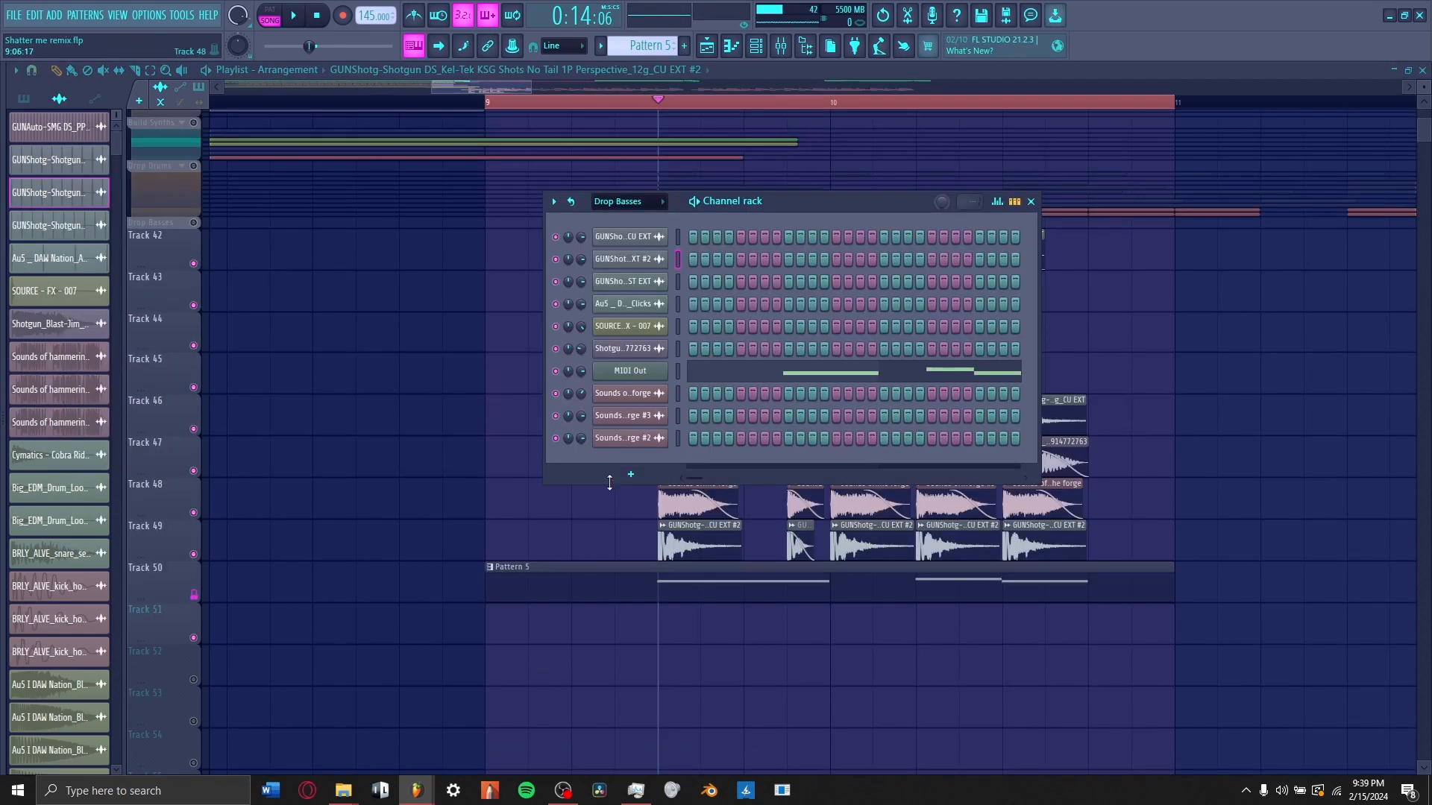
- Add a new instrument channel to the Drop Basses channel group and insert the Fresh Air effect
{"action": "left_click", "coordinate": [630, 474]}
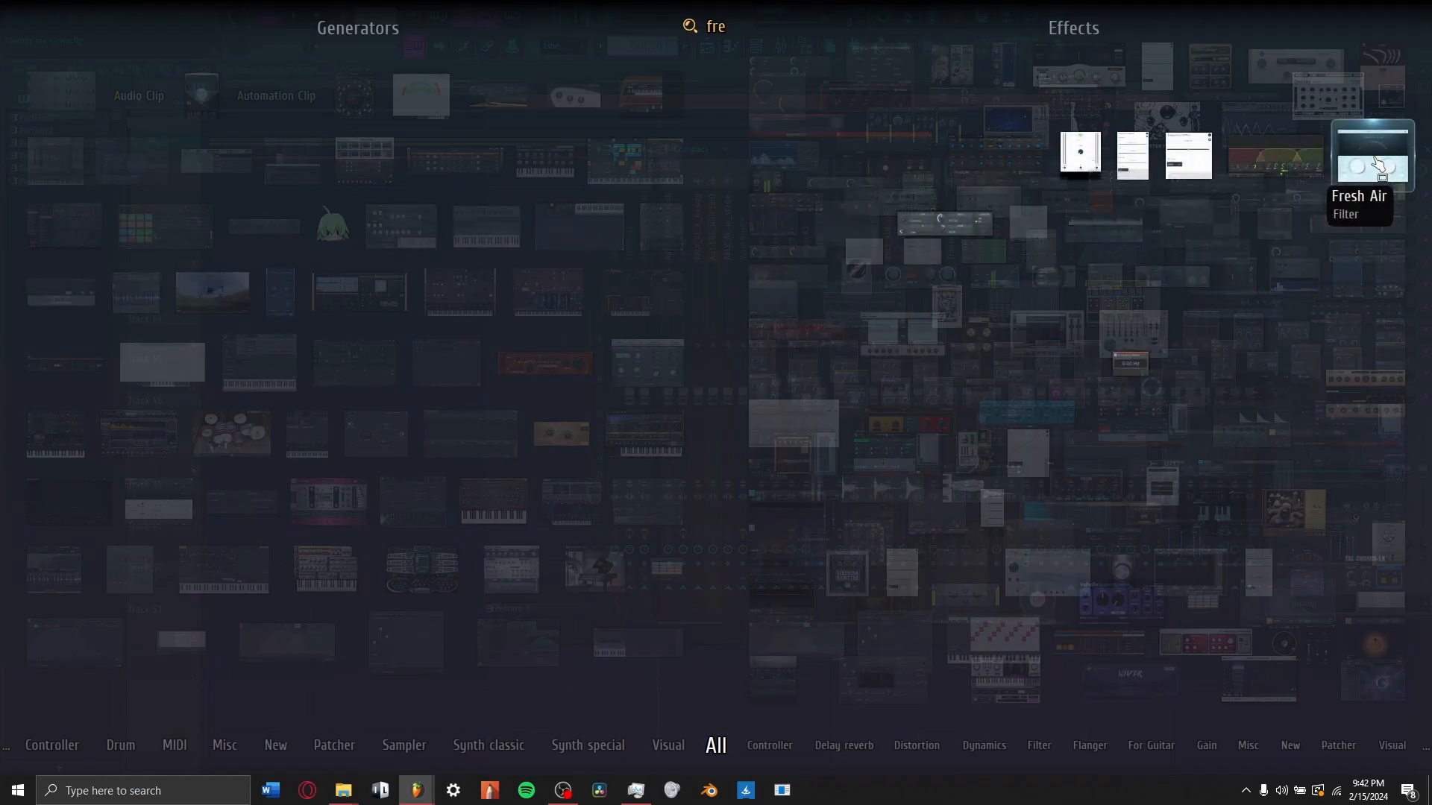
{"action": "left_click_drag", "start_coordinate": [1073, 187], "coordinate": [1208, 328]}
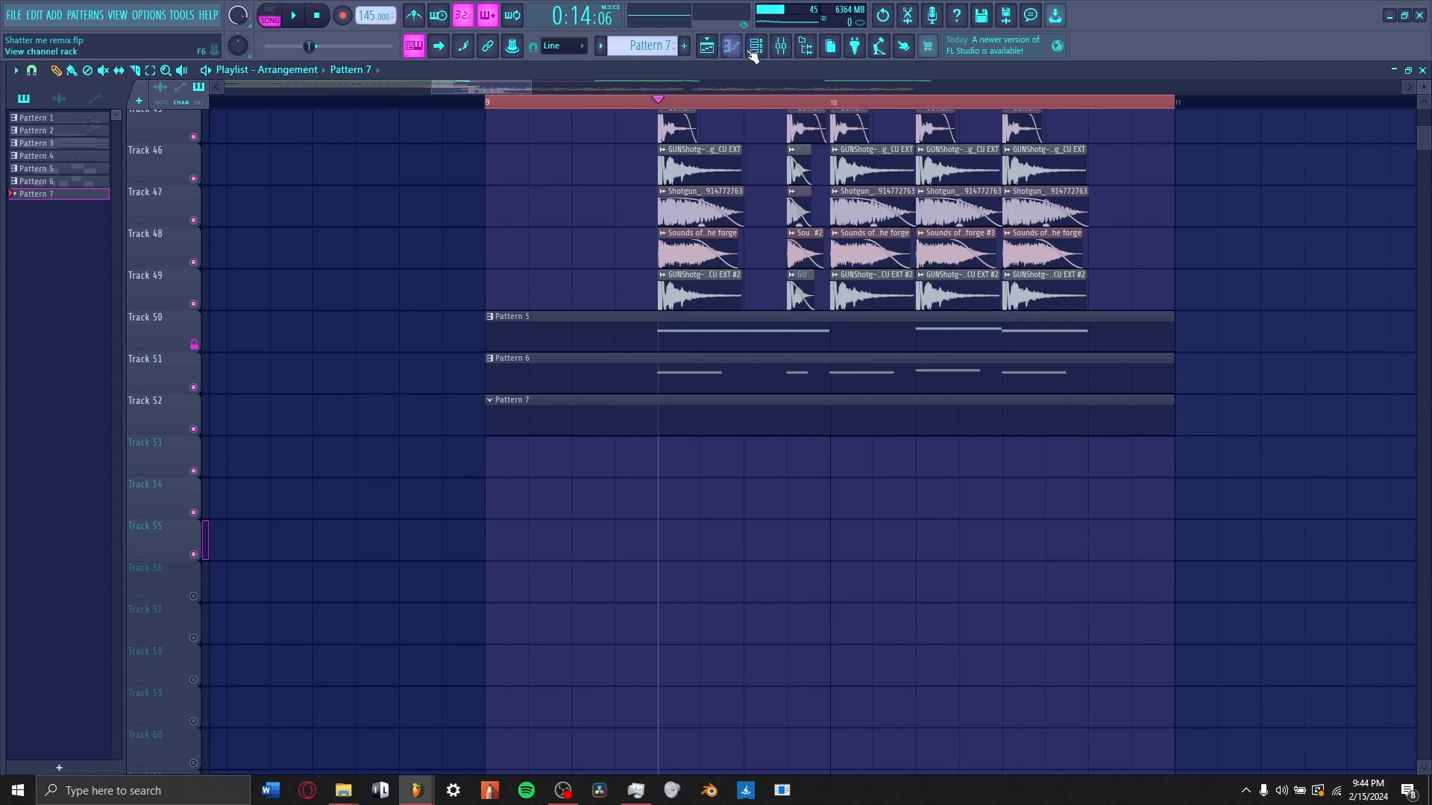
- Bring up the Serum #4 channel for Pattern 7 and reset its mixer track to default
{"action": "left_click", "coordinate": [754, 47]}
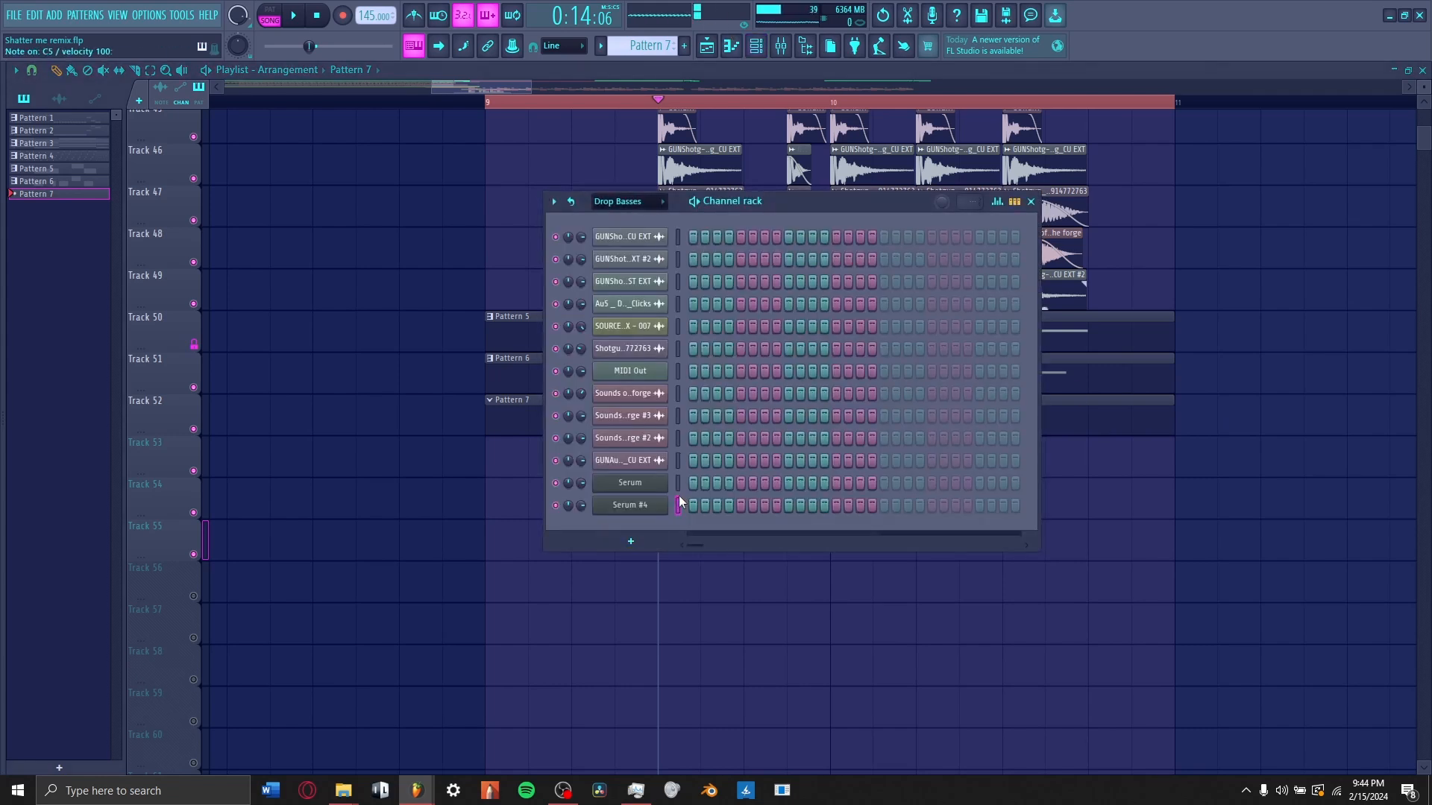
{"action": "left_click", "coordinate": [396, 457]}
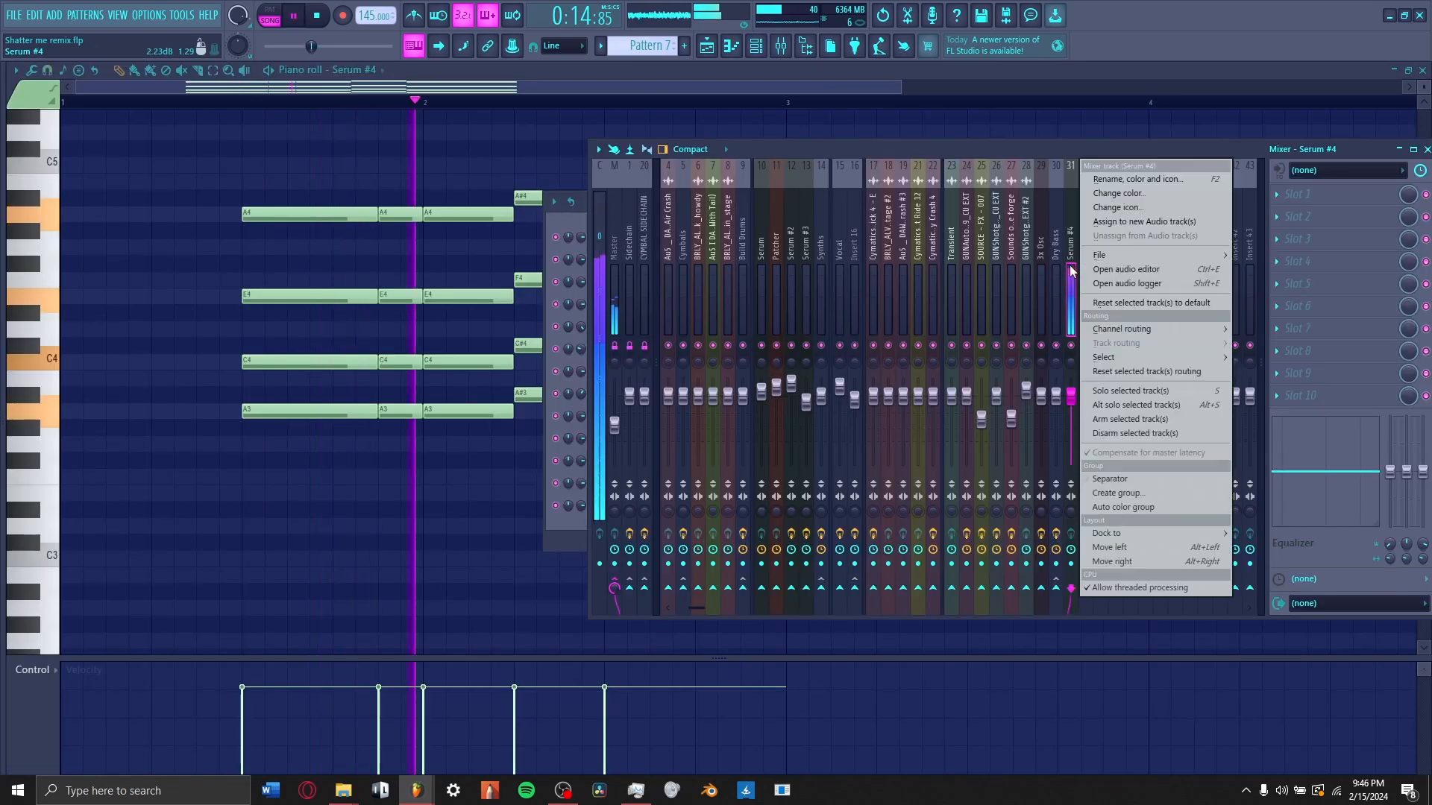
{"action": "left_click", "coordinate": [1093, 298]}
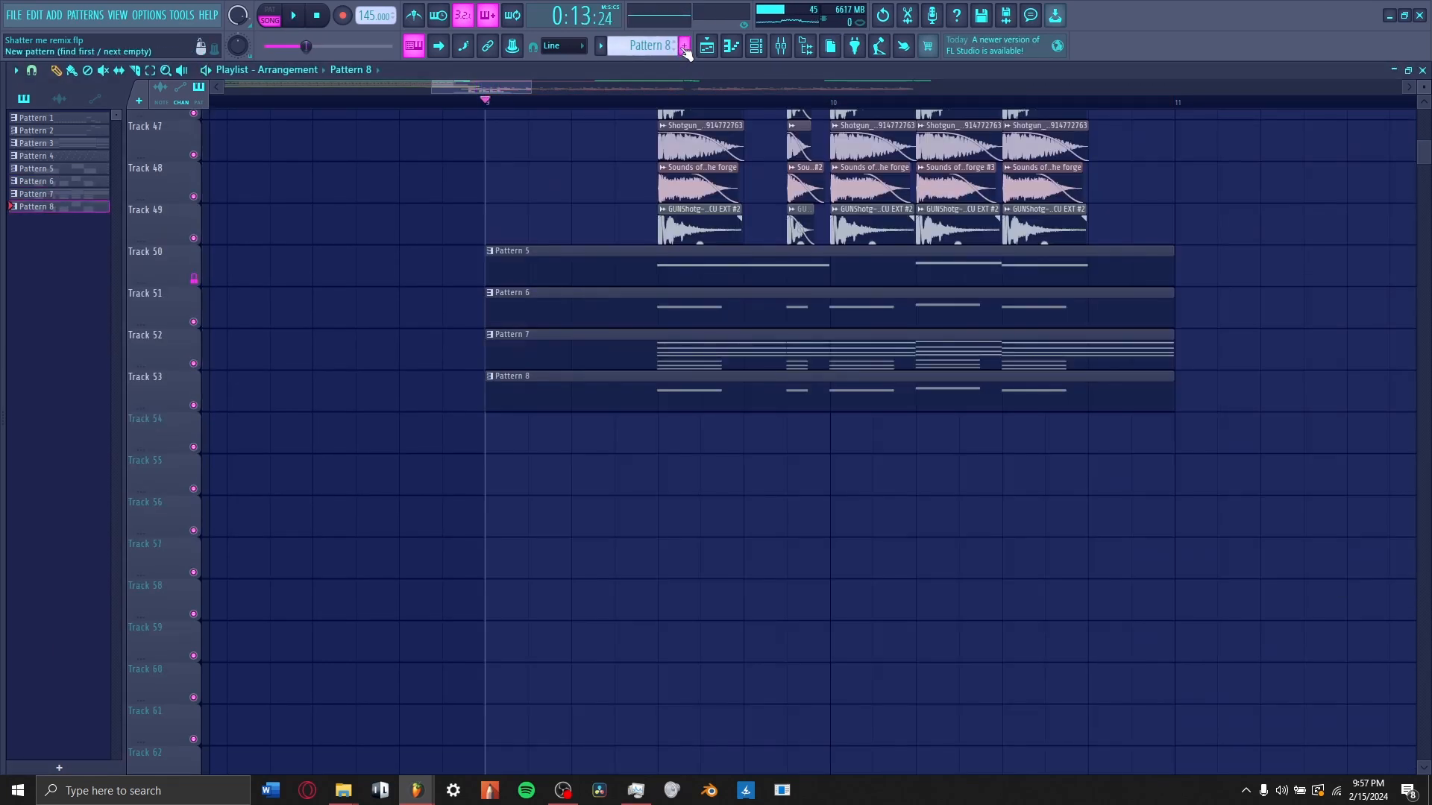
- Create Pattern 9 for the next bass layer and set the playlist position to bar 9
{"action": "left_click", "coordinate": [684, 46]}
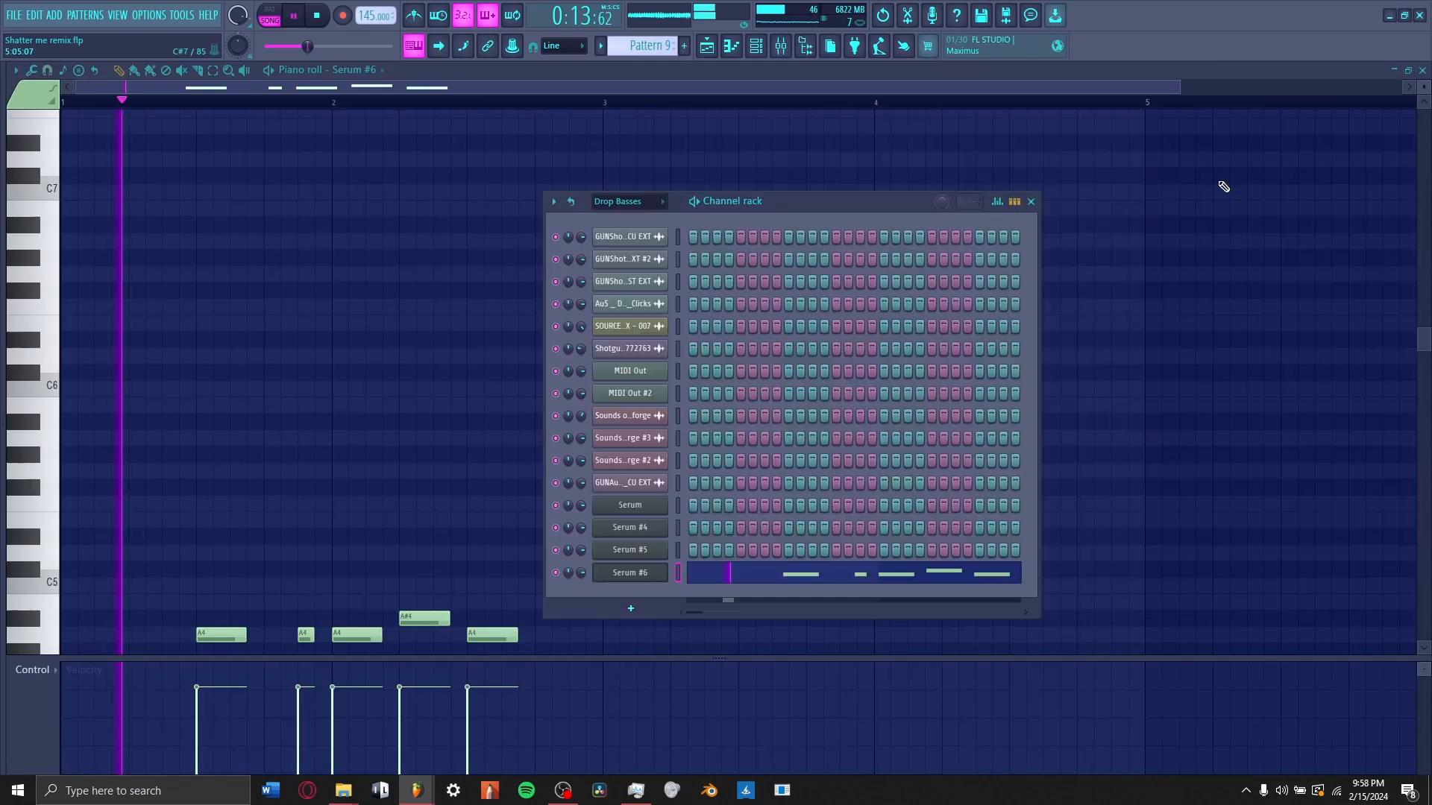
{"action": "left_click", "coordinate": [780, 47]}
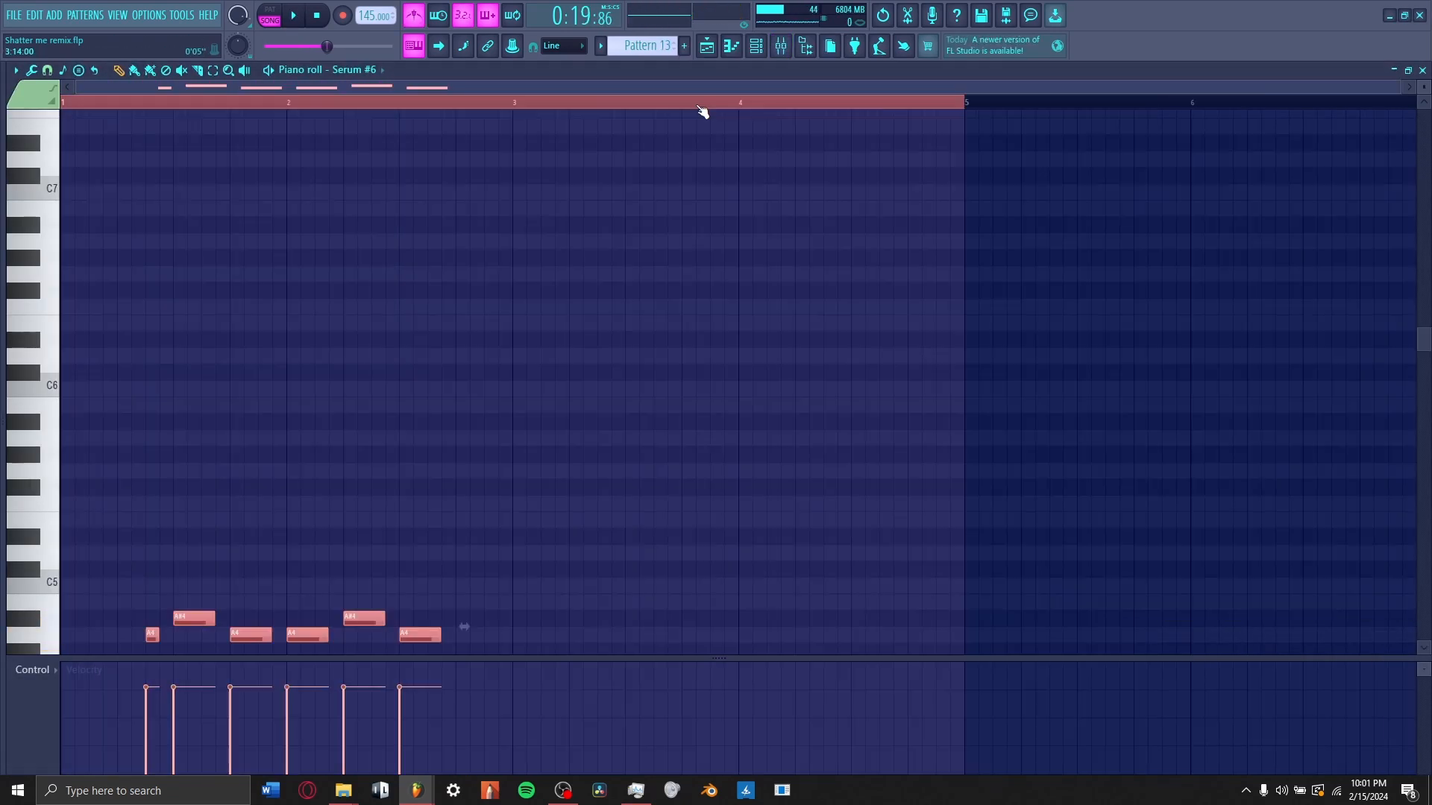
{"action": "key", "text": "F5"}
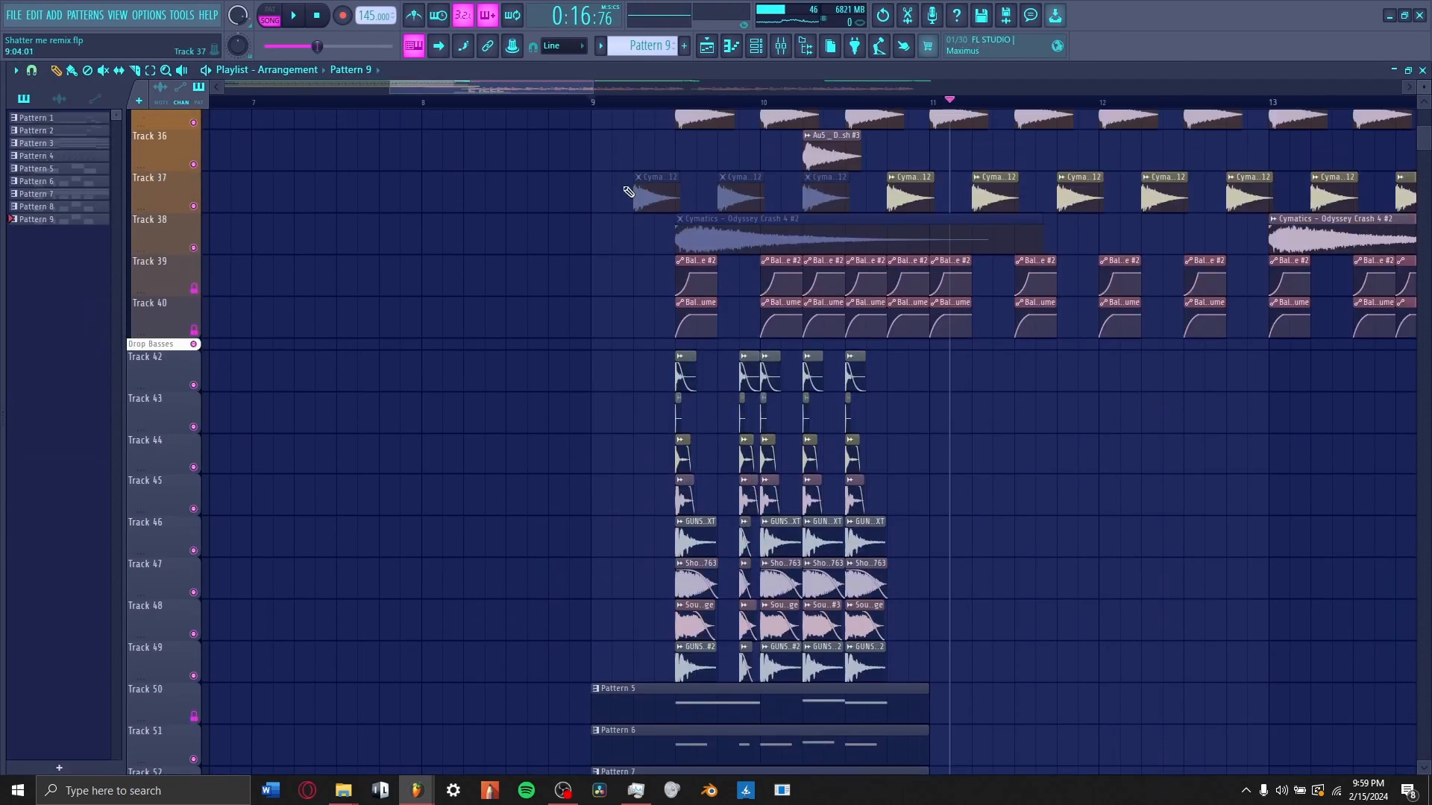
{"action": "left_click", "coordinate": [593, 101]}
{"action": "scroll", "coordinate": [592, 99], "scroll_direction": "down", "scroll_amount": 4}
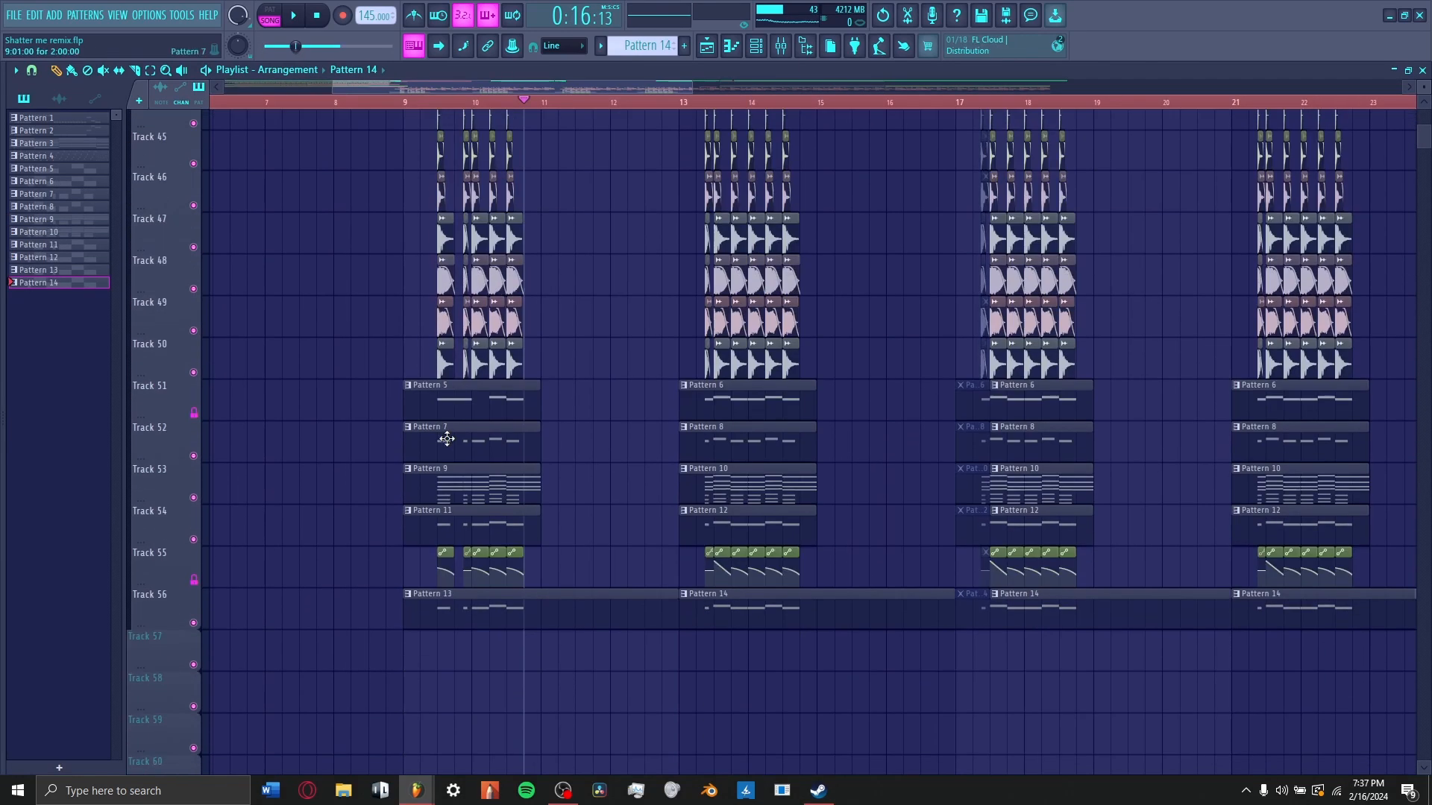
- Insert one playlist track below the Pattern 13 and 14 clips and create Pattern 15
{"action": "scroll", "coordinate": [154, 377], "scroll_direction": "down", "scroll_amount": 5}
{"action": "right_click", "coordinate": [154, 373]}
{"action": "left_click", "coordinate": [181, 687]}
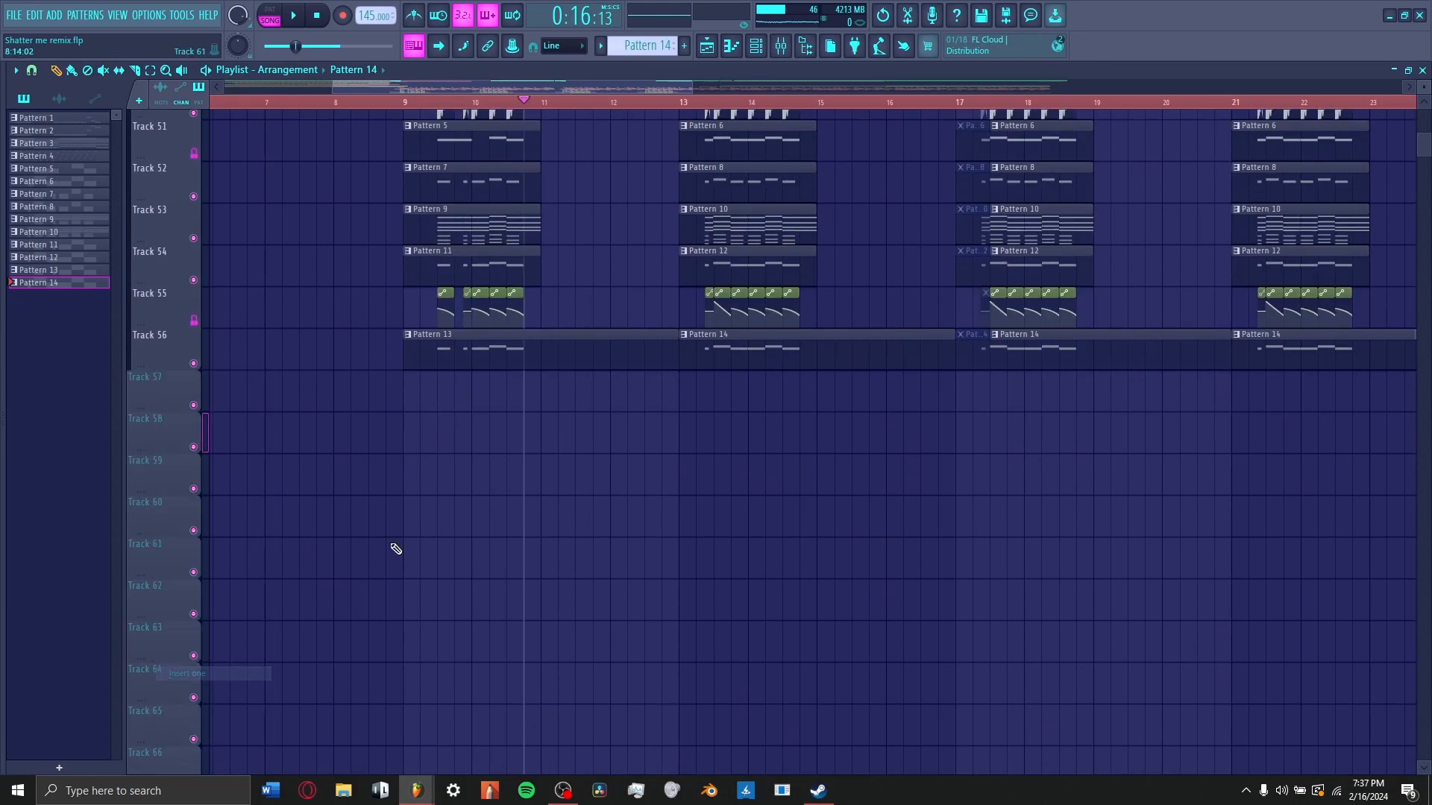
{"action": "left_click", "coordinate": [685, 48]}
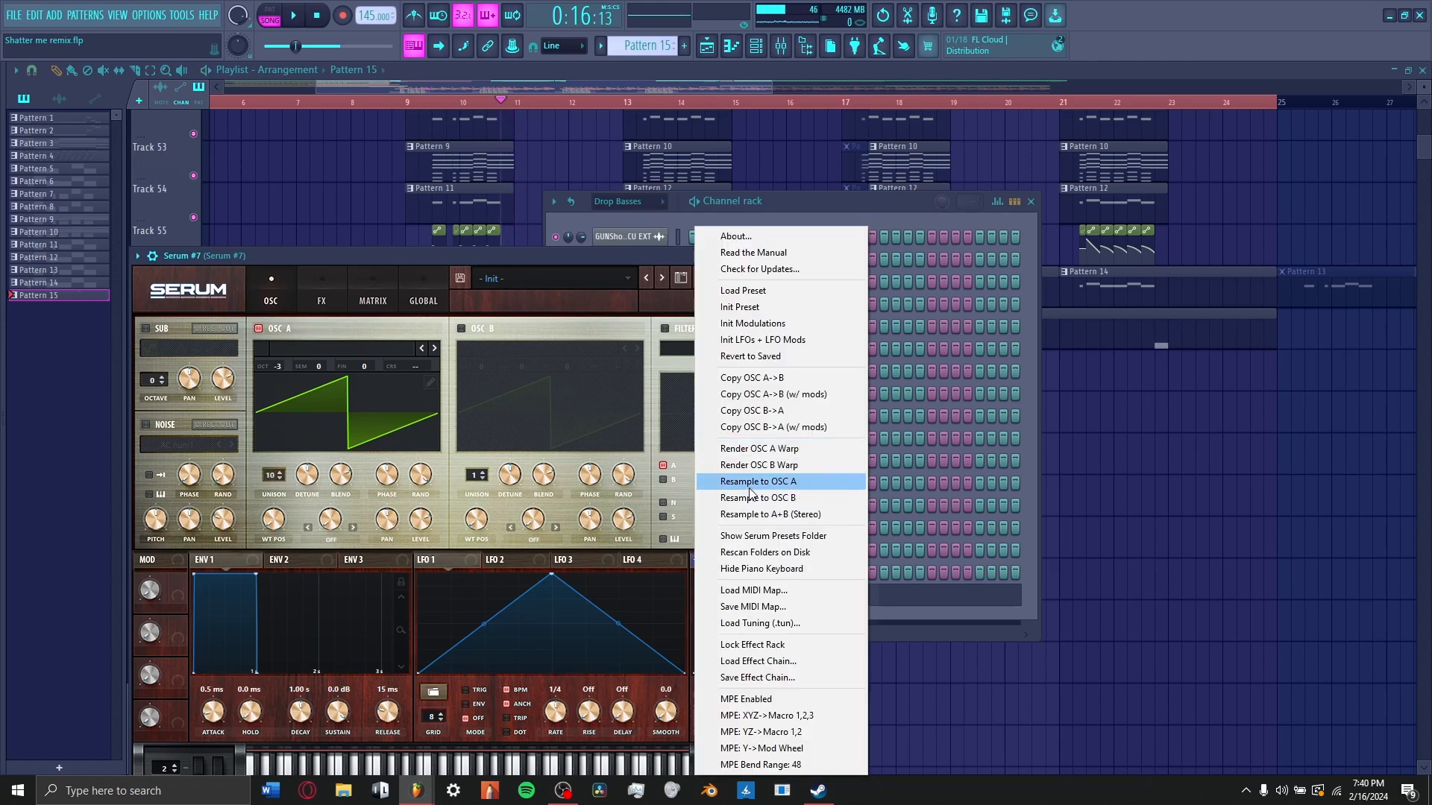
- Resample Serum #7 to OSC A twice, adjust the OSC A wavetable position and set the distortion drive to 75%
{"action": "left_click", "coordinate": [749, 488]}
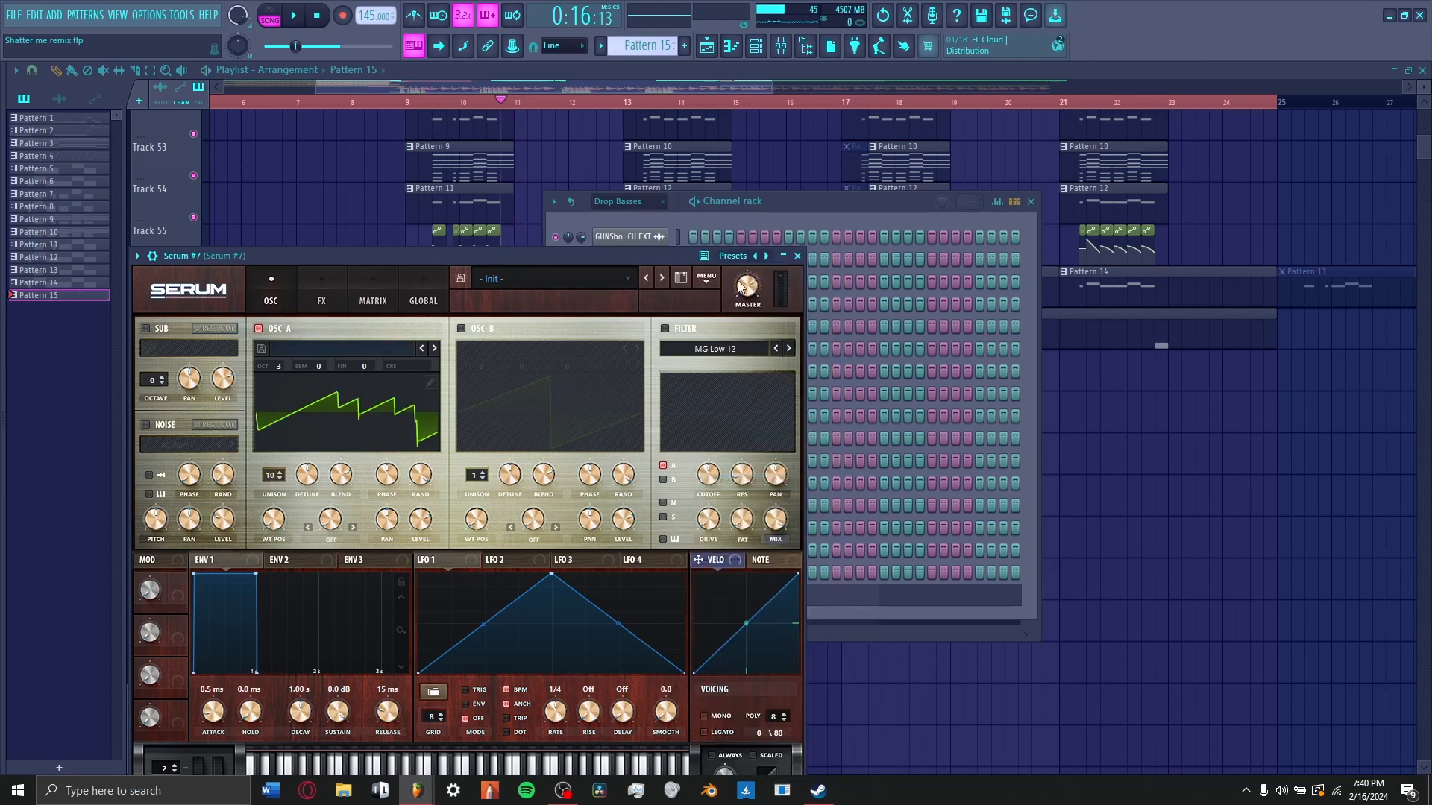
{"action": "left_click", "coordinate": [706, 279]}
{"action": "left_click", "coordinate": [749, 482]}
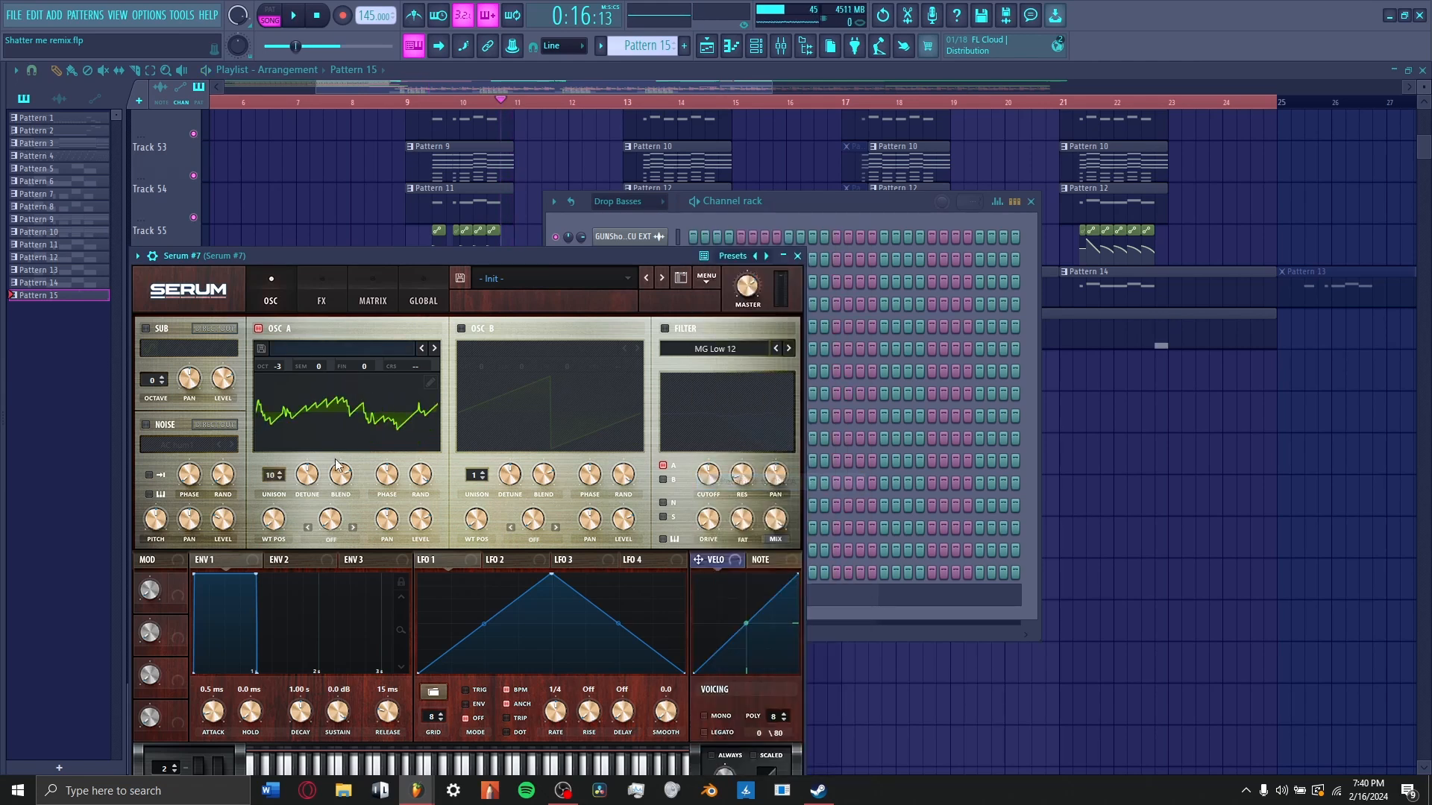
{"action": "left_click_drag", "start_coordinate": [274, 519], "coordinate": [267, 561]}
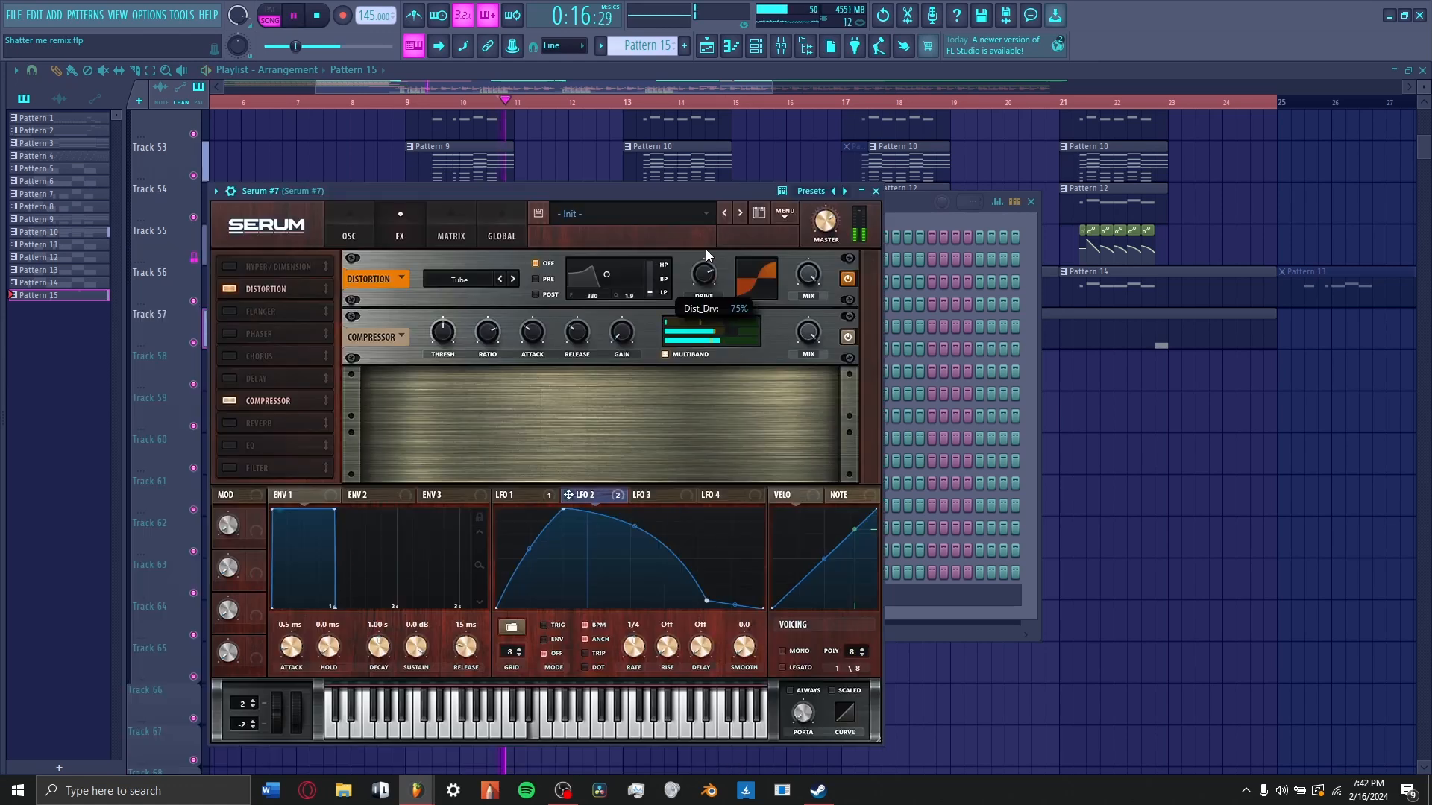
{"action": "left_click_drag", "start_coordinate": [705, 249], "coordinate": [705, 273]}
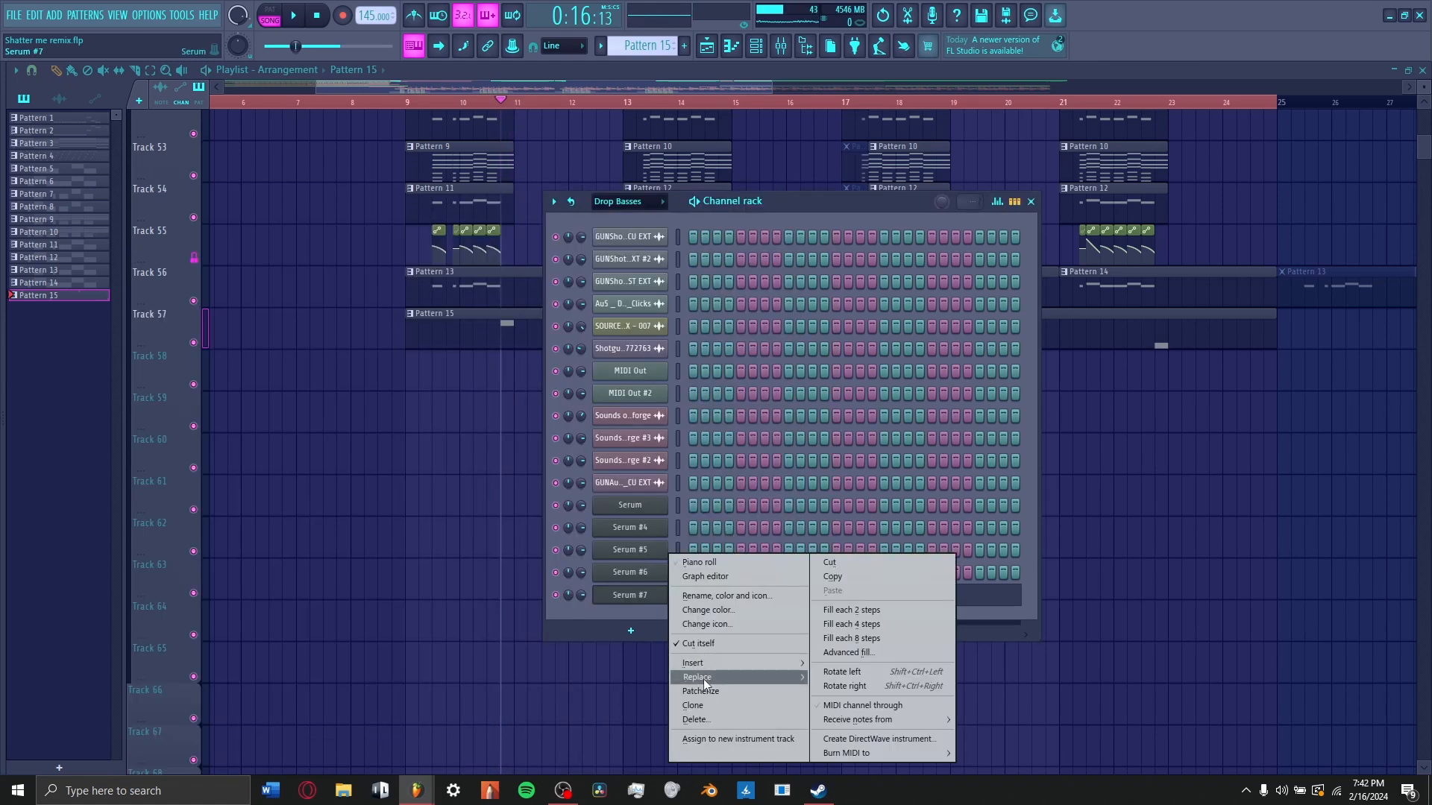
- Patcherize the Serum #7 channel and load the Typical Growl Processing preset in its nested Patcher effect
{"action": "left_click", "coordinate": [700, 690]}
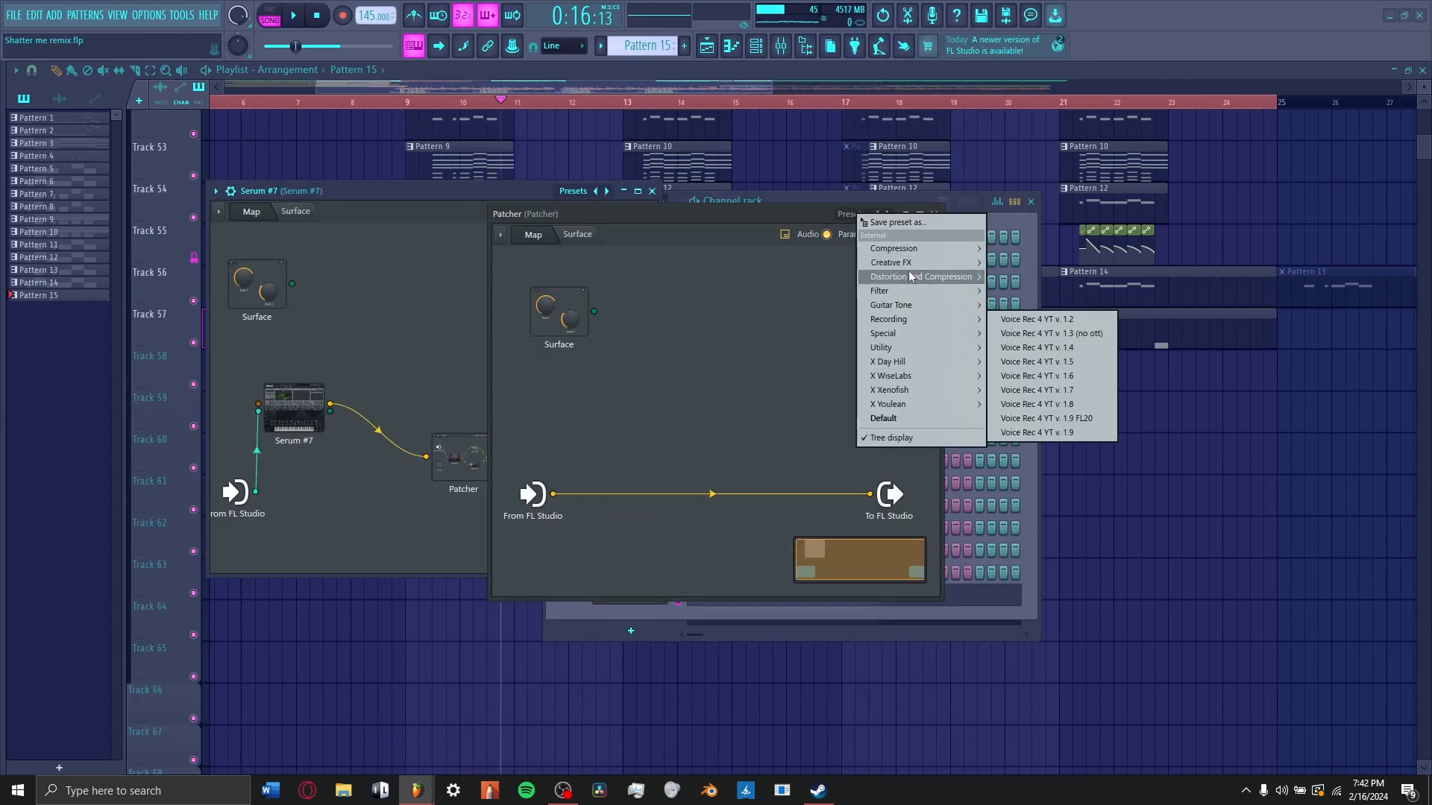
{"action": "mouse_move", "coordinate": [914, 278]}
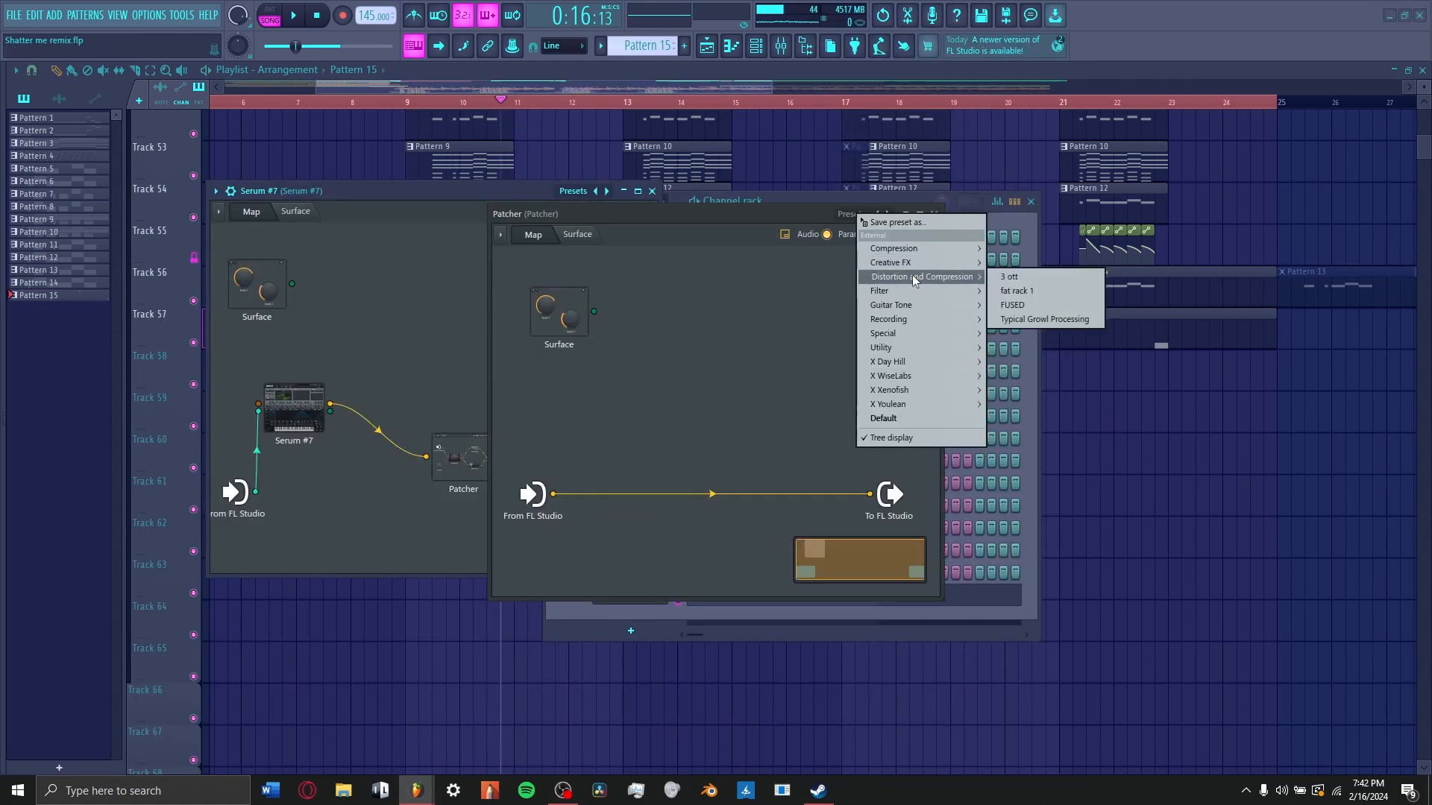
{"action": "left_click", "coordinate": [1044, 319]}
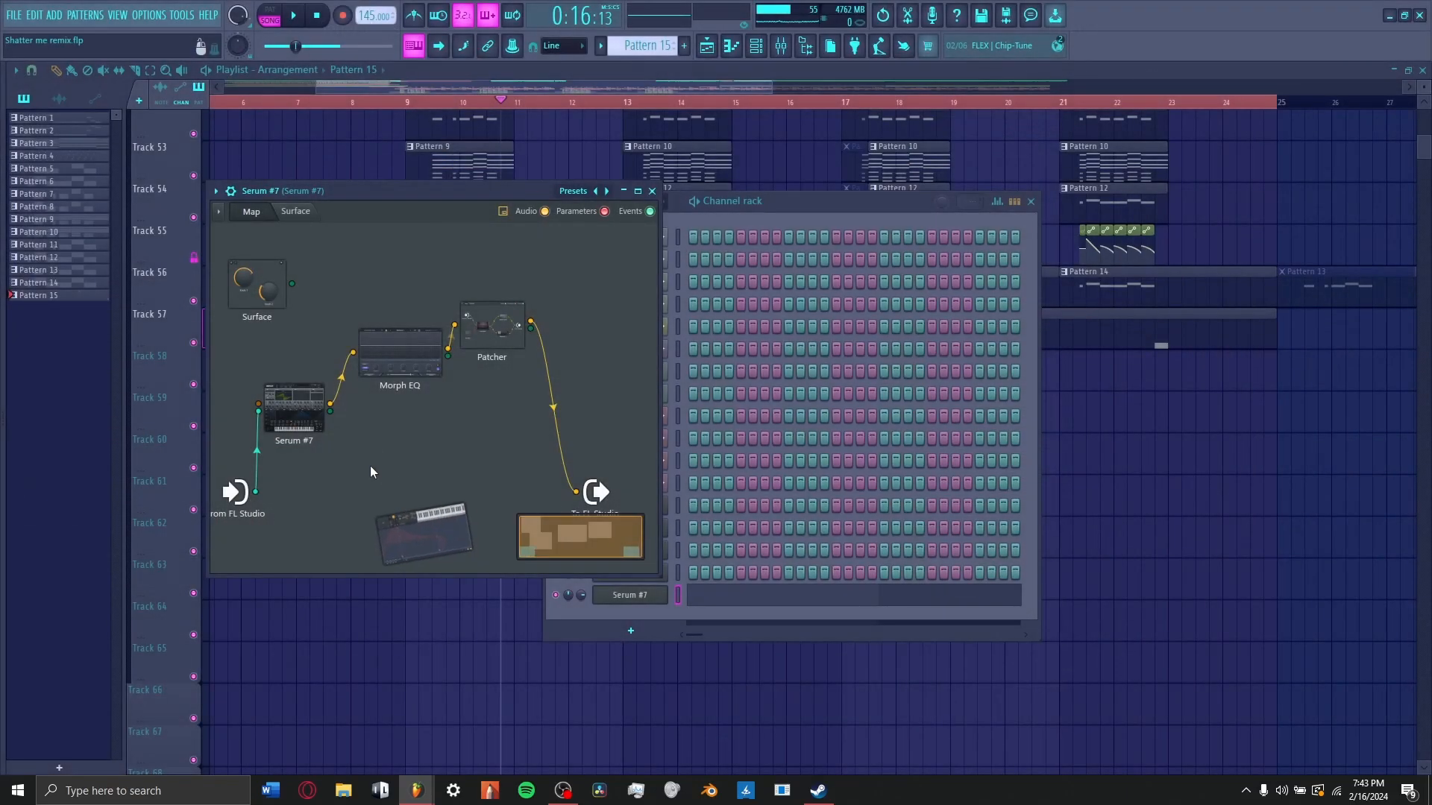
- Place a Fruity Envelope Controller below Serum #7, feed it the From FL Studio events and open it
{"action": "left_click_drag", "start_coordinate": [256, 492], "coordinate": [328, 477]}
{"action": "left_click_drag", "start_coordinate": [379, 477], "coordinate": [326, 499]}
{"action": "double_click", "coordinate": [326, 500]}
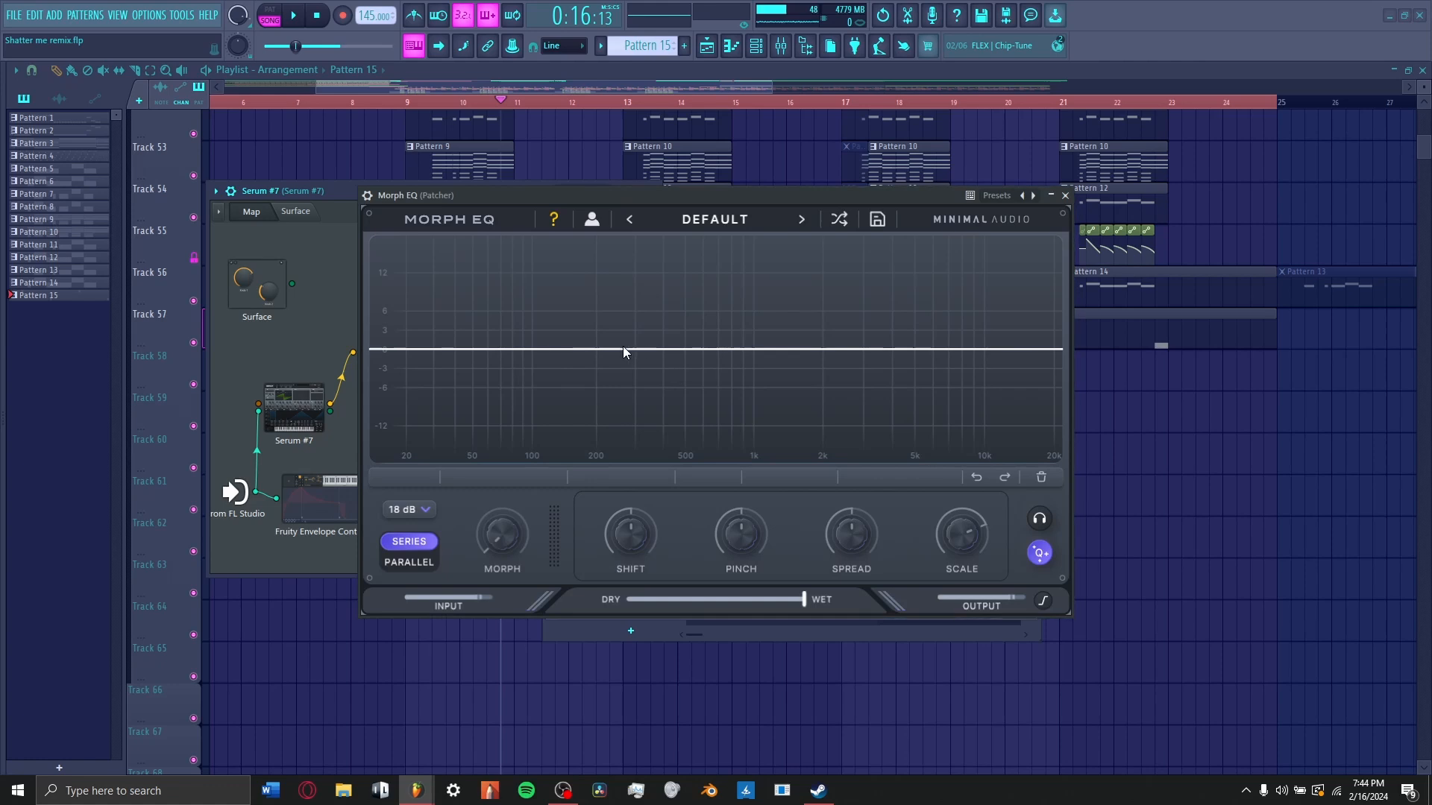
- Add a Morph EQ band at about 263 Hz and set its type to Low Pass
{"action": "double_click", "coordinate": [623, 346]}
{"action": "left_click", "coordinate": [512, 478]}
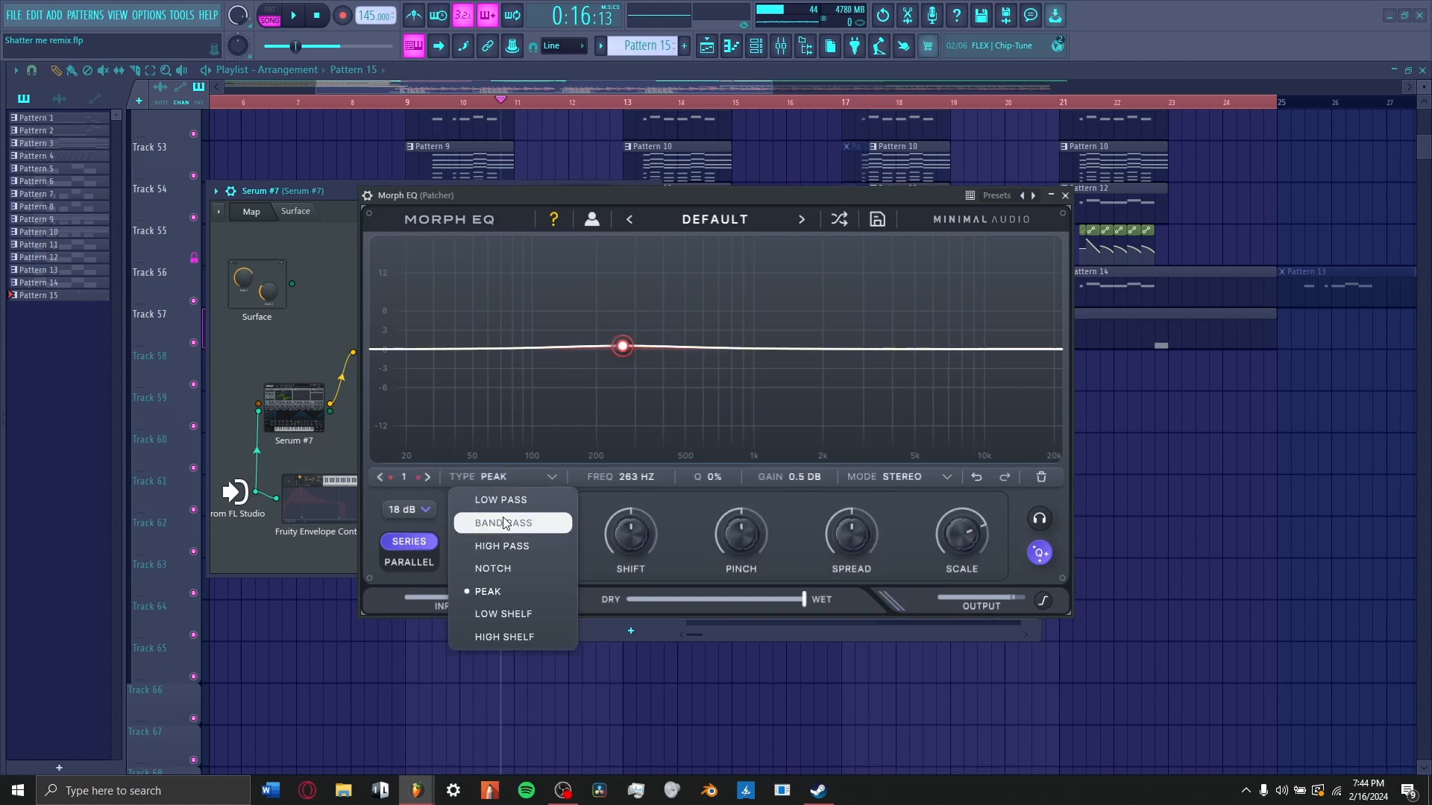
{"action": "left_click", "coordinate": [501, 499]}
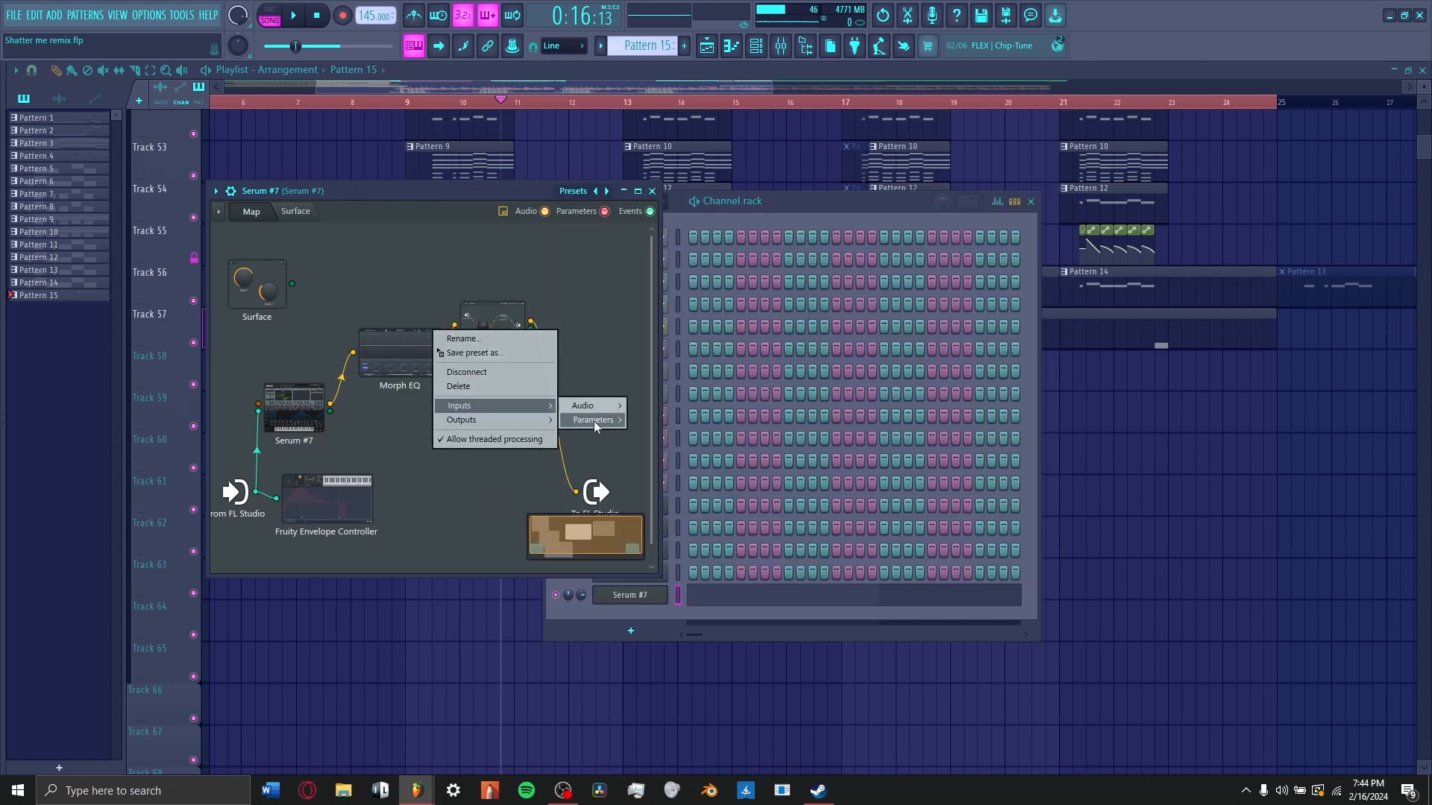
- Expose Morph EQ's Morph parameter, link a Fruity Envelope Controller output to it and audition the sound
{"action": "mouse_move", "coordinate": [593, 421]}
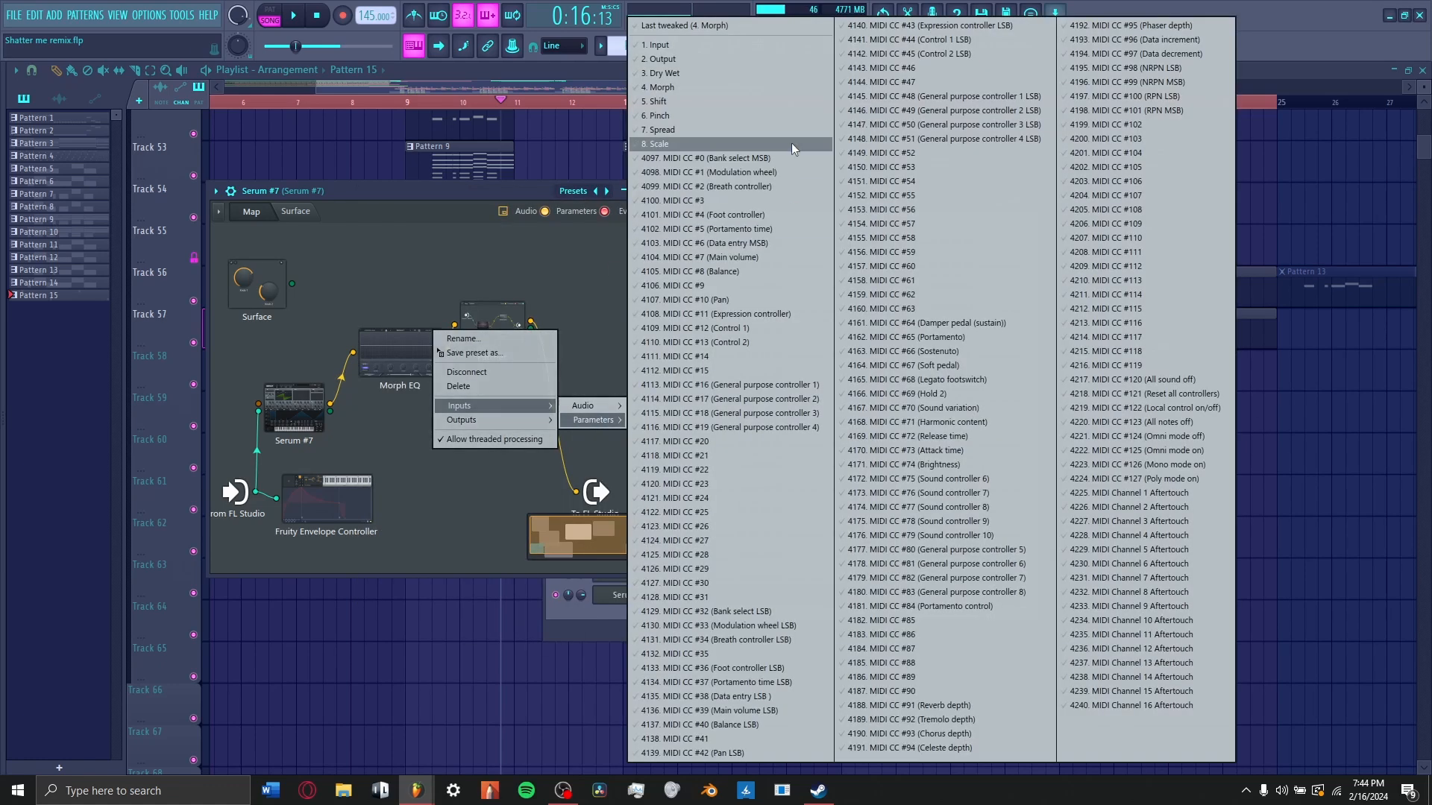
{"action": "left_click", "coordinate": [674, 88]}
{"action": "right_click", "coordinate": [328, 499]}
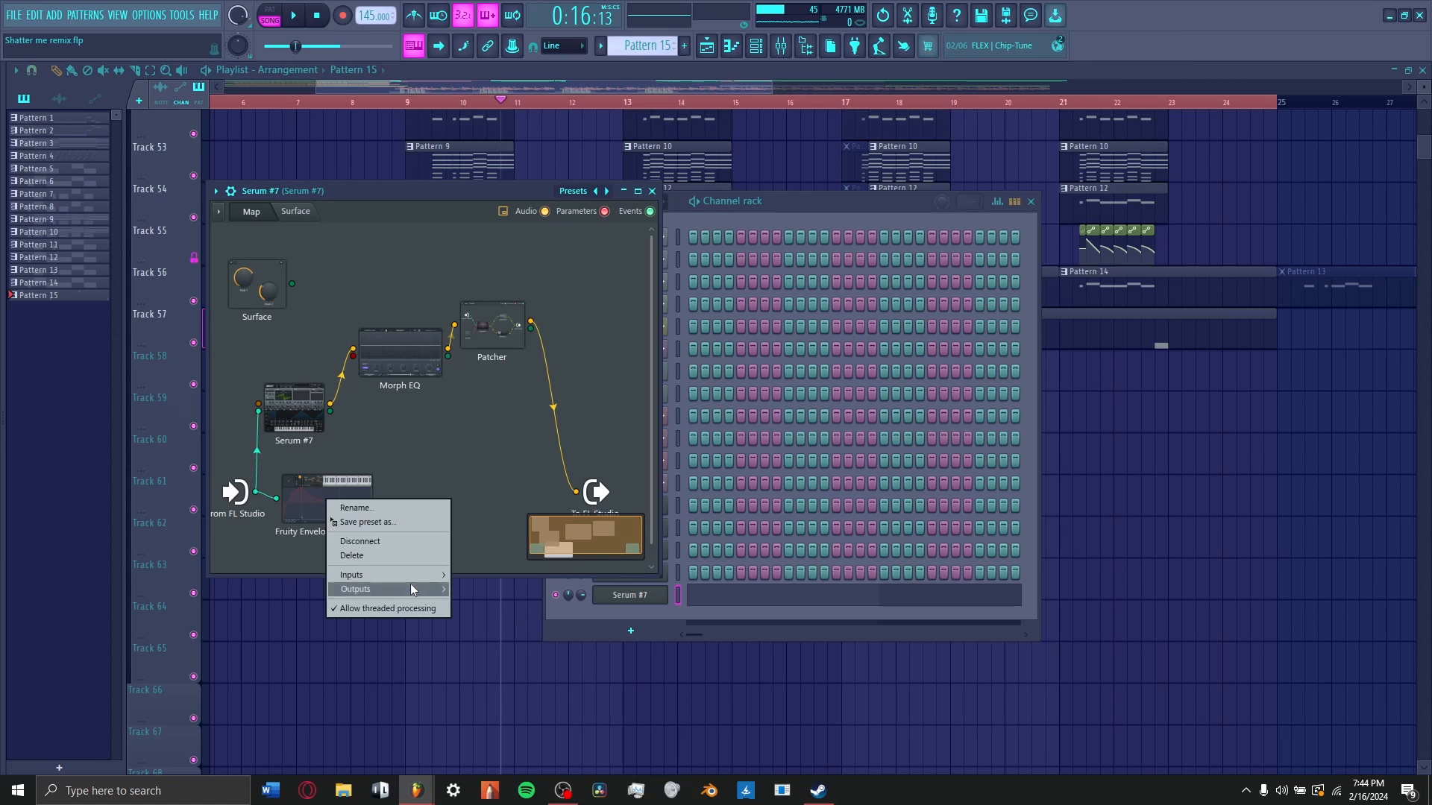
{"action": "mouse_move", "coordinate": [355, 589]}
{"action": "mouse_move", "coordinate": [486, 589]}
{"action": "left_click", "coordinate": [552, 594]}
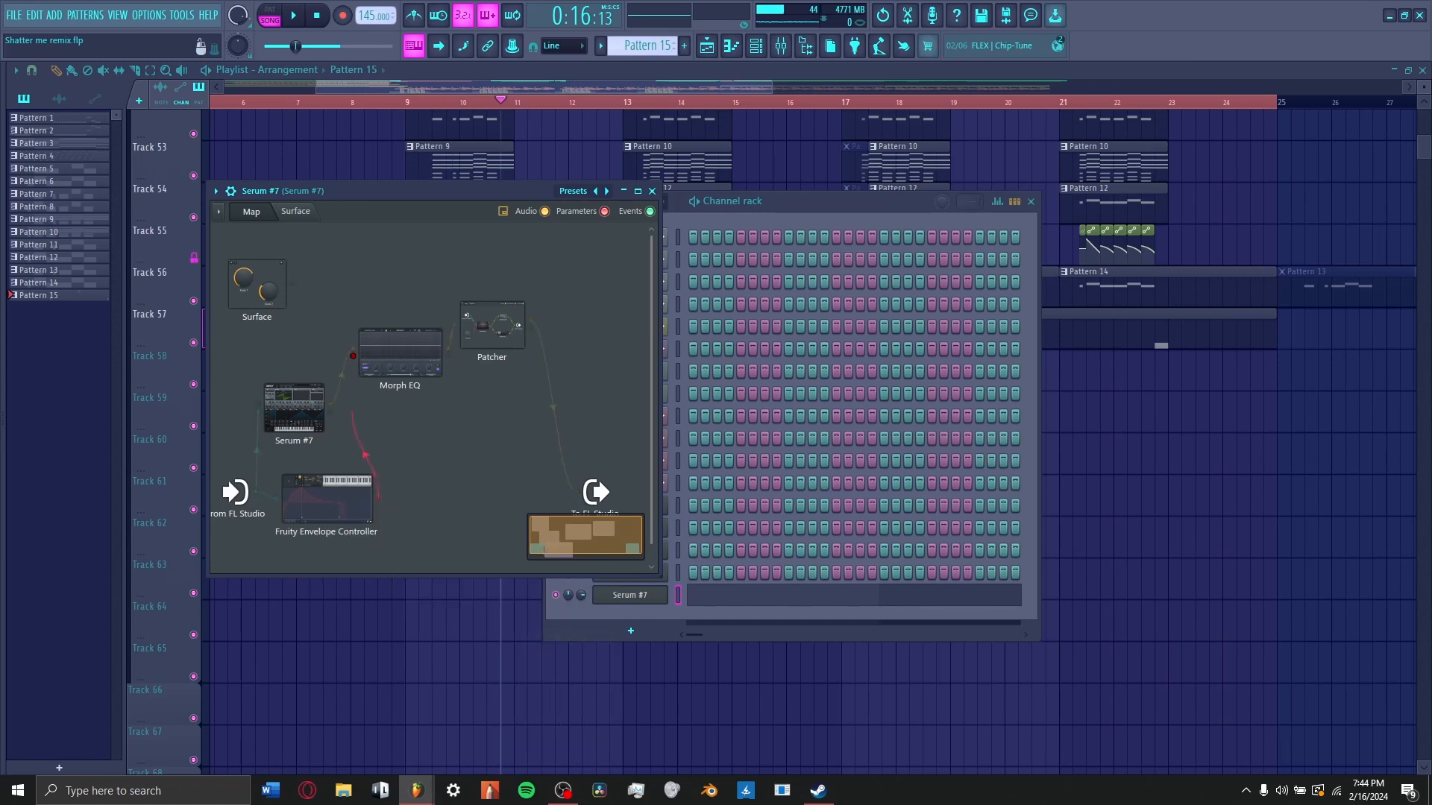
{"action": "left_click_drag", "start_coordinate": [355, 366], "coordinate": [353, 356]}
{"action": "key", "text": "space"}
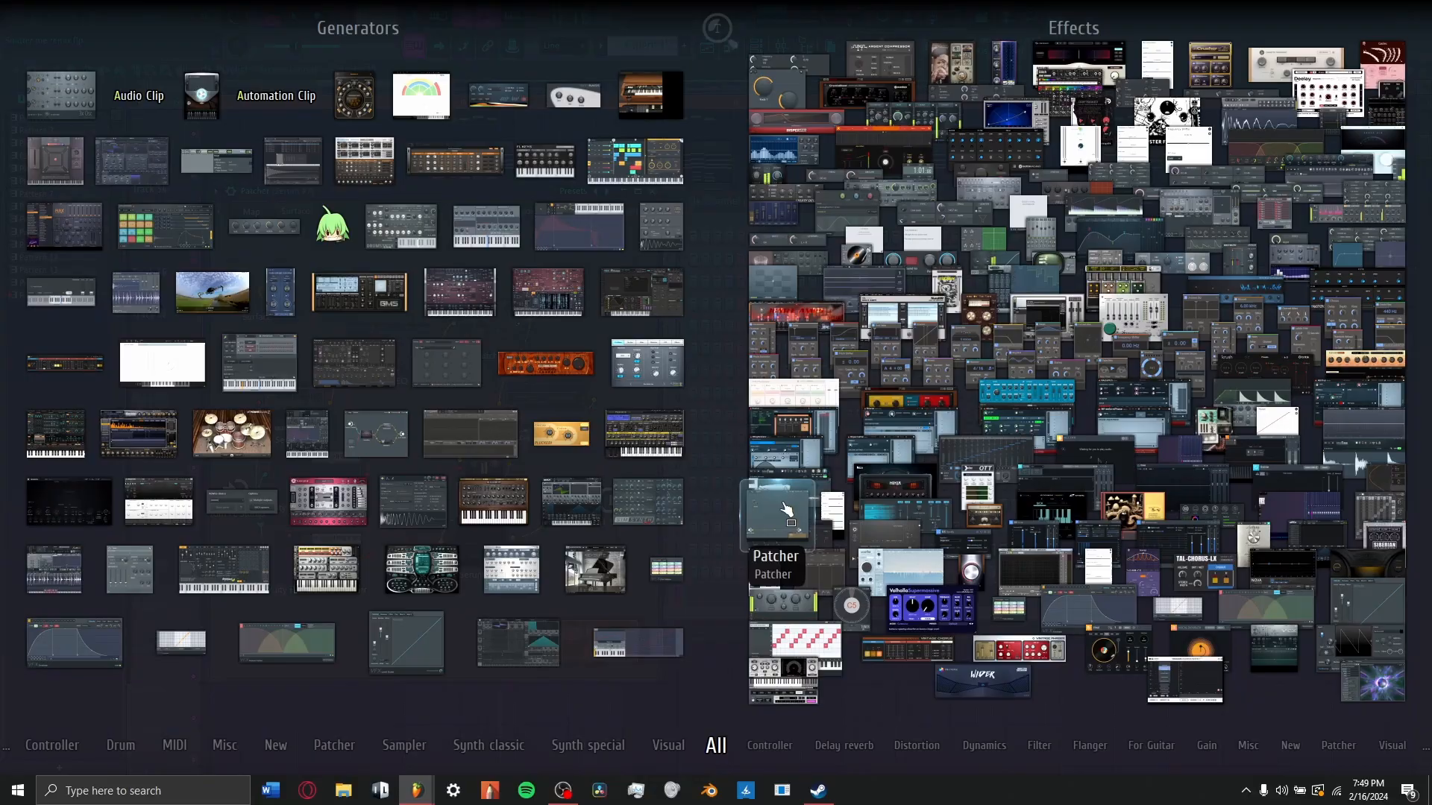
- Add another Patcher effect to the Serum #7 Patcher map and call up the plugin choices for a further effect
{"action": "left_click", "coordinate": [786, 510]}
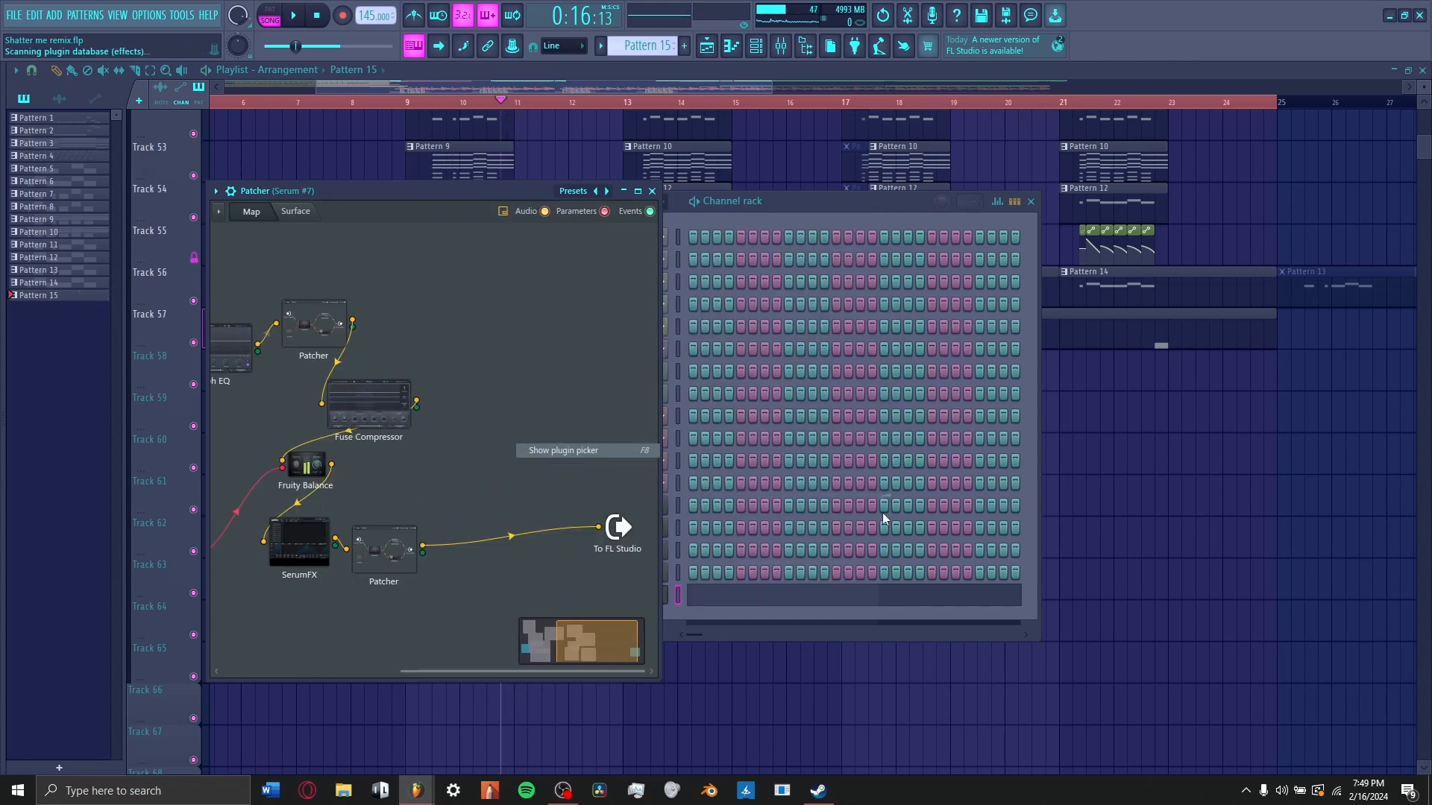
{"action": "key", "text": "F8"}
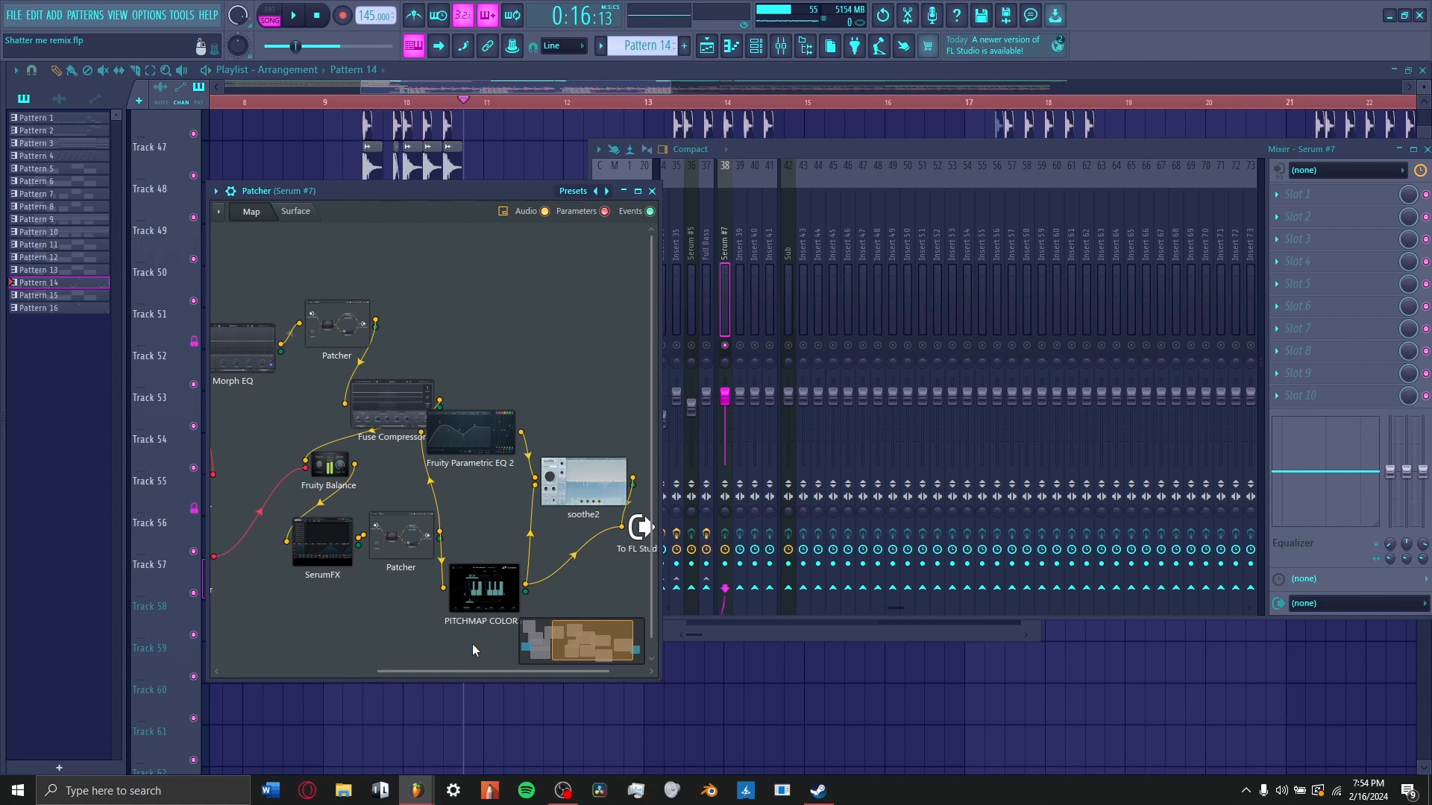
- Delete PITCHMAP COLORS from the Patcher map and reposition Fruity Parametric EQ 2 and soothe2
{"action": "right_click", "coordinate": [472, 620]}
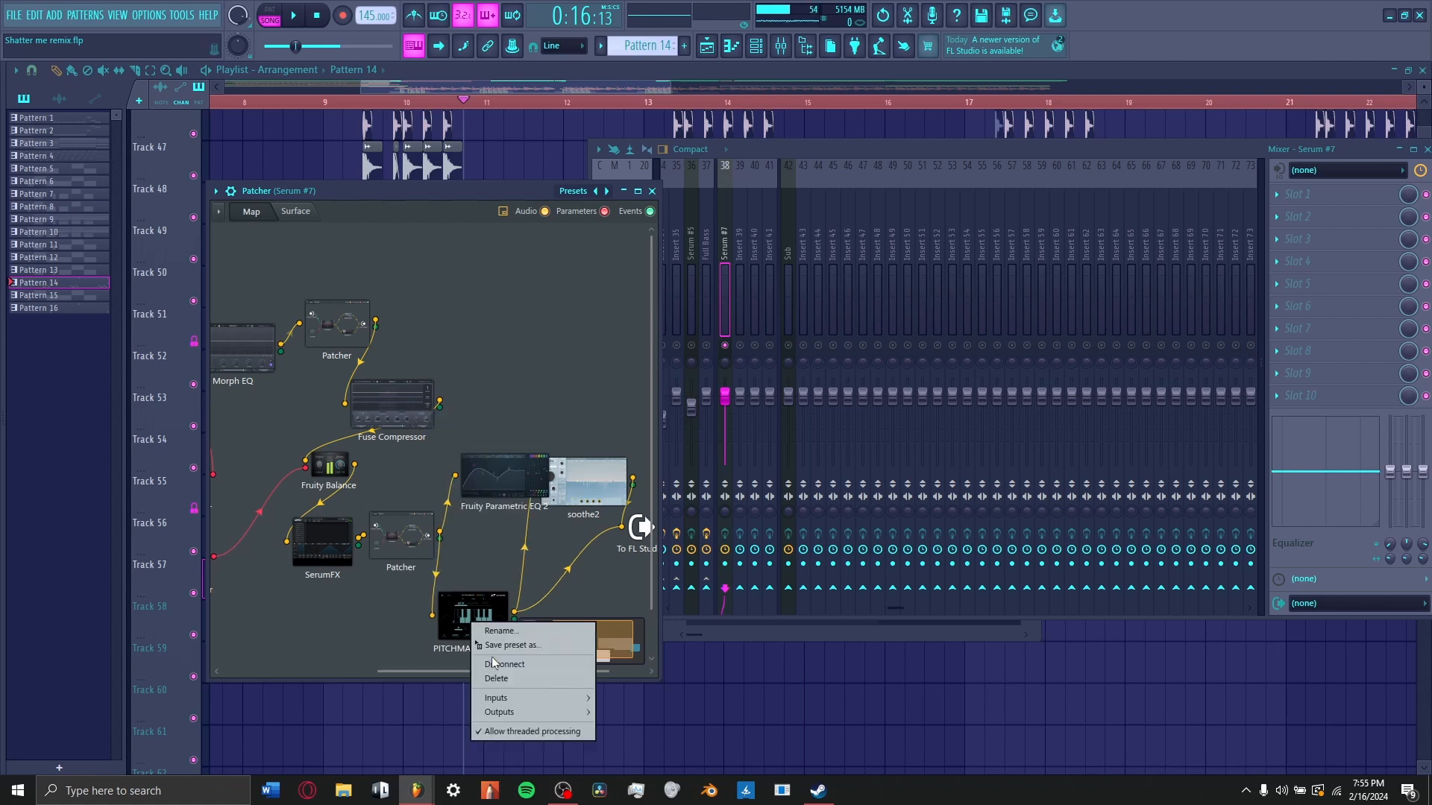
{"action": "left_click", "coordinate": [495, 679]}
{"action": "left_click_drag", "start_coordinate": [499, 477], "coordinate": [462, 472]}
{"action": "left_click_drag", "start_coordinate": [579, 485], "coordinate": [577, 520]}
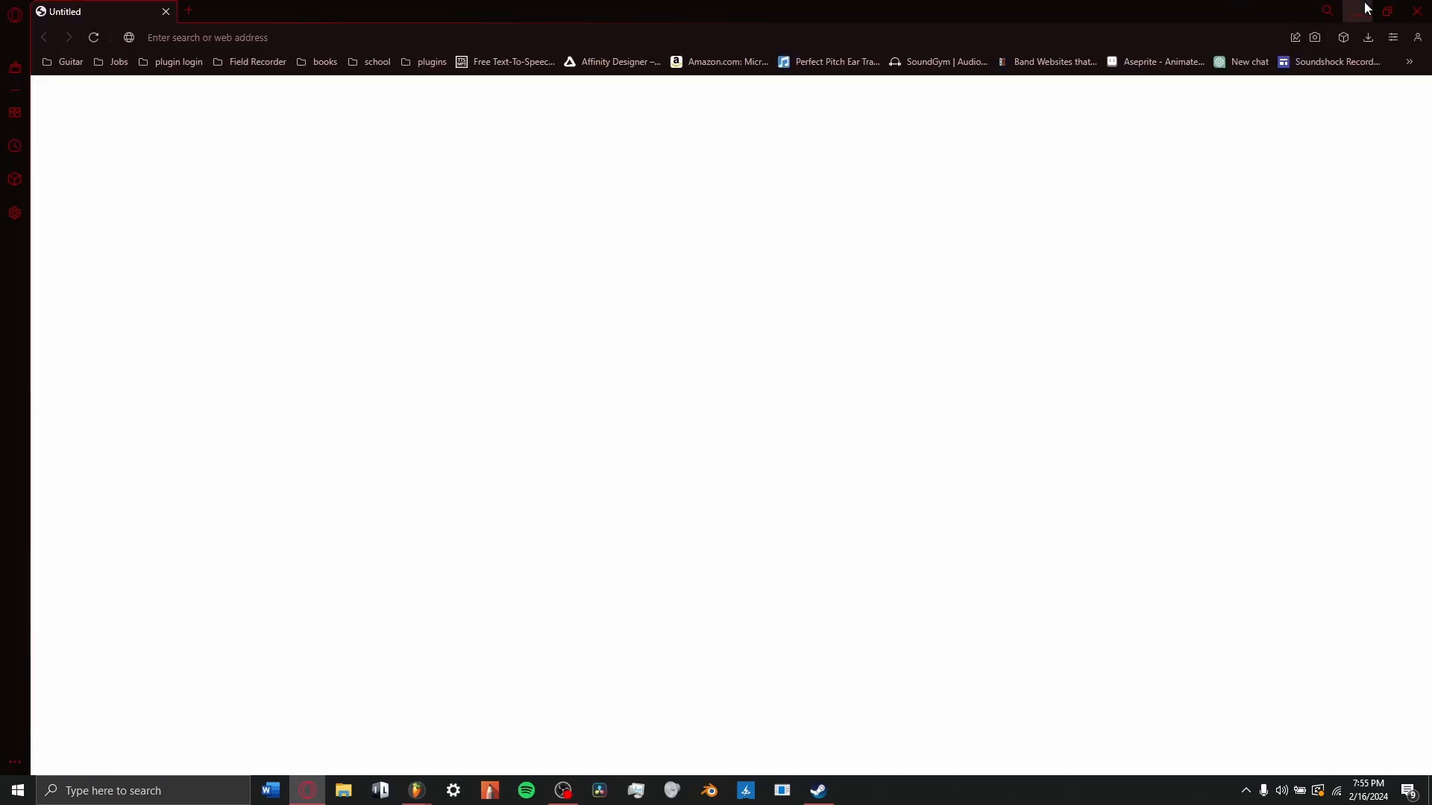
- Close the empty web browser window and add a new instrument channel to the Drop Basses group
{"action": "left_click", "coordinate": [1415, 9]}
{"action": "left_click", "coordinate": [762, 50]}
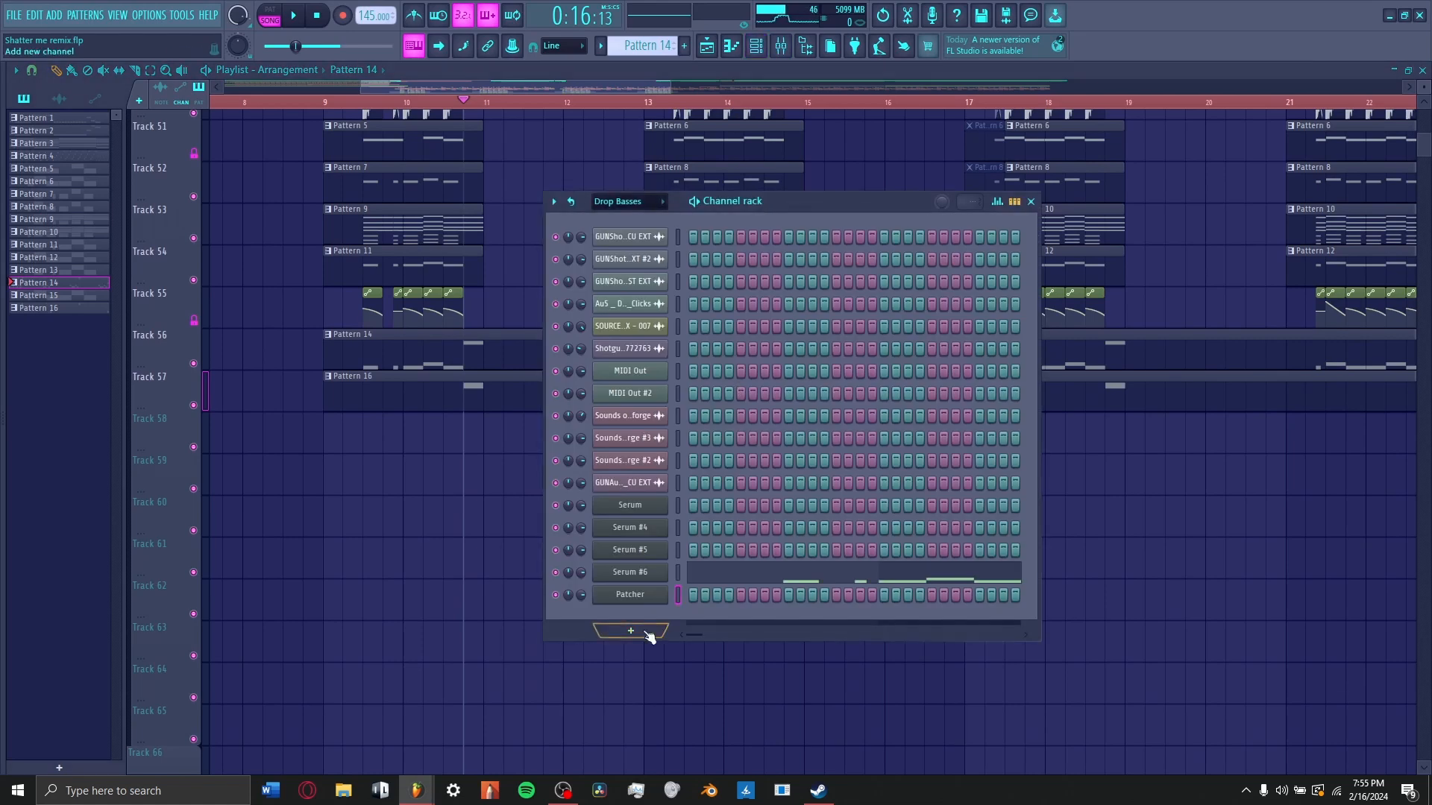
{"action": "left_click", "coordinate": [647, 634]}
{"action": "left_click_drag", "start_coordinate": [494, 494], "coordinate": [494, 351]}
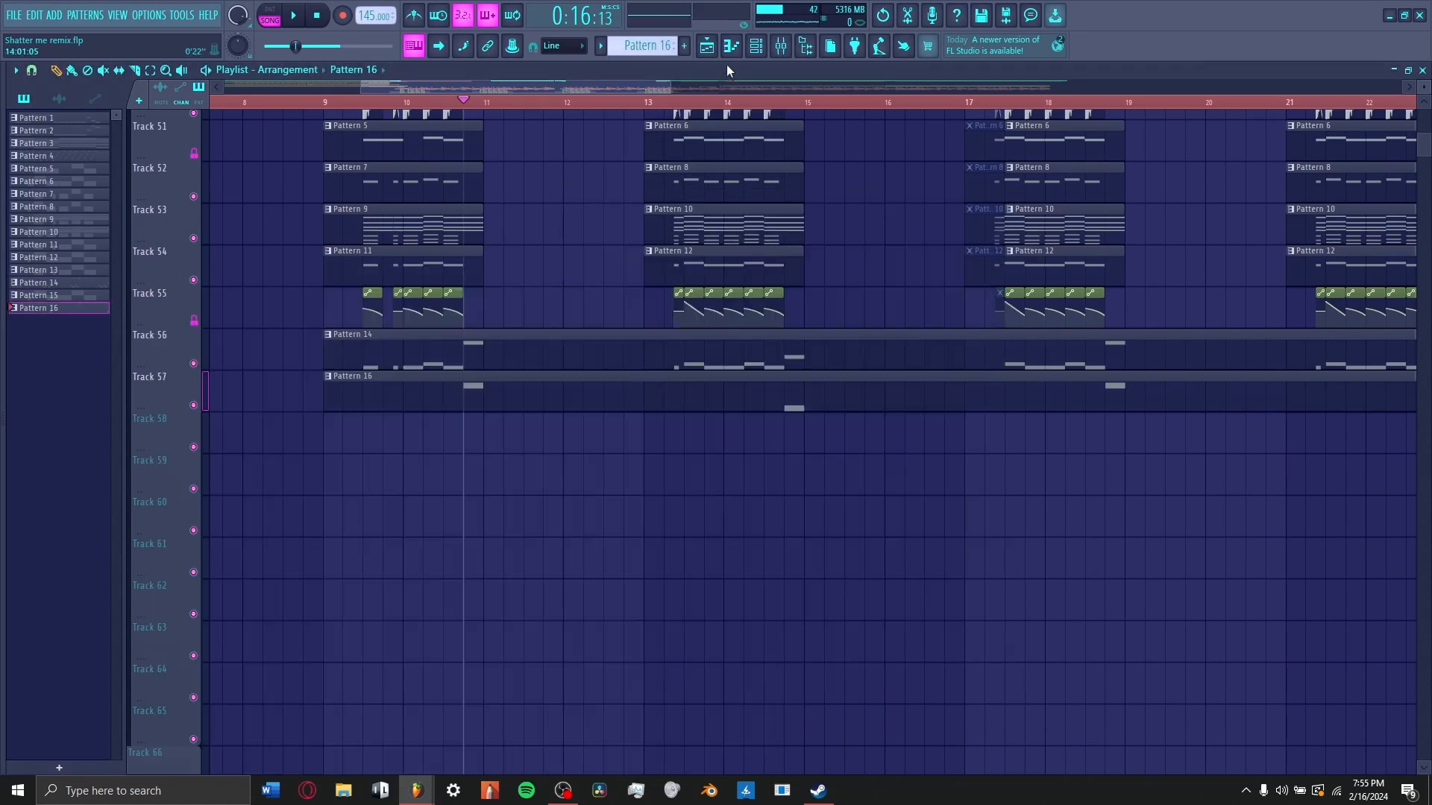
- Route the added instrument's audio into soothe2 in the Serum #7 Patcher and connect soothe2 to To FL Studio
{"action": "left_click", "coordinate": [755, 45]}
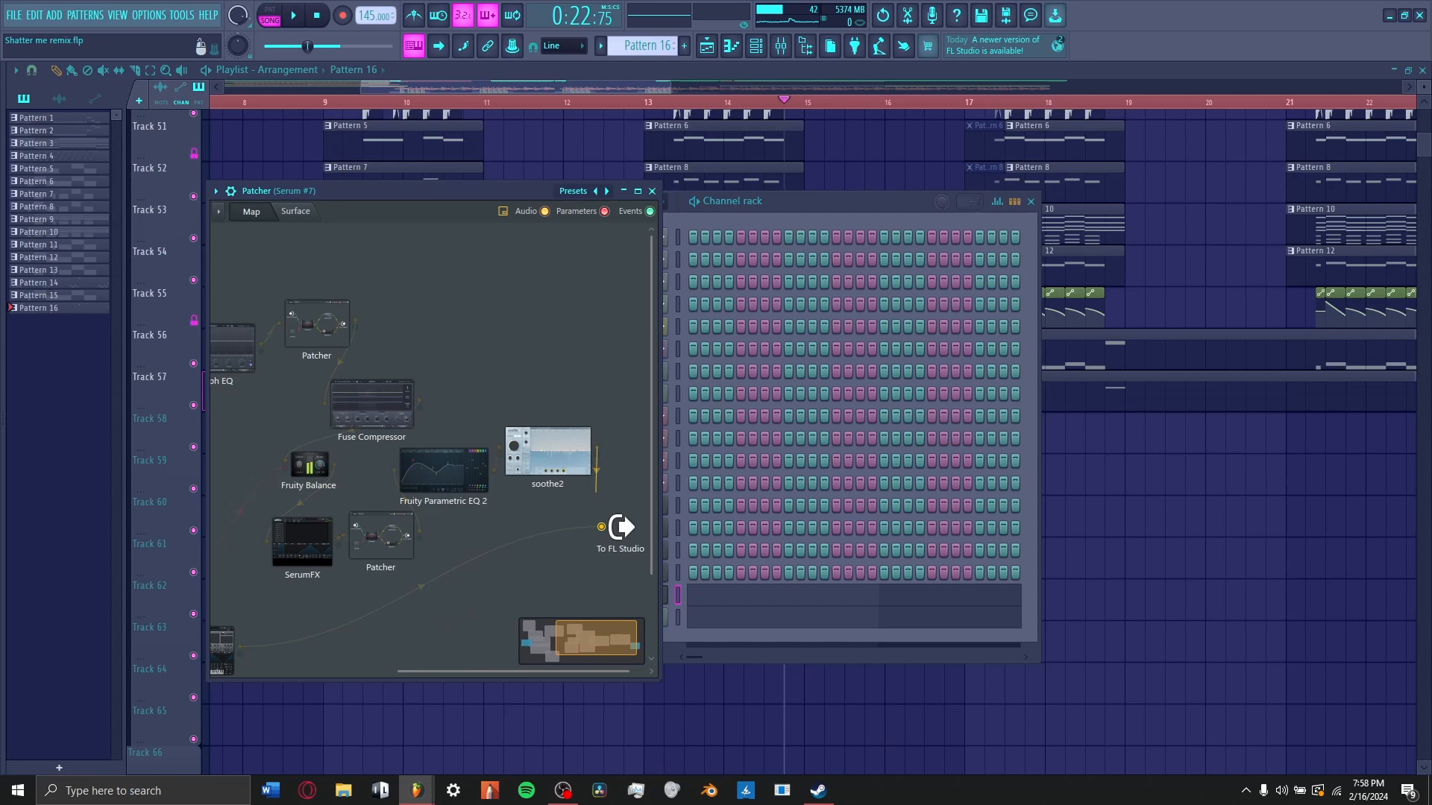
{"action": "left_click_drag", "start_coordinate": [595, 492], "coordinate": [596, 497]}
{"action": "left_click_drag", "start_coordinate": [601, 527], "coordinate": [499, 448]}
{"action": "left_click_drag", "start_coordinate": [456, 470], "coordinate": [441, 451]}
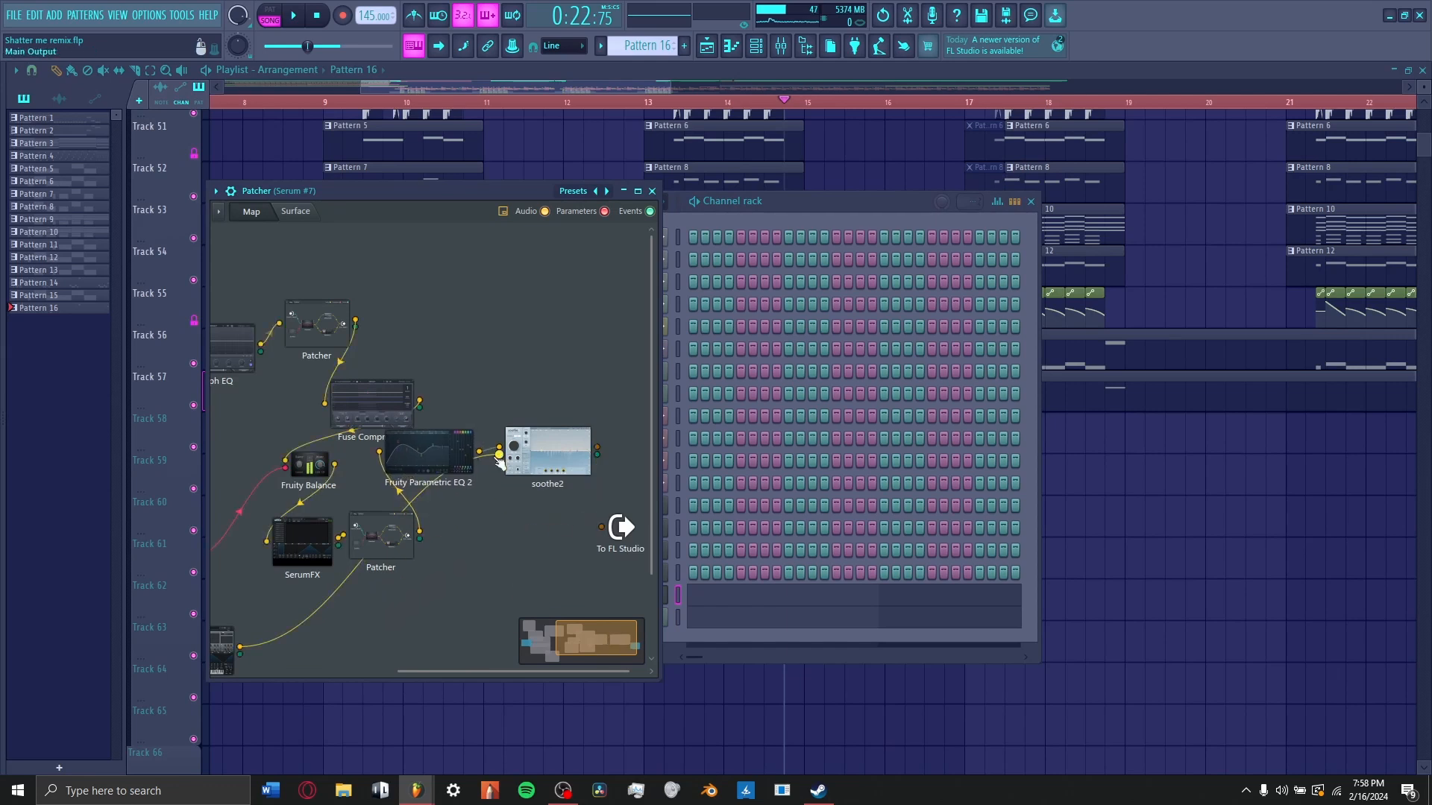
{"action": "left_click_drag", "start_coordinate": [547, 452], "coordinate": [601, 527]}
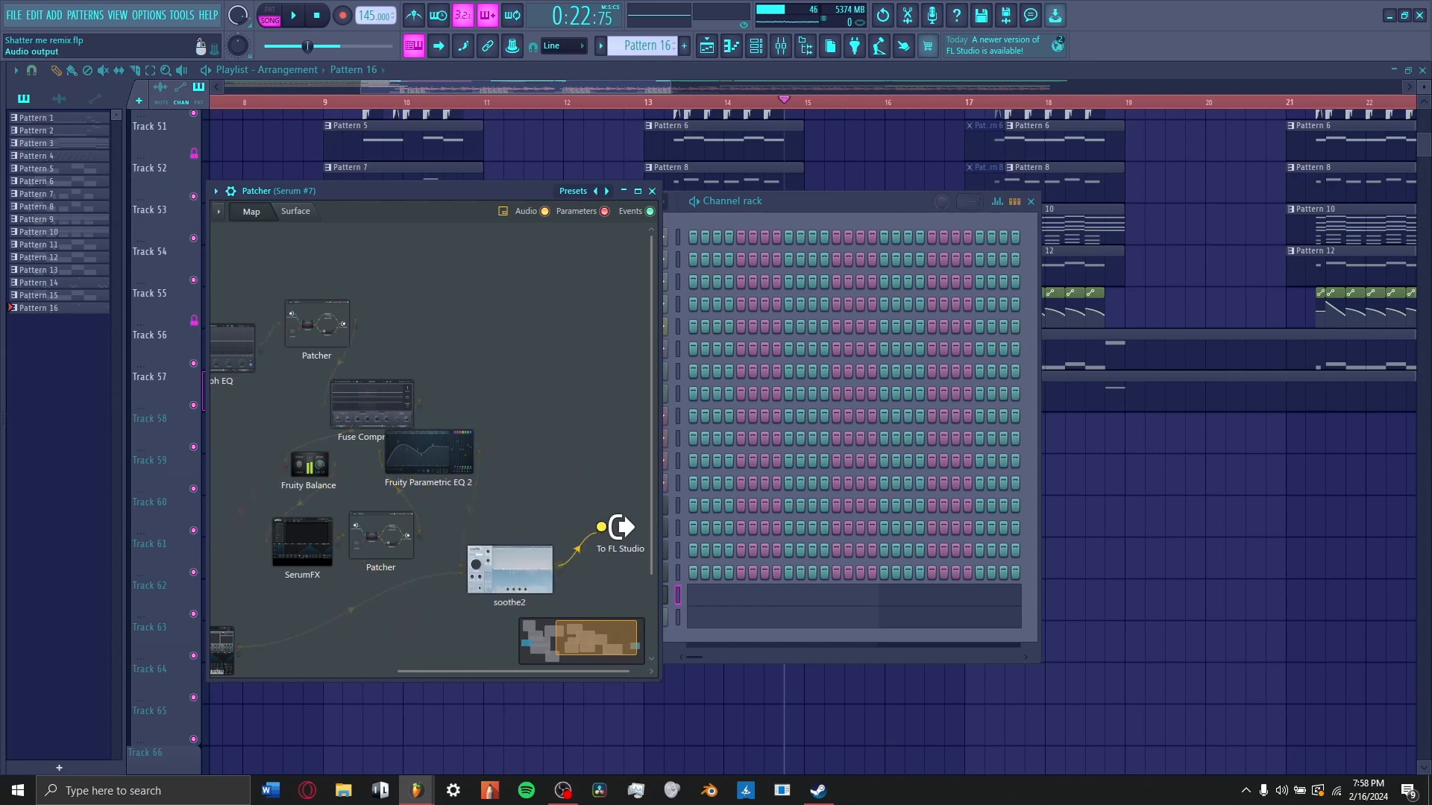
- Open soothe2 during playback and enable its sidechain and delta options
{"action": "right_click", "coordinate": [446, 500]}
{"action": "left_click", "coordinate": [469, 511]}
{"action": "left_click", "coordinate": [473, 517]}
{"action": "left_click", "coordinate": [494, 564]}
{"action": "key", "text": "space"}
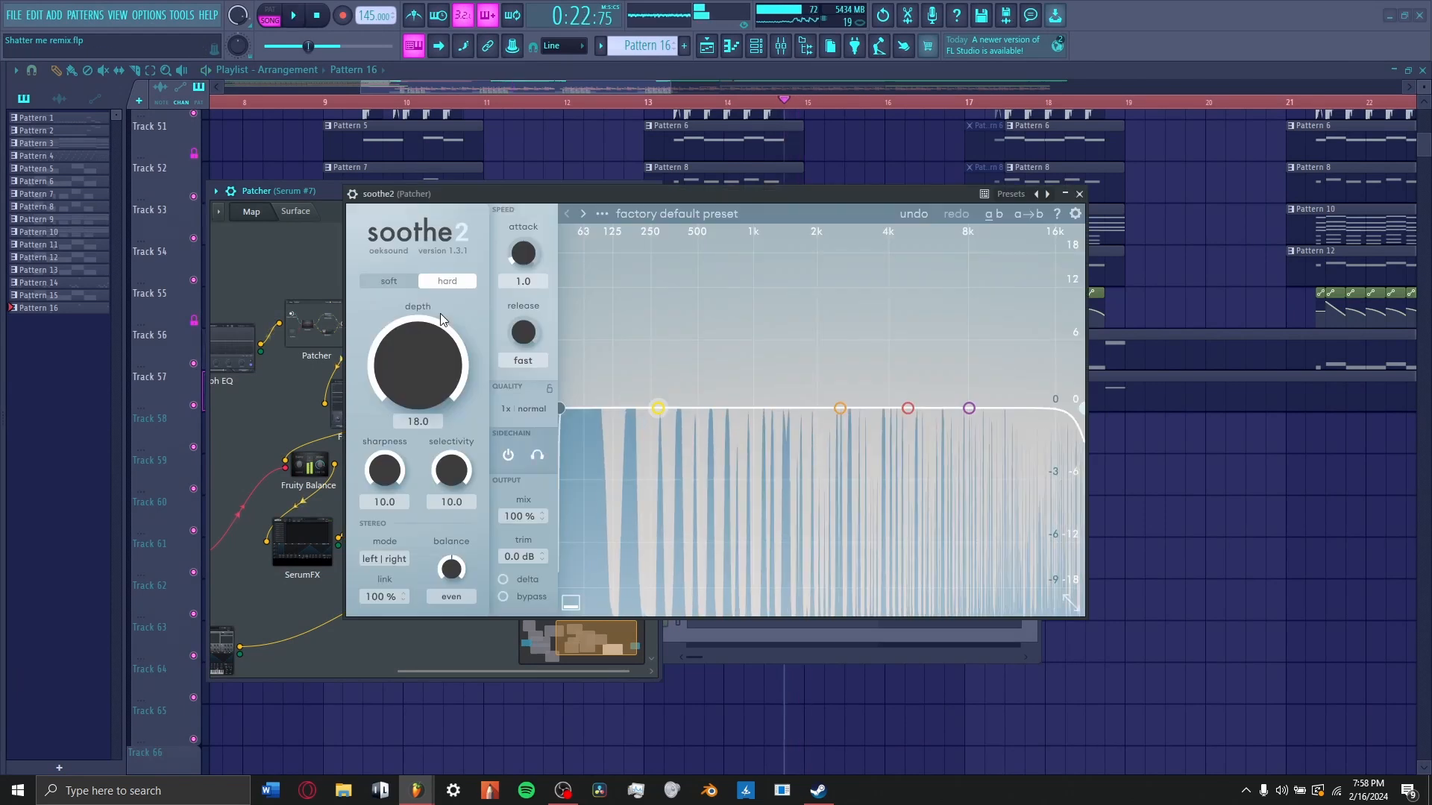
{"action": "left_click", "coordinate": [508, 456]}
{"action": "left_click", "coordinate": [504, 580]}
{"action": "key", "text": "space"}
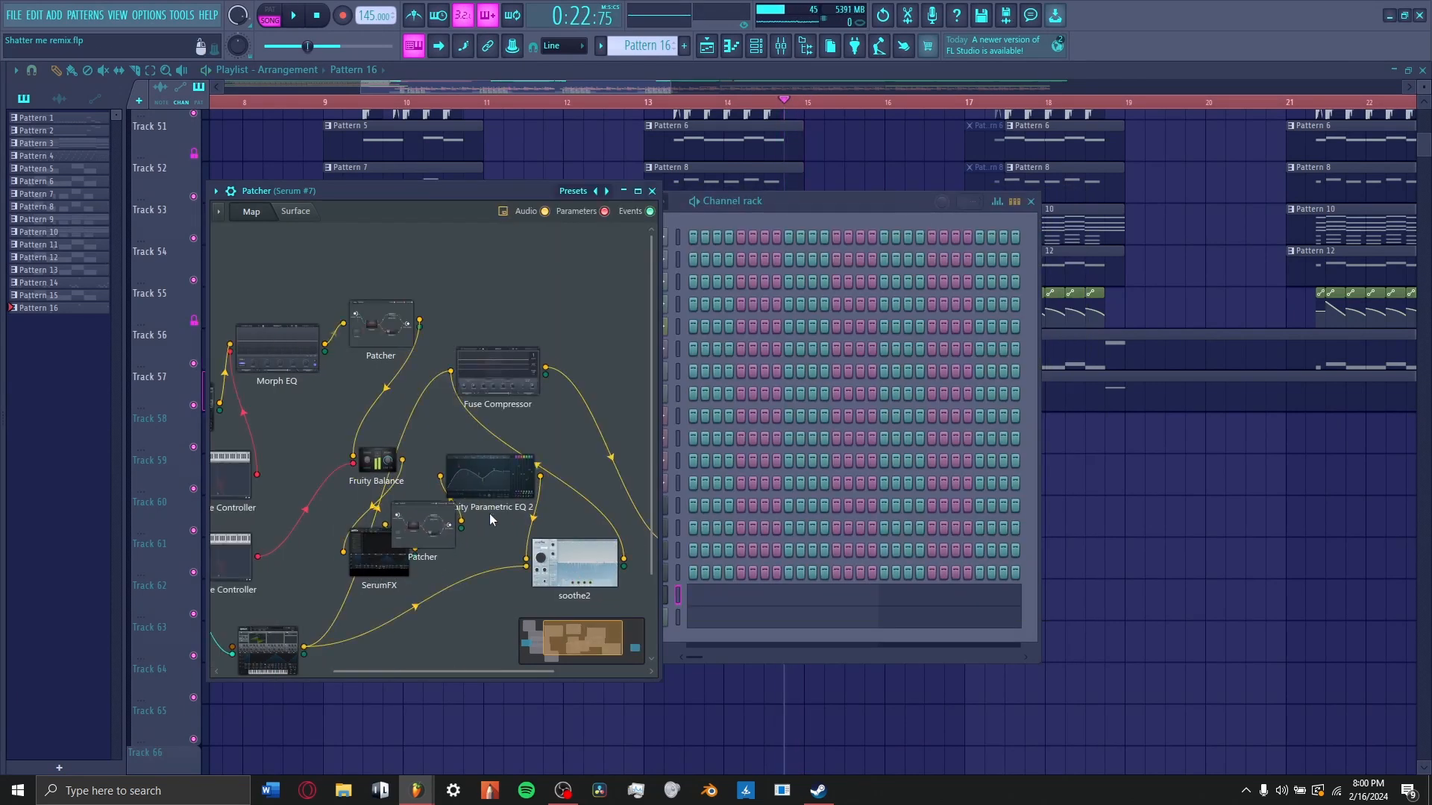
- Connect Fruity Parametric EQ 2 to soothe2's input and audition the routing
{"action": "left_click_drag", "start_coordinate": [507, 483], "coordinate": [526, 567]}
{"action": "key", "text": "space"}
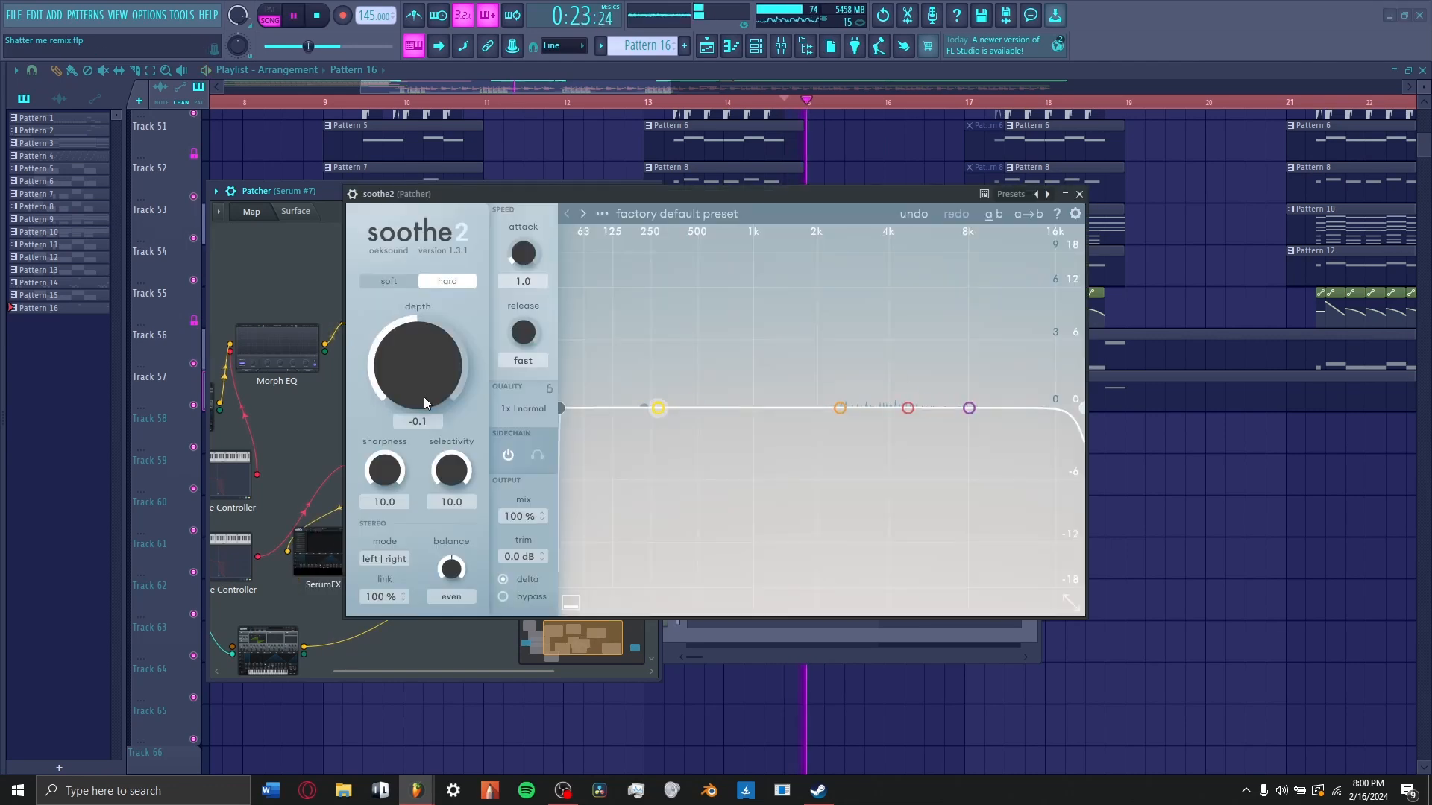
- Raise soothe2's depth to 4.8 during playback and recheck the plugin before closing it
{"action": "left_click_drag", "start_coordinate": [423, 397], "coordinate": [427, 353]}
{"action": "key", "text": "space"}
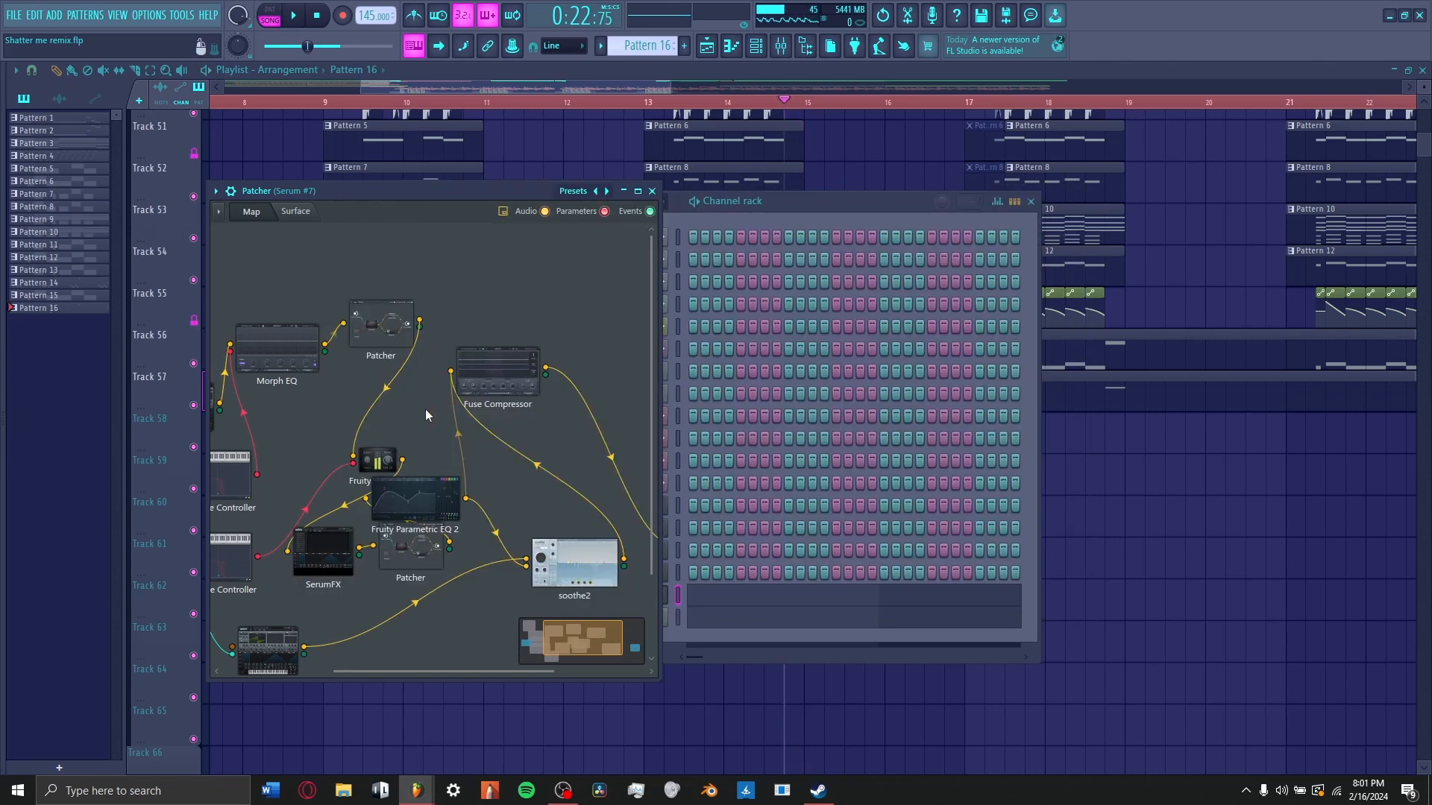
{"action": "double_click", "coordinate": [554, 537]}
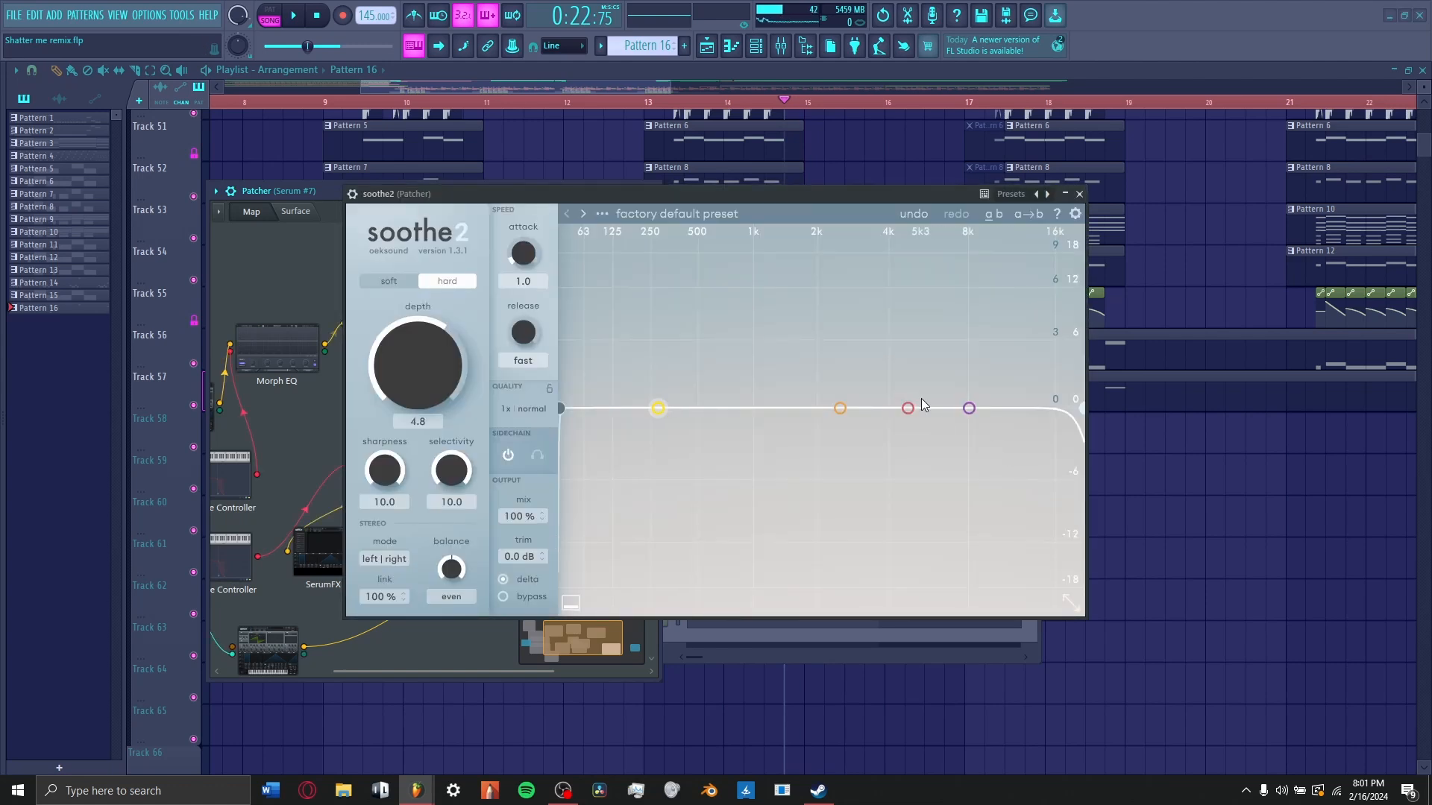
{"action": "left_click", "coordinate": [1080, 195]}
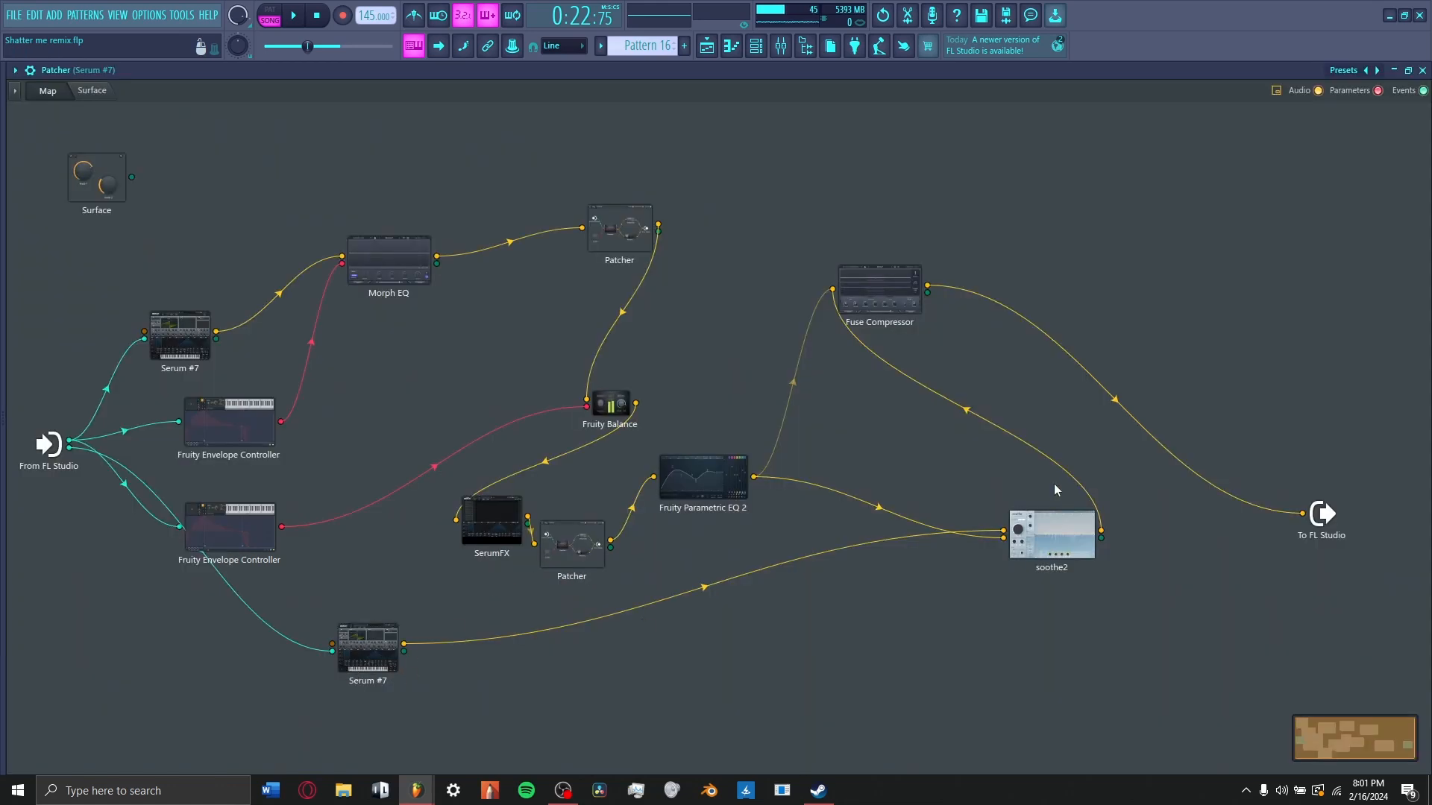
- Return to soothe2 from the Serum #7 Patcher map and turn its delta option back on
{"action": "left_click", "coordinate": [1057, 533]}
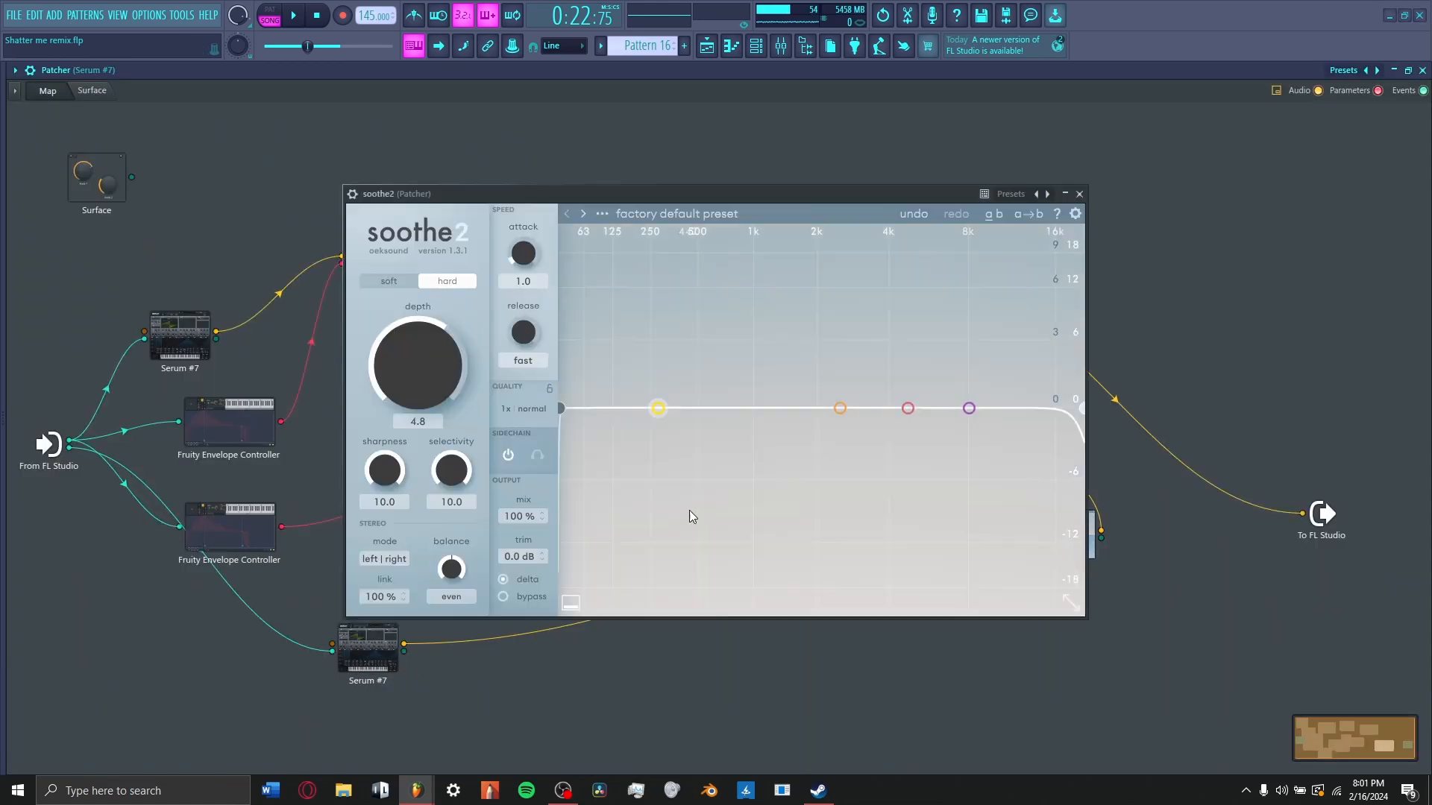
{"action": "left_click", "coordinate": [1079, 194]}
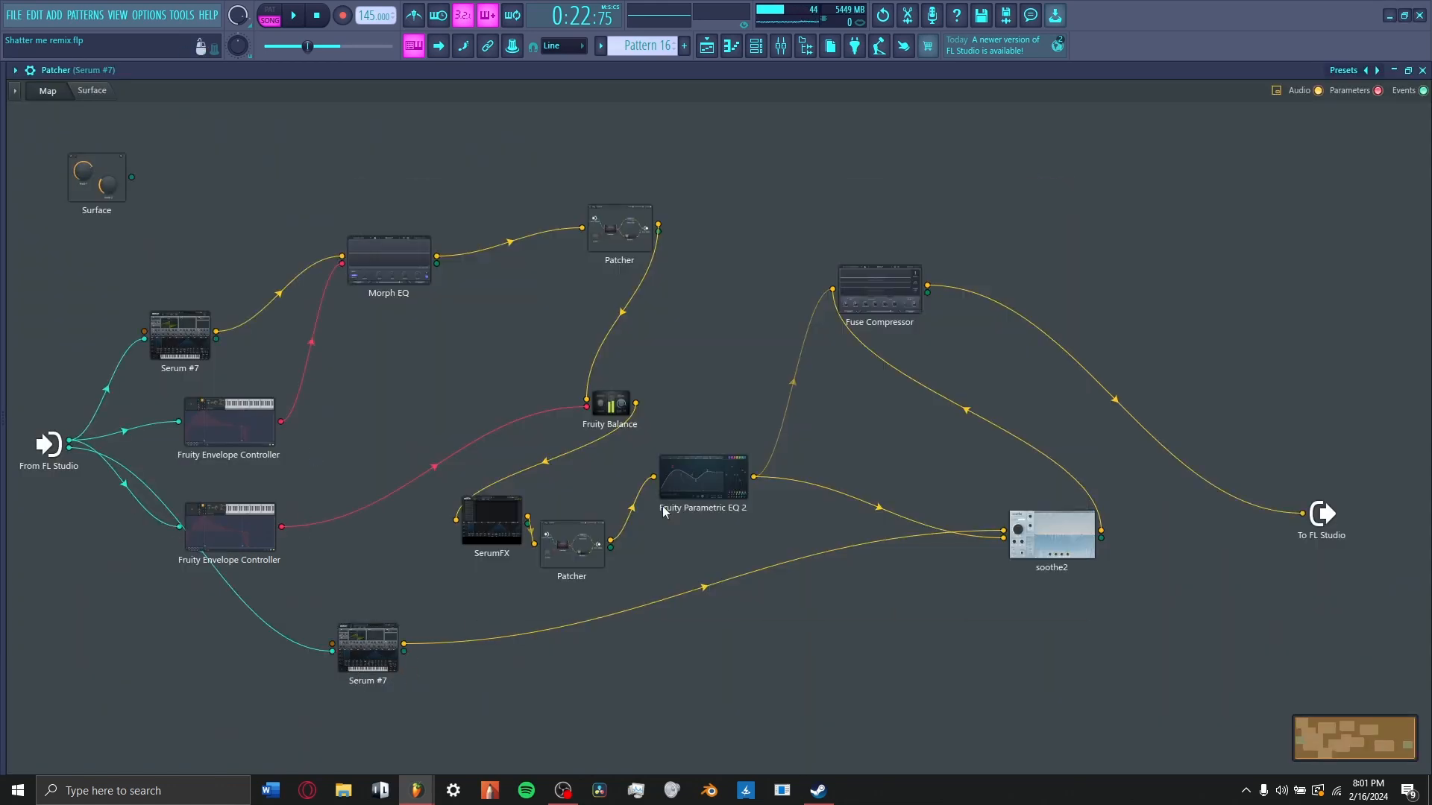
{"action": "left_click", "coordinate": [1051, 540]}
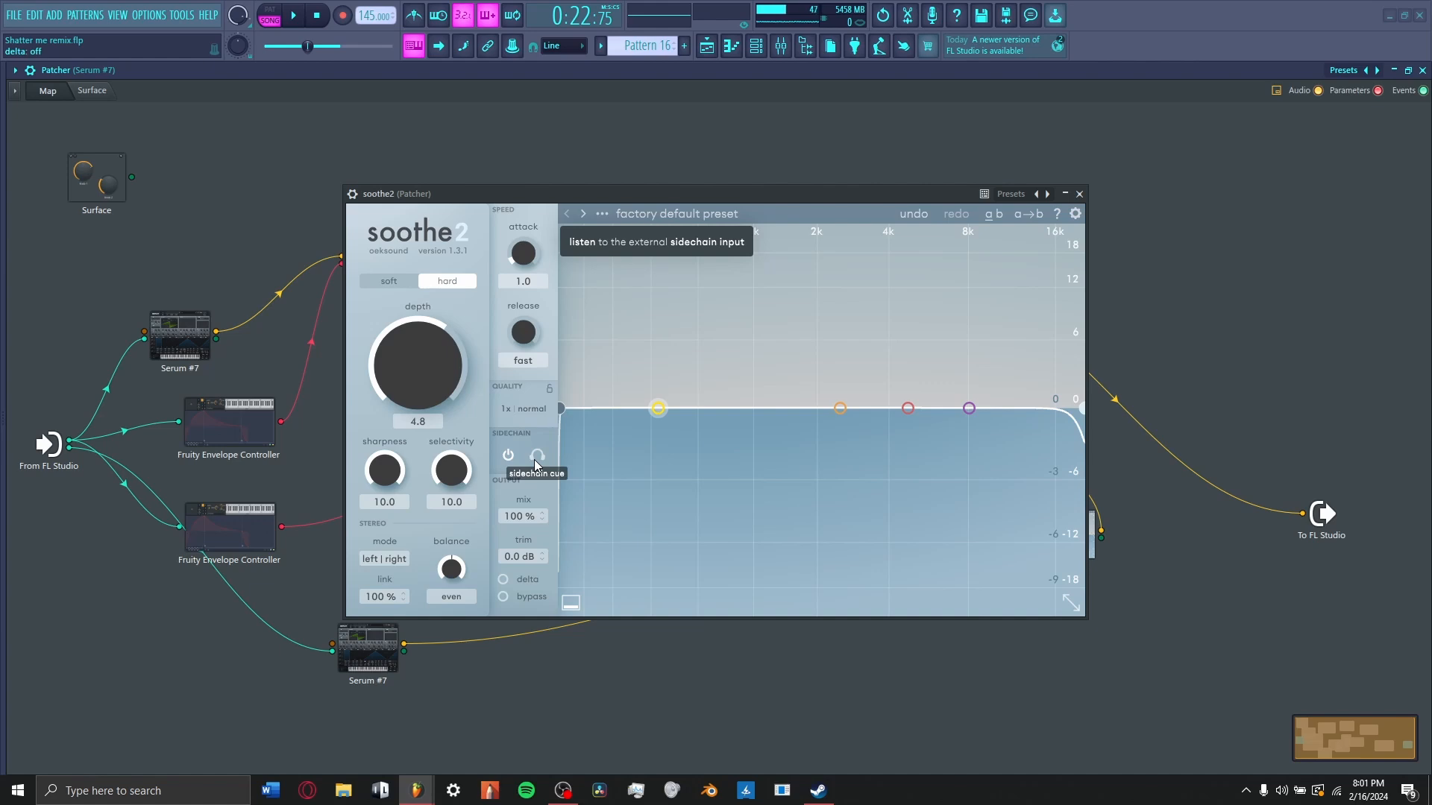
{"action": "left_click", "coordinate": [503, 580]}
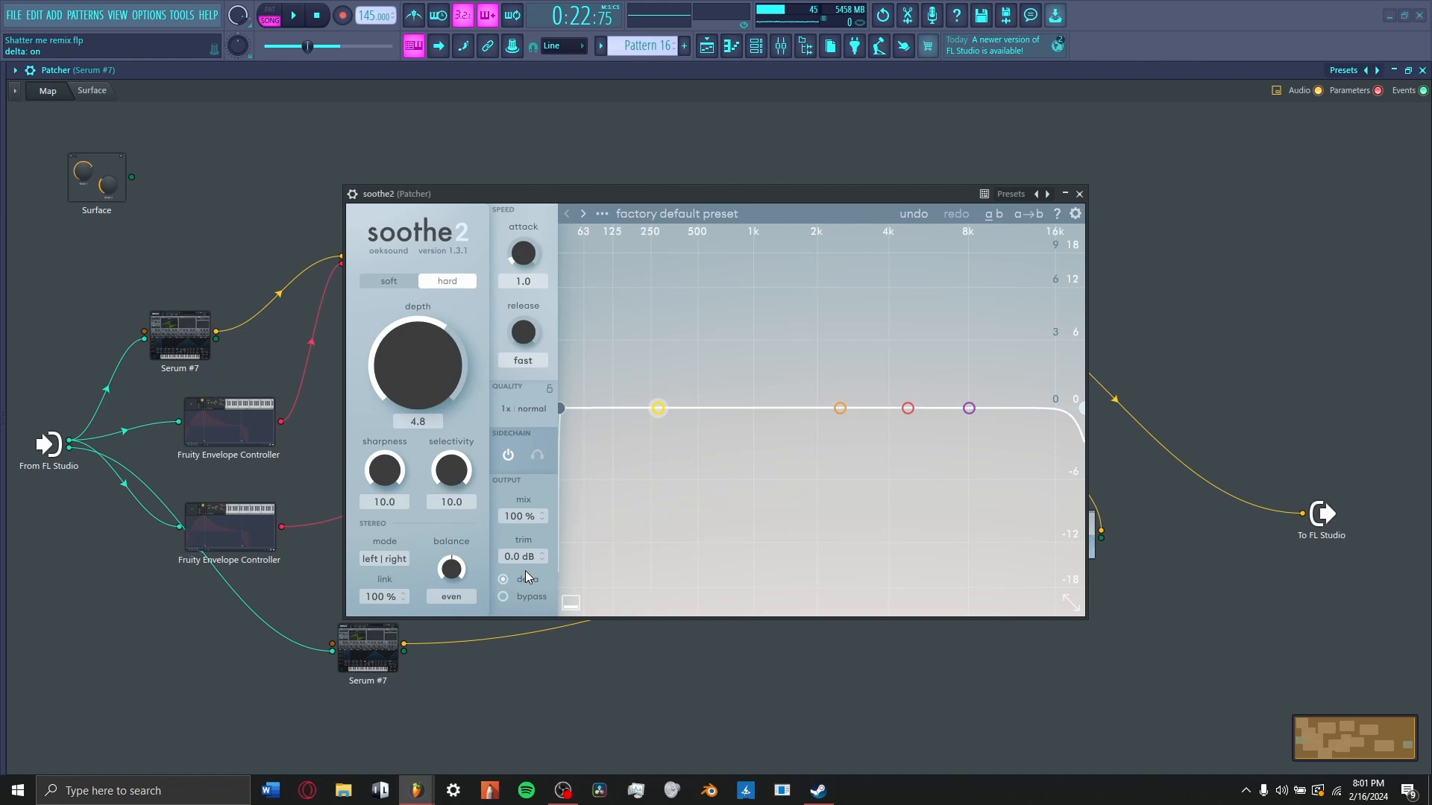
- Set soothe2's depth to 2.0, sharpness to 5.5 and selectivity to 6.6 while auditioning the bass
{"action": "key", "text": "space"}
{"action": "mouse_move", "coordinate": [432, 406]}
{"action": "left_mouse_down"}
{"action": "mouse_move", "coordinate": [440, 355]}
{"action": "mouse_move", "coordinate": [432, 391]}
{"action": "left_mouse_up"}
{"action": "key", "text": "space"}
{"action": "key", "text": "space"}
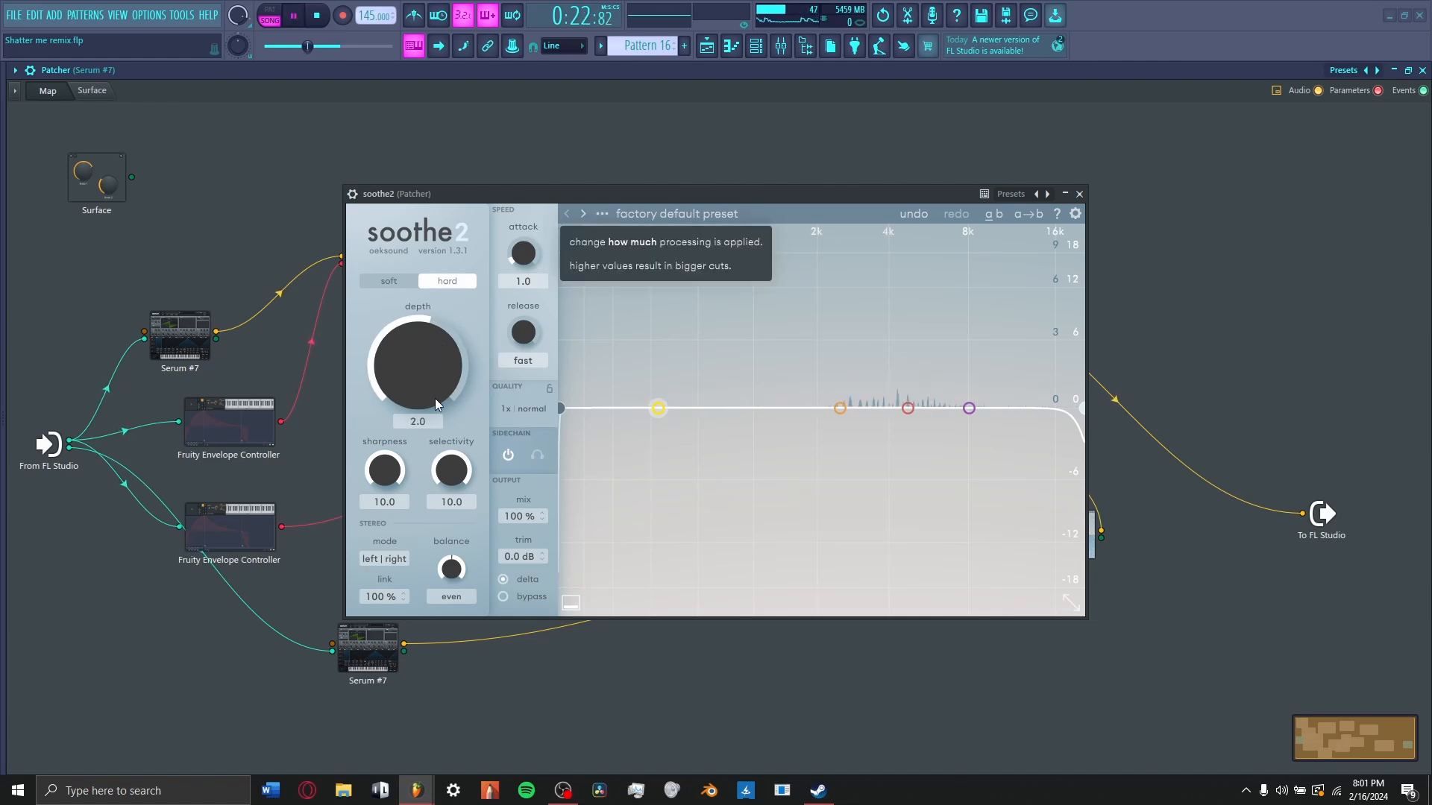
{"action": "left_click_drag", "start_coordinate": [384, 472], "coordinate": [369, 511]}
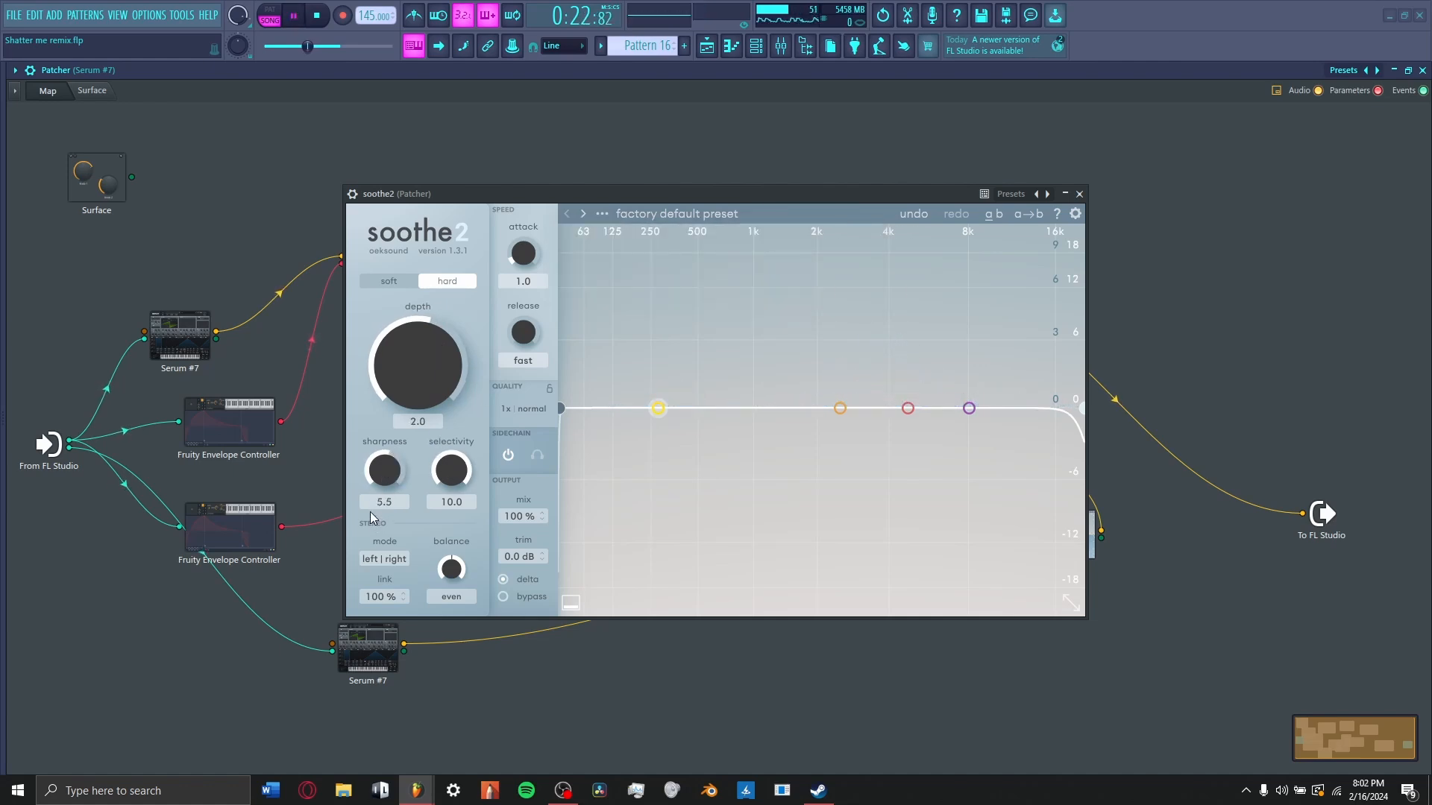
{"action": "mouse_move", "coordinate": [450, 470]}
{"action": "left_mouse_down"}
{"action": "mouse_move", "coordinate": [441, 483]}
{"action": "mouse_move", "coordinate": [450, 475]}
{"action": "left_mouse_up"}
{"action": "key", "text": "space"}
- Audition the Serum #7 Patcher chain and recheck the soothe2 settings
{"action": "left_click", "coordinate": [1085, 193]}
{"action": "key", "text": "space"}
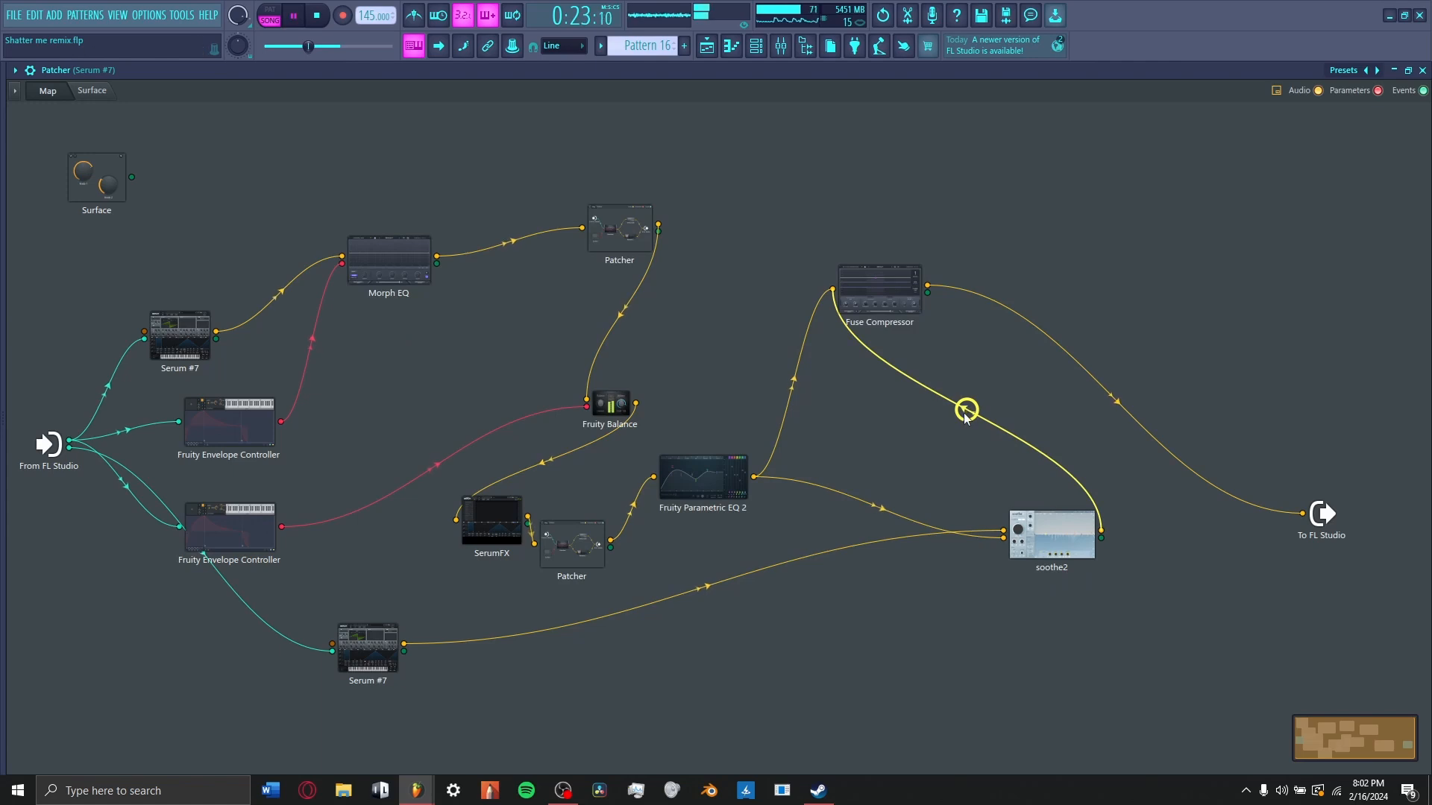
{"action": "key", "text": "space"}
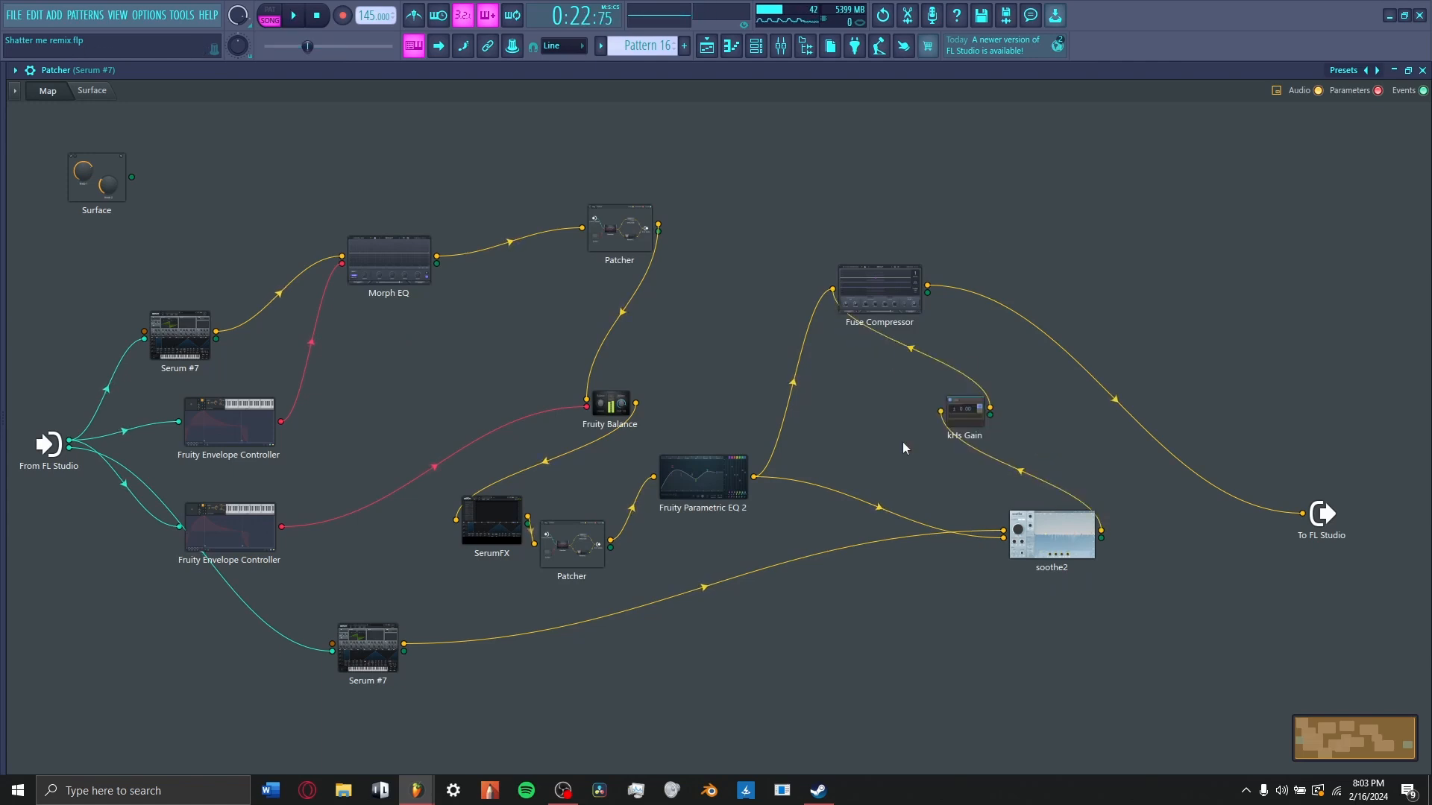
{"action": "left_click", "coordinate": [1046, 553]}
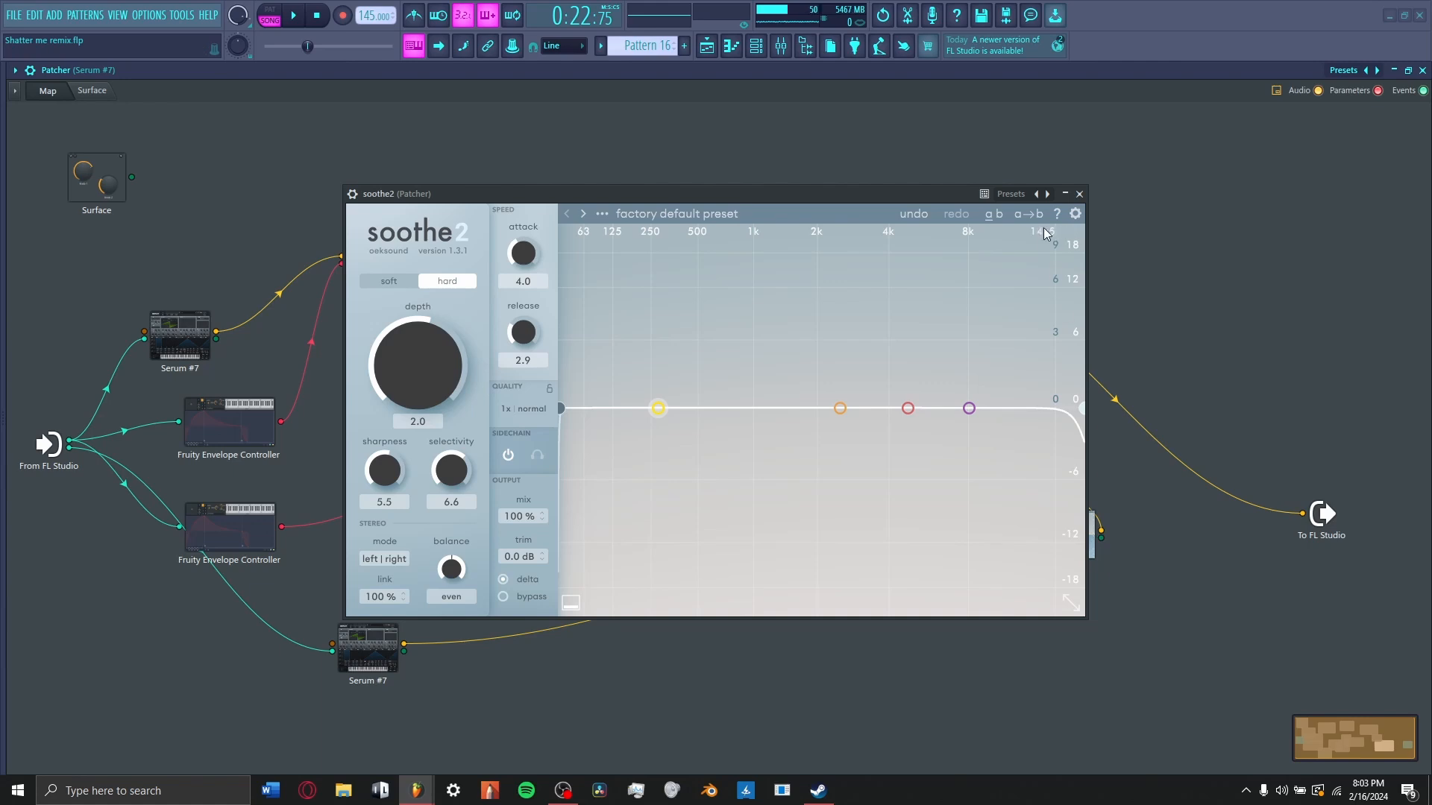
{"action": "left_click", "coordinate": [1080, 195]}
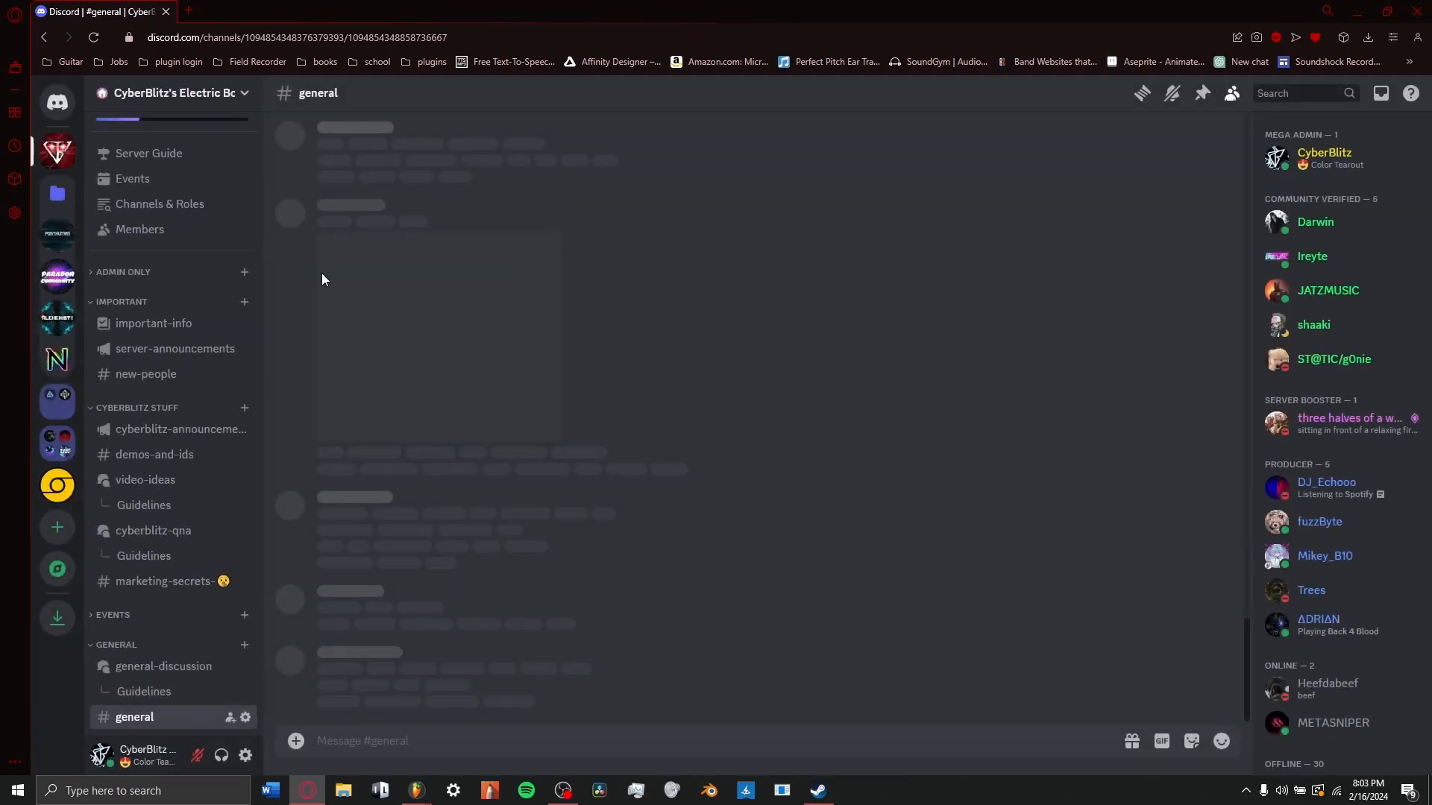
{"action": "scroll", "coordinate": [134, 459], "scroll_direction": "down", "scroll_amount": 2}
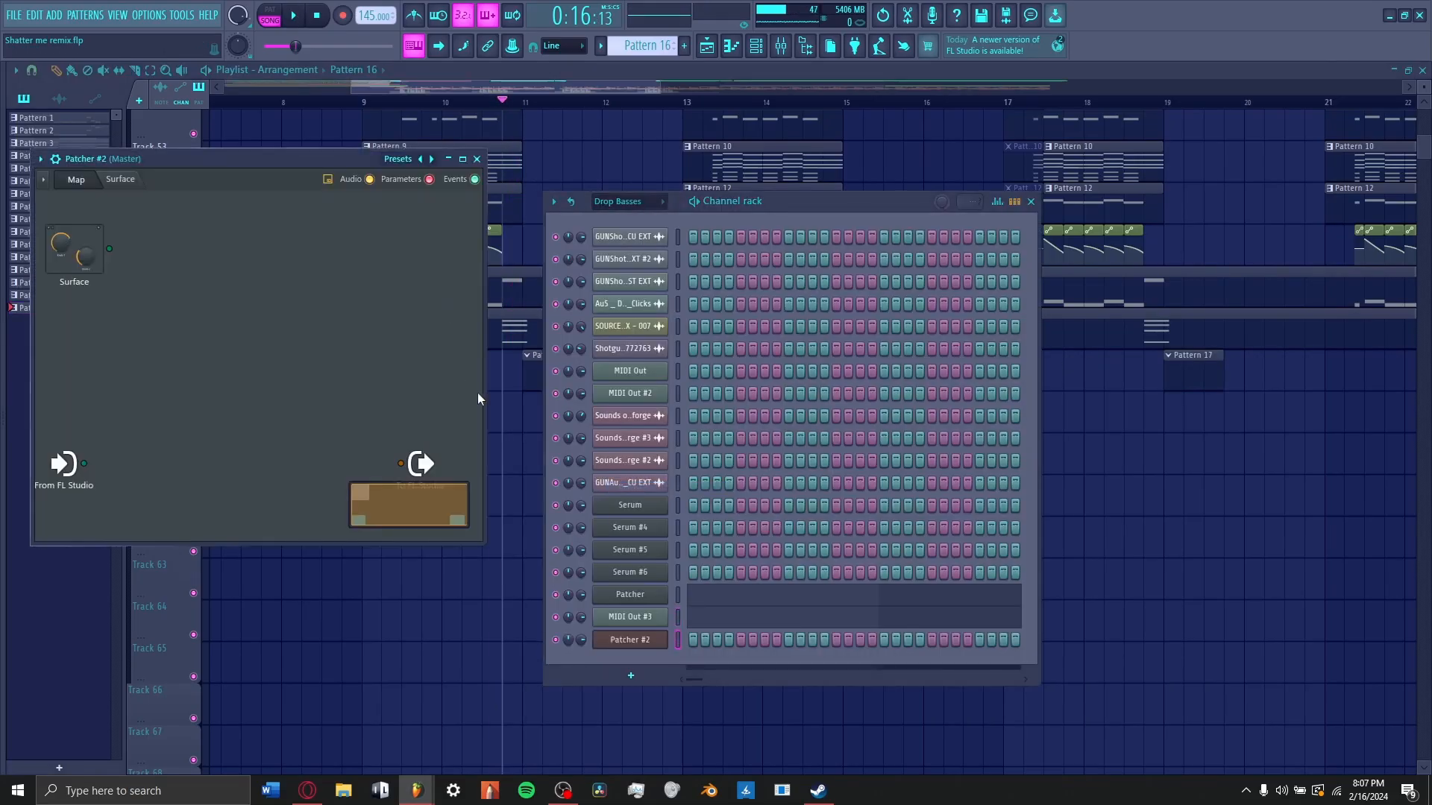
- Load a preset with two blendable synths into Patcher #2 and add the Current synth inside Synth 1
{"action": "left_click", "coordinate": [388, 159]}
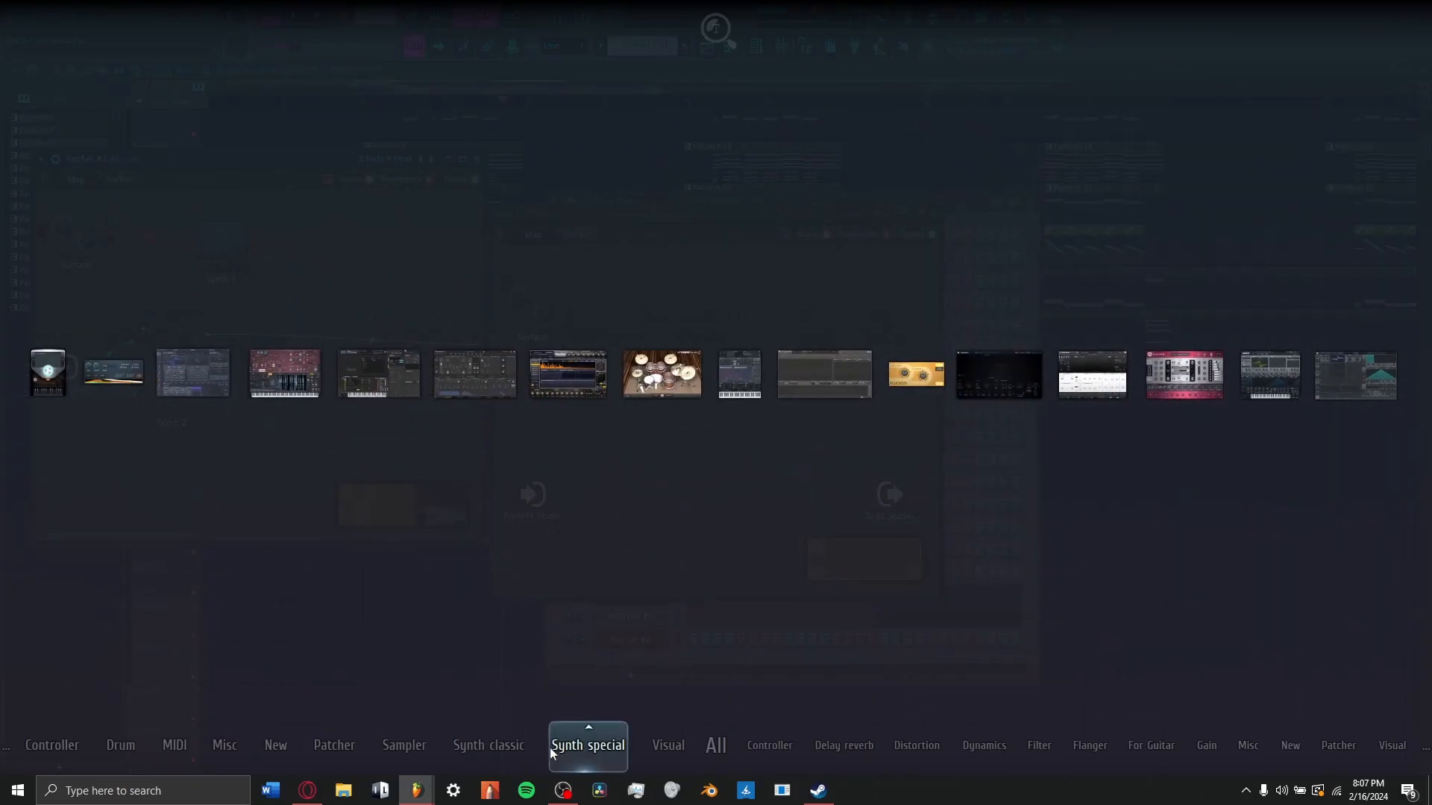
{"action": "mouse_move", "coordinate": [502, 750]}
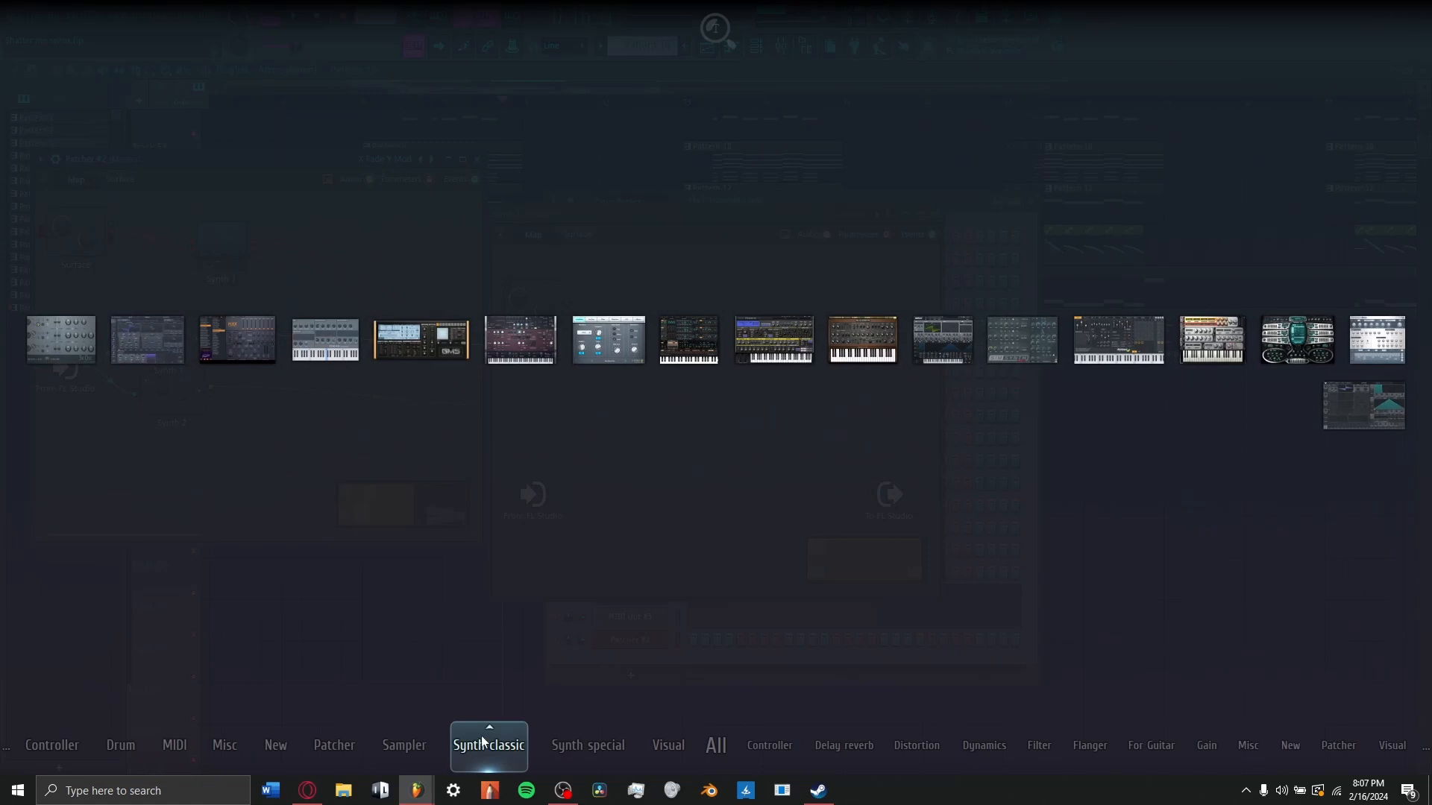
{"action": "left_click_drag", "start_coordinate": [189, 357], "coordinate": [709, 406]}
- Load the Asymmetrik wavetable in Current's oscillator A and modulate its position with Curve 6, adding a rising point to the curve
{"action": "left_click", "coordinate": [636, 240]}
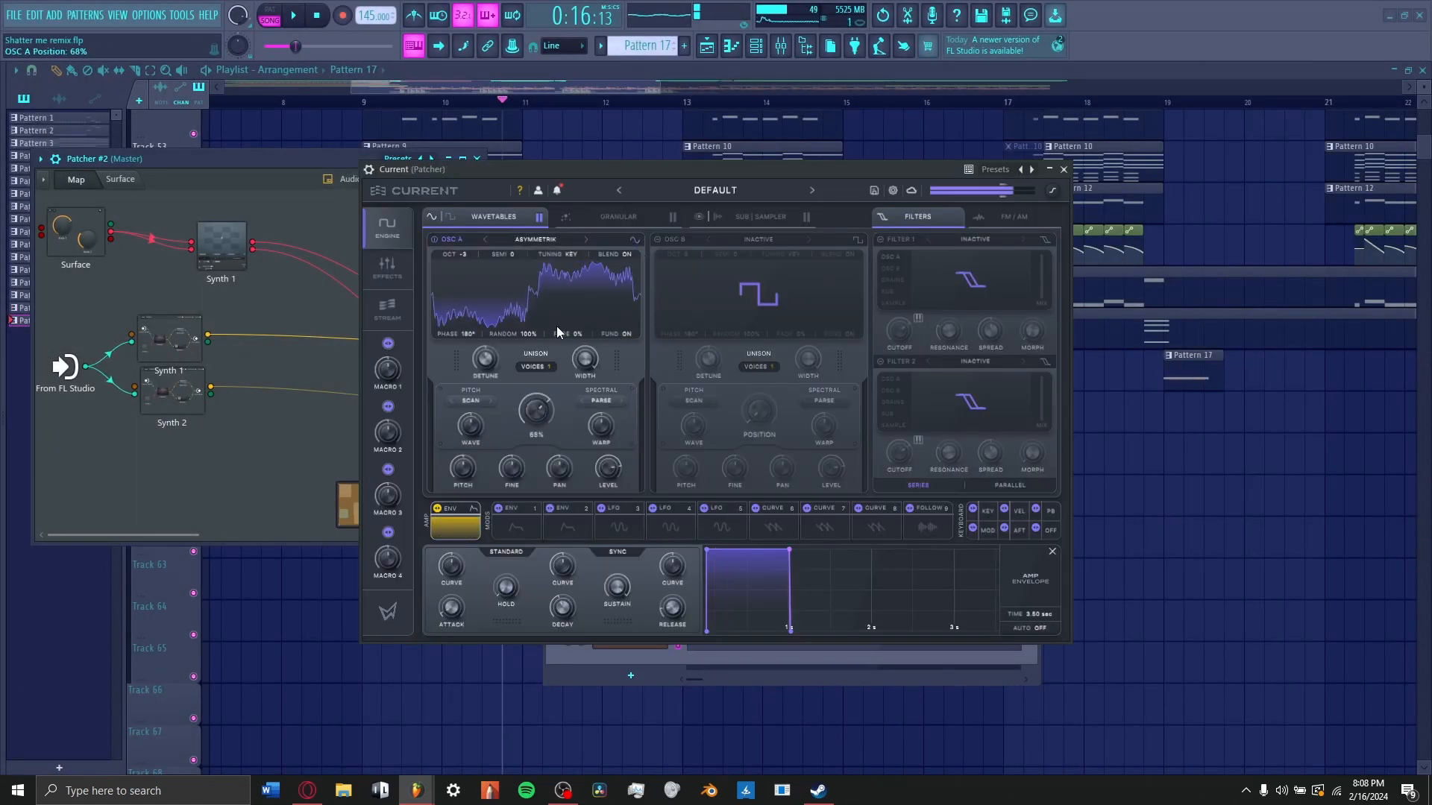
{"action": "left_click", "coordinate": [619, 526]}
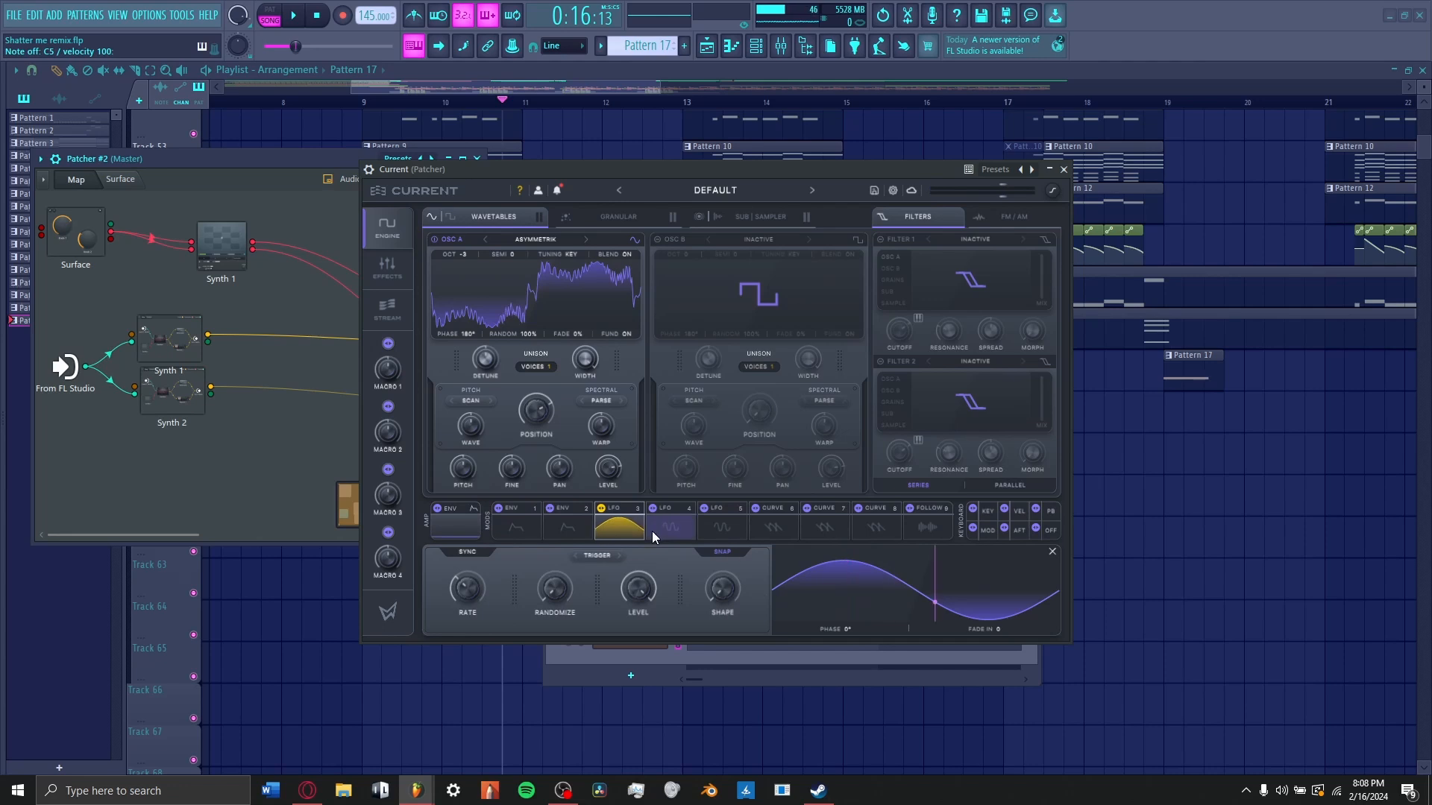
{"action": "left_click", "coordinate": [772, 525]}
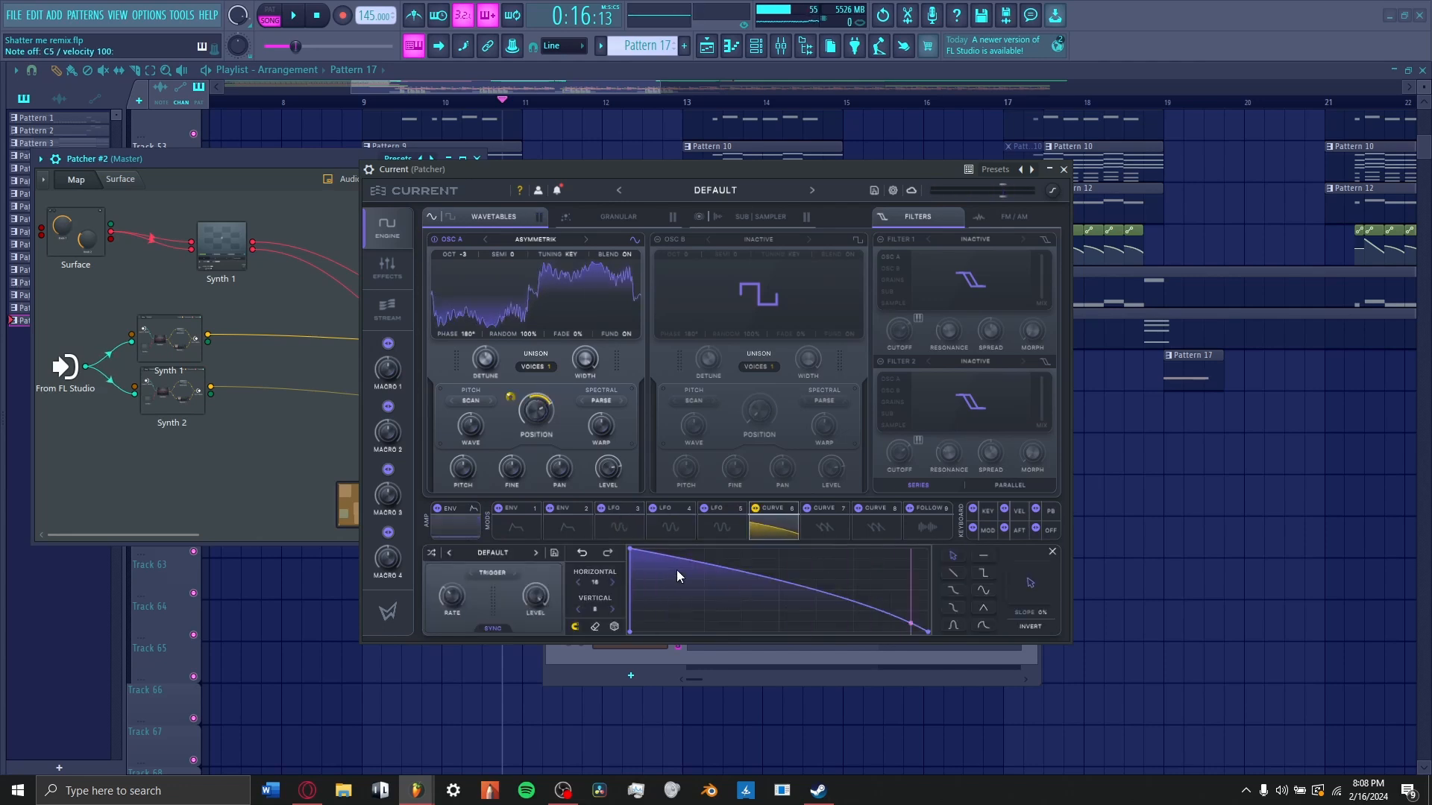
{"action": "left_click", "coordinate": [696, 561]}
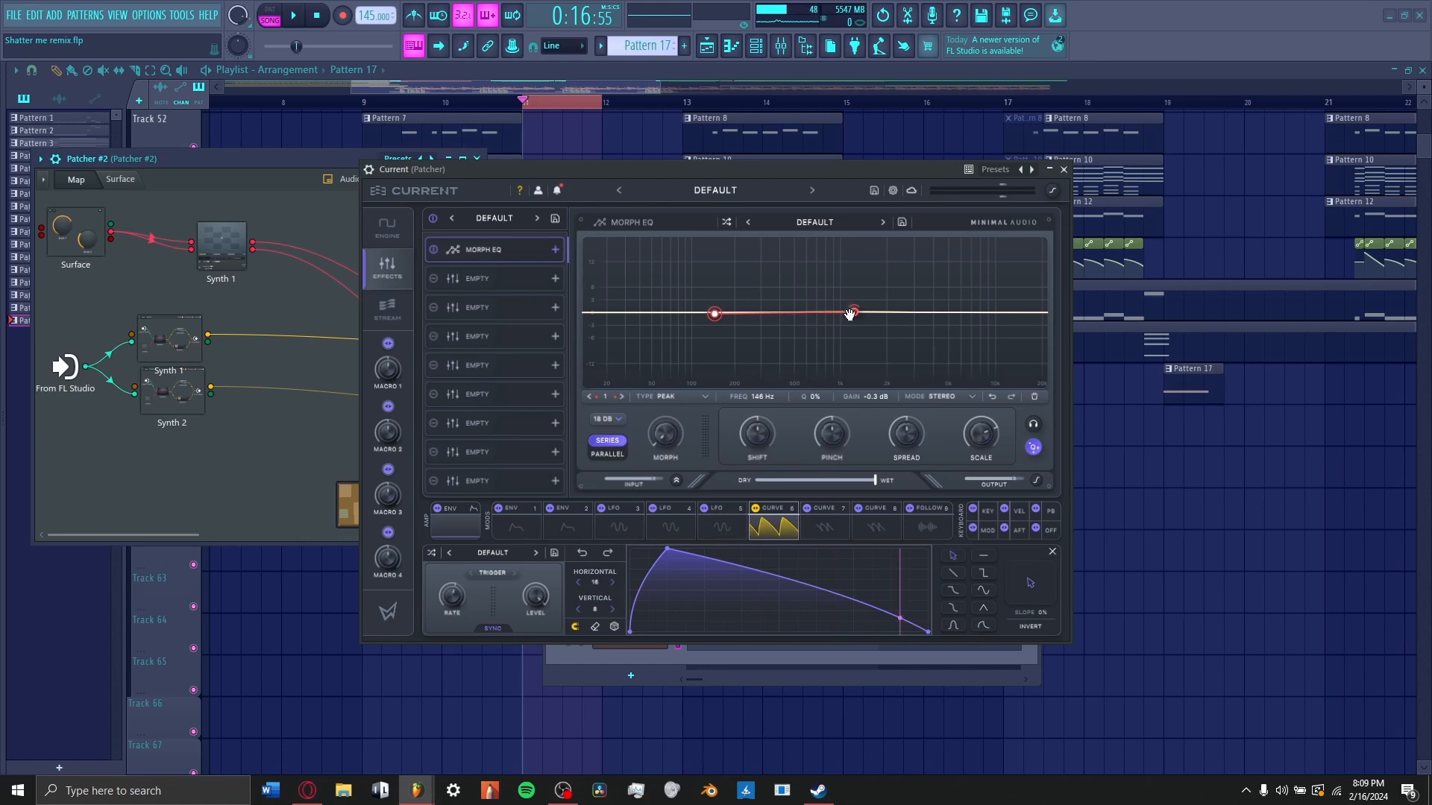
- Shape the Morph EQ peak band's morph path with one point at 4.88 kHz, and turn on oscillator B
{"action": "left_click_drag", "start_coordinate": [850, 315], "coordinate": [870, 262]}
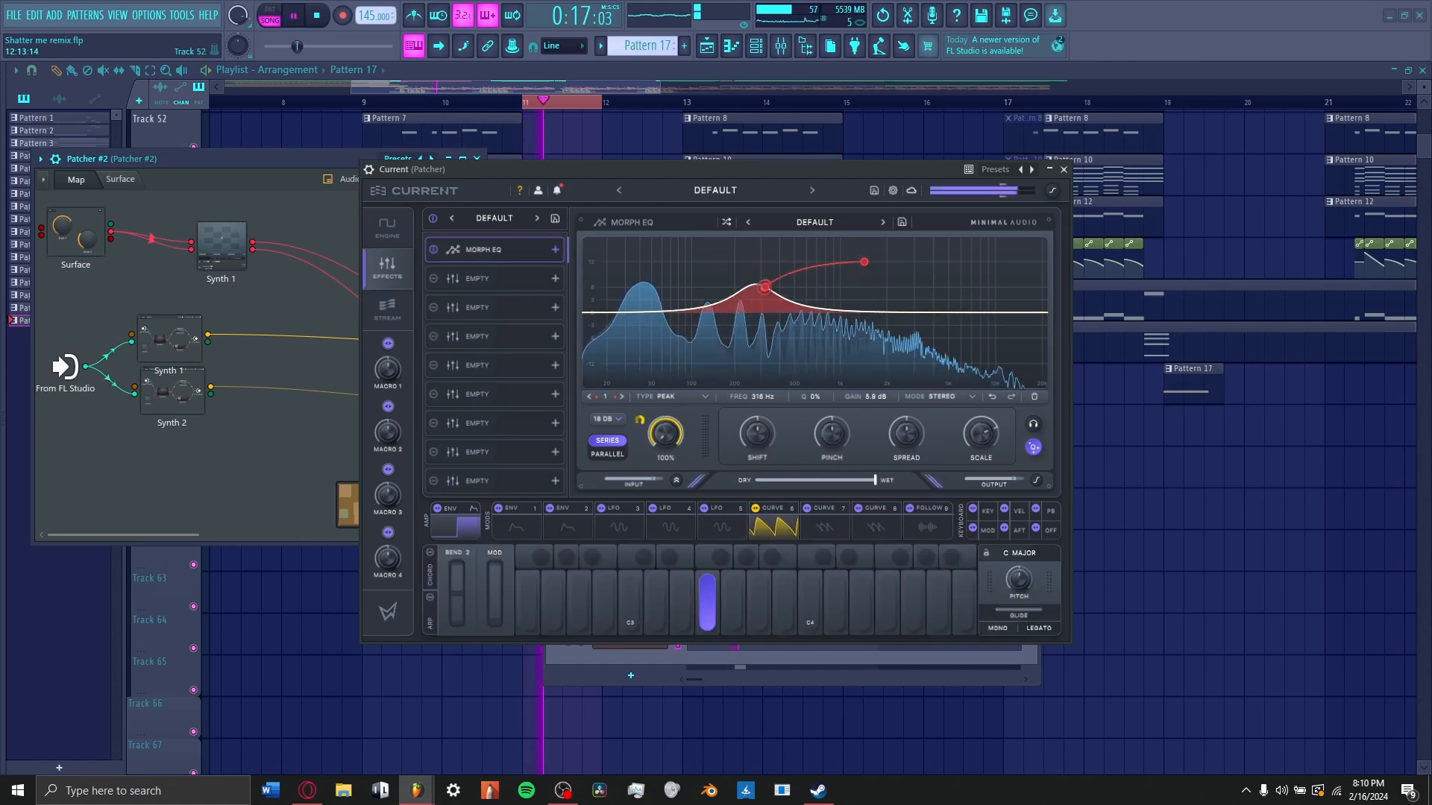
{"action": "left_click_drag", "start_coordinate": [768, 288], "coordinate": [943, 277]}
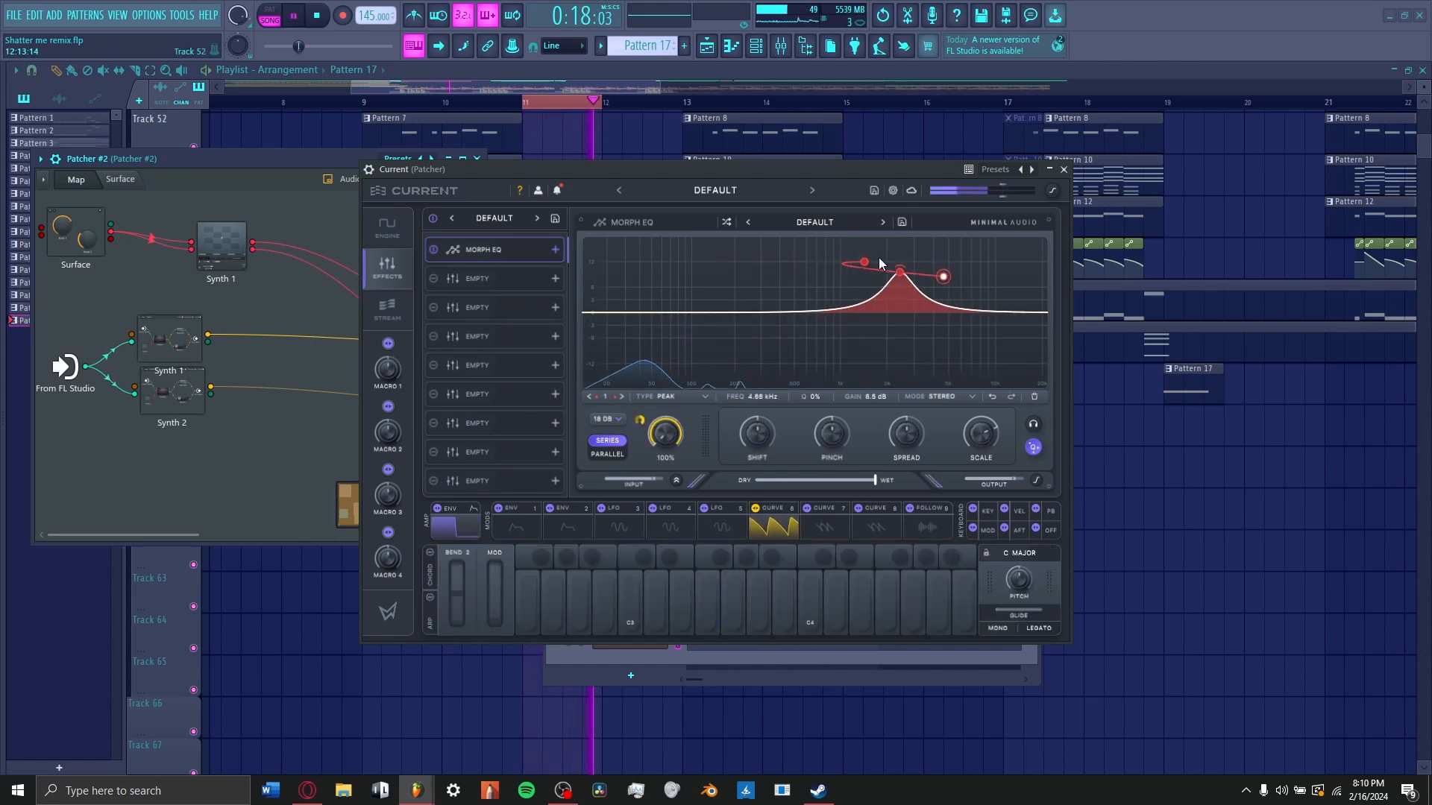
{"action": "left_click", "coordinate": [387, 228]}
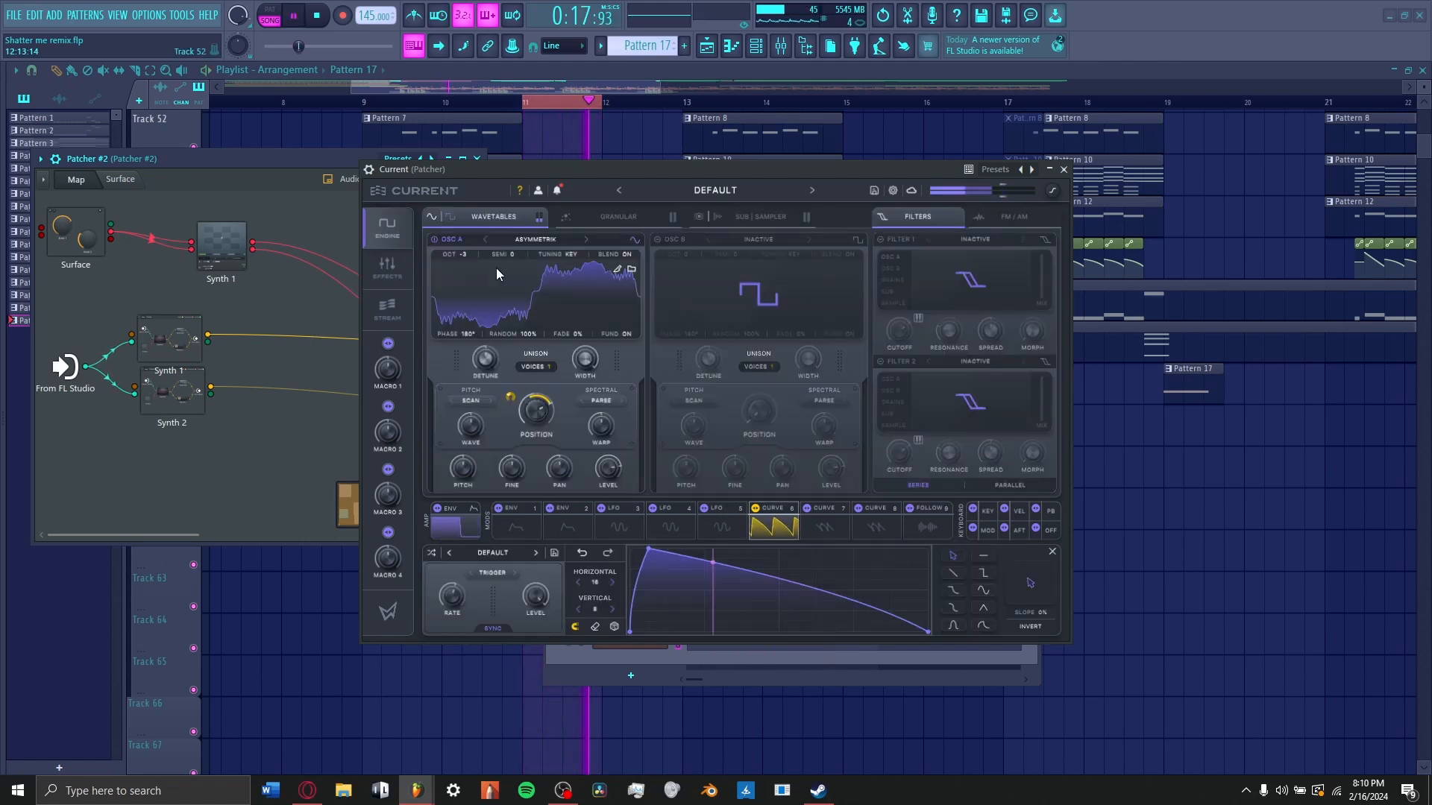
{"action": "left_click", "coordinate": [663, 240]}
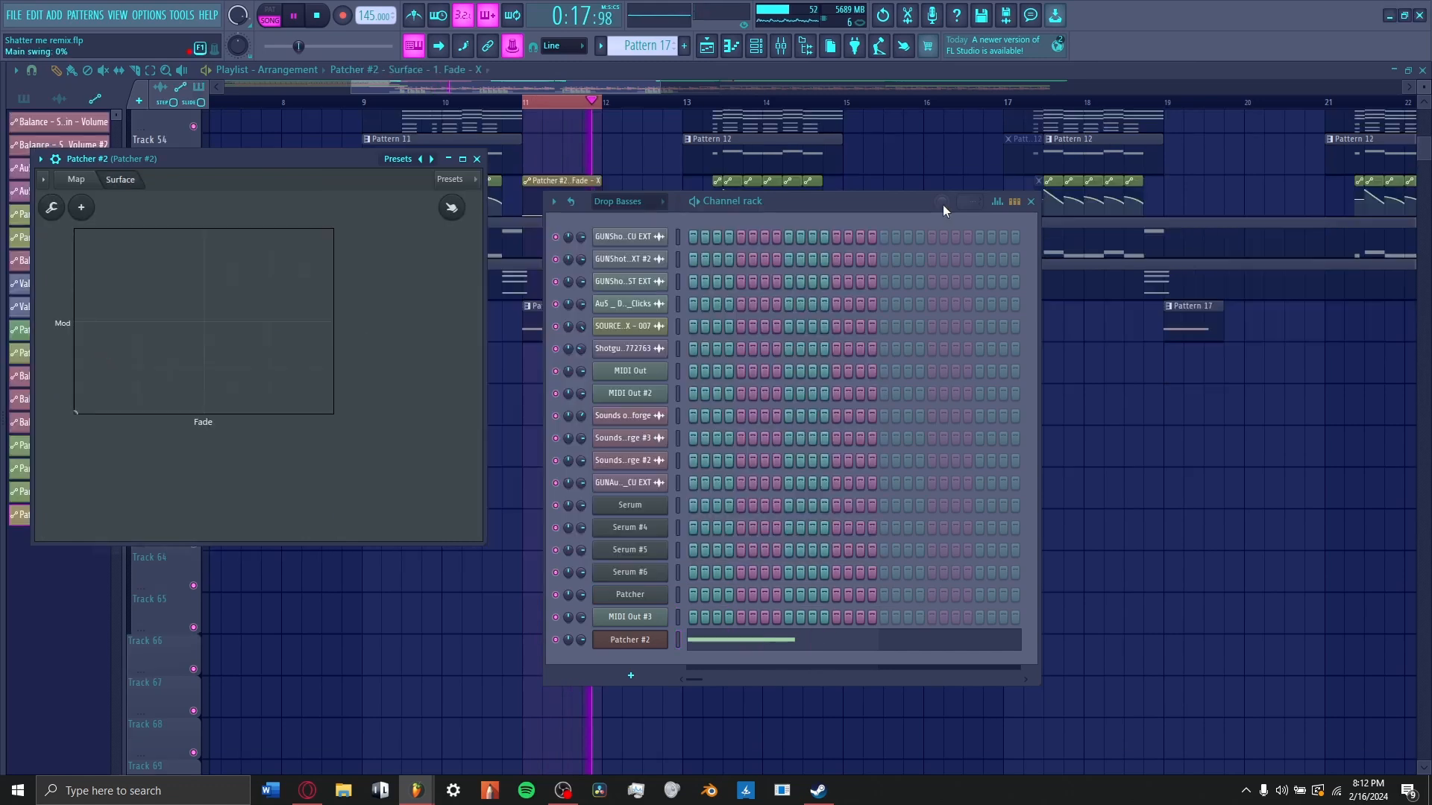
- Close the Patcher #2 and channel rack windows to reach the playlist, and add Current inside Patcher #2's Synth 2
{"action": "left_click", "coordinate": [477, 158]}
{"action": "left_click", "coordinate": [1031, 202]}
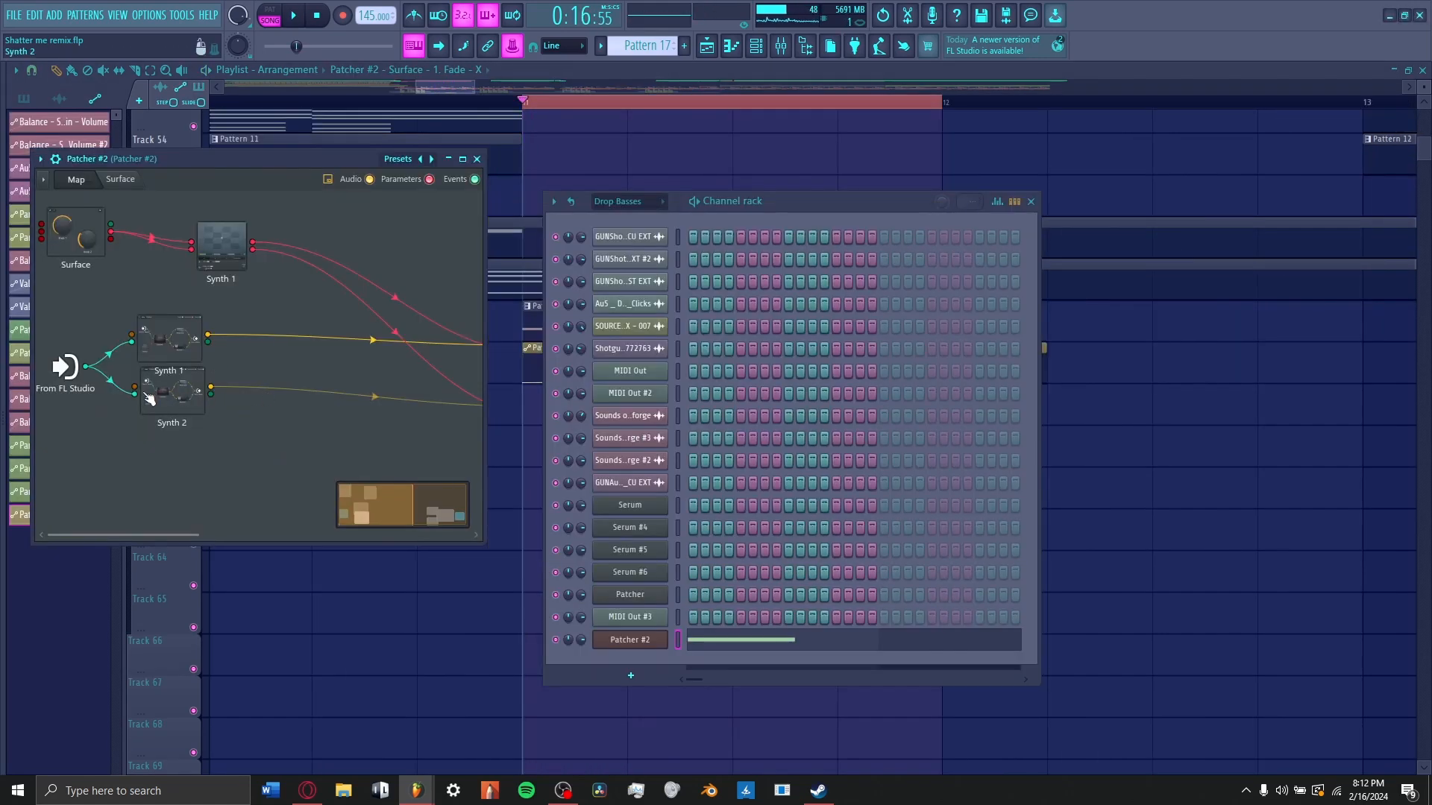
{"action": "left_click", "coordinate": [197, 415]}
{"action": "right_click", "coordinate": [579, 406]}
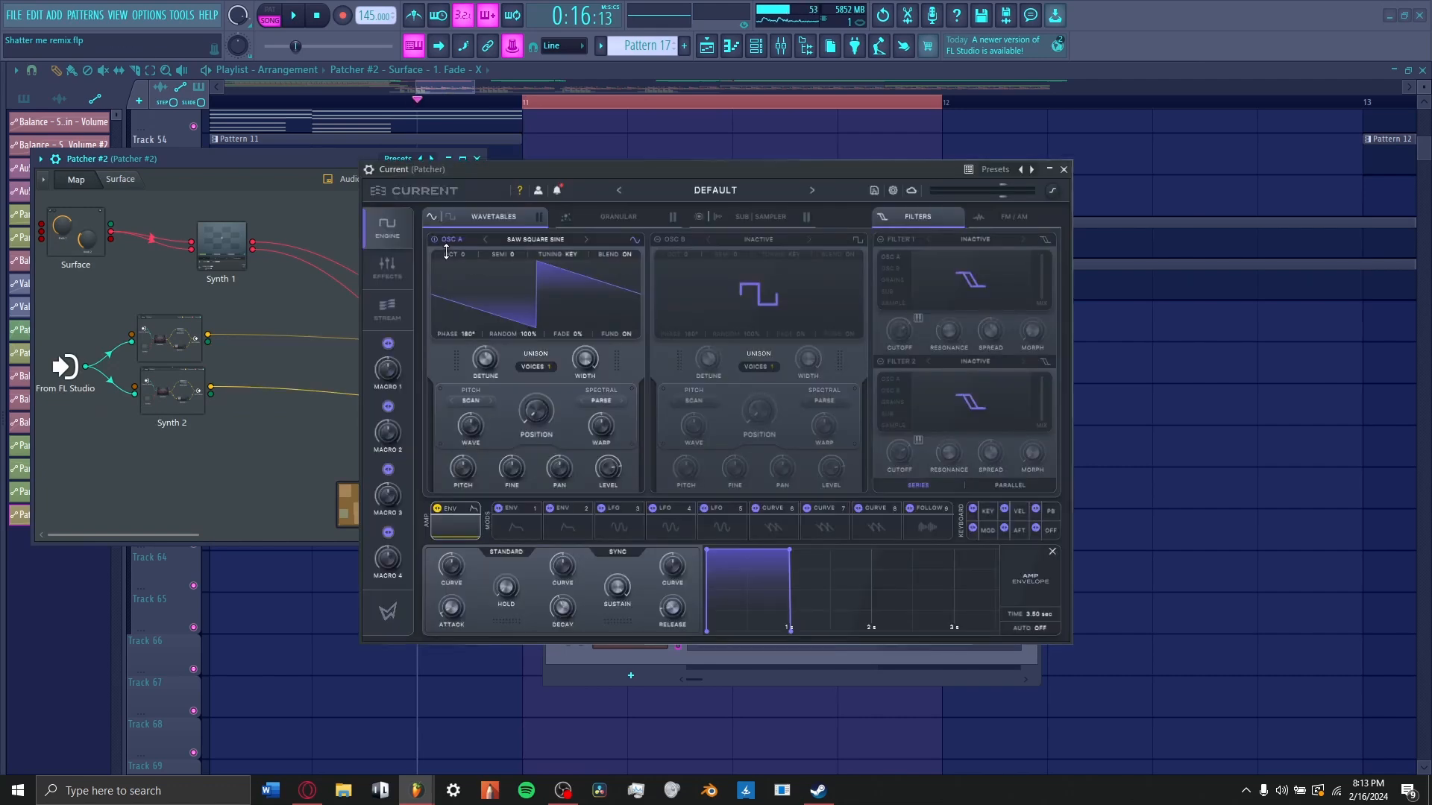
- Load the Electric Talk wavetable in Current's oscillator A and adjust its position
{"action": "left_click", "coordinate": [518, 245]}
{"action": "left_click", "coordinate": [467, 395]}
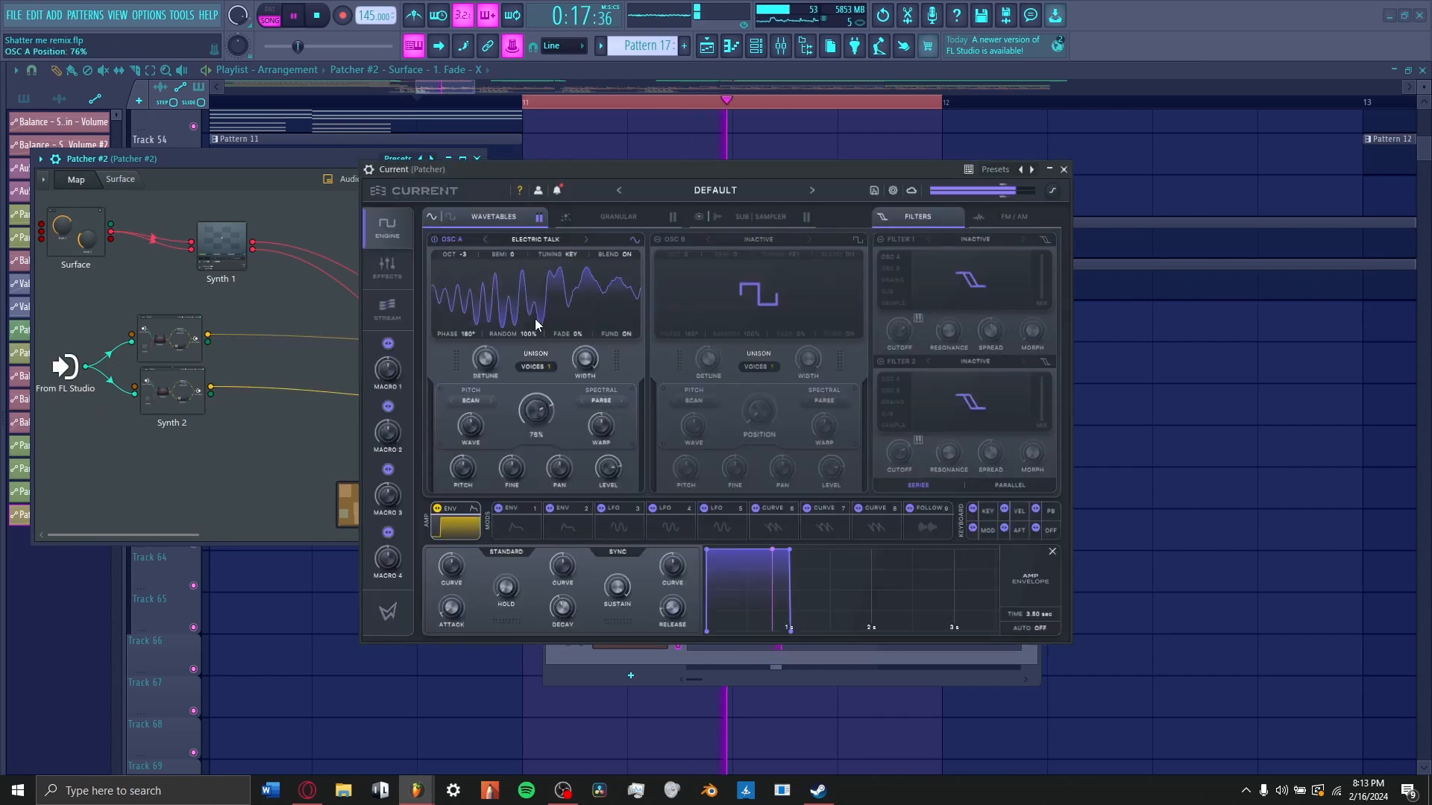
{"action": "left_click_drag", "start_coordinate": [536, 326], "coordinate": [537, 354]}
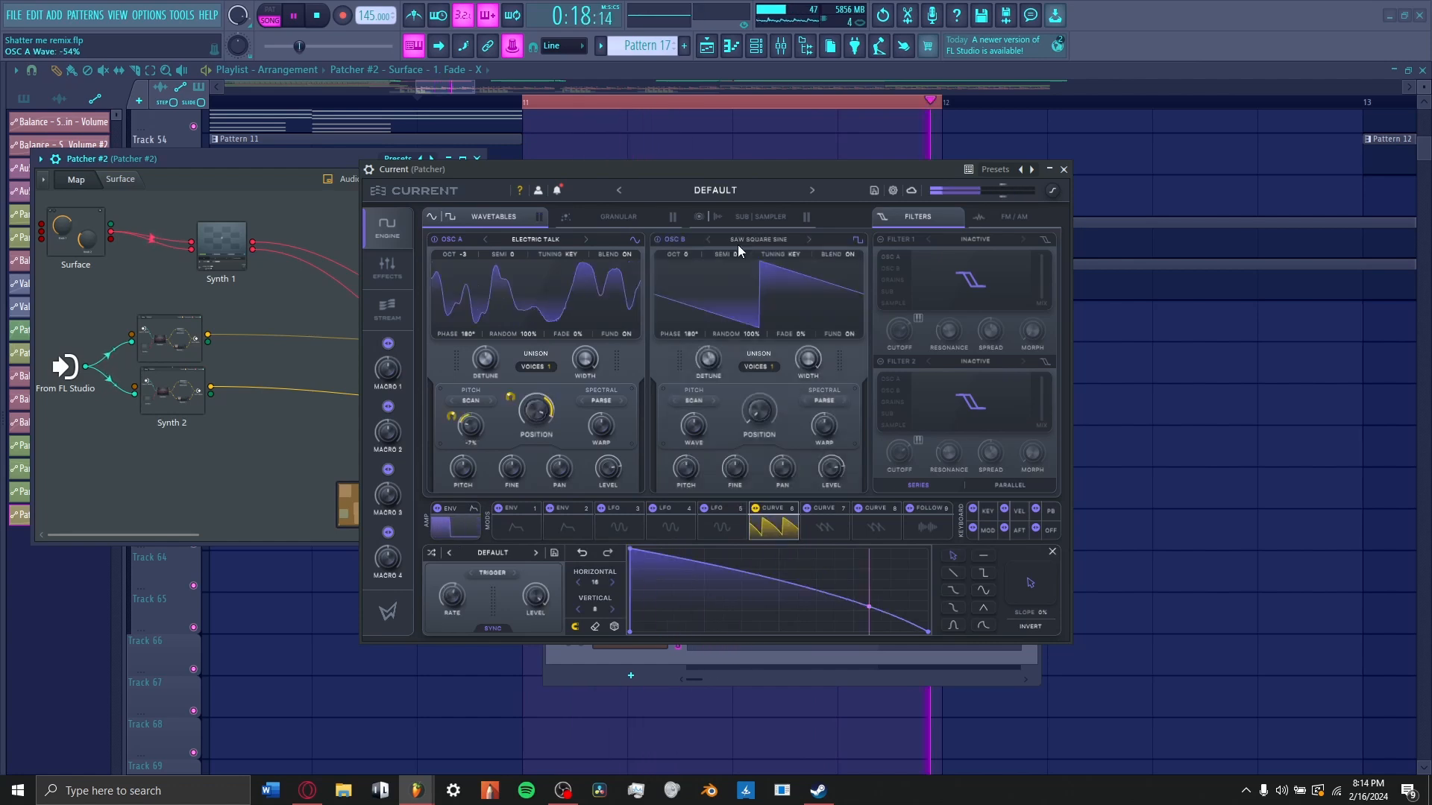
- Load the Au5 DAW Nation Prism wavetable in oscillator B and add Swarm Reverb to Current's effects
{"action": "left_click", "coordinate": [742, 245]}
{"action": "left_click", "coordinate": [691, 301]}
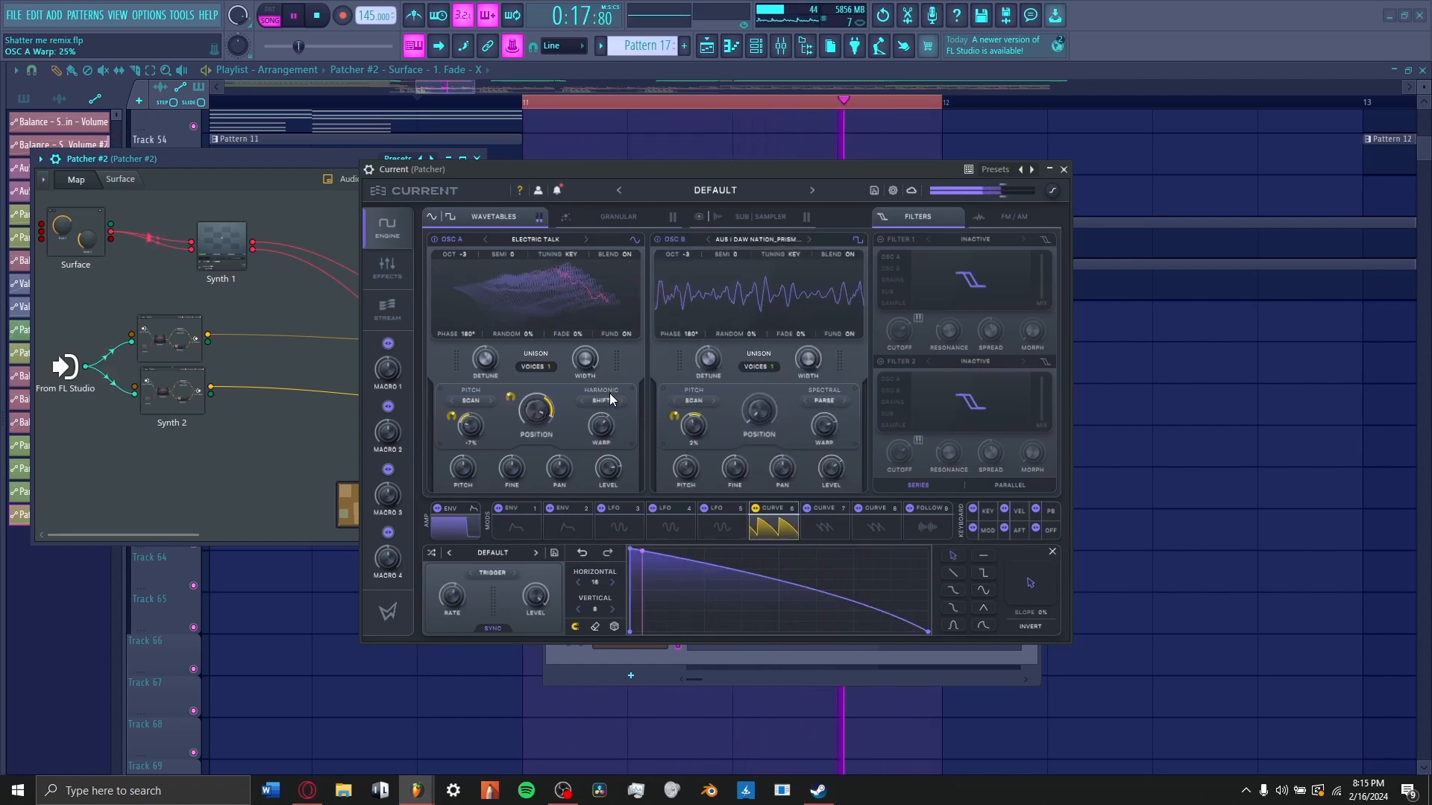
{"action": "left_click", "coordinate": [387, 268]}
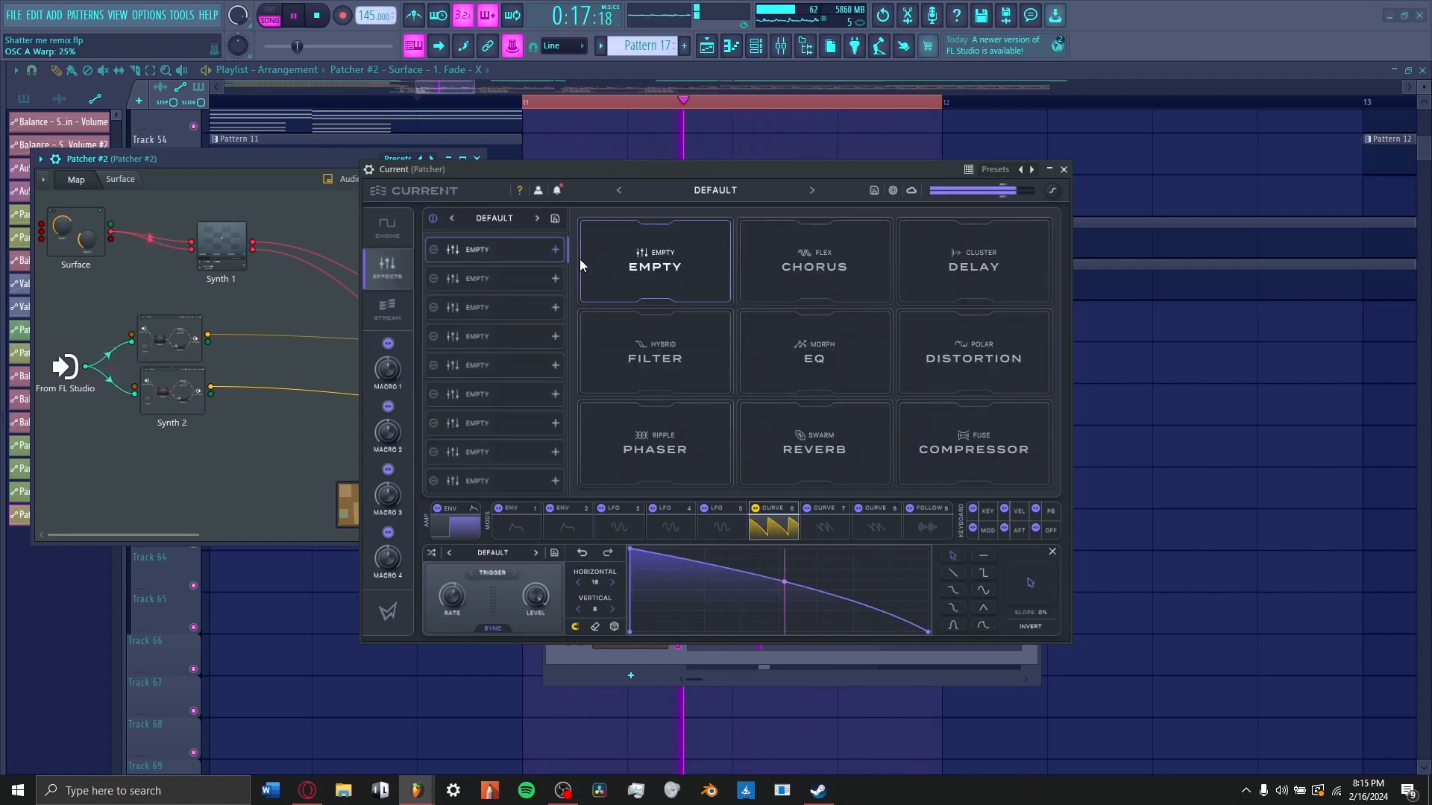
{"action": "left_click", "coordinate": [780, 430]}
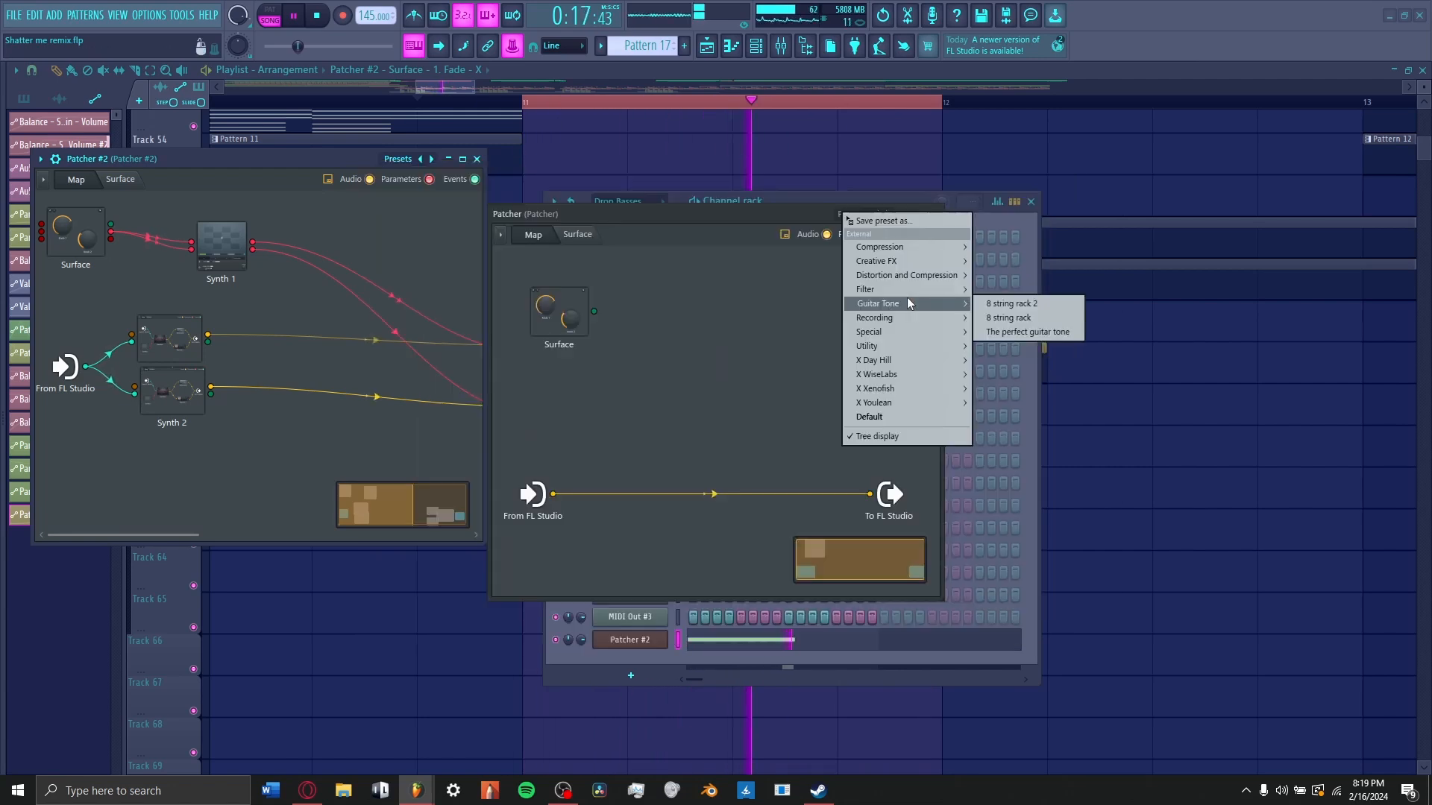
- Load the Typical Growl Processing preset from the Distortion and Compression category into the nested Patcher
{"action": "mouse_move", "coordinate": [907, 275]}
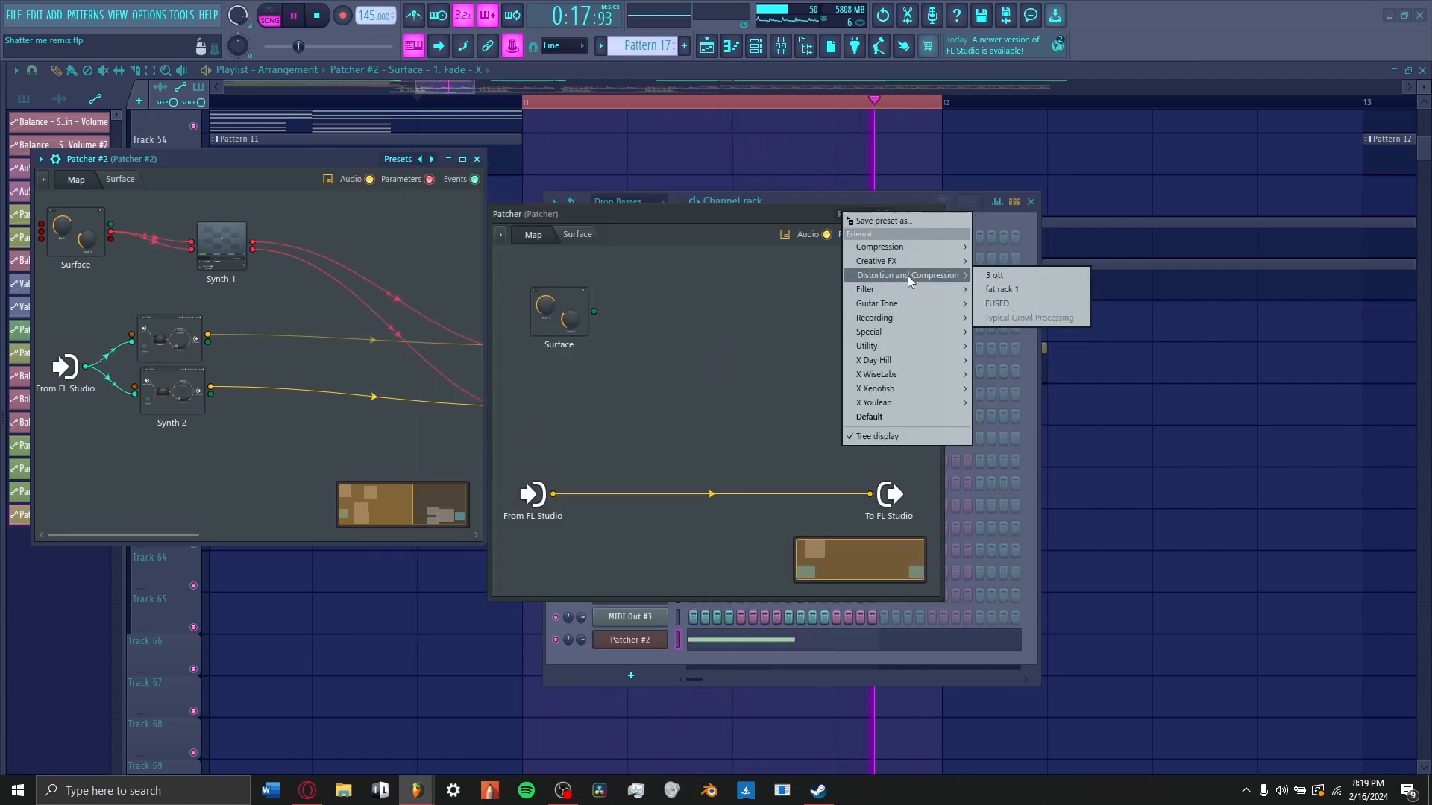
{"action": "left_click", "coordinate": [1029, 318]}
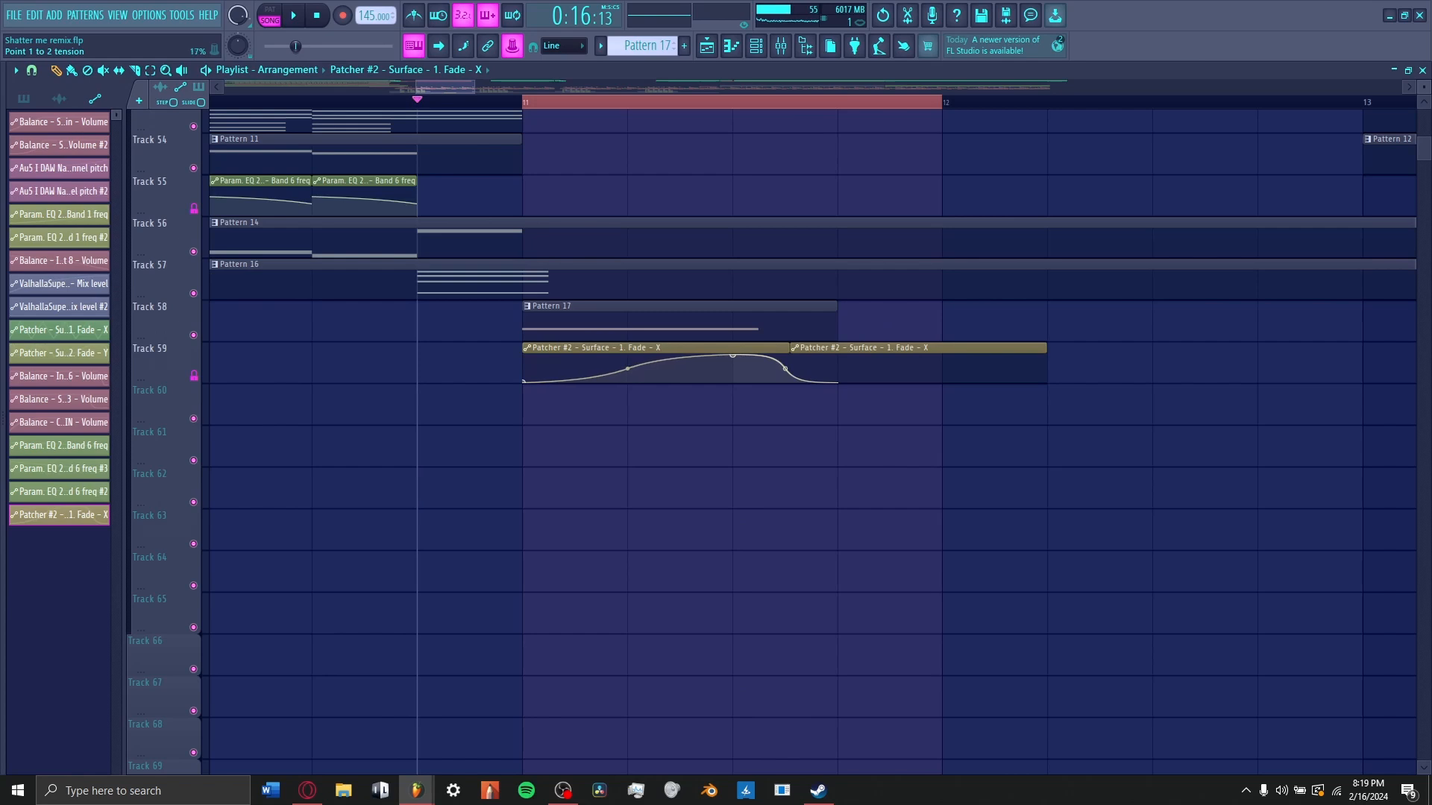
- Audition the Pattern 17 section with its fade automation and reopen Patcher #2 from the Drop Basses group
{"action": "key", "text": "space"}
{"action": "key", "text": "space"}
{"action": "left_click", "coordinate": [756, 46]}
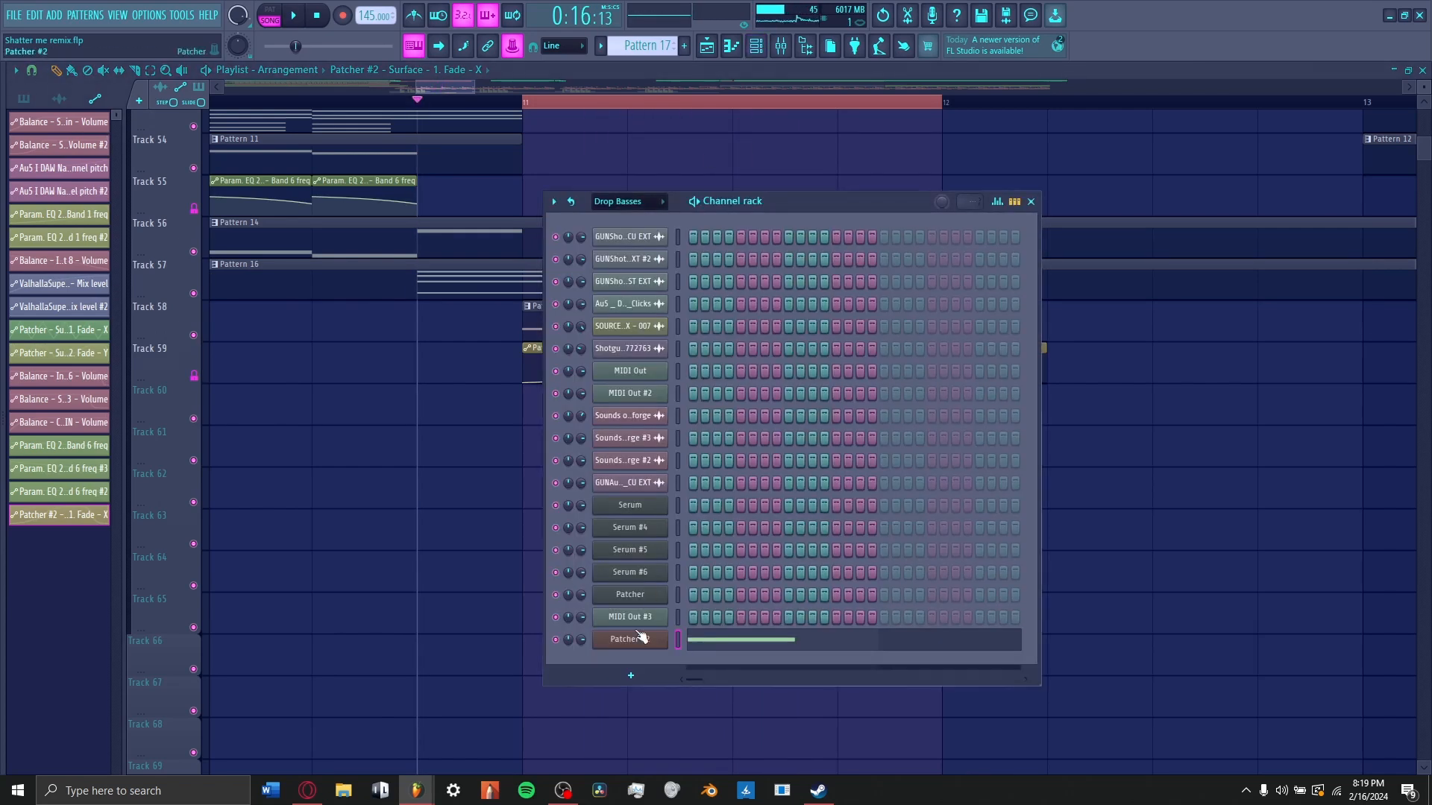
{"action": "left_click", "coordinate": [642, 638]}
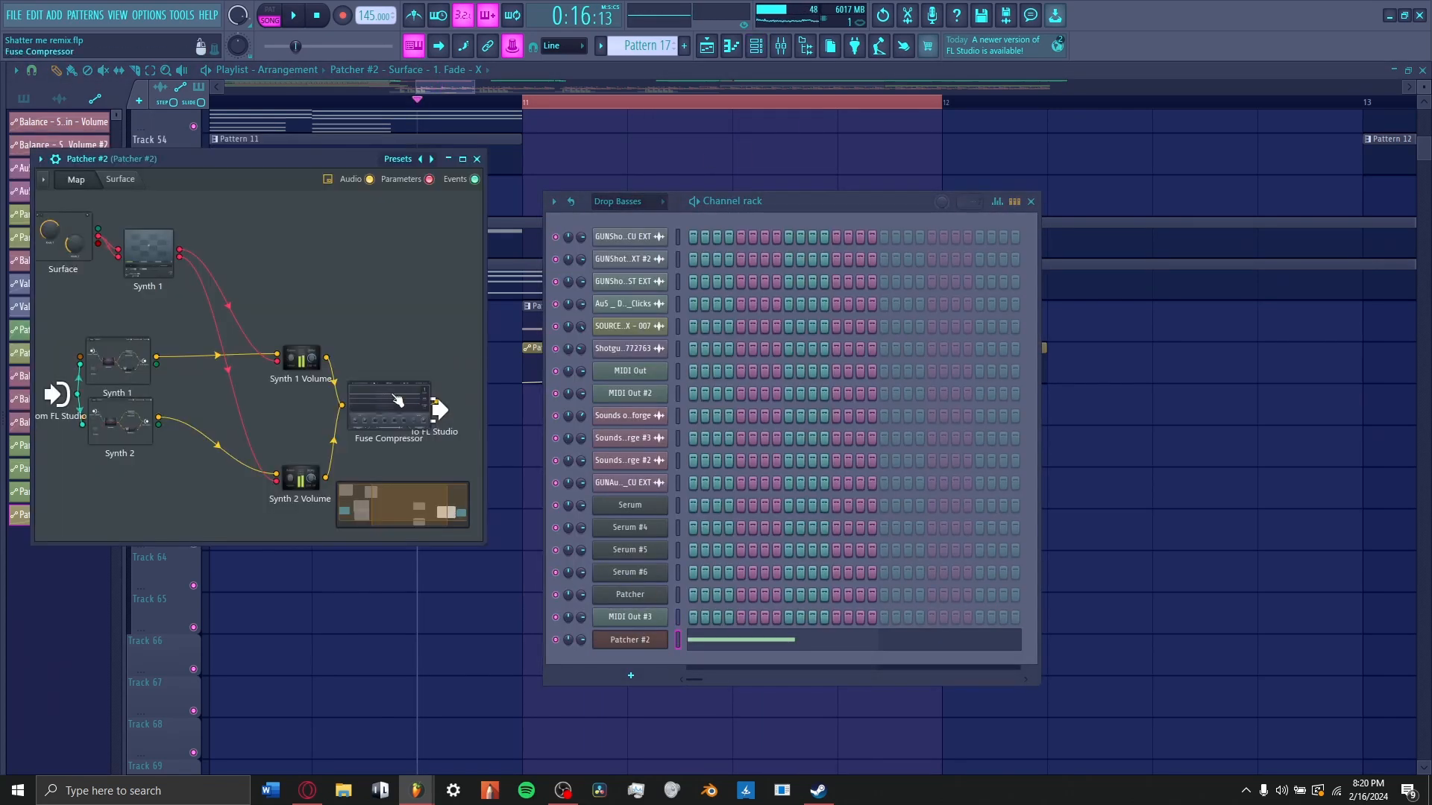
- Check the Fuse Compressor and bring up the add-plugin options in the Synth 2 Patcher map
{"action": "double_click", "coordinate": [397, 401]}
{"action": "left_click", "coordinate": [955, 302]}
{"action": "left_click", "coordinate": [944, 422]}
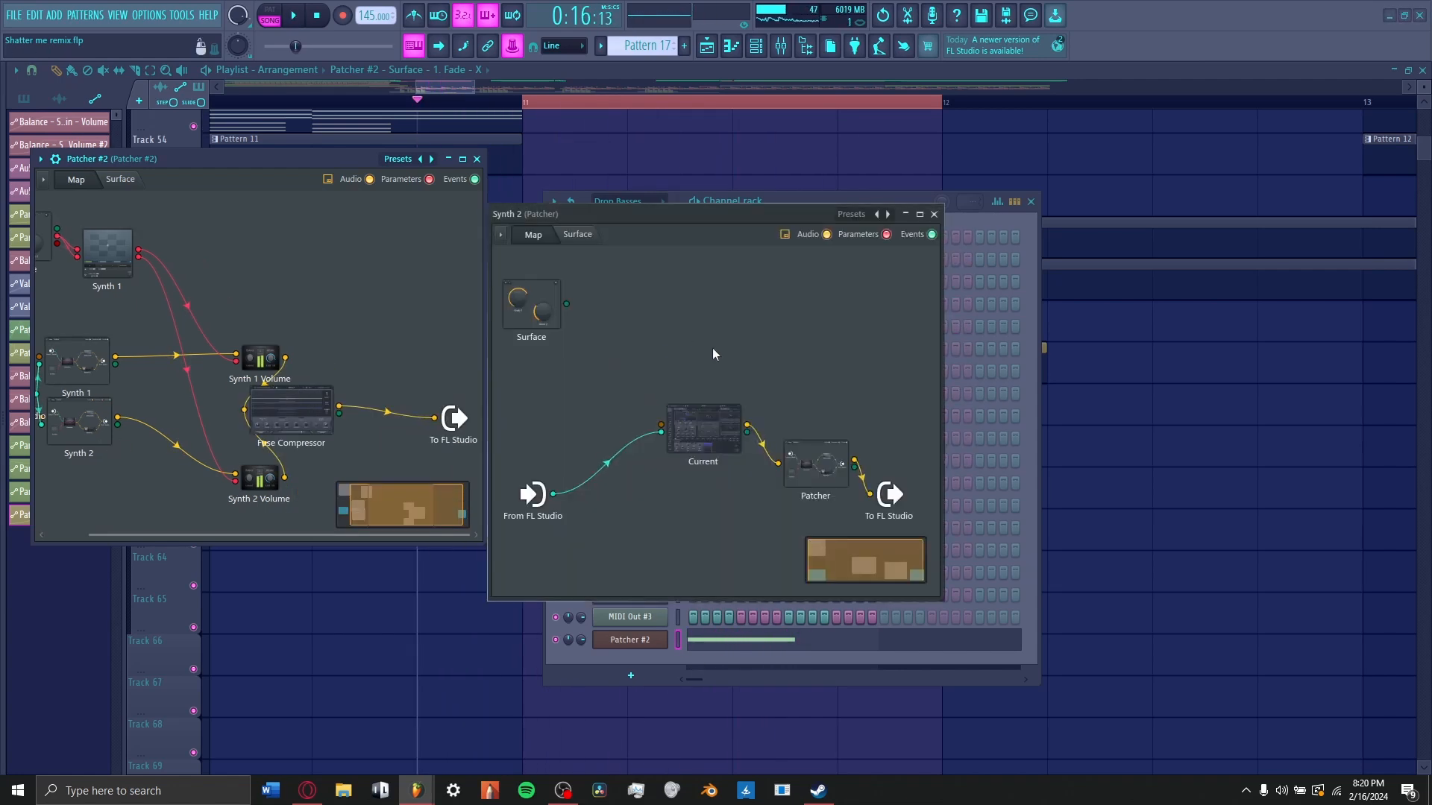
{"action": "right_click", "coordinate": [775, 350]}
{"action": "left_click", "coordinate": [825, 356]}
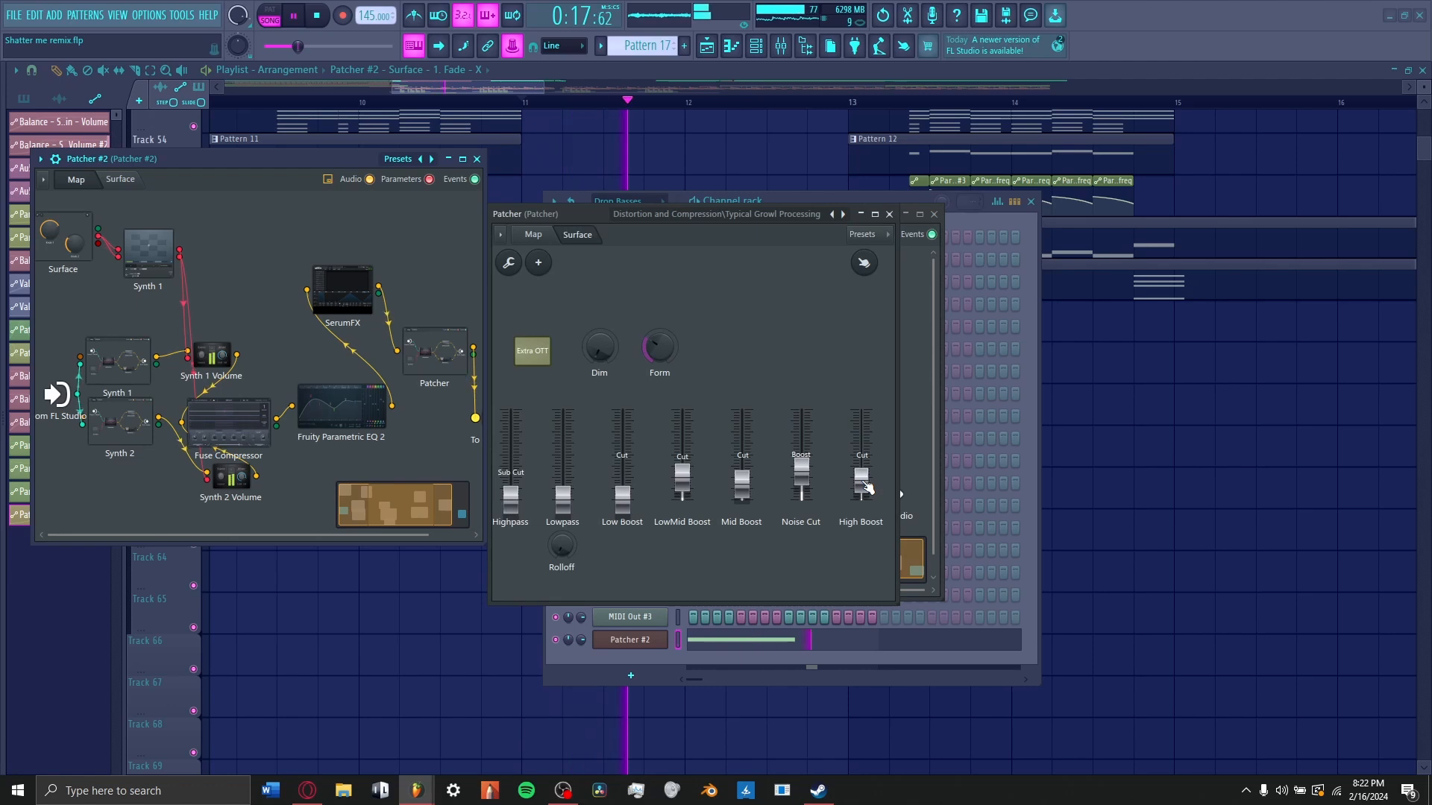
- Insert the Rezonator effect and unmute the kHs Frequency Shifter automation on track 60
{"action": "key", "text": "space"}
{"action": "key", "text": "F8"}
{"action": "type", "text": "re"}
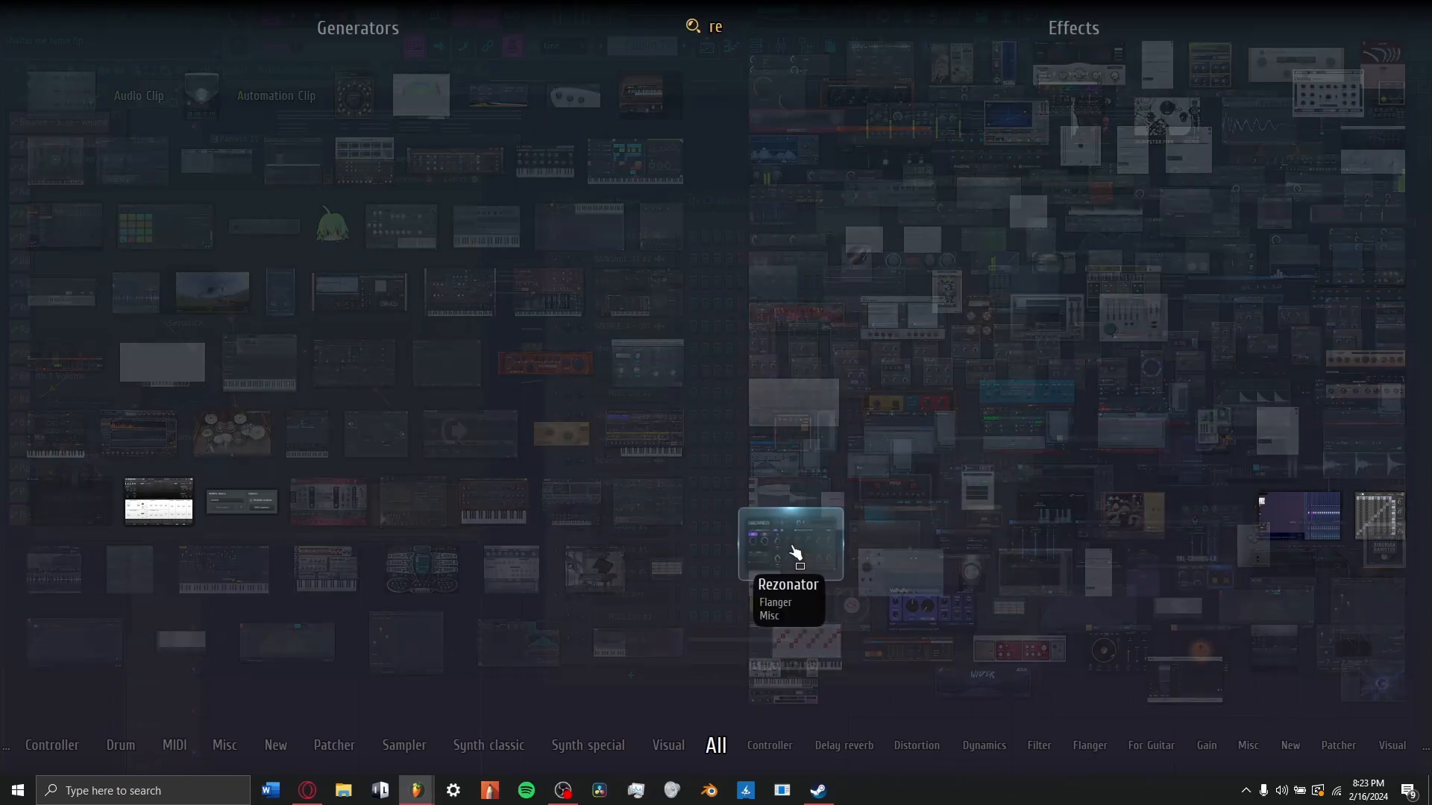
{"action": "left_click", "coordinate": [760, 546]}
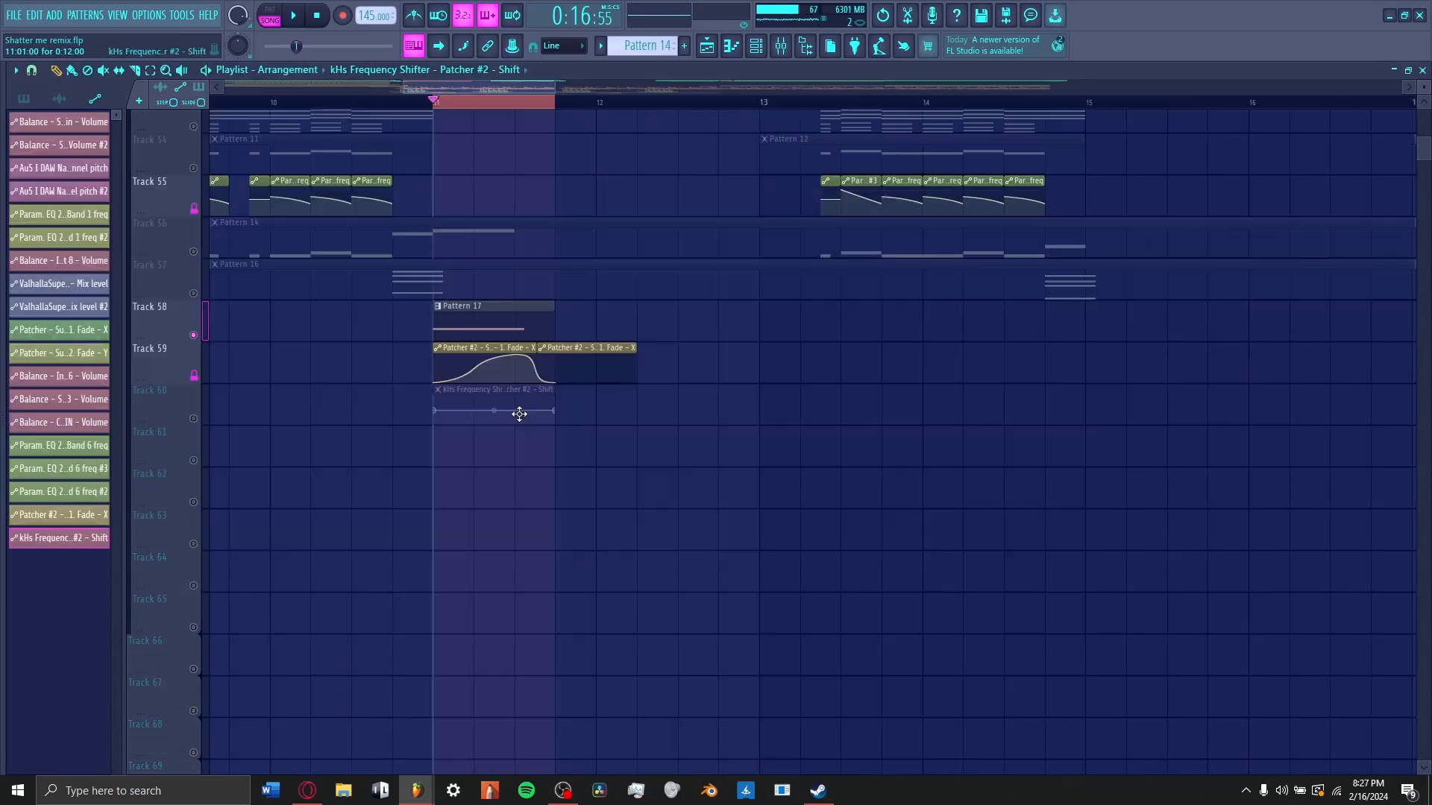
{"action": "left_click", "coordinate": [195, 419]}
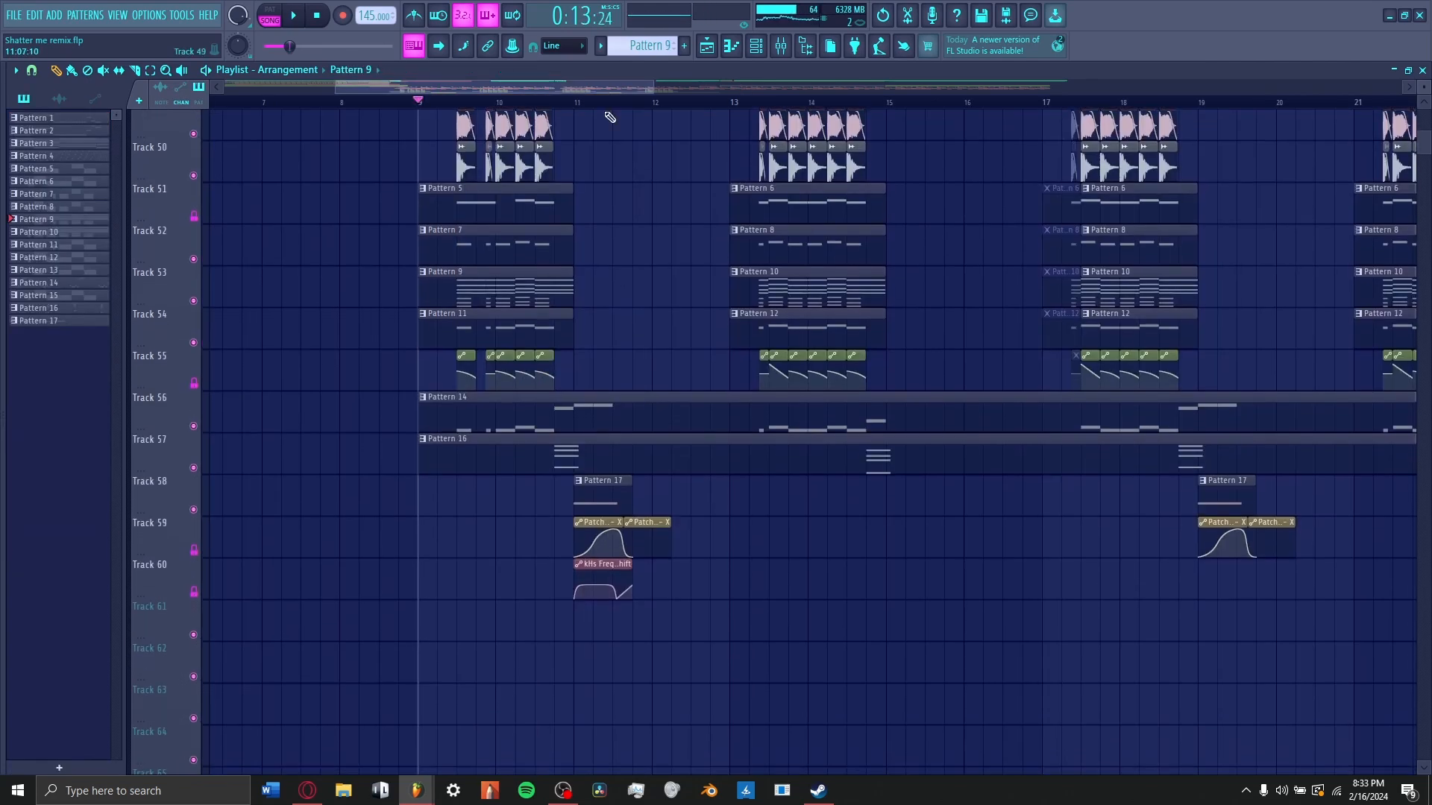
- In the Serum #7 Patcher, lower Serum #7's oscillator A to octave -3 and assign LFO 2 to LFO 1's rate
{"action": "key", "text": "F6"}
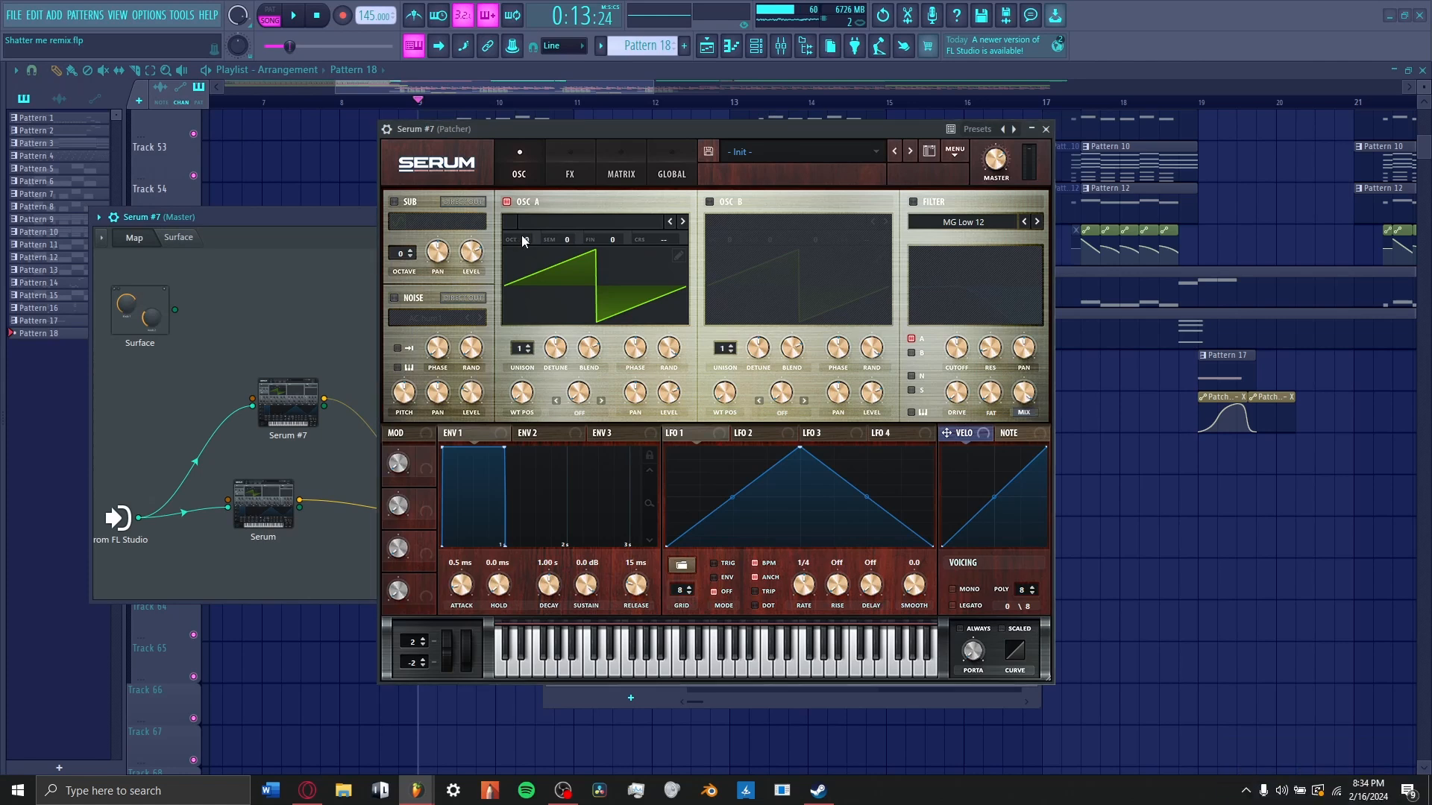
{"action": "left_click_drag", "start_coordinate": [524, 237], "coordinate": [523, 290]}
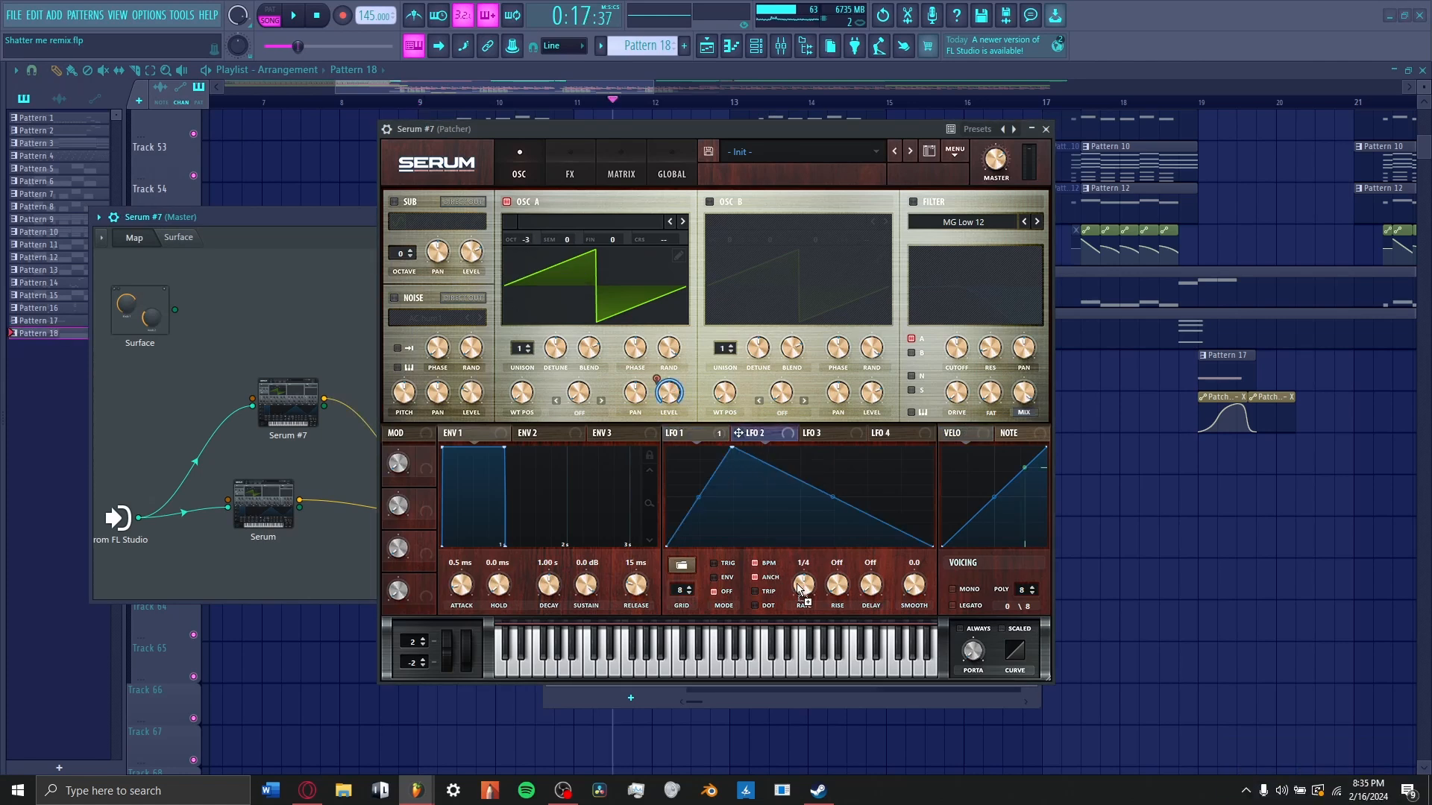
{"action": "left_click_drag", "start_coordinate": [800, 589], "coordinate": [811, 590]}
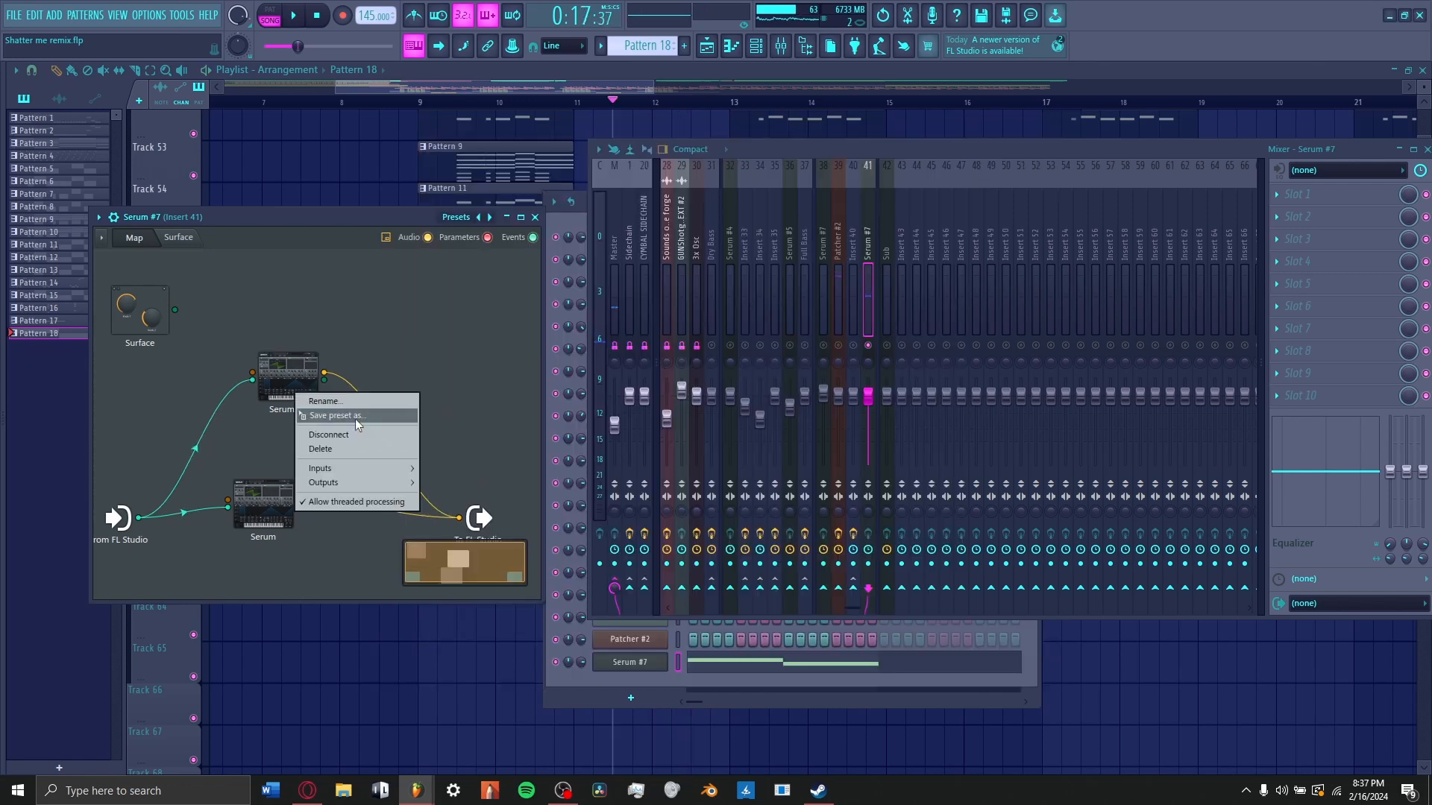
- Copy the Serum #7 settings onto the second Serum in the Patcher map
{"action": "left_click_drag", "start_coordinate": [355, 419], "coordinate": [315, 493]}
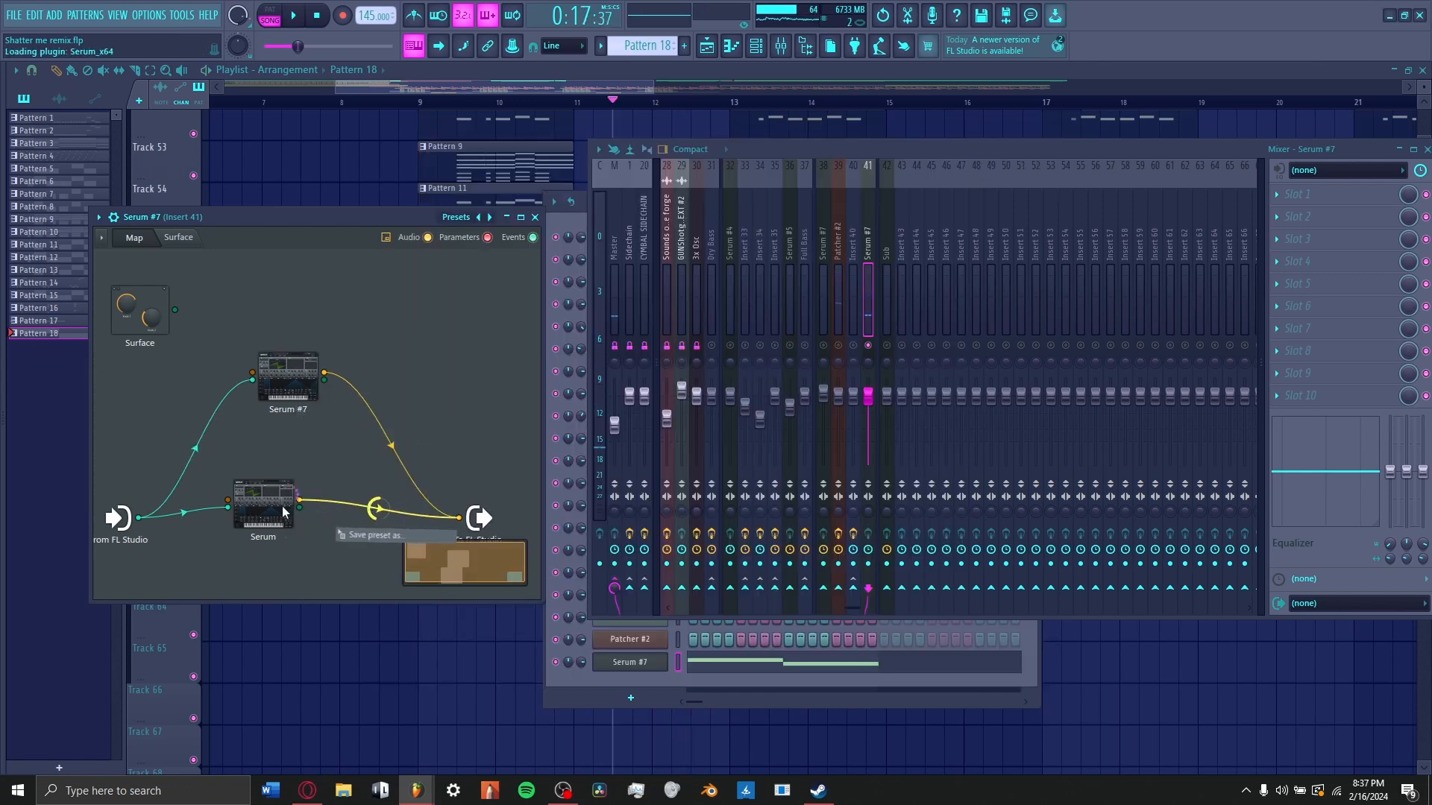
{"action": "right_click", "coordinate": [288, 505]}
{"action": "left_click", "coordinate": [334, 576]}
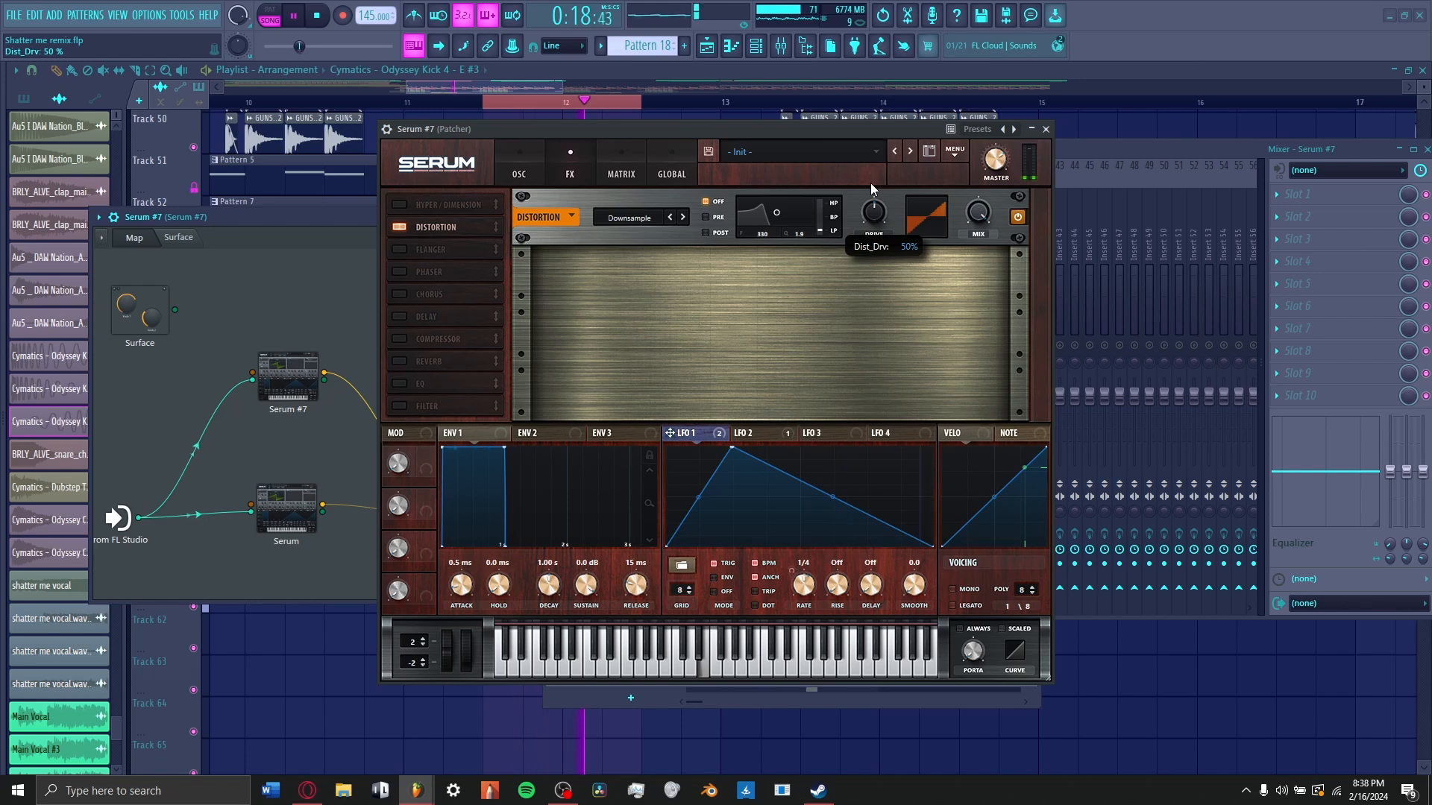
- Load a wavetable from the Cymatics - Xfer Serum Starter Pack Wavetables into Serum #7's oscillator A and stop playback
{"action": "left_click", "coordinate": [520, 175]}
{"action": "left_click", "coordinate": [590, 222]}
{"action": "mouse_move", "coordinate": [656, 288]}
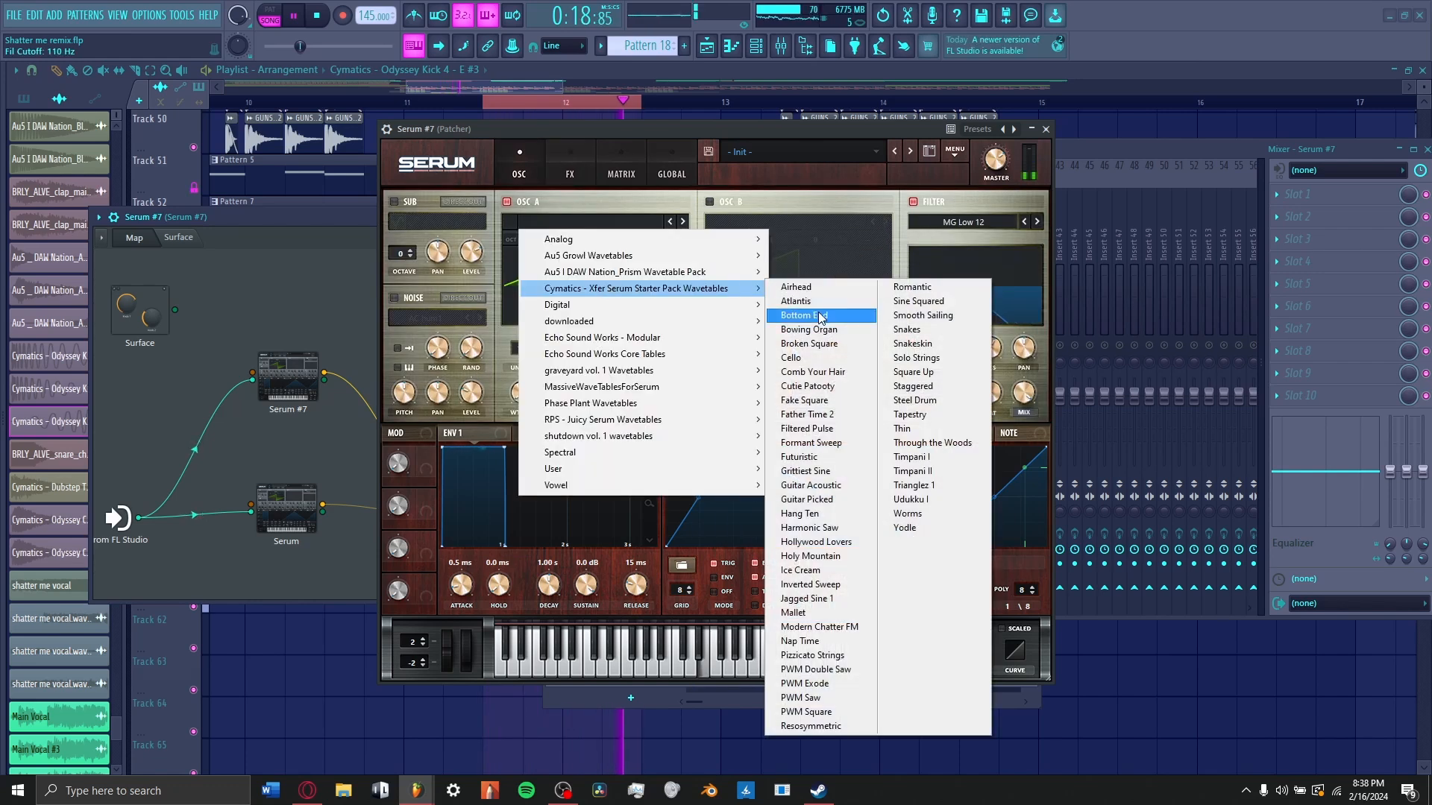
{"action": "left_click", "coordinate": [816, 300]}
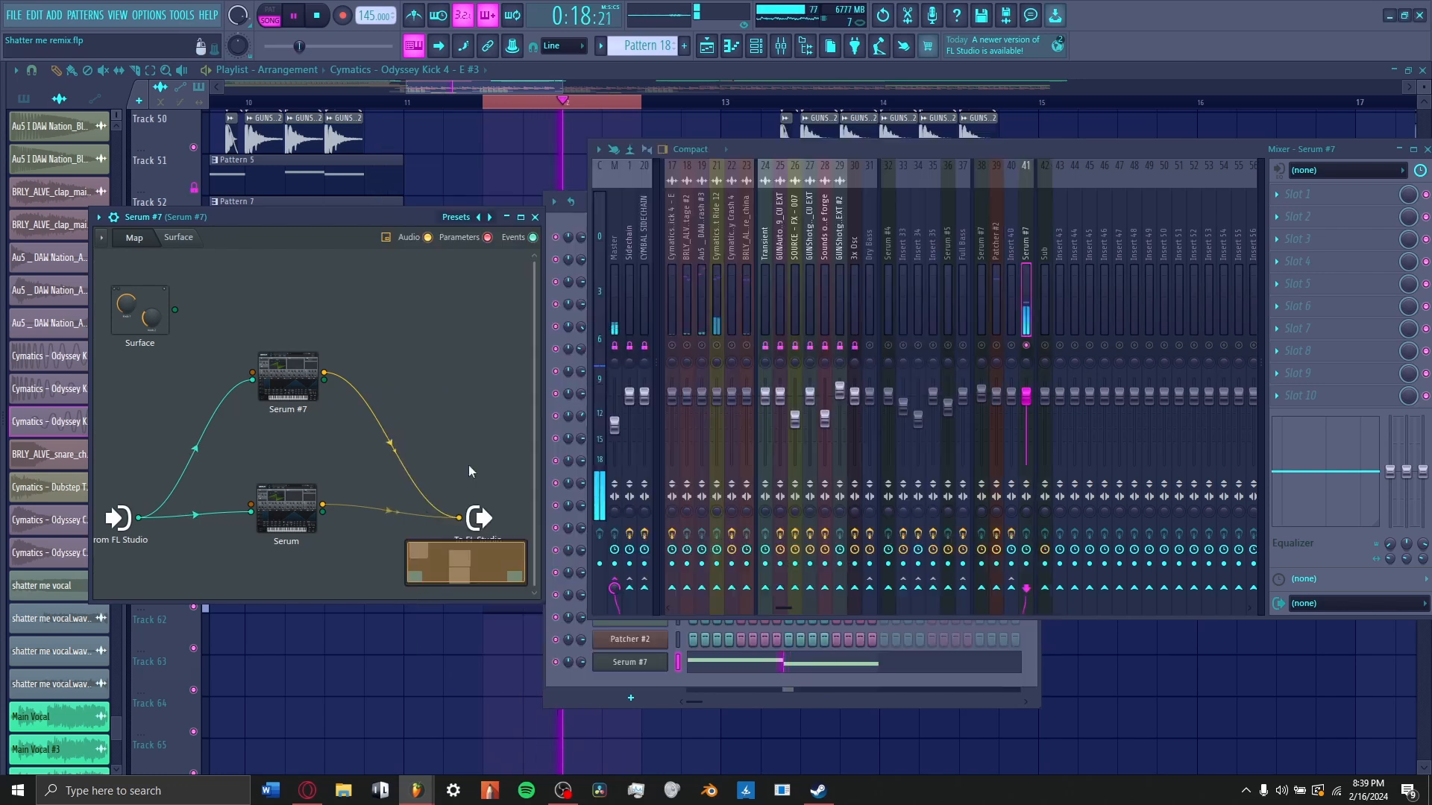
{"action": "key", "text": "space"}
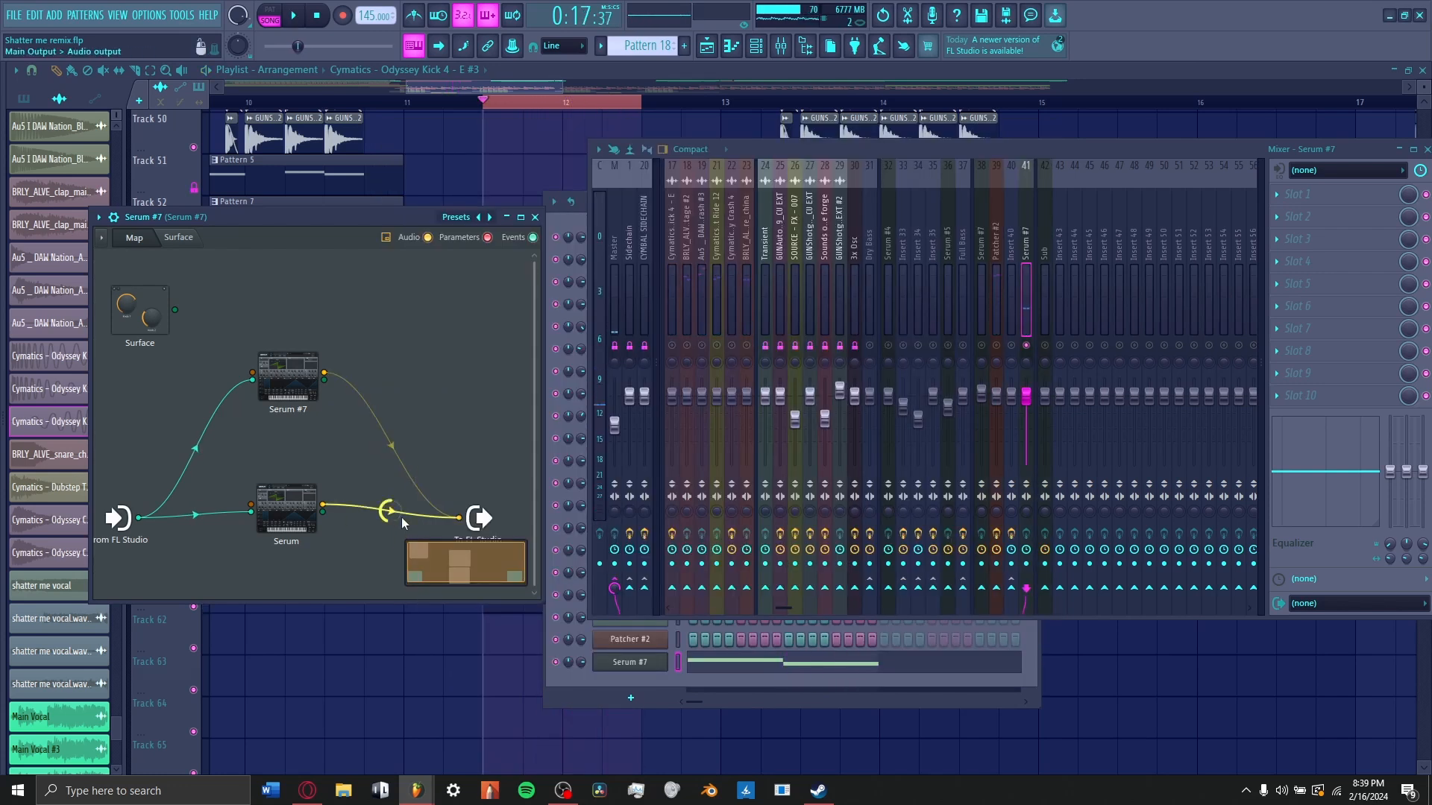
- Load the Atlantis wavetable from the Cymatics starter pack into oscillator A of the second Serum
{"action": "double_click", "coordinate": [295, 513]}
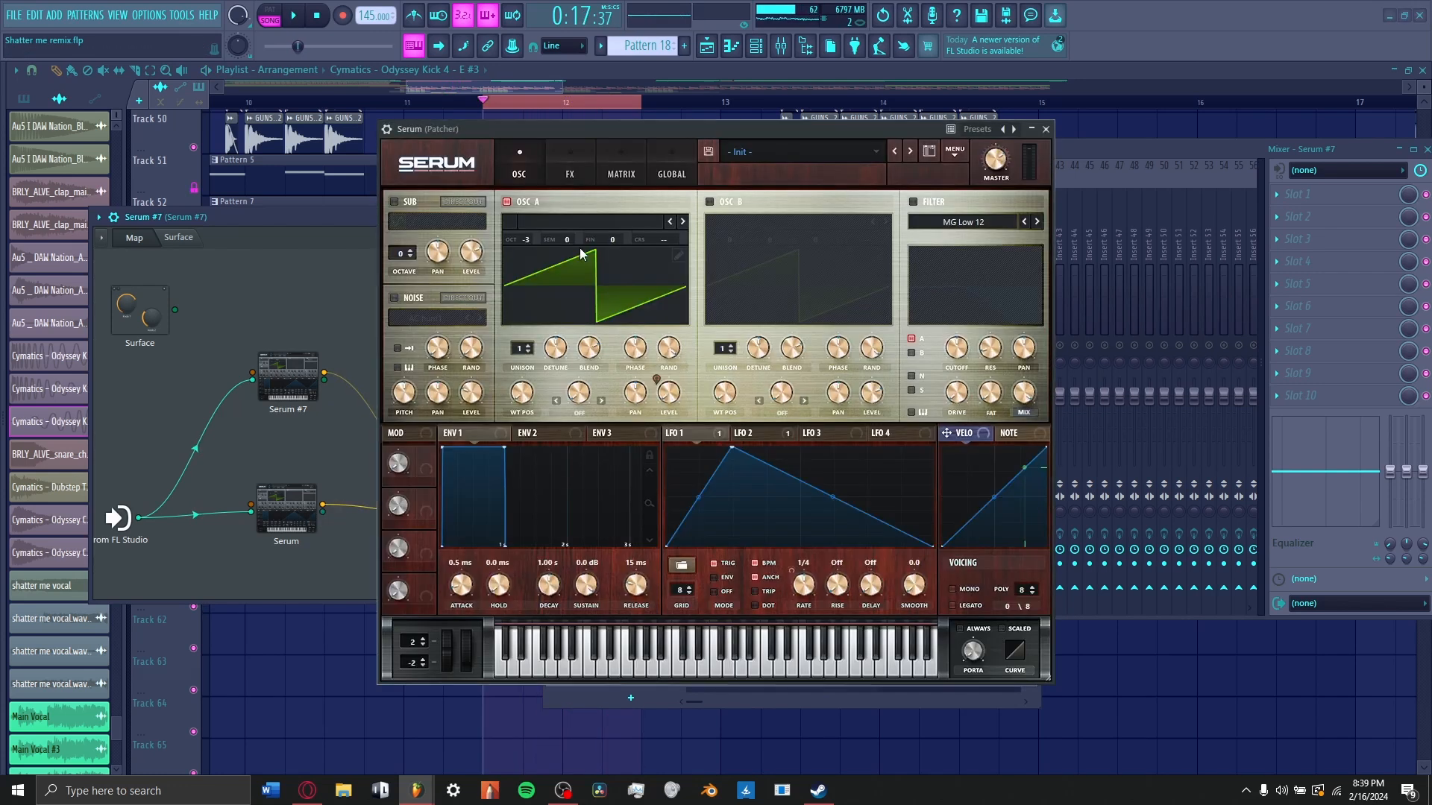
{"action": "left_click", "coordinate": [582, 222]}
{"action": "mouse_move", "coordinate": [597, 296]}
- Enable the second Serum's filter and set its type to Bandreject from the Misc category
{"action": "left_click", "coordinate": [962, 222]}
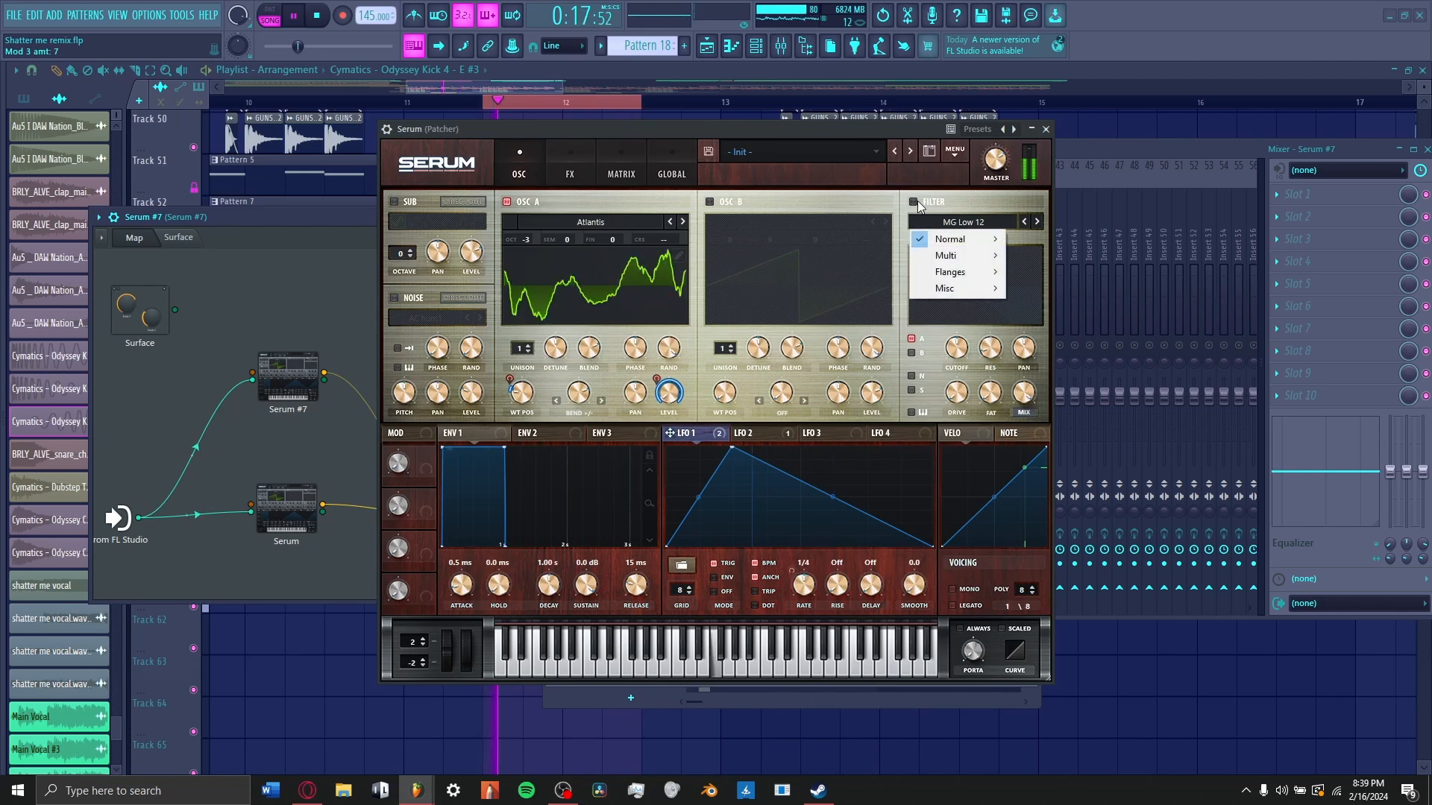
{"action": "left_click", "coordinate": [913, 202]}
{"action": "left_click", "coordinate": [962, 222]}
{"action": "mouse_move", "coordinate": [961, 290]}
{"action": "left_click", "coordinate": [1047, 583]}
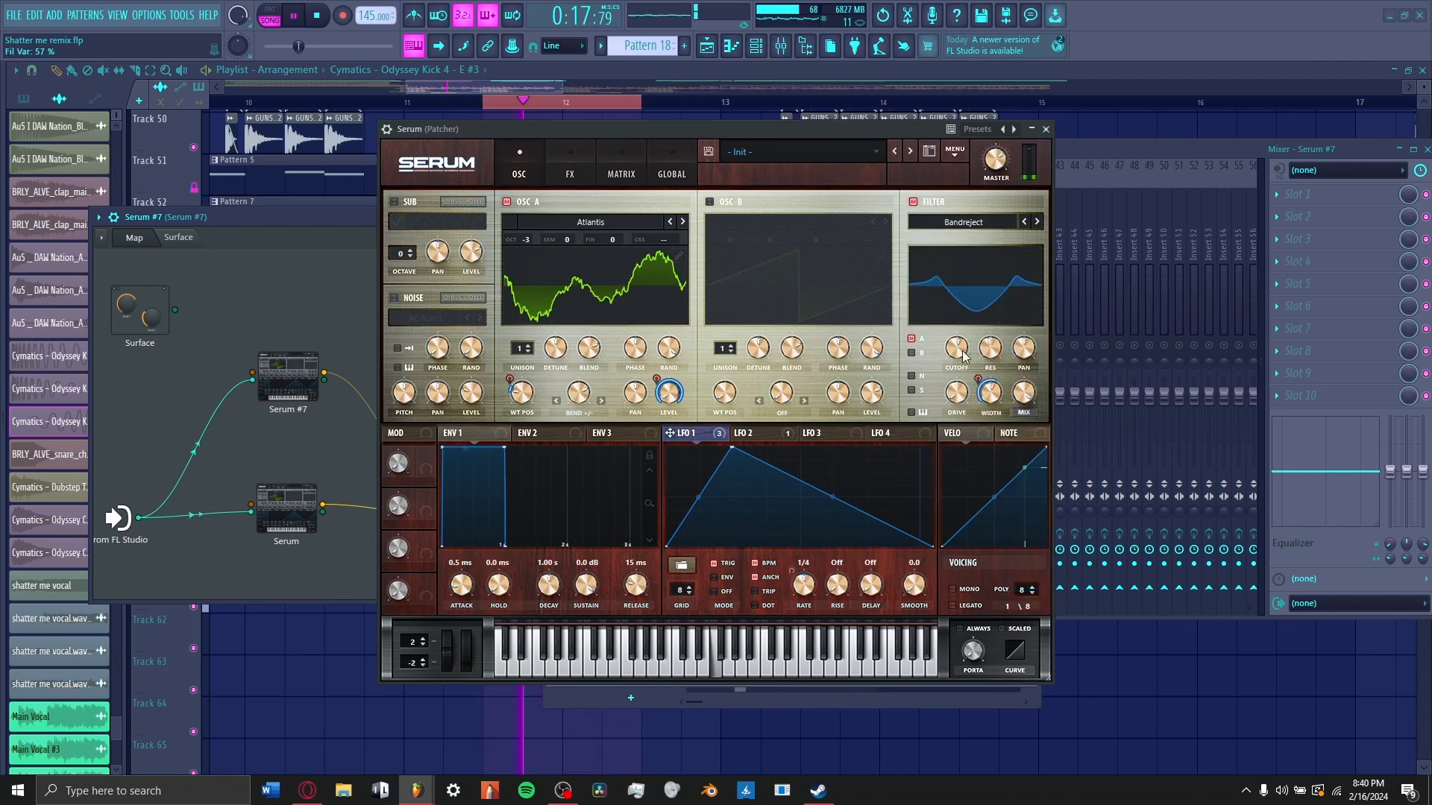
{"action": "mouse_move", "coordinate": [964, 355]}
- Turn on the phaser and compressor in the second Serum's effects rack
{"action": "left_click", "coordinate": [570, 164]}
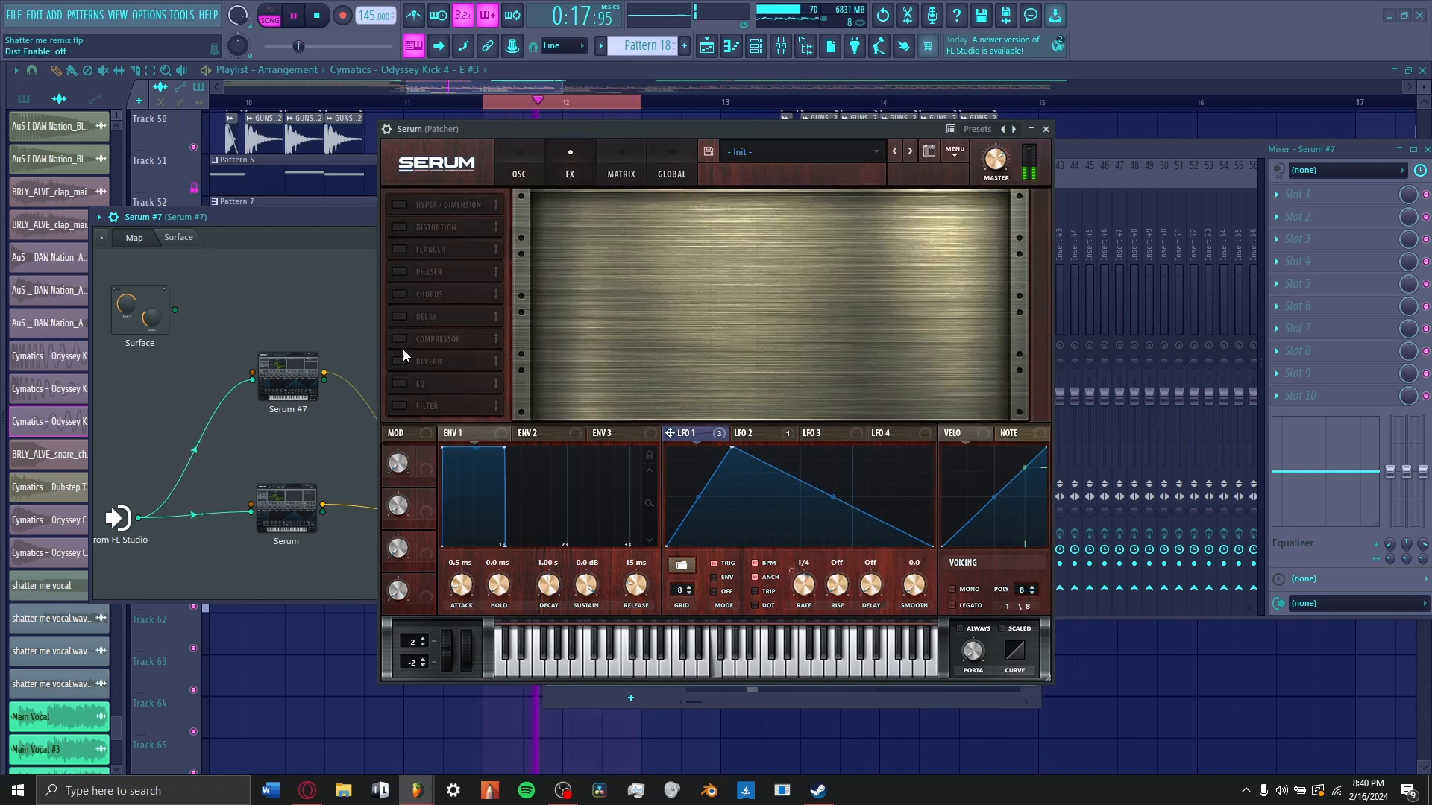
{"action": "left_click", "coordinate": [406, 270]}
{"action": "left_click", "coordinate": [400, 339]}
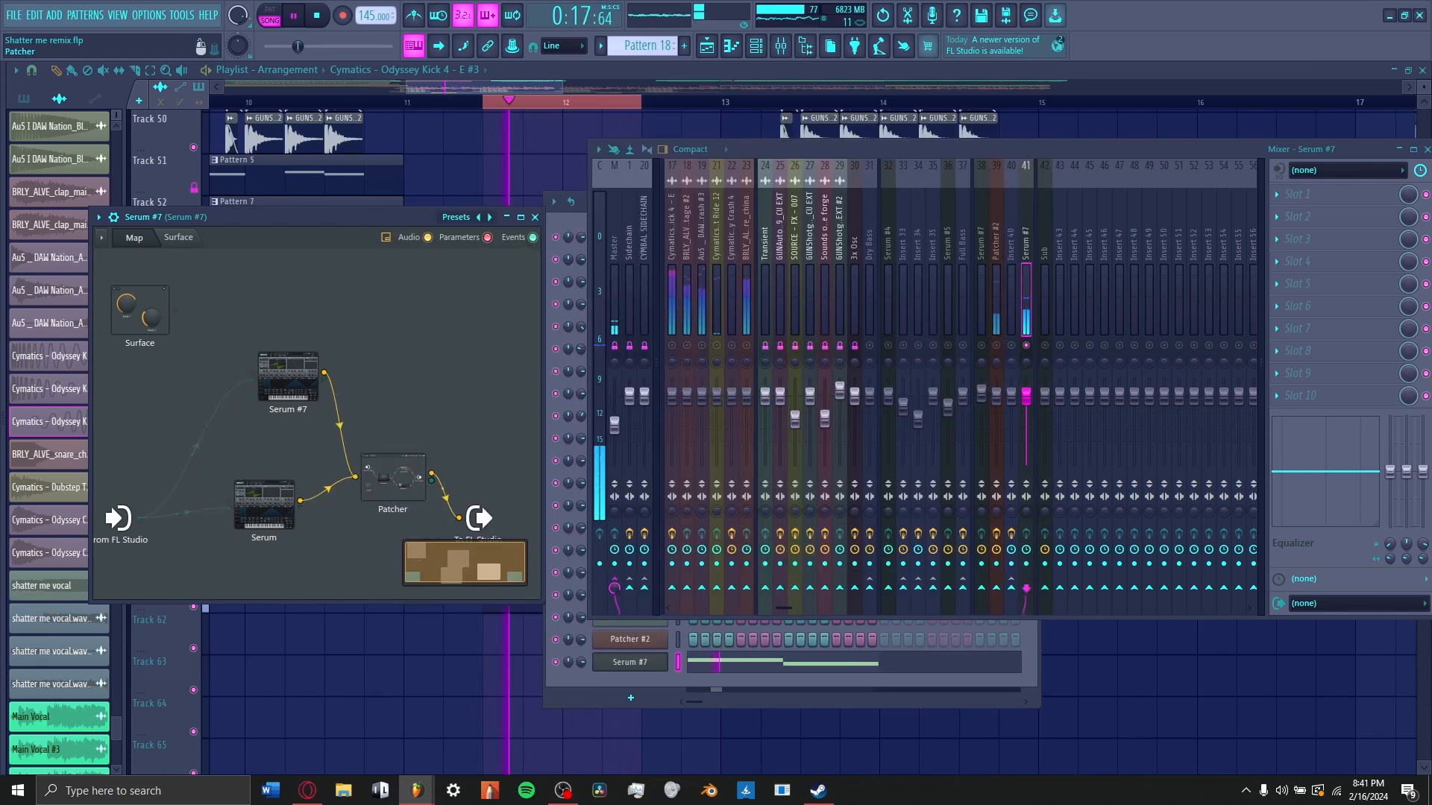
- Load a processing preset into the nested Patcher that follows the two Serums
{"action": "double_click", "coordinate": [407, 473]}
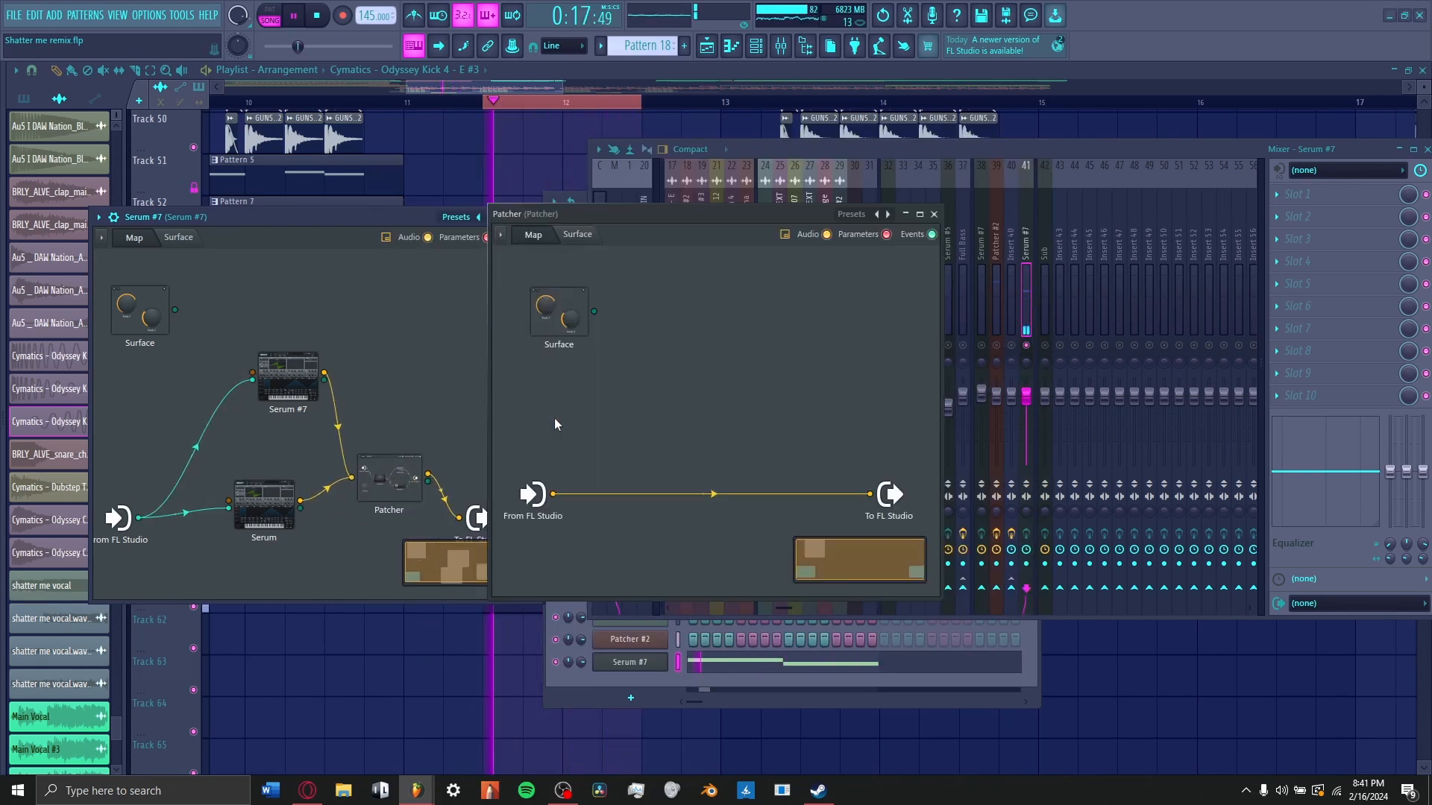
{"action": "left_click", "coordinate": [850, 216]}
{"action": "left_click", "coordinate": [910, 285]}
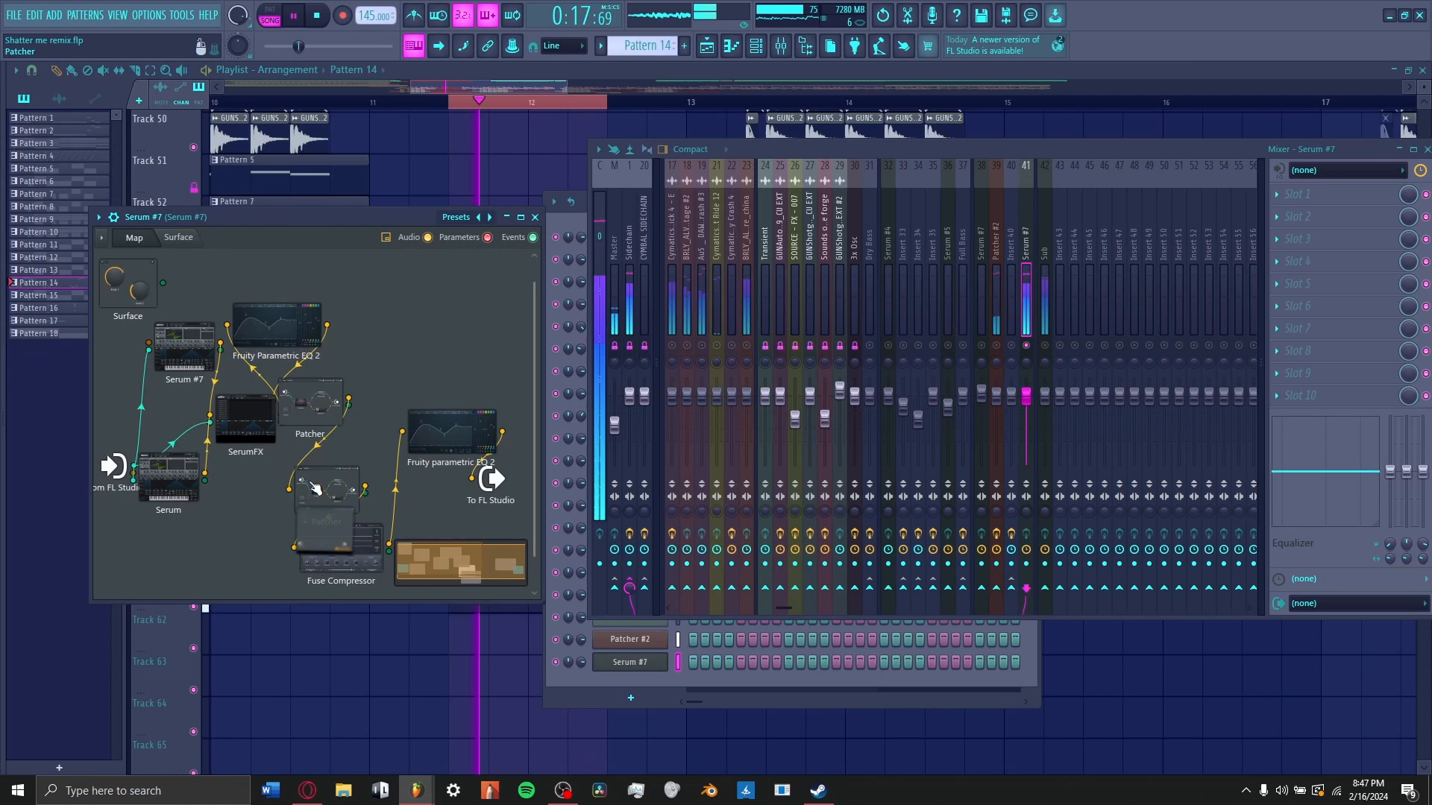
- Inspect the second nested Patcher, audition the looped drop section and stop playback
{"action": "double_click", "coordinate": [326, 489]}
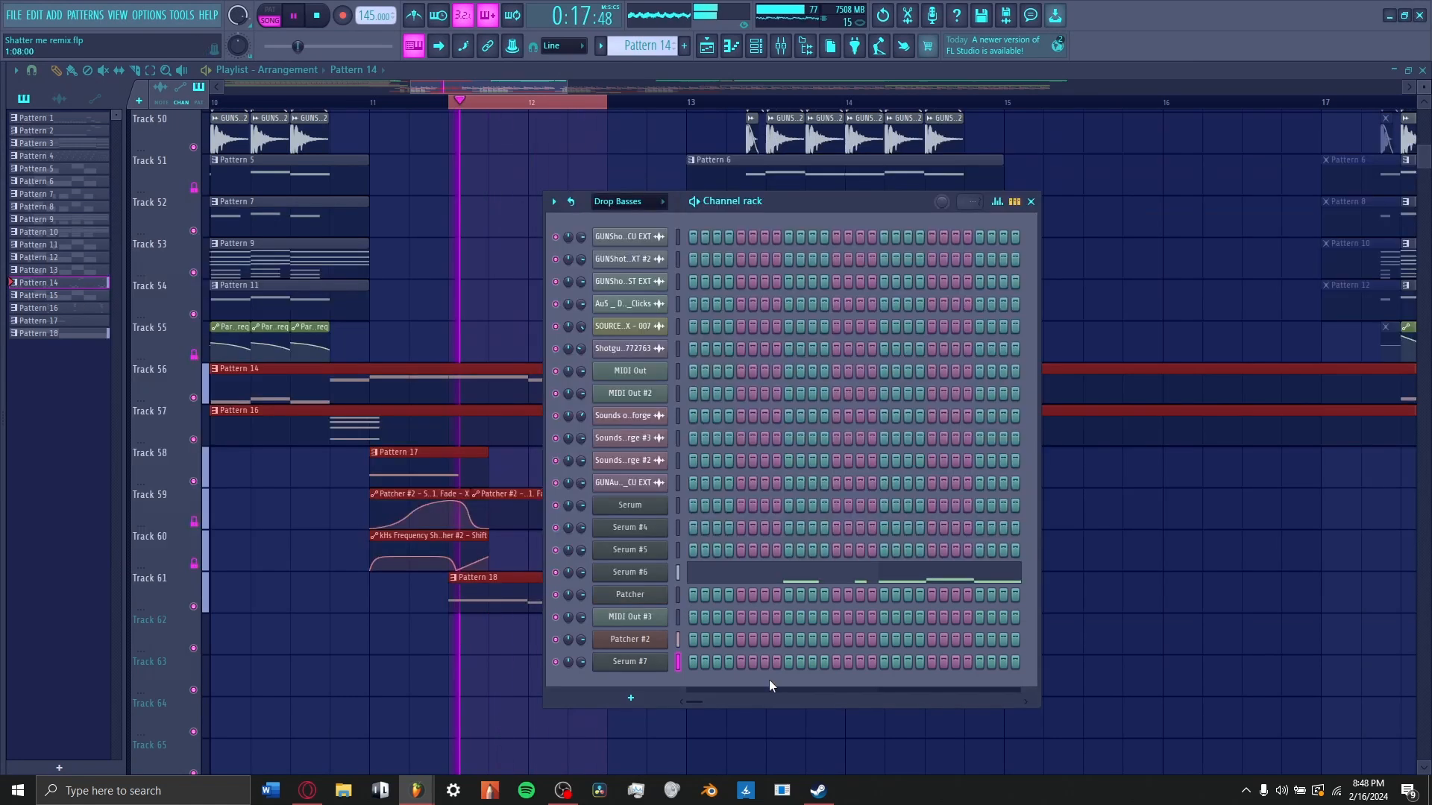
{"action": "key", "text": "F6"}
{"action": "right_click", "coordinate": [725, 534]}
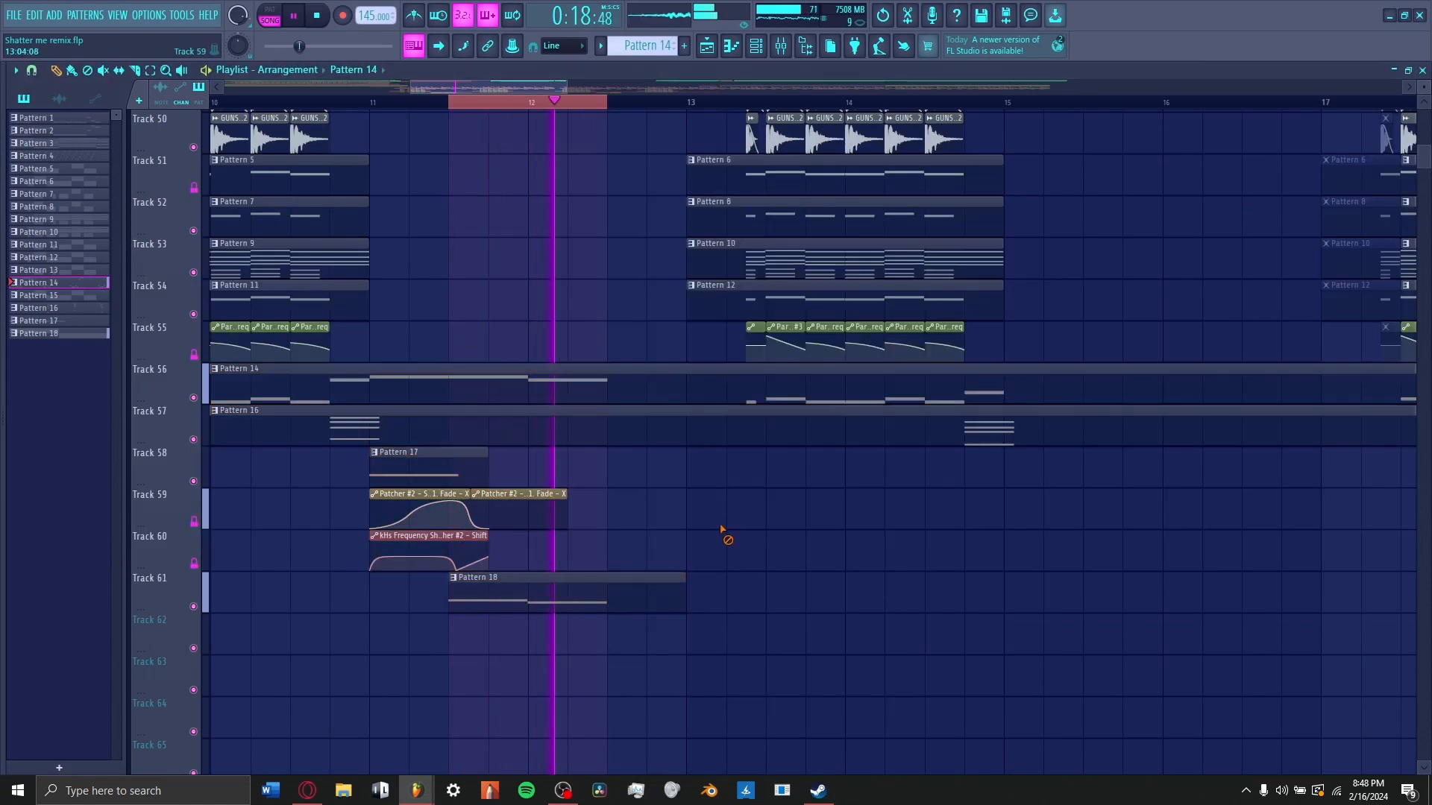
{"action": "key", "text": "space"}
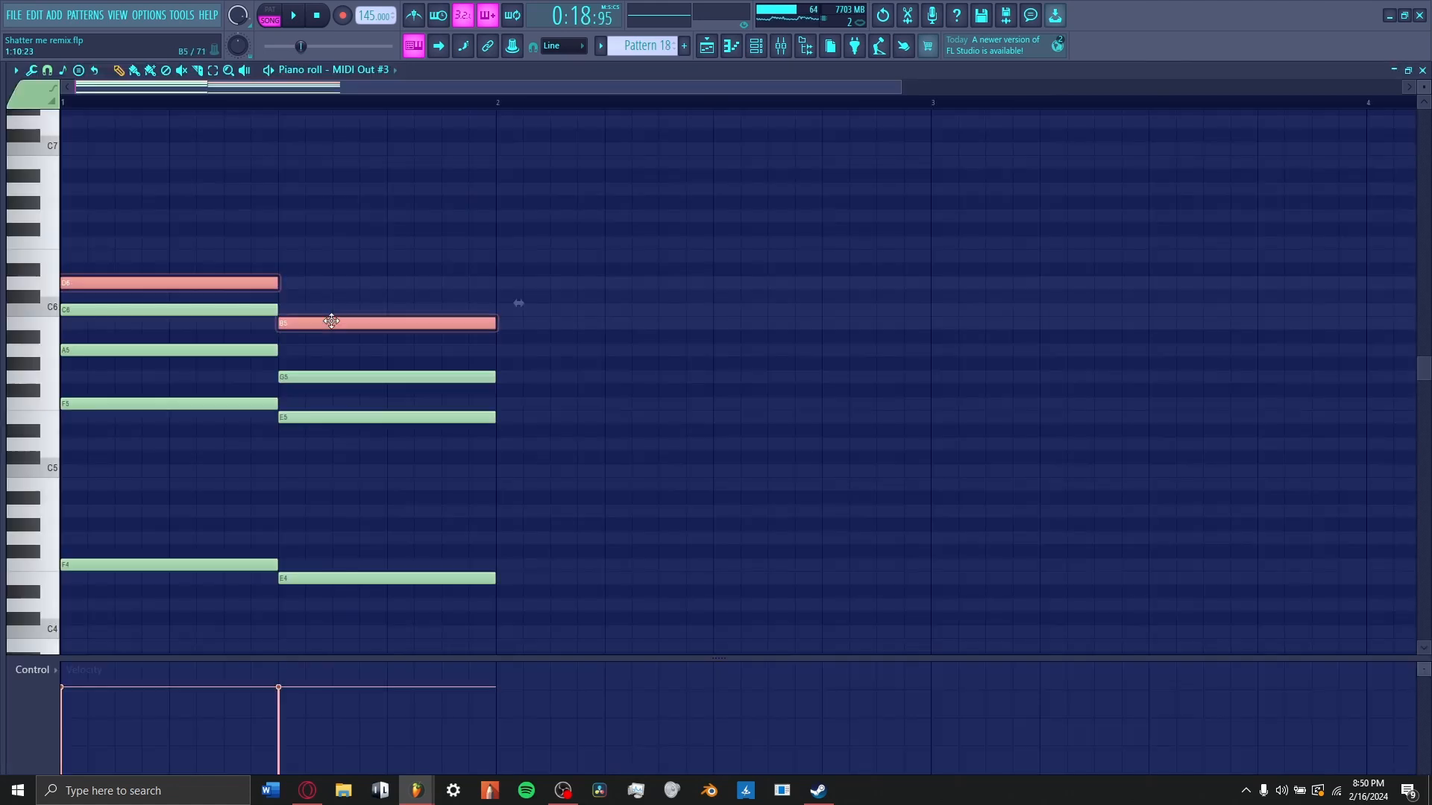
- Audition the MIDI Out #3 chord notes and add the soothe2 plugin to the sound's processing
{"action": "scroll", "coordinate": [332, 322], "scroll_direction": "down", "scroll_amount": 4}
{"action": "key", "text": "space"}
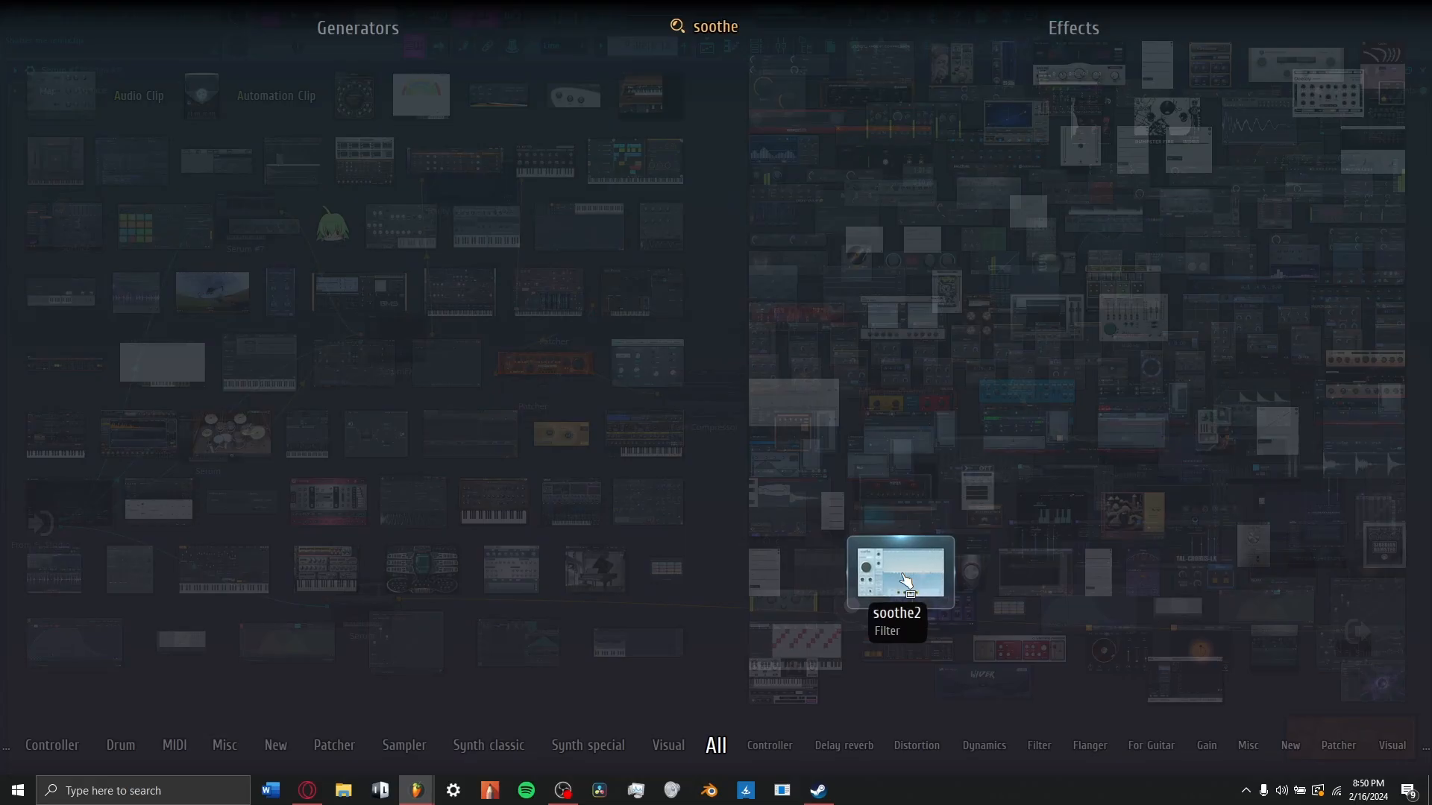
{"action": "left_click_drag", "start_coordinate": [904, 581], "coordinate": [1139, 548]}
{"action": "right_click", "coordinate": [1139, 548]}
{"action": "key", "text": "Escape"}
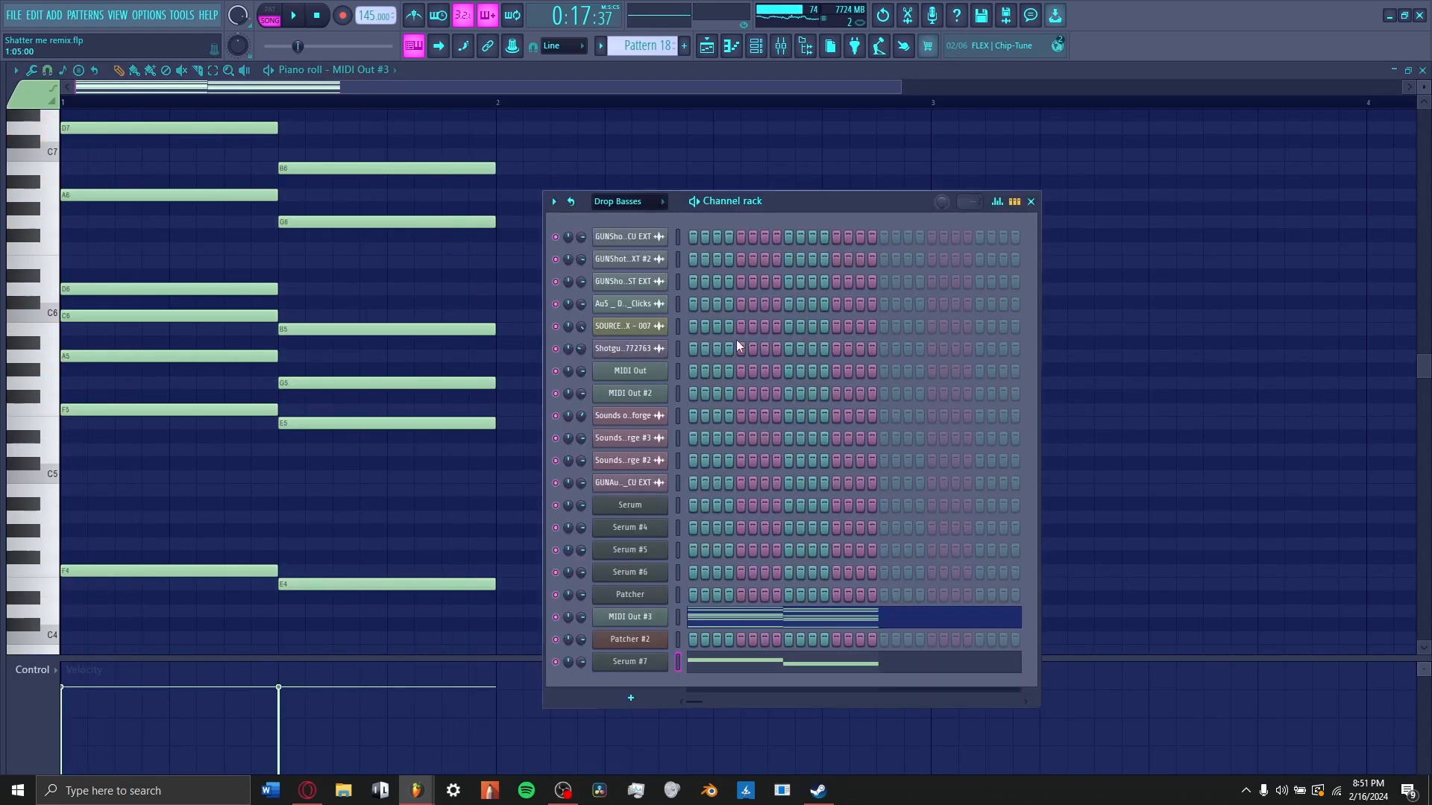
- Add a new pattern beneath Pattern 18 in the playlist and load a preset from the leads category into Serum #9
{"action": "key", "text": "space"}
{"action": "key", "text": "F6"}
{"action": "key", "text": "F5"}
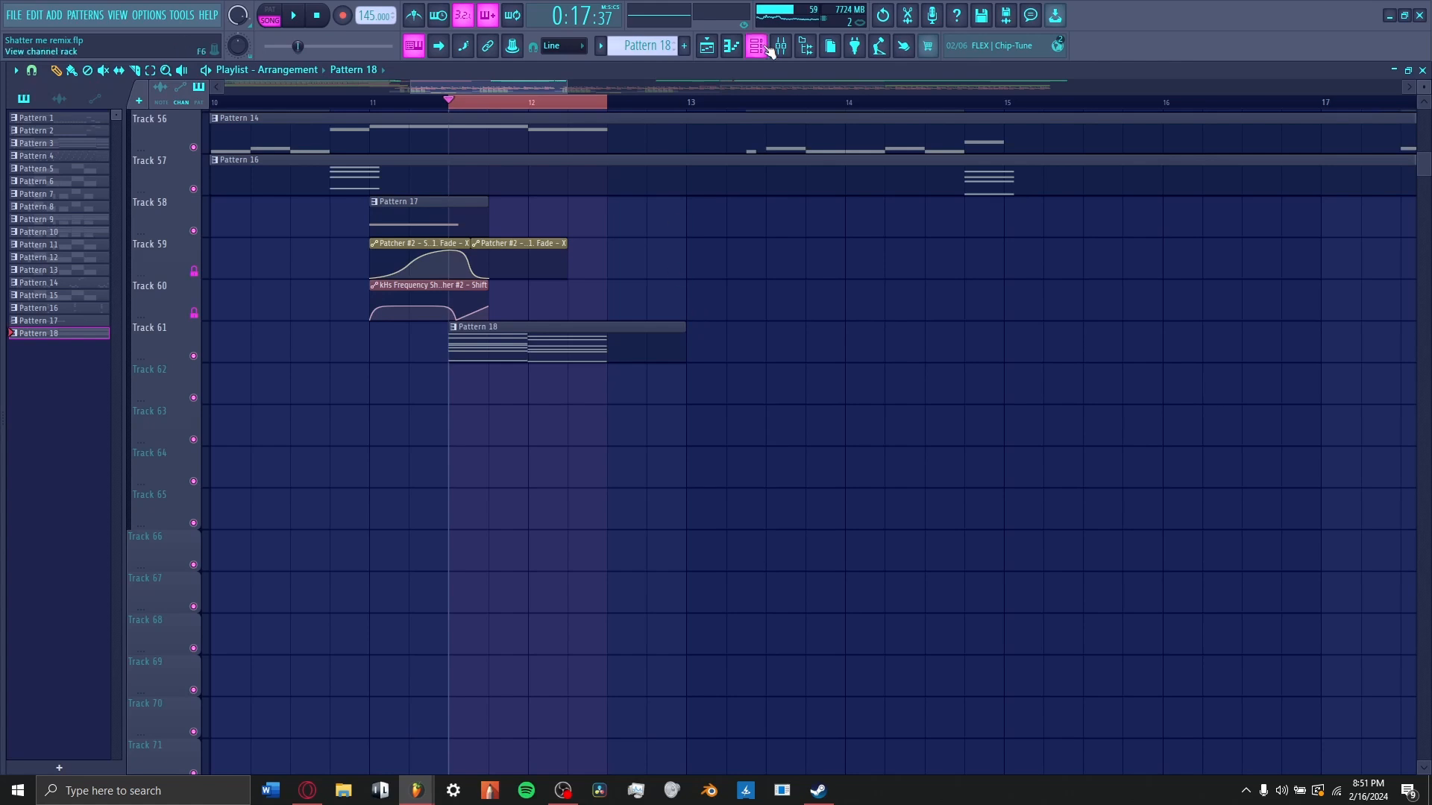
{"action": "left_click", "coordinate": [694, 49]}
{"action": "left_click", "coordinate": [584, 373]}
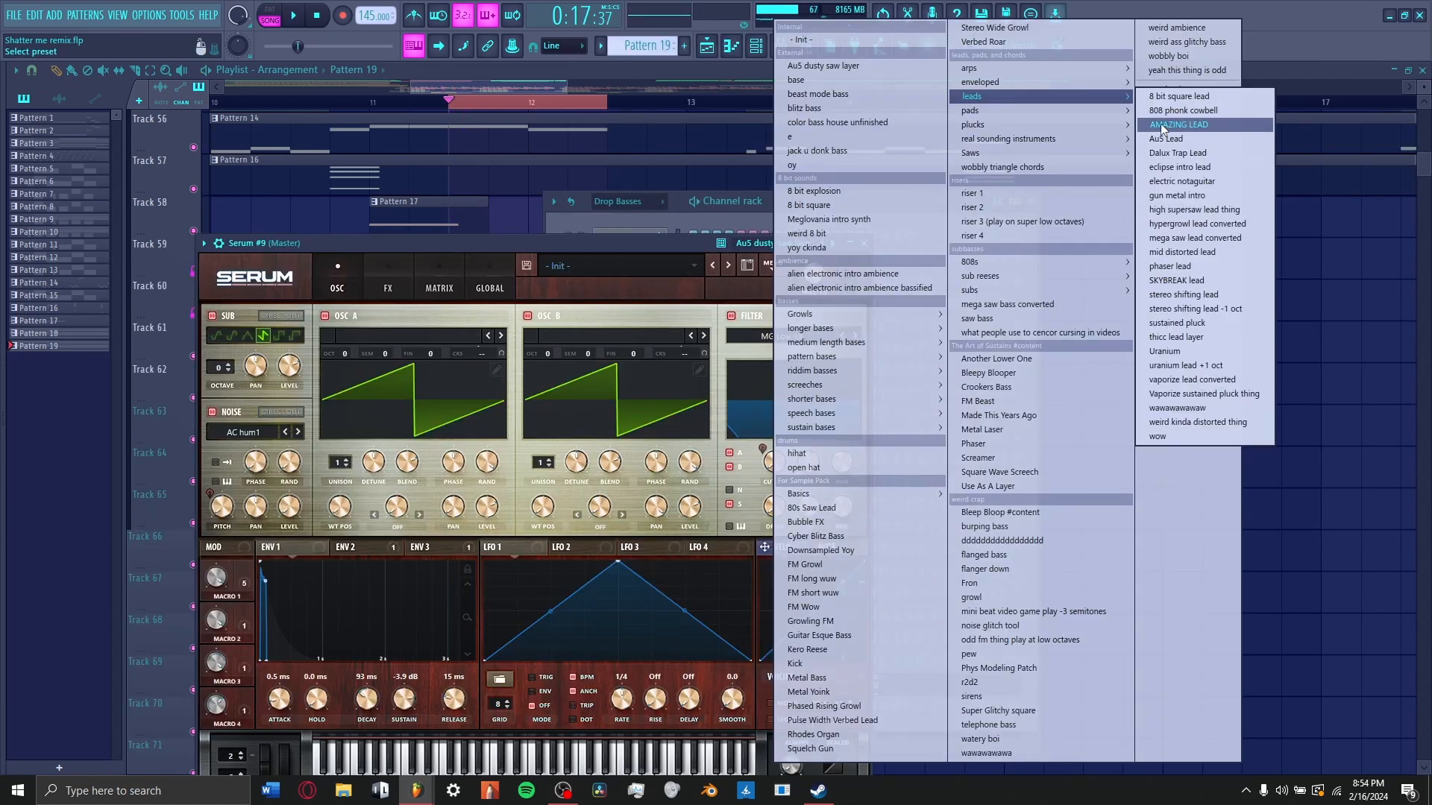
{"action": "left_click", "coordinate": [1161, 140]}
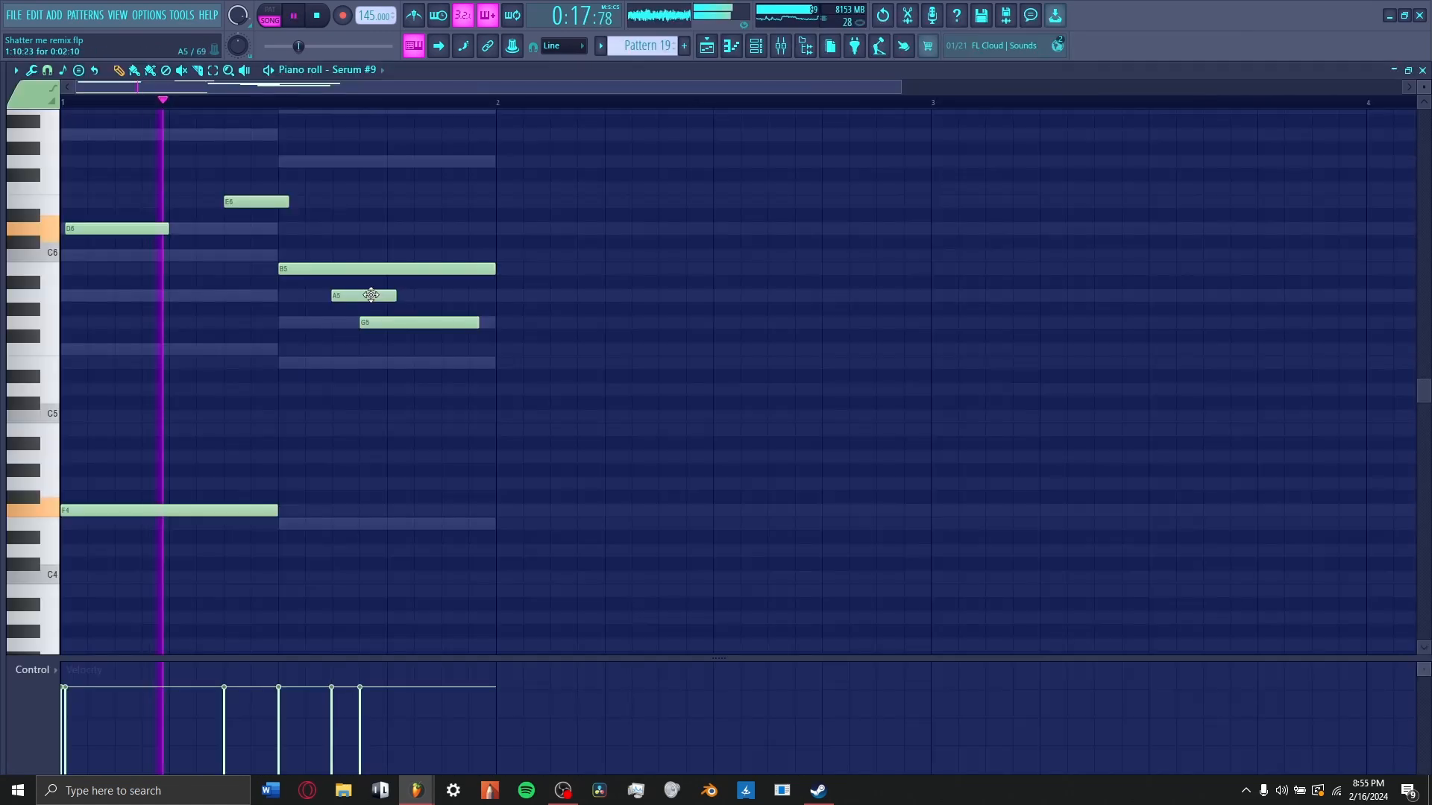
- Move the Serum #9 lead's A5 note slightly earlier and select all the Serum #8 chord notes to shorten them
{"action": "left_click_drag", "start_coordinate": [370, 297], "coordinate": [356, 299]}
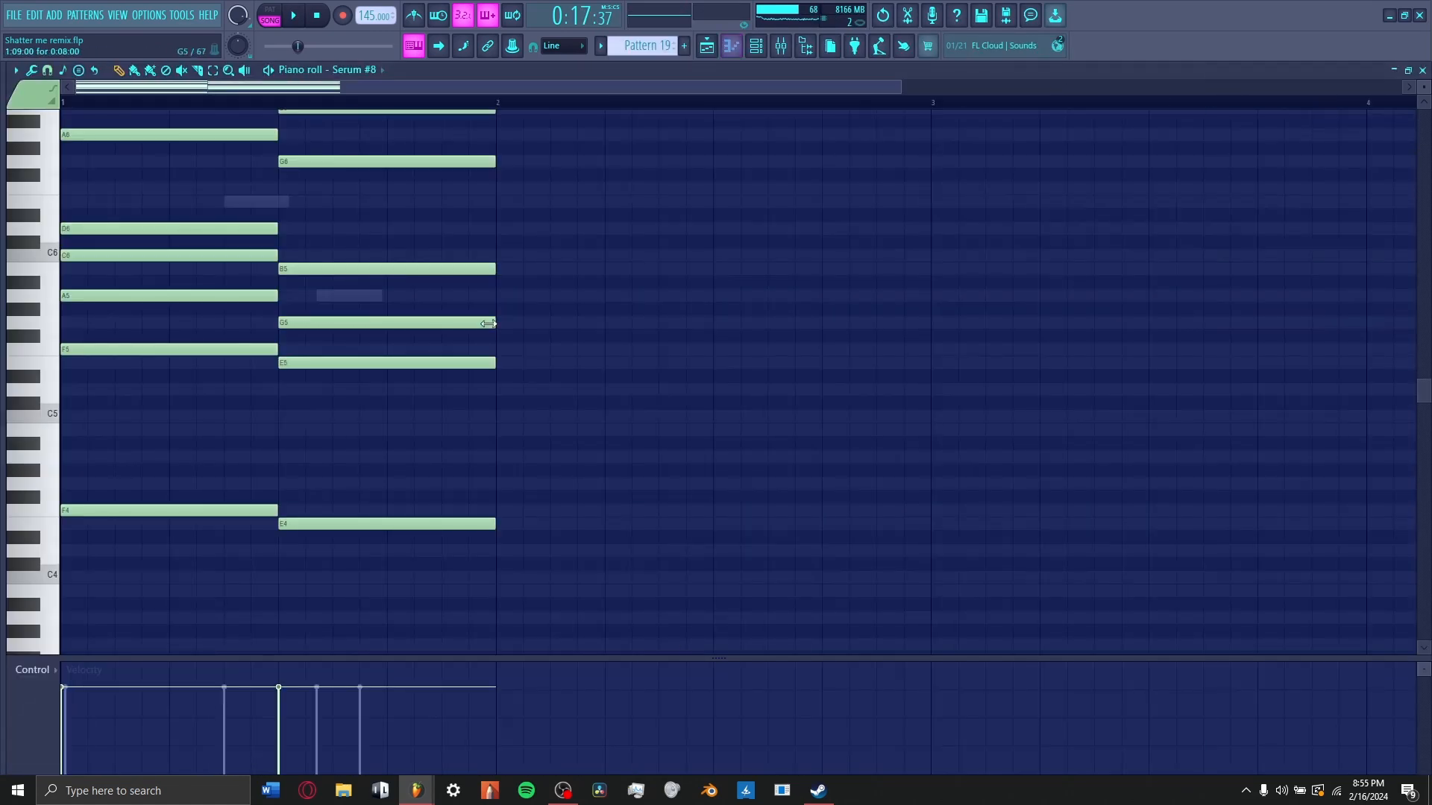
{"action": "scroll", "coordinate": [433, 507], "scroll_direction": "up", "scroll_amount": 3}
{"action": "left_click_drag", "start_coordinate": [180, 156], "coordinate": [602, 656]}
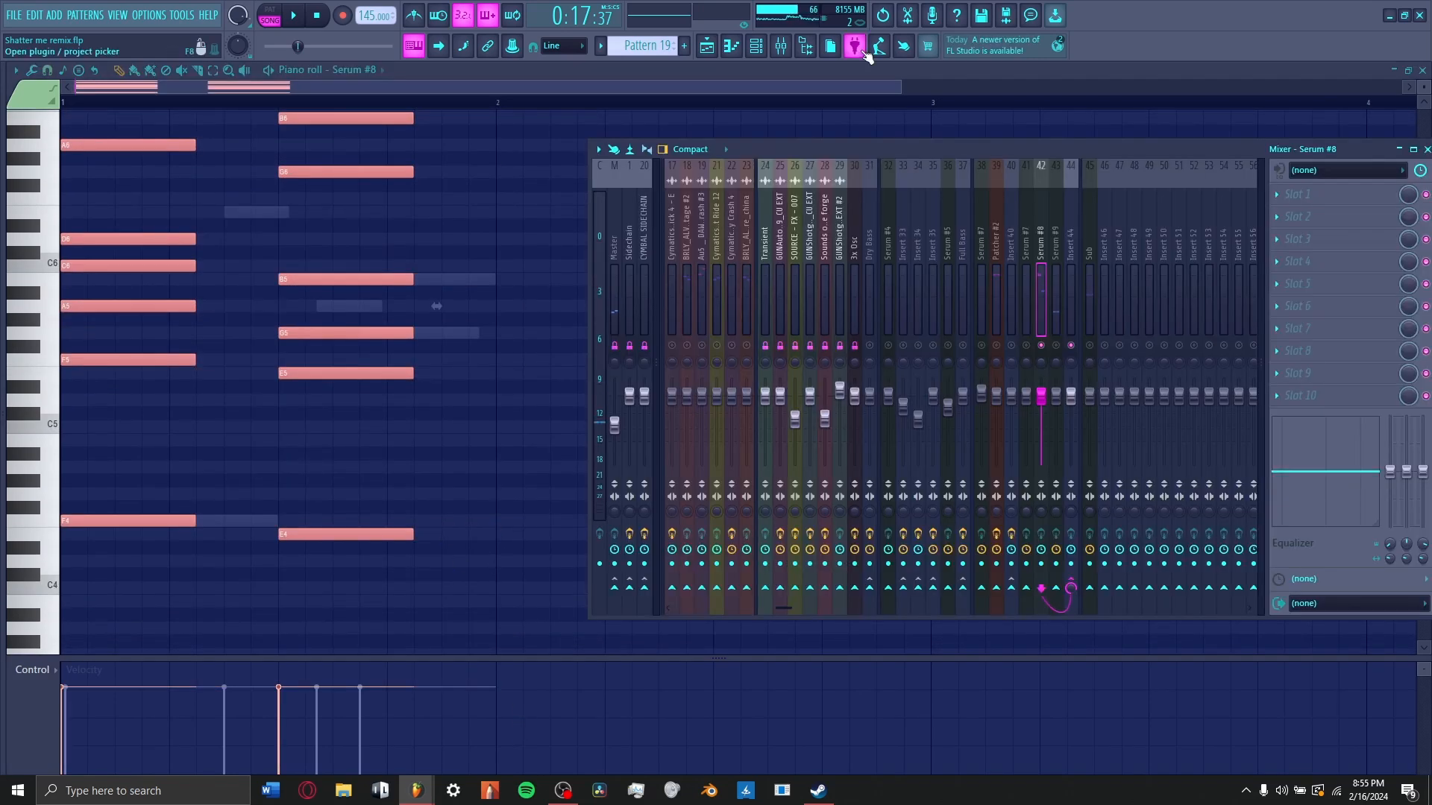
- Search the plugin picker for "v" and add the chosen effect to the Serum #8 mixer track
{"action": "left_click", "coordinate": [861, 50]}
{"action": "type", "text": "v"}
{"action": "left_click_drag", "start_coordinate": [929, 607], "coordinate": [1044, 285]}
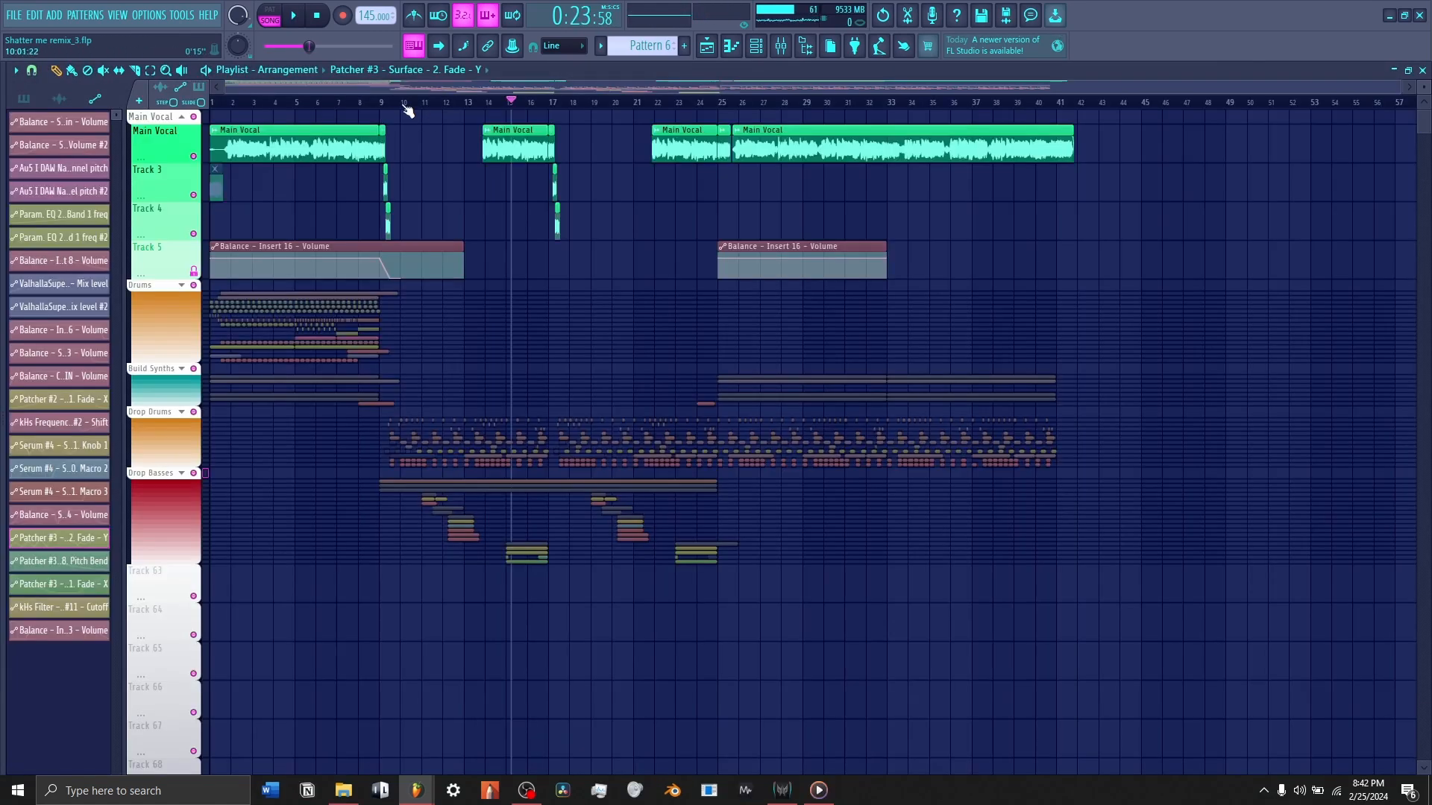
- Expand the Drop Basses track group in the playlist to show its patterns and automation clips
{"action": "scroll", "coordinate": [407, 111], "scroll_direction": "up", "scroll_amount": 5}
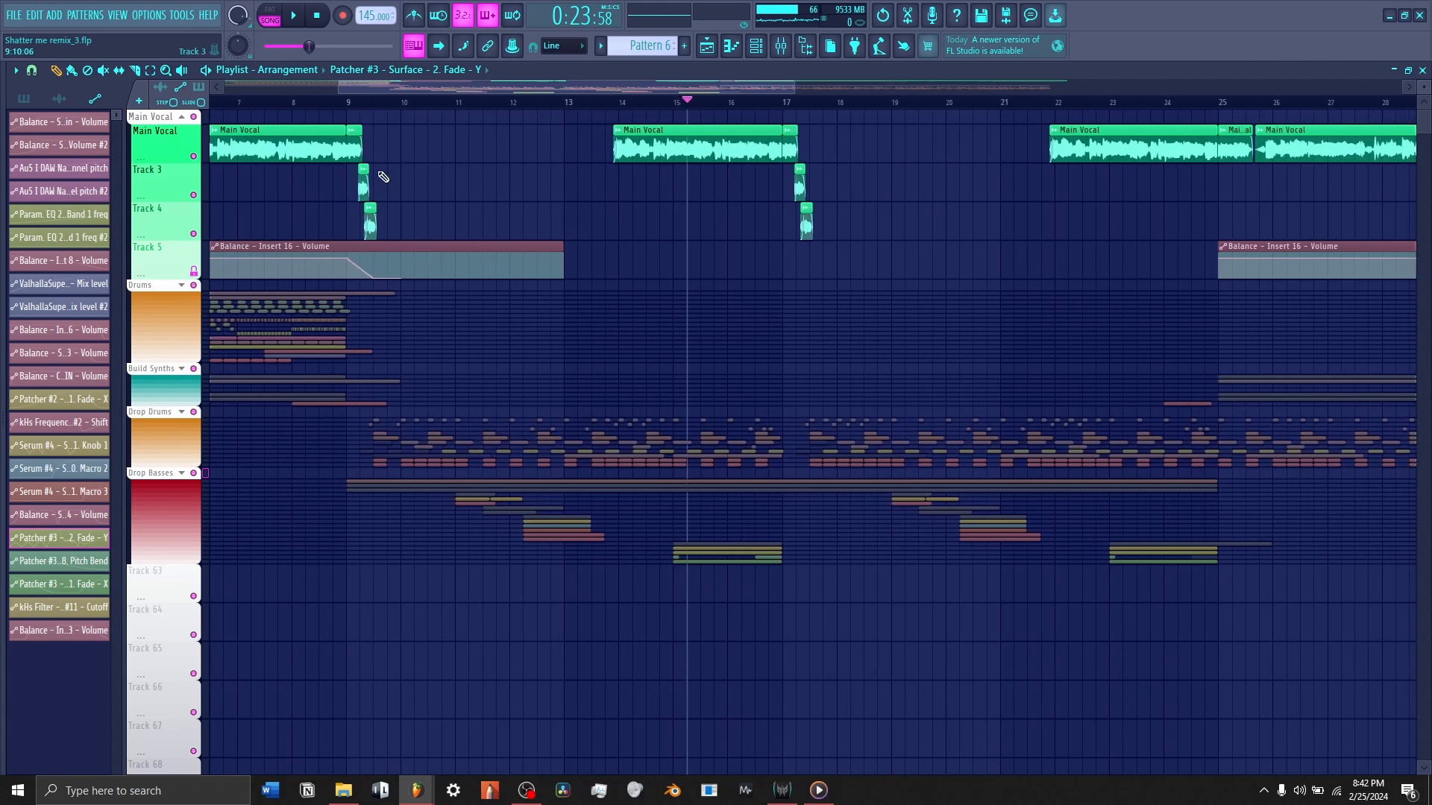
{"action": "left_click", "coordinate": [182, 475]}
{"action": "scroll", "coordinate": [444, 437], "scroll_direction": "down", "scroll_amount": 8}
{"action": "scroll", "coordinate": [550, 109], "scroll_direction": "up", "scroll_amount": 4}
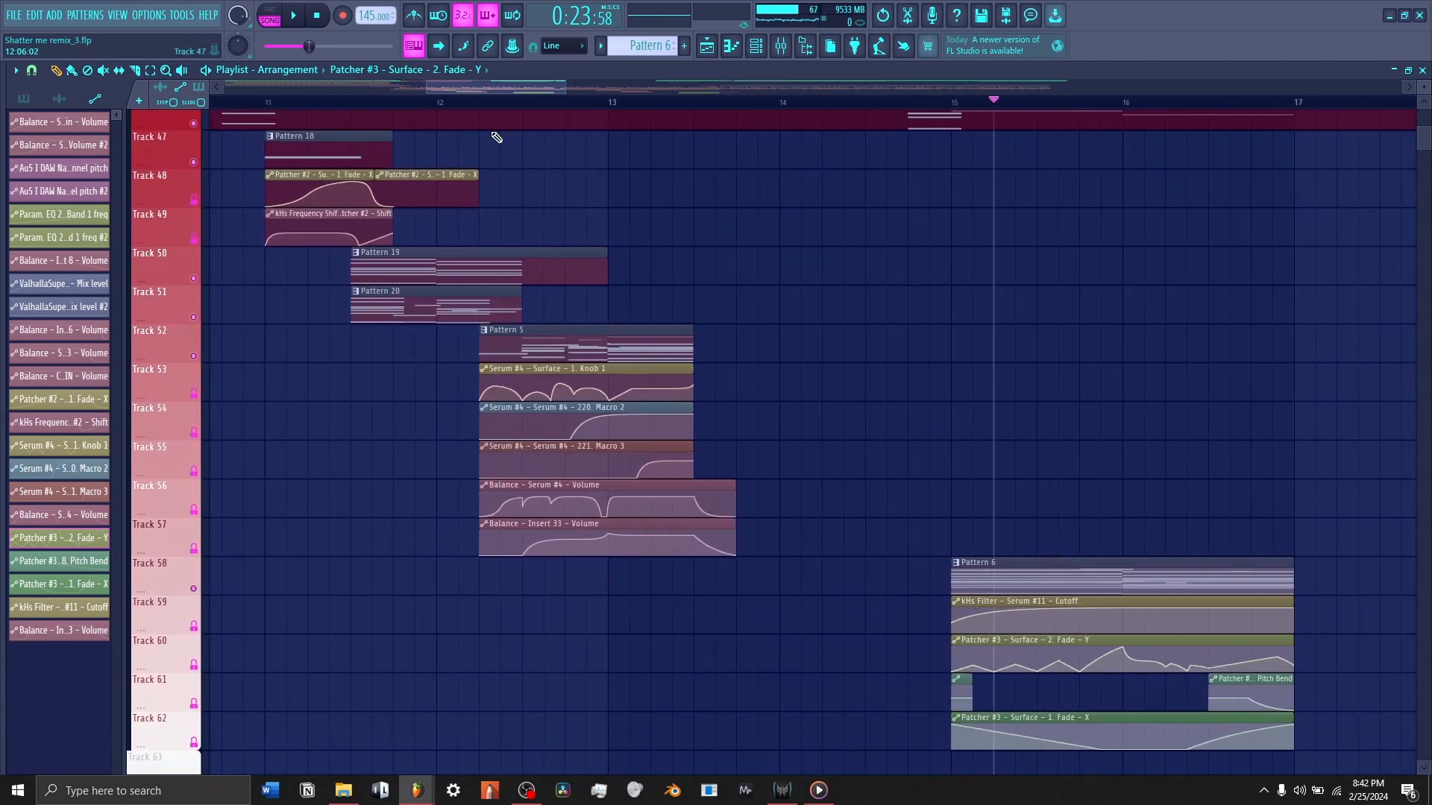
- Play the soloed Pattern 5 section from its start and show the channel rack
{"action": "left_click", "coordinate": [476, 102]}
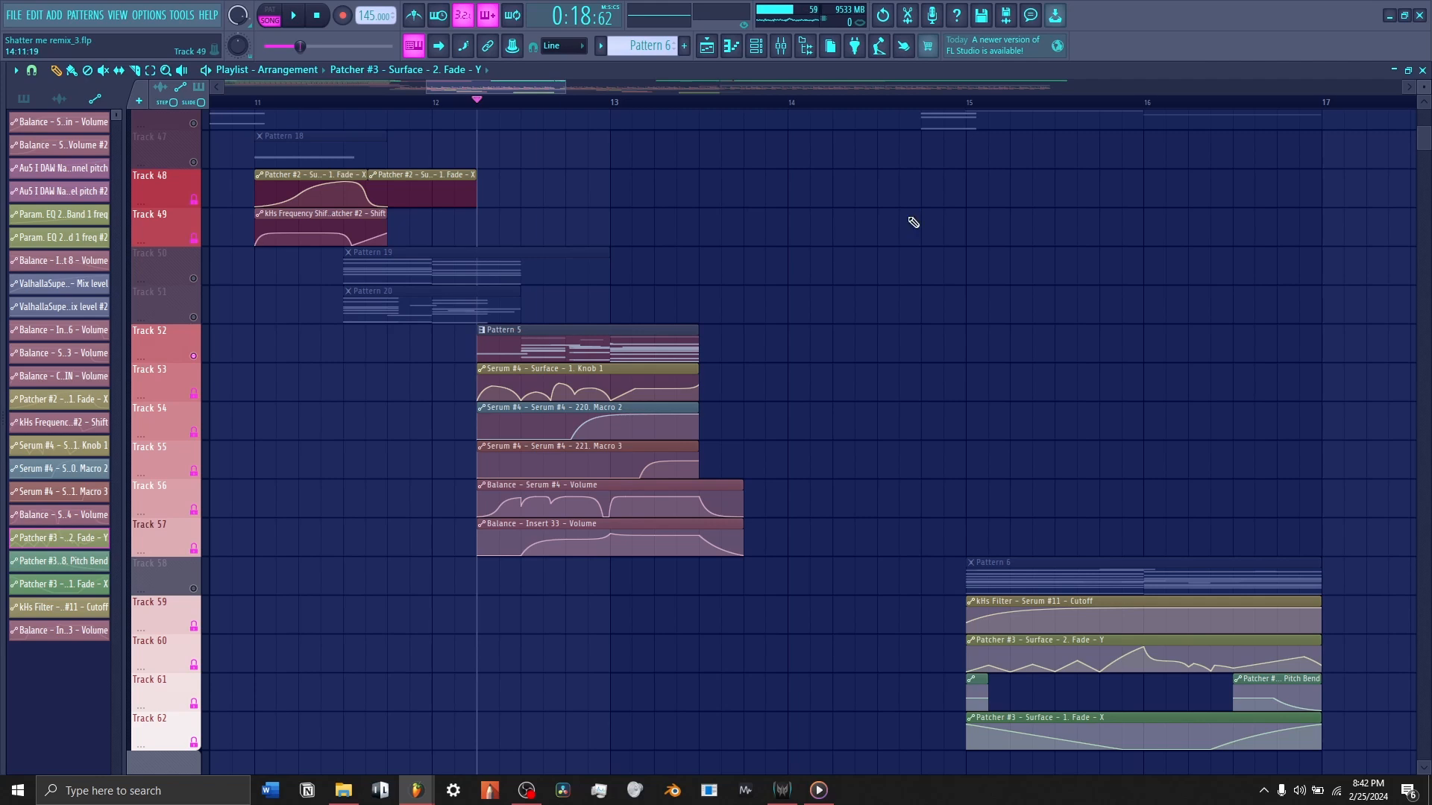
{"action": "key", "text": "space"}
{"action": "left_click", "coordinate": [757, 47]}
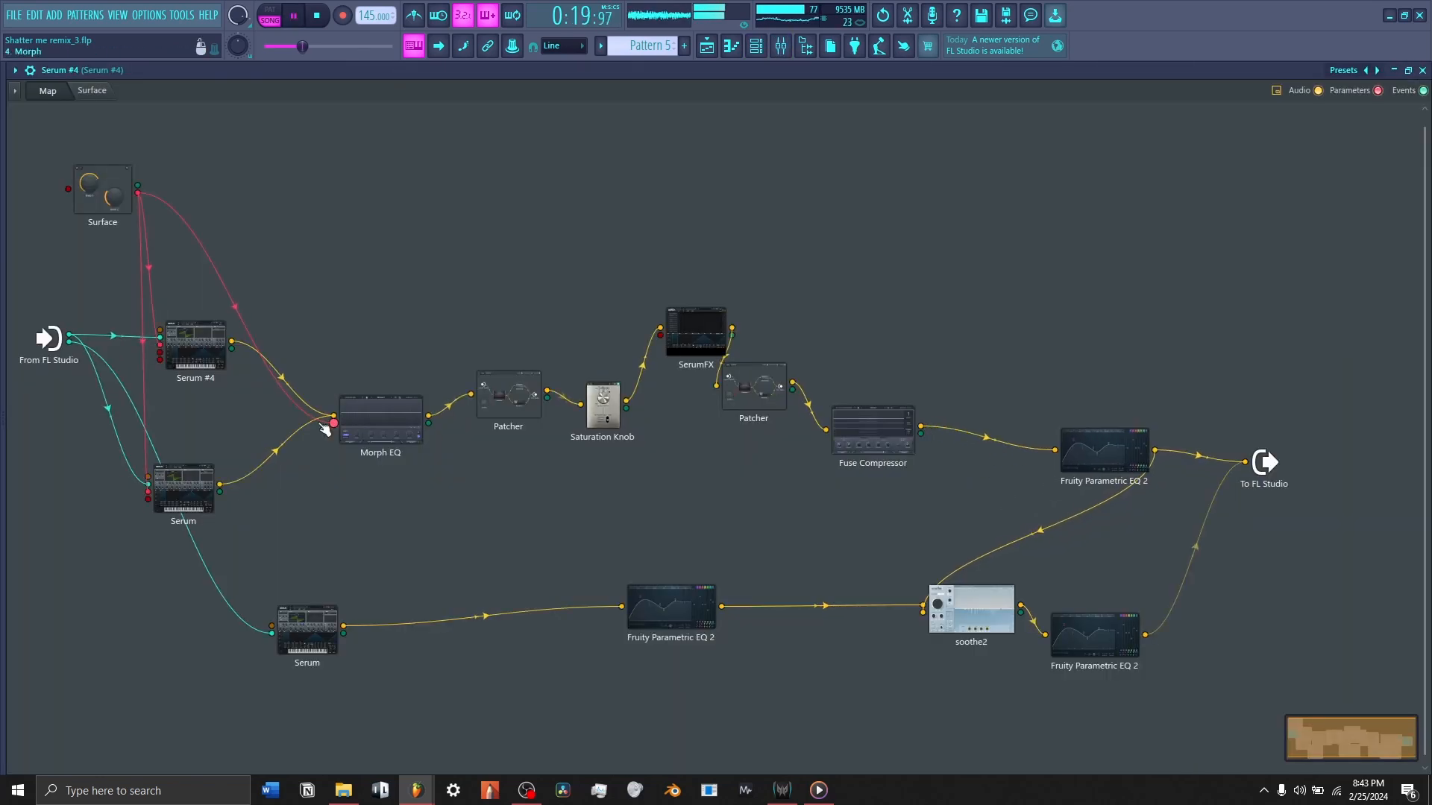
- Examine the Serum #4 synth inside its Patcher map, checking its oscillator and effects pages
{"action": "key", "text": "space"}
{"action": "left_click", "coordinate": [186, 339]}
{"action": "left_click", "coordinate": [1041, 128]}
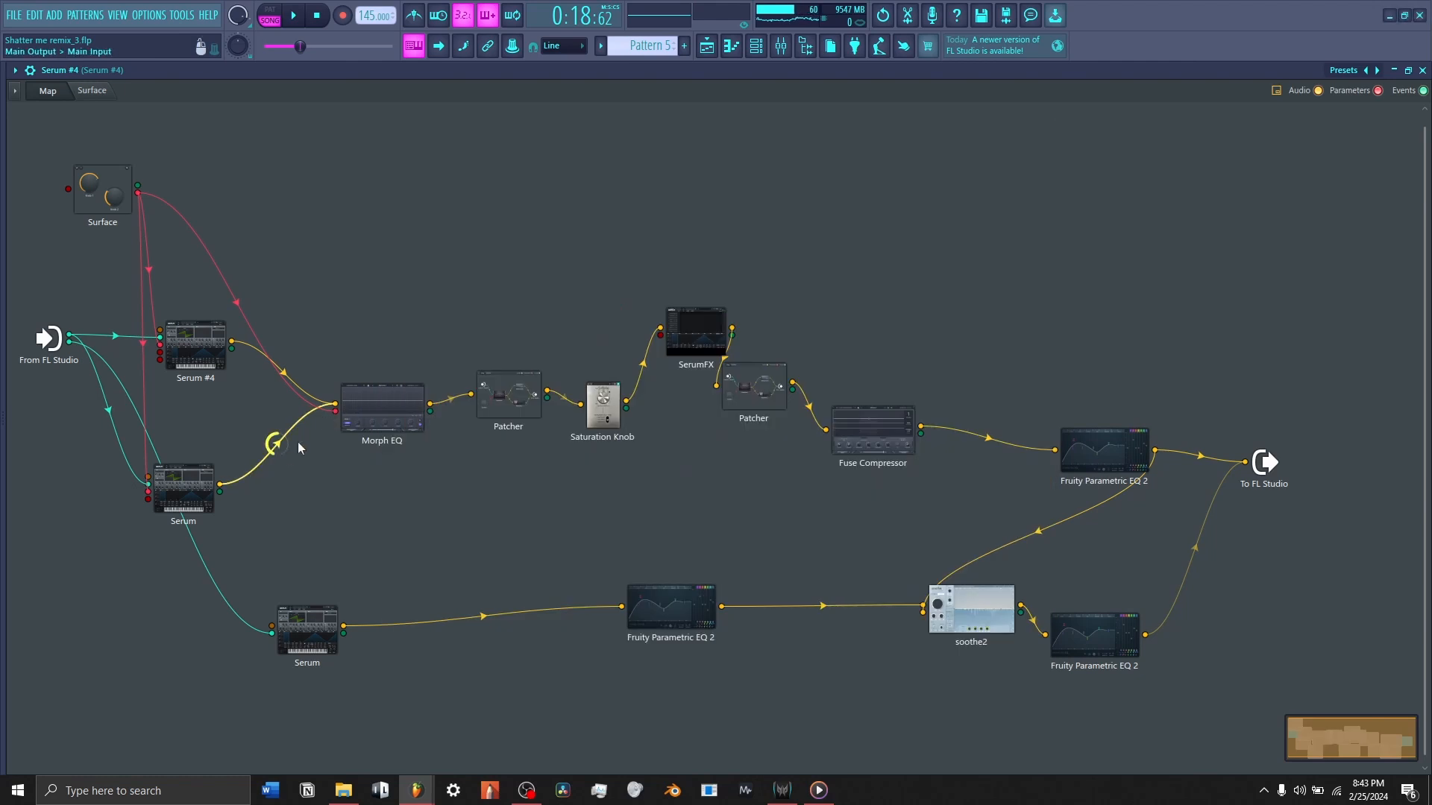
{"action": "left_click", "coordinate": [172, 351]}
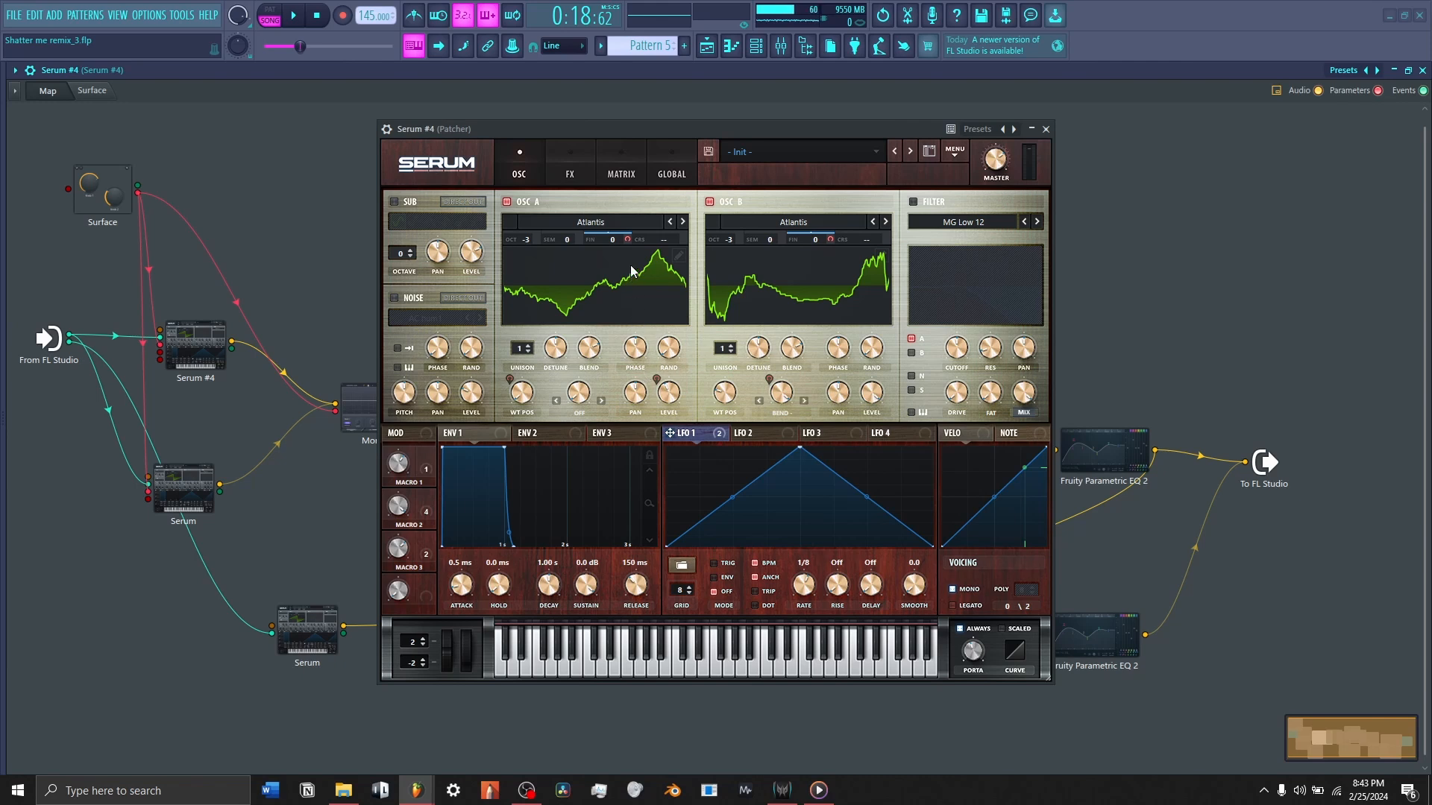
{"action": "left_click", "coordinate": [570, 165]}
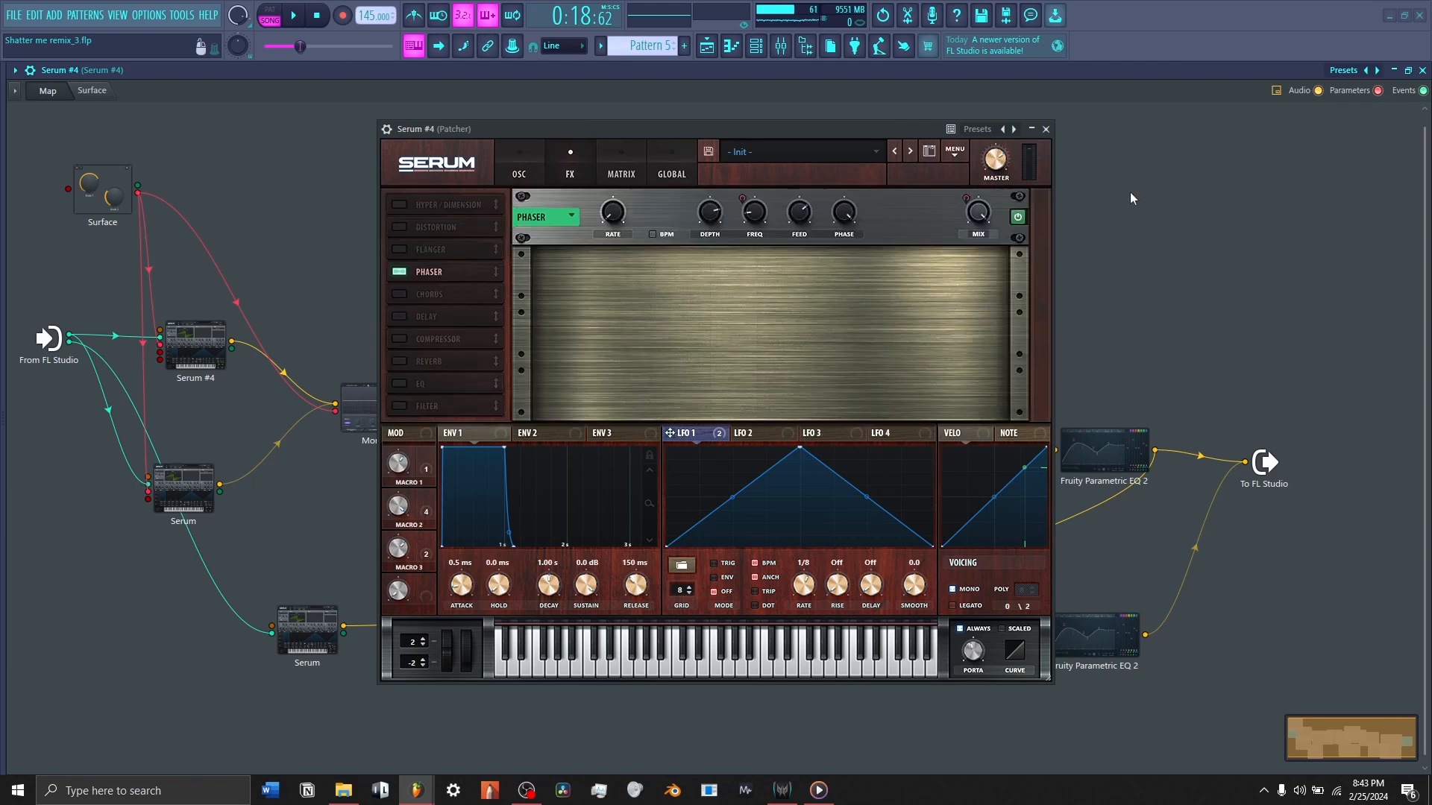
{"action": "left_click", "coordinate": [521, 166]}
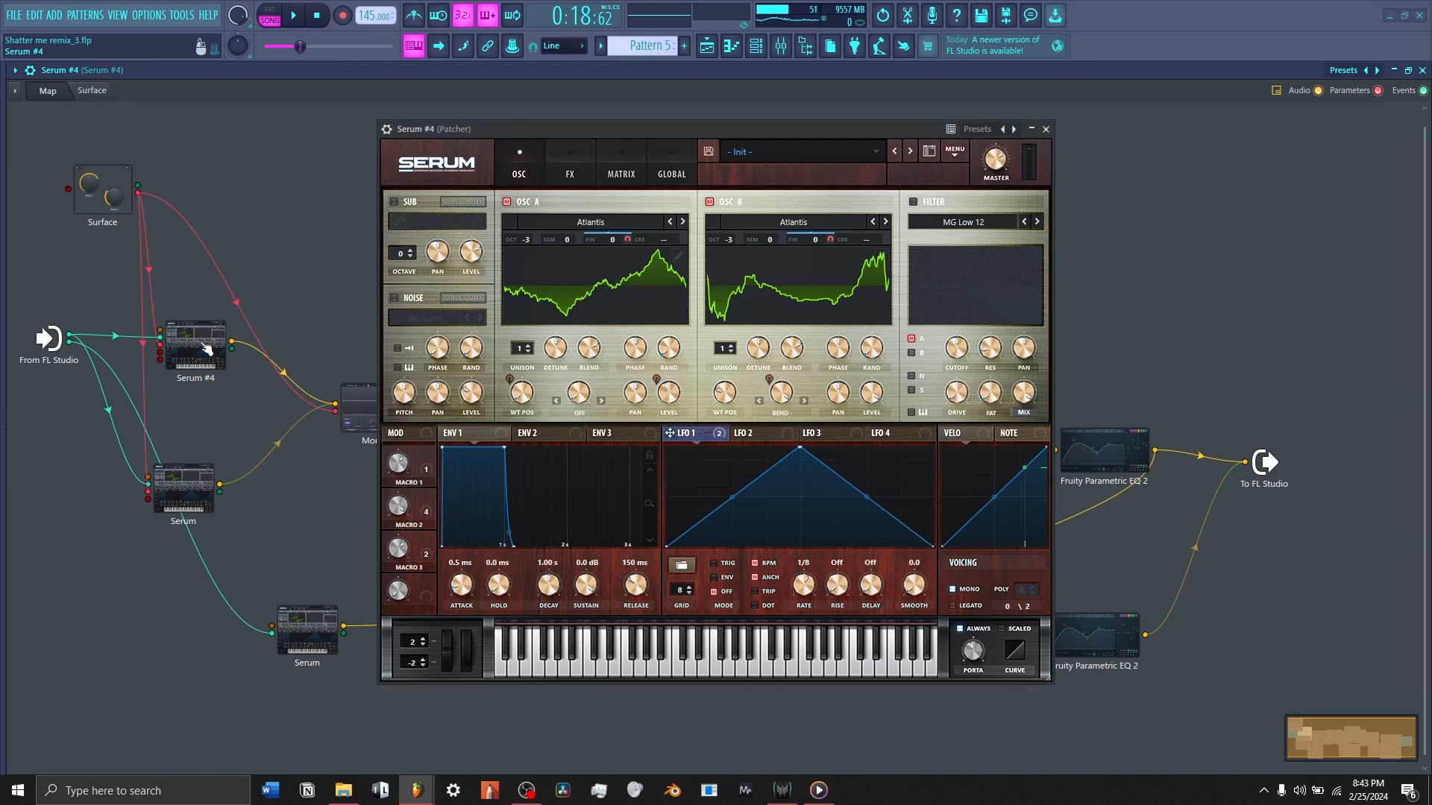
{"action": "left_click", "coordinate": [781, 46]}
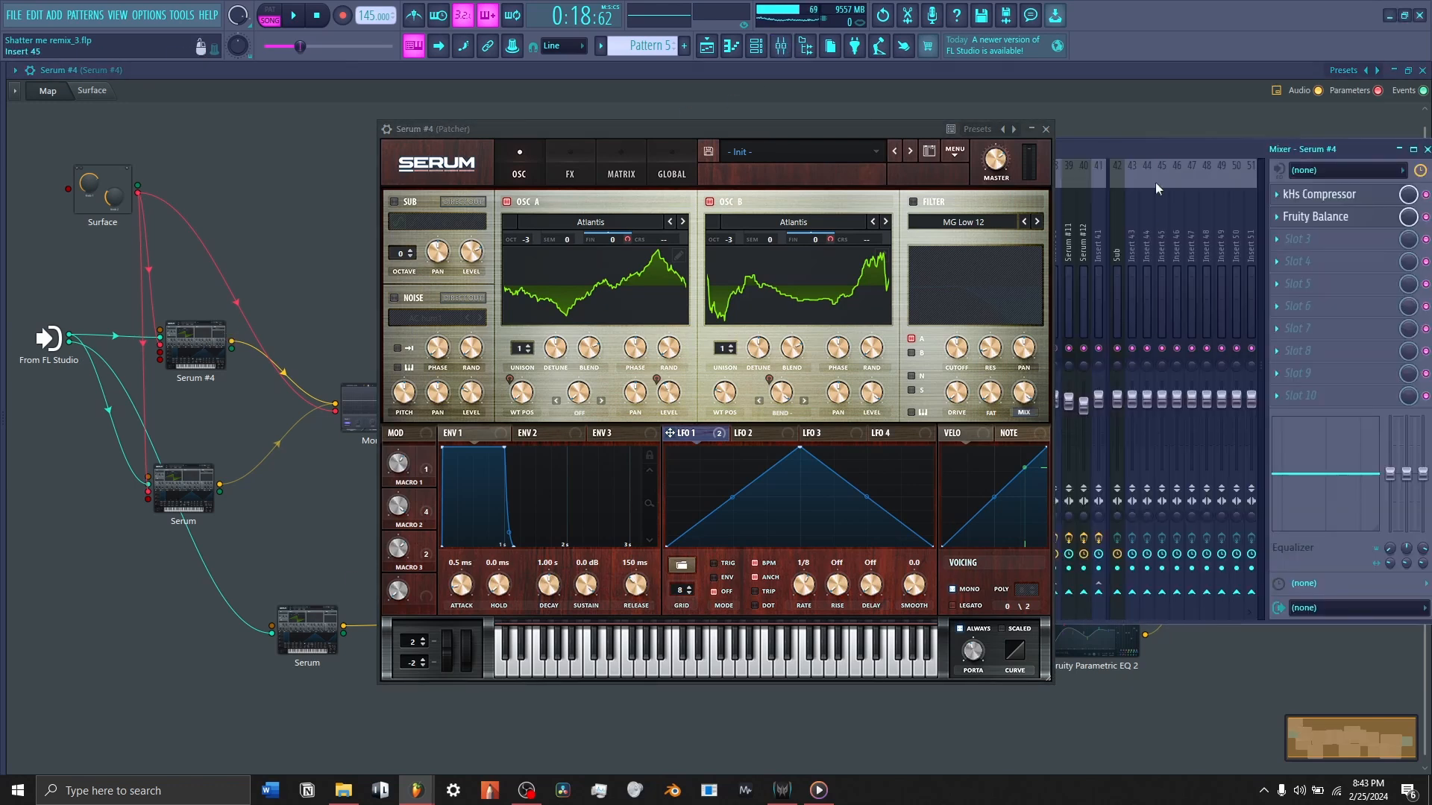
{"action": "key", "text": "space"}
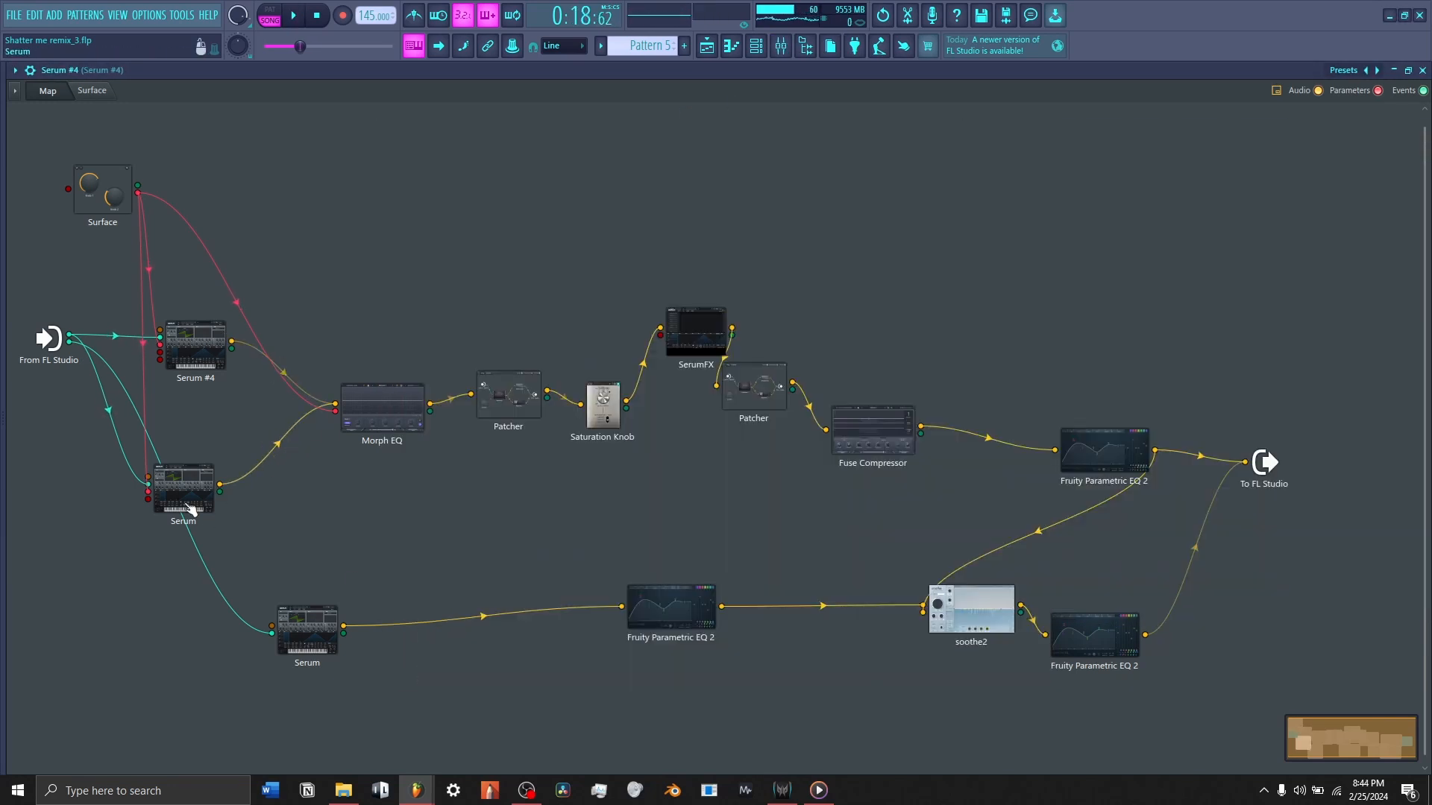
- Open the second Serum in the Patcher map and audition the section while viewing its oscillators
{"action": "double_click", "coordinate": [192, 510]}
{"action": "key", "text": "space"}
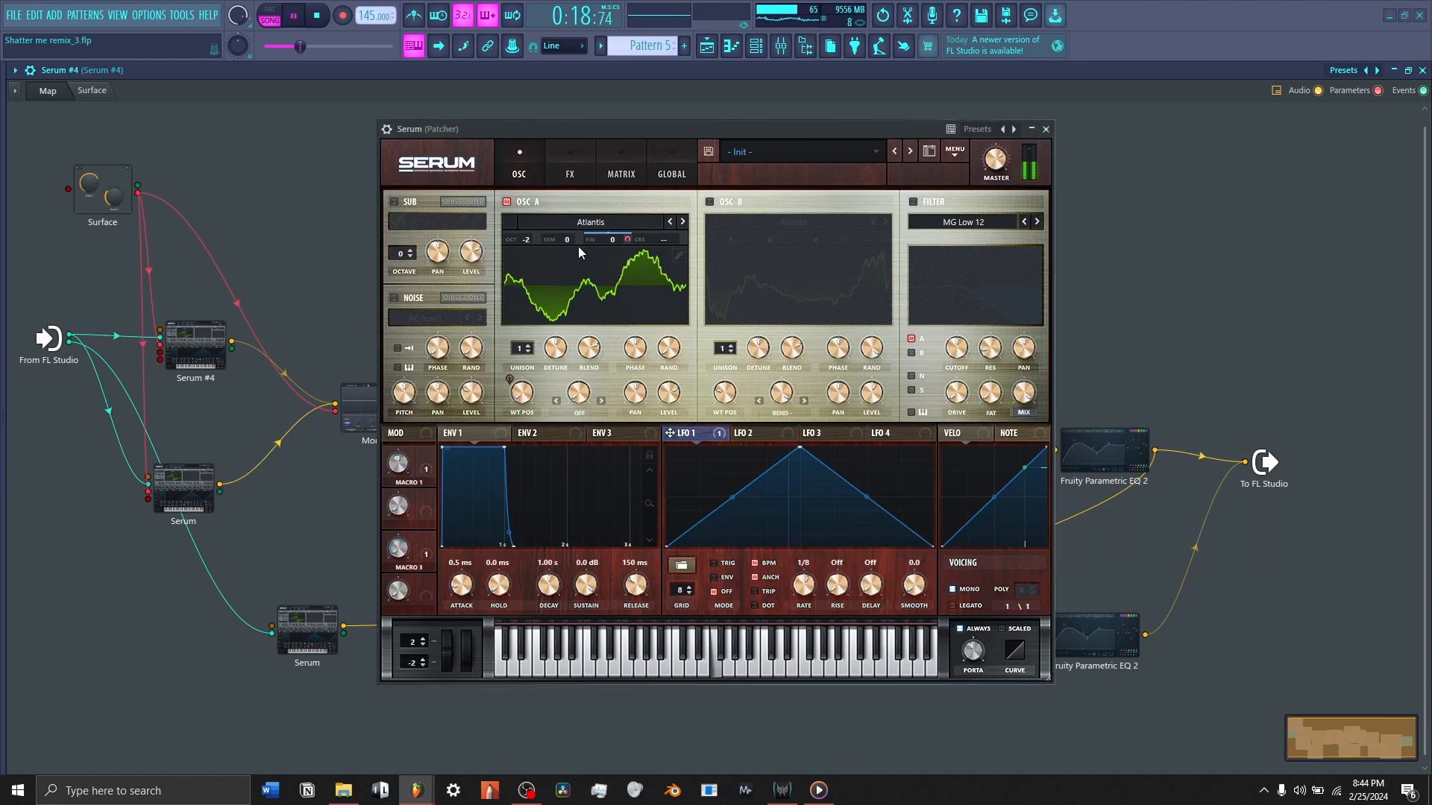
{"action": "key", "text": "space"}
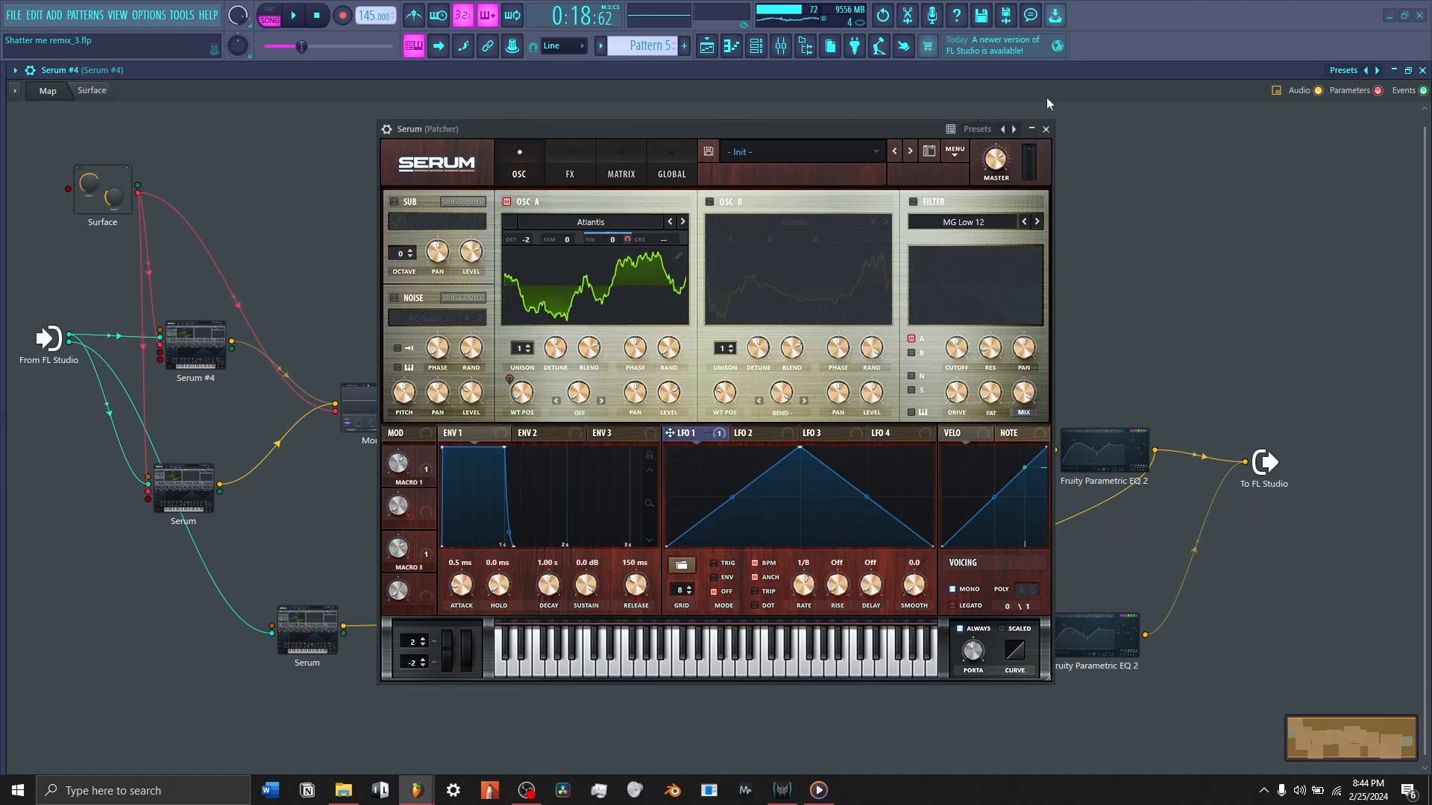
{"action": "left_click", "coordinate": [1048, 129]}
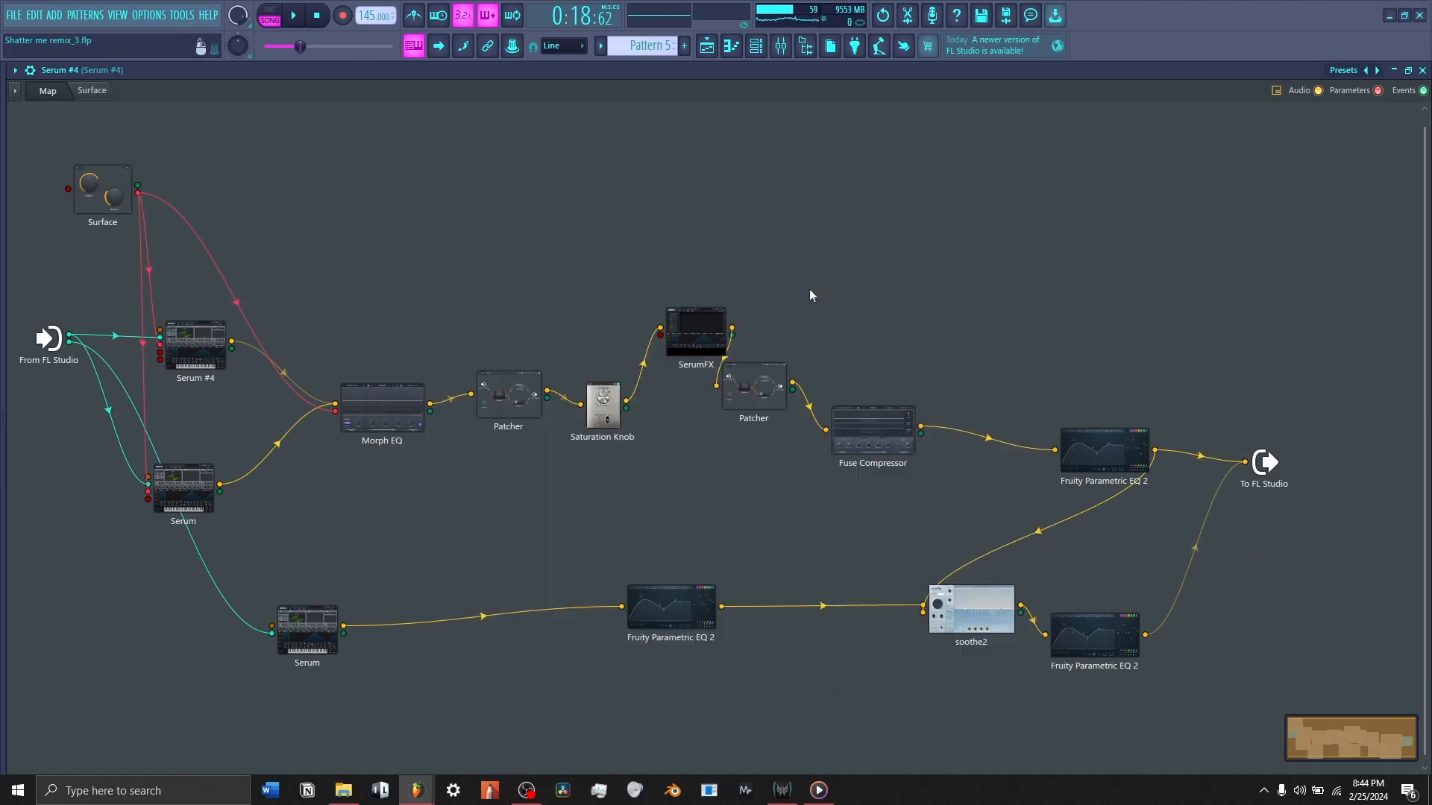
- Check the Morph EQ's filter curve and the SerumFX module in the Serum #4 Patcher chain
{"action": "double_click", "coordinate": [406, 432]}
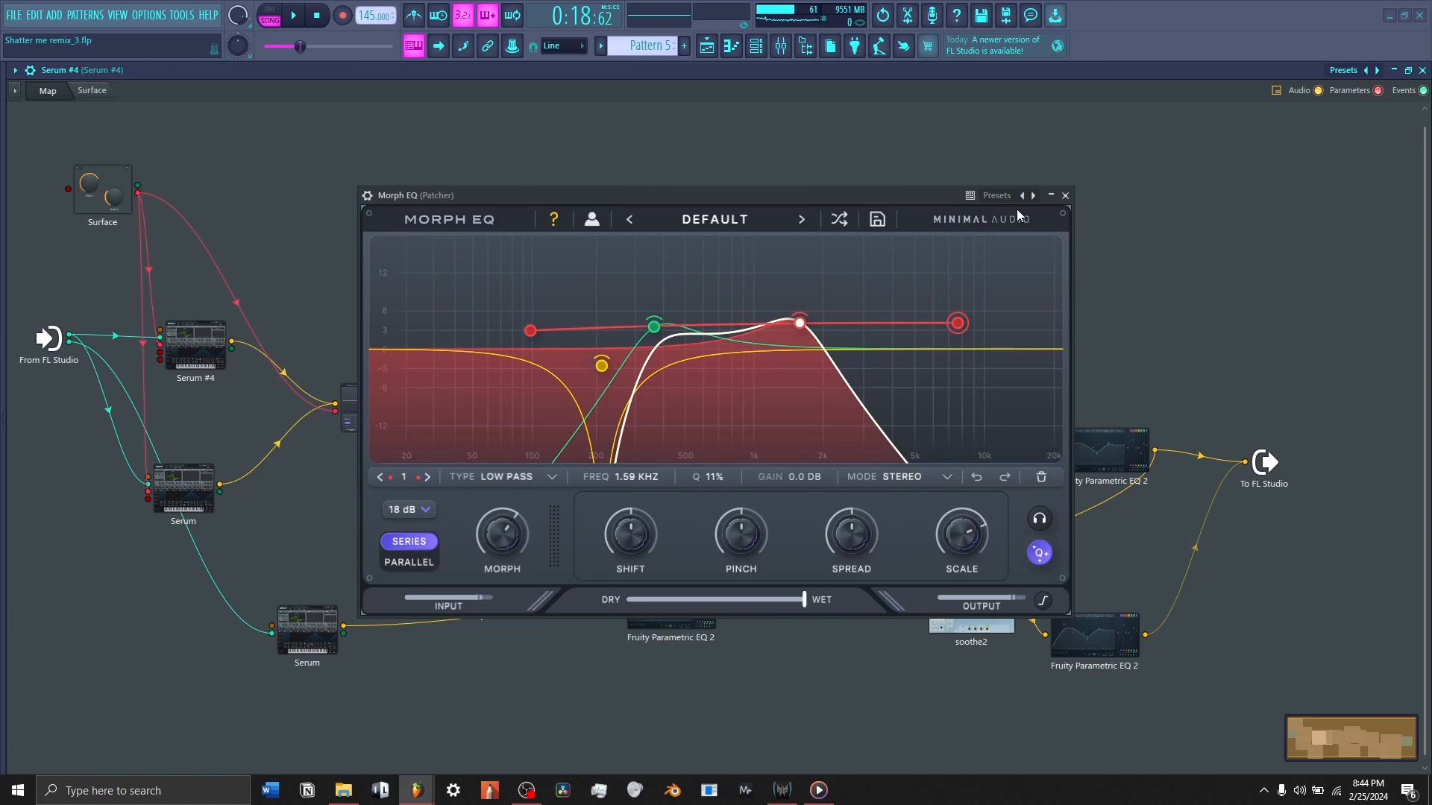
{"action": "left_click", "coordinate": [1066, 196]}
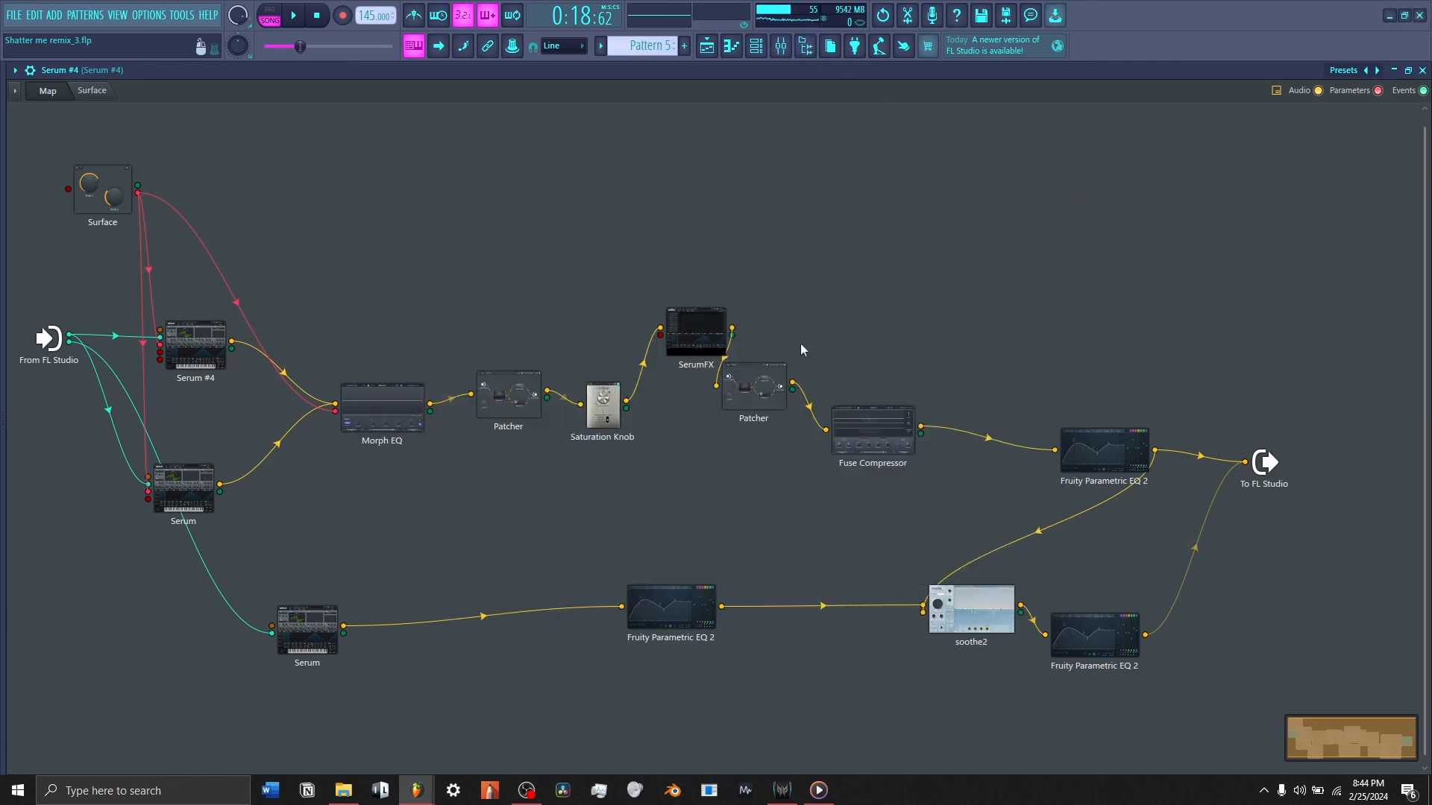
{"action": "double_click", "coordinate": [699, 344]}
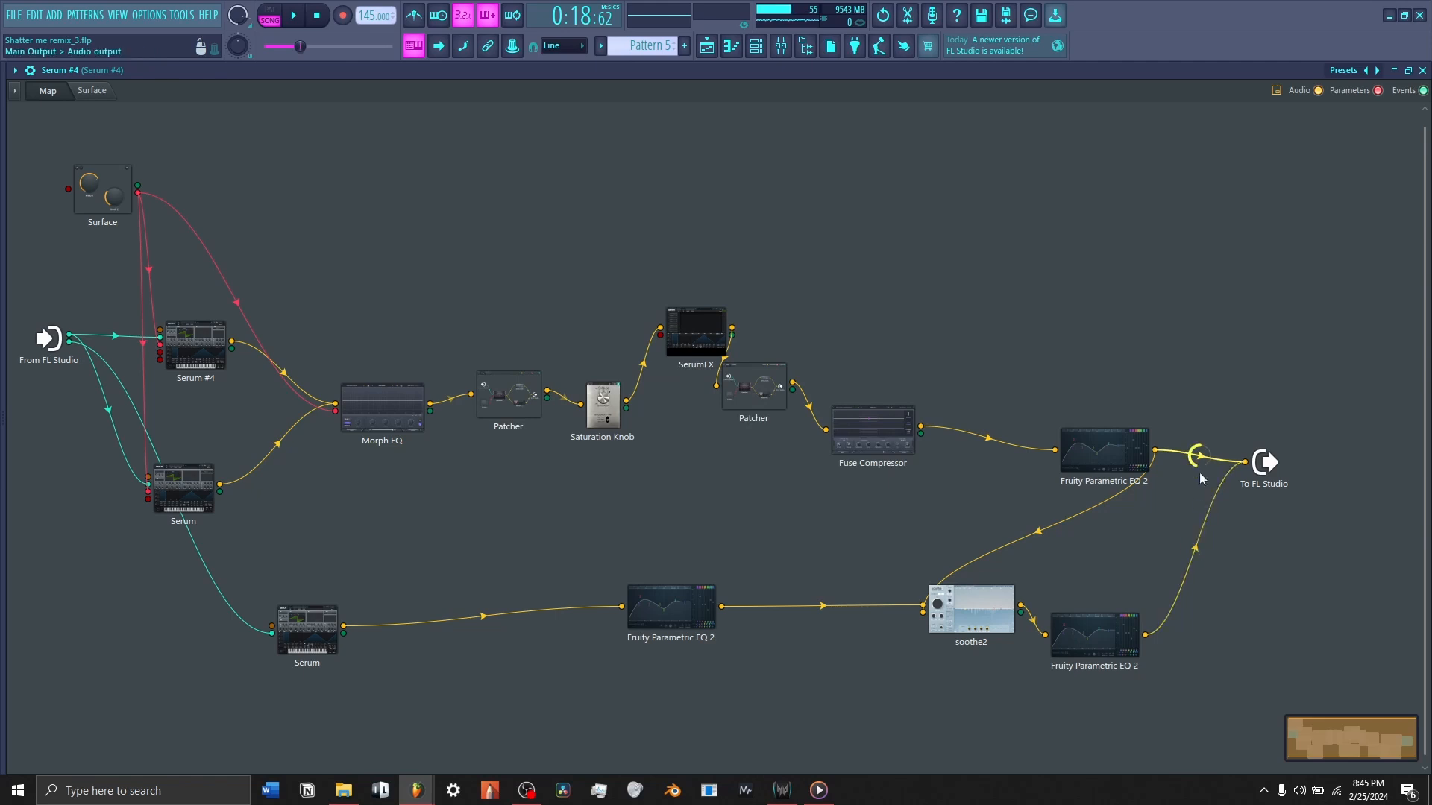
- Shift the Fruity Parametric EQ 2 module after the Fuse Compressor slightly closer to it in the Patcher map
{"action": "left_click", "coordinate": [1010, 612]}
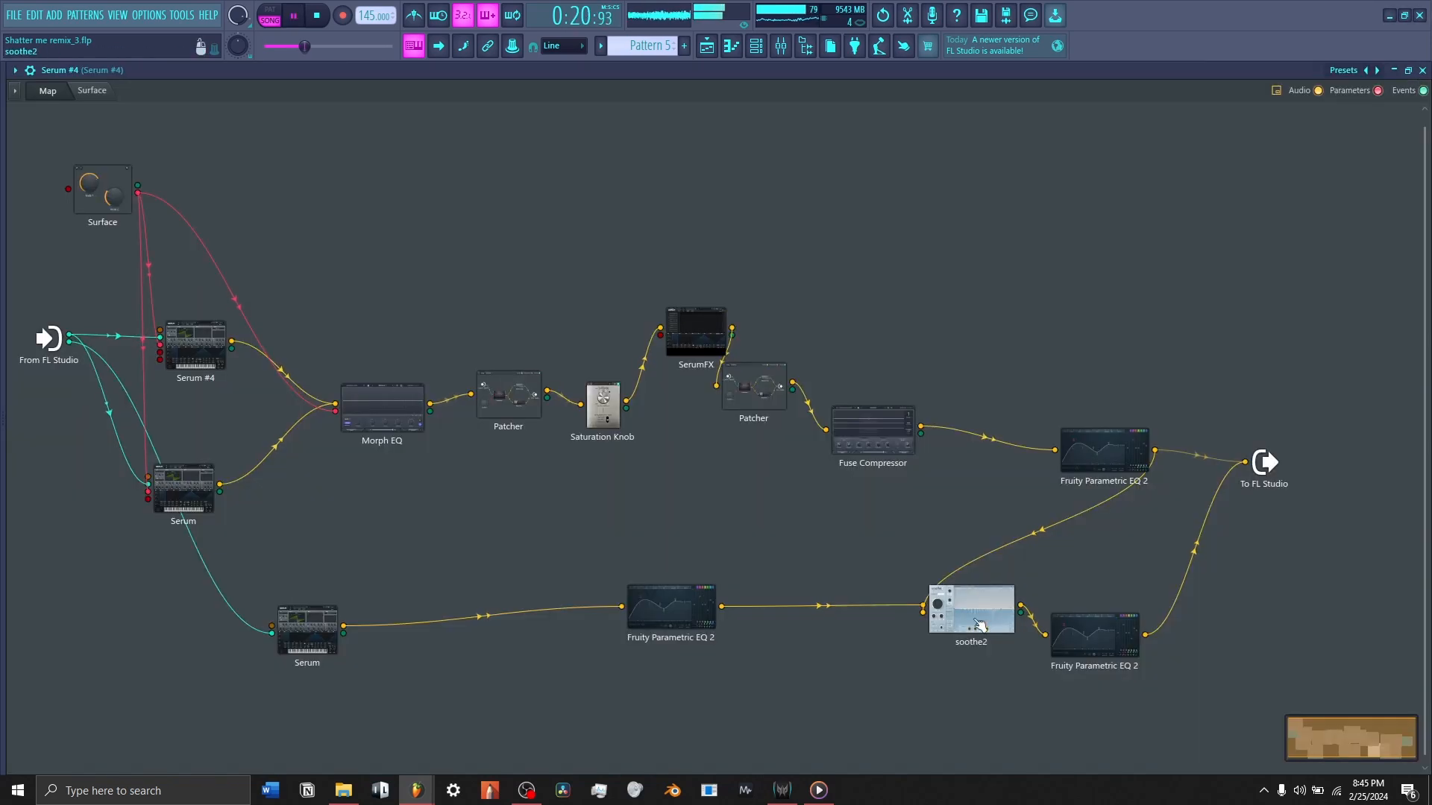
{"action": "left_click_drag", "start_coordinate": [1104, 451], "coordinate": [1076, 463]}
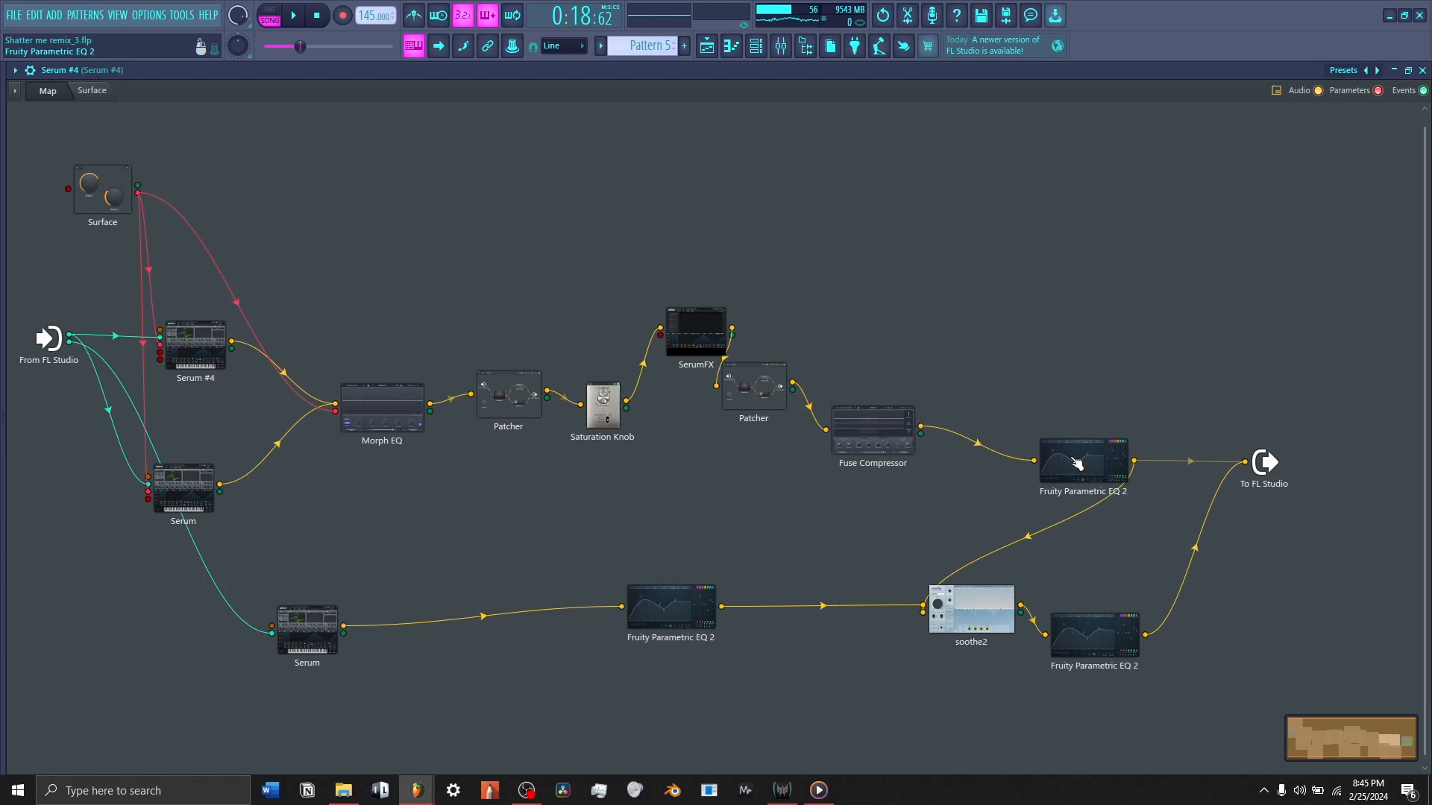
{"action": "key", "text": "space"}
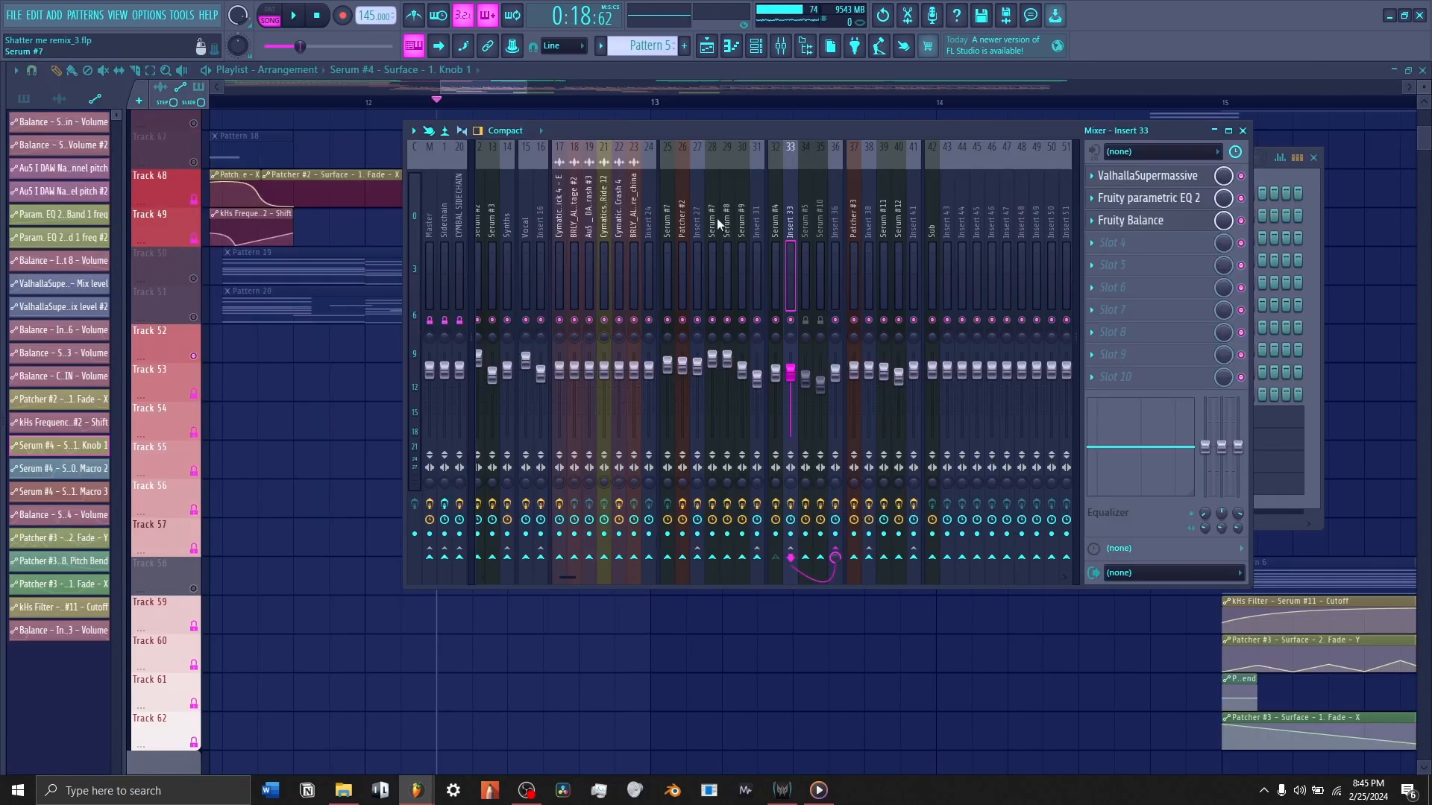
- Examine the ValhallaSupermassive and Fruity parametric EQ 2 effects on the Insert 33 mixer track
{"action": "left_click", "coordinate": [1148, 177]}
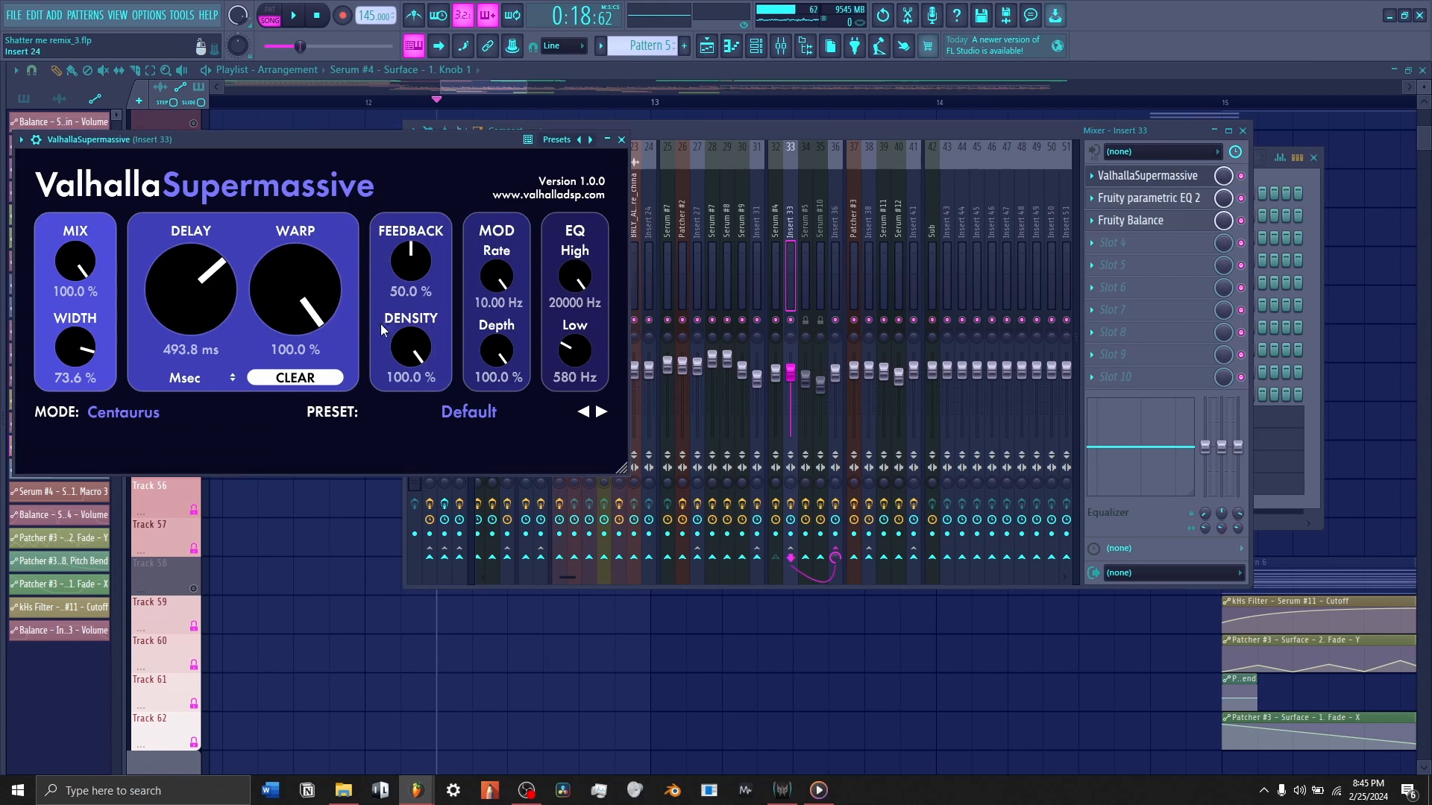
{"action": "left_click", "coordinate": [1161, 183]}
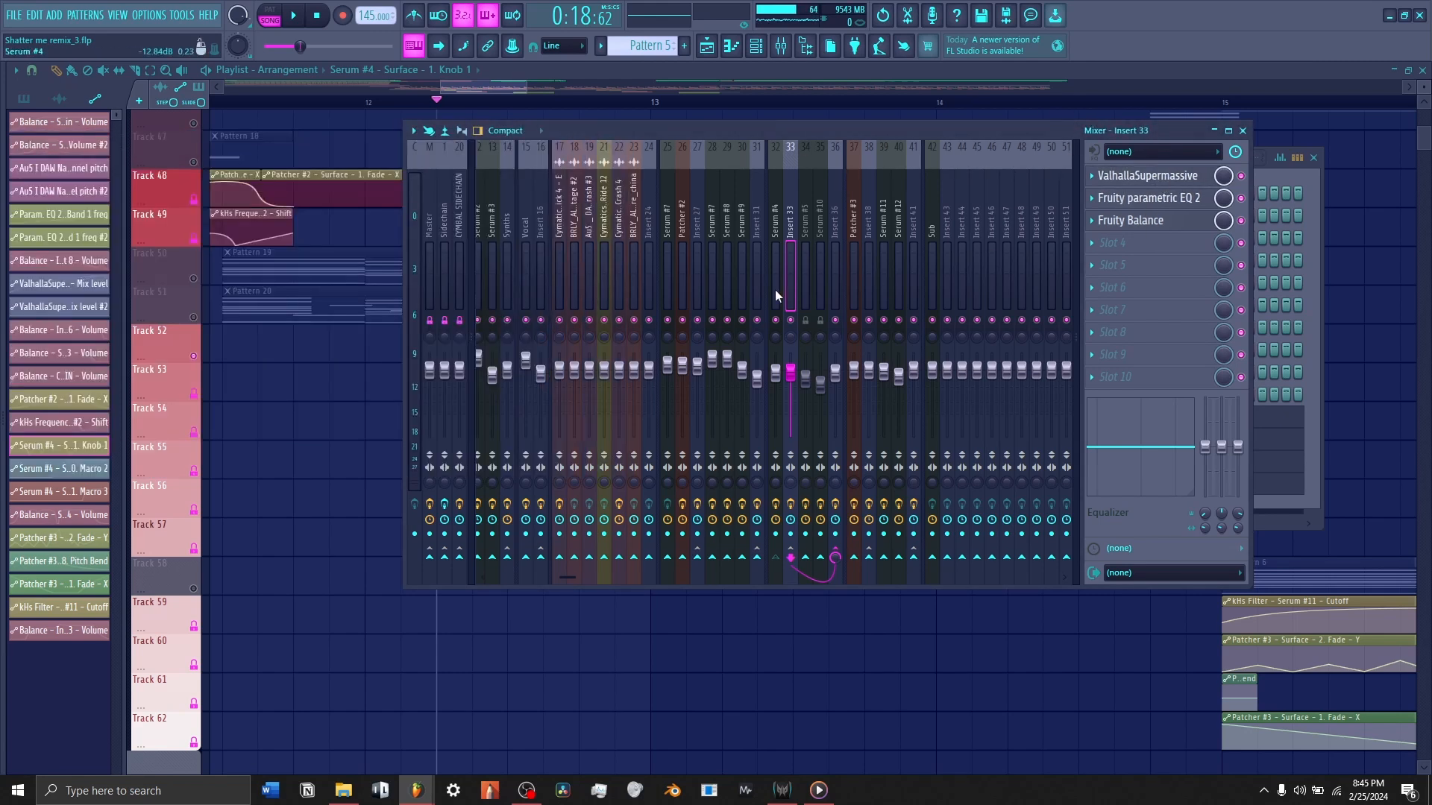
{"action": "left_click", "coordinate": [1163, 202]}
{"action": "left_click", "coordinate": [1164, 202]}
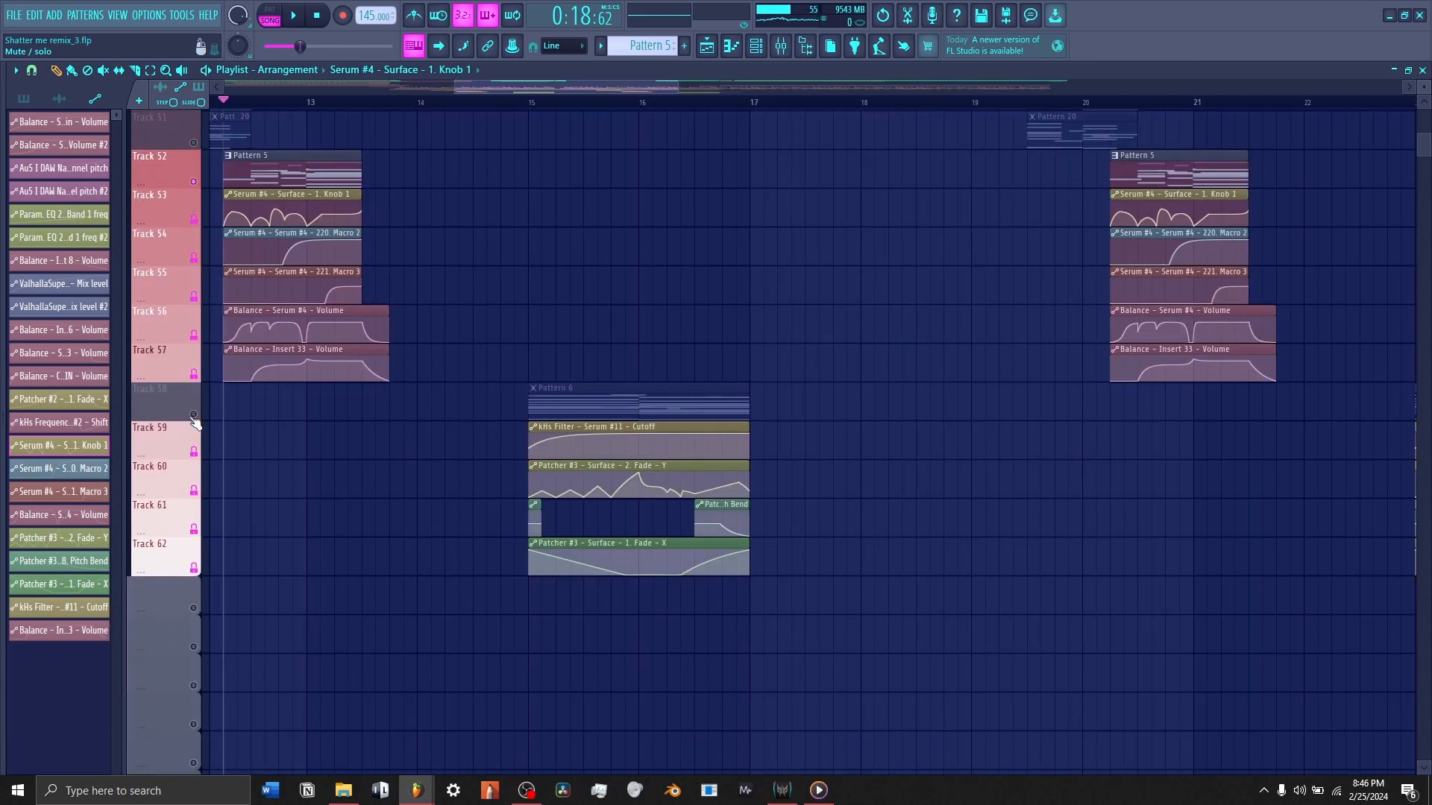
- Play the Track 58 bass section from bar 15 and make Pattern 6 the active pattern
{"action": "left_click", "coordinate": [531, 108]}
{"action": "scroll", "coordinate": [531, 108], "scroll_direction": "up", "scroll_amount": 3}
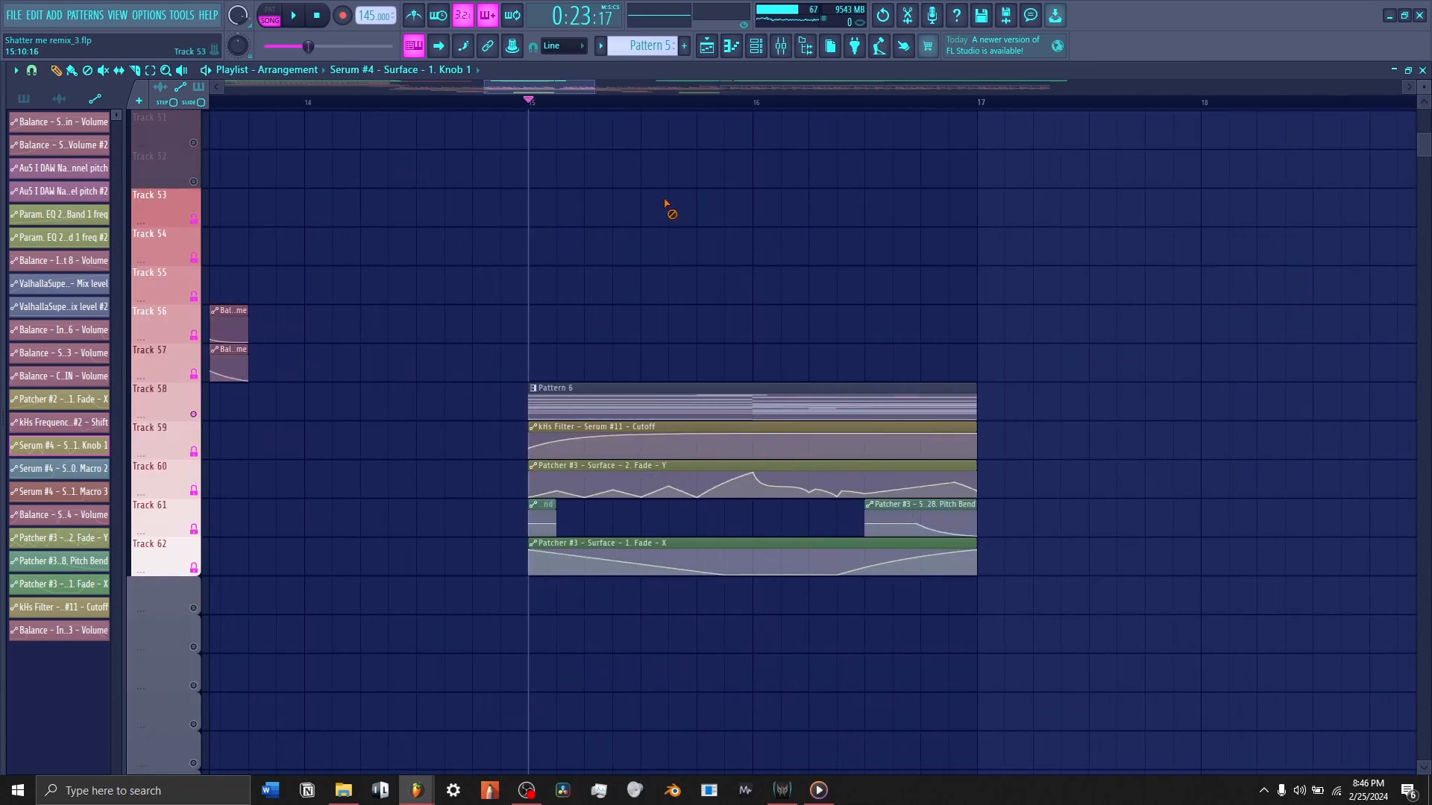
{"action": "key", "text": "space"}
{"action": "left_click", "coordinate": [805, 403]}
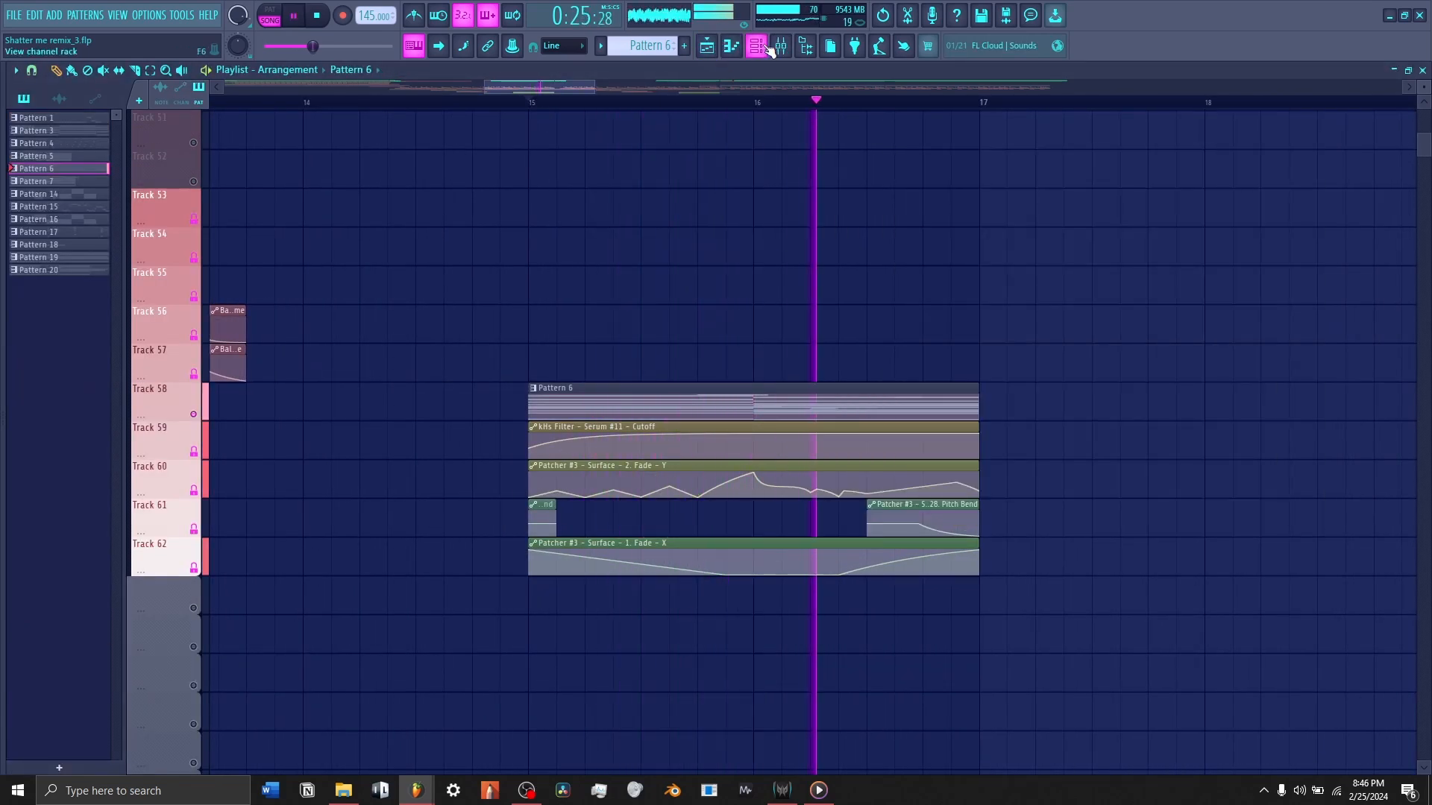
- Open Patcher #3 from the channel rack and examine its module map and Morph EQ
{"action": "left_click", "coordinate": [767, 47]}
{"action": "key", "text": "space"}
{"action": "left_click", "coordinate": [924, 194]}
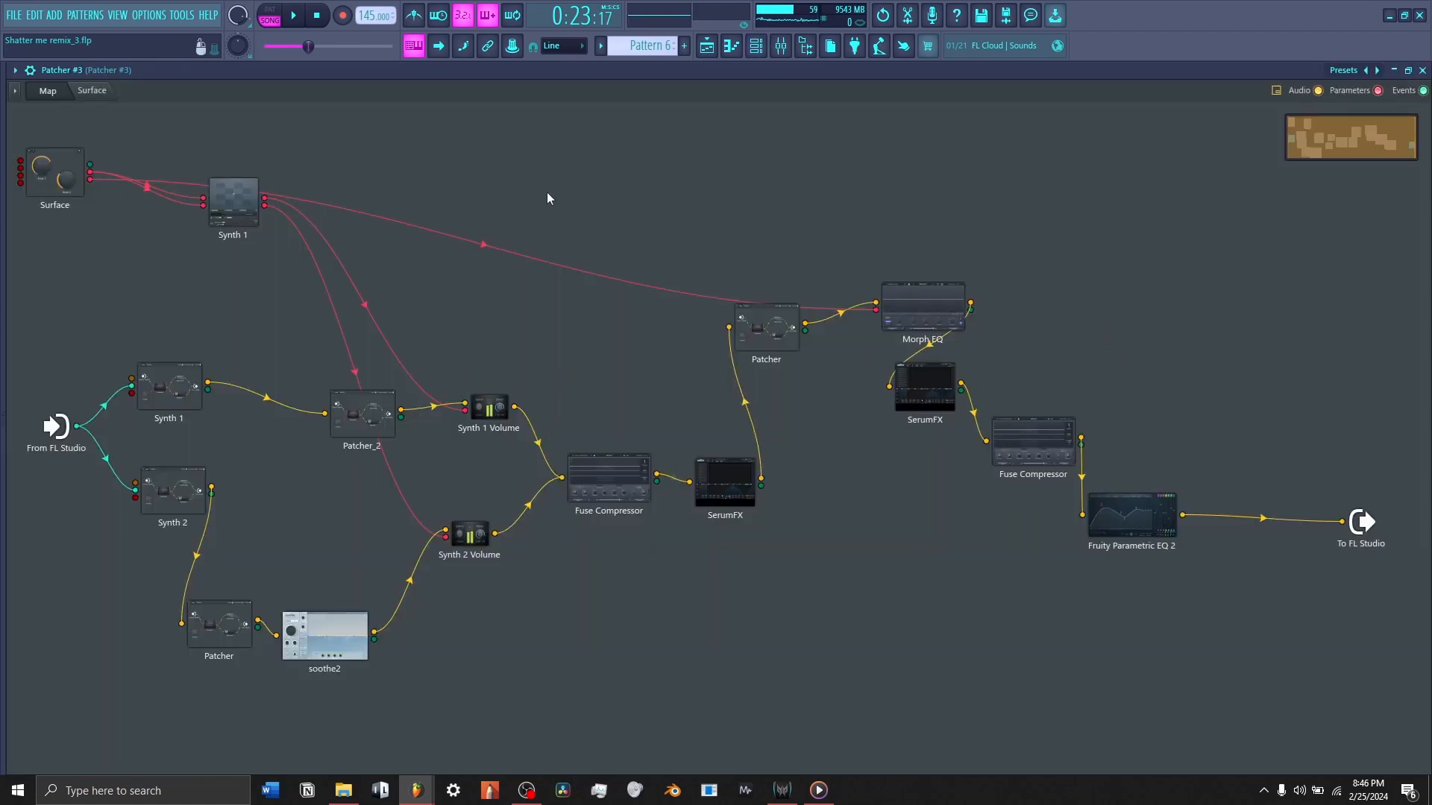
{"action": "key", "text": "space"}
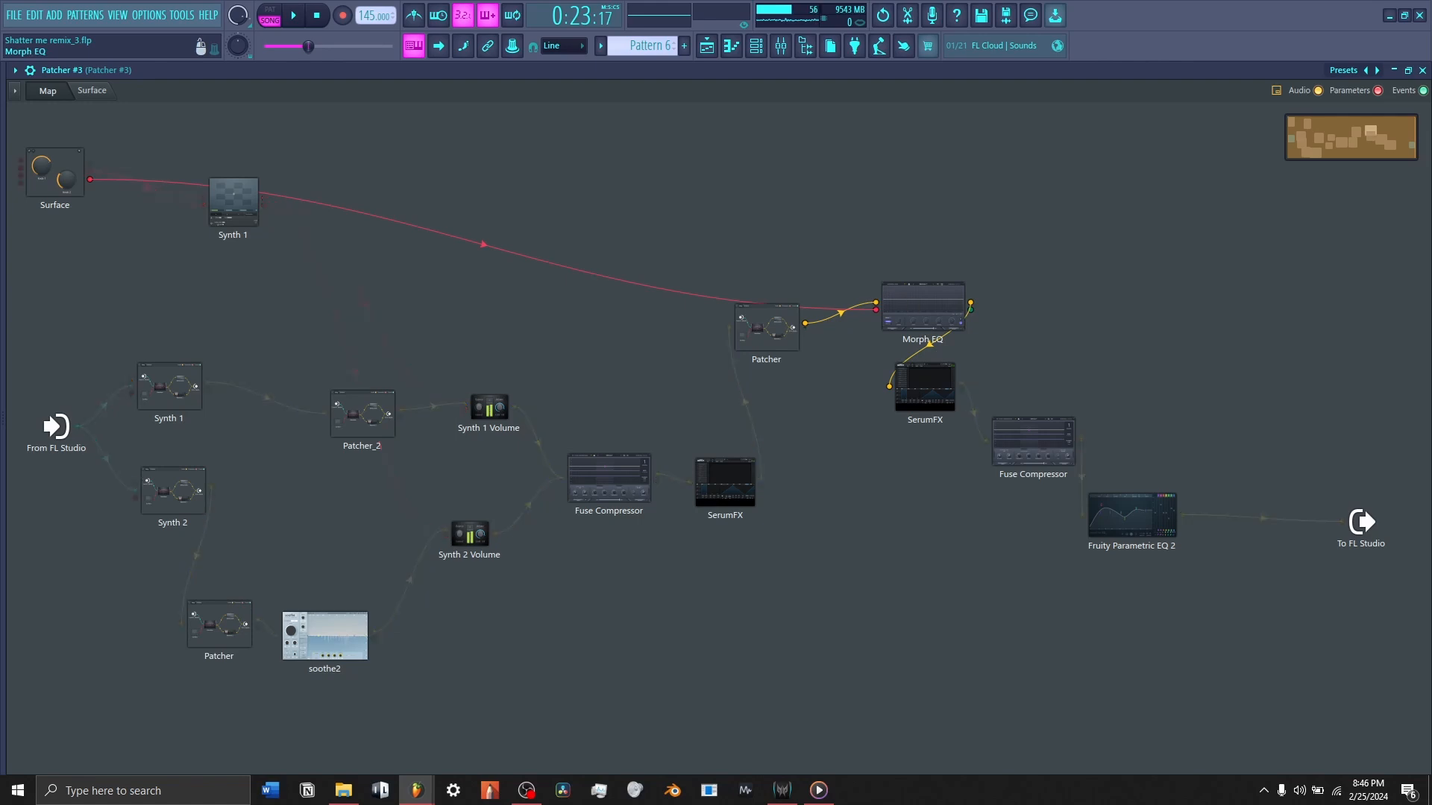
{"action": "double_click", "coordinate": [917, 309]}
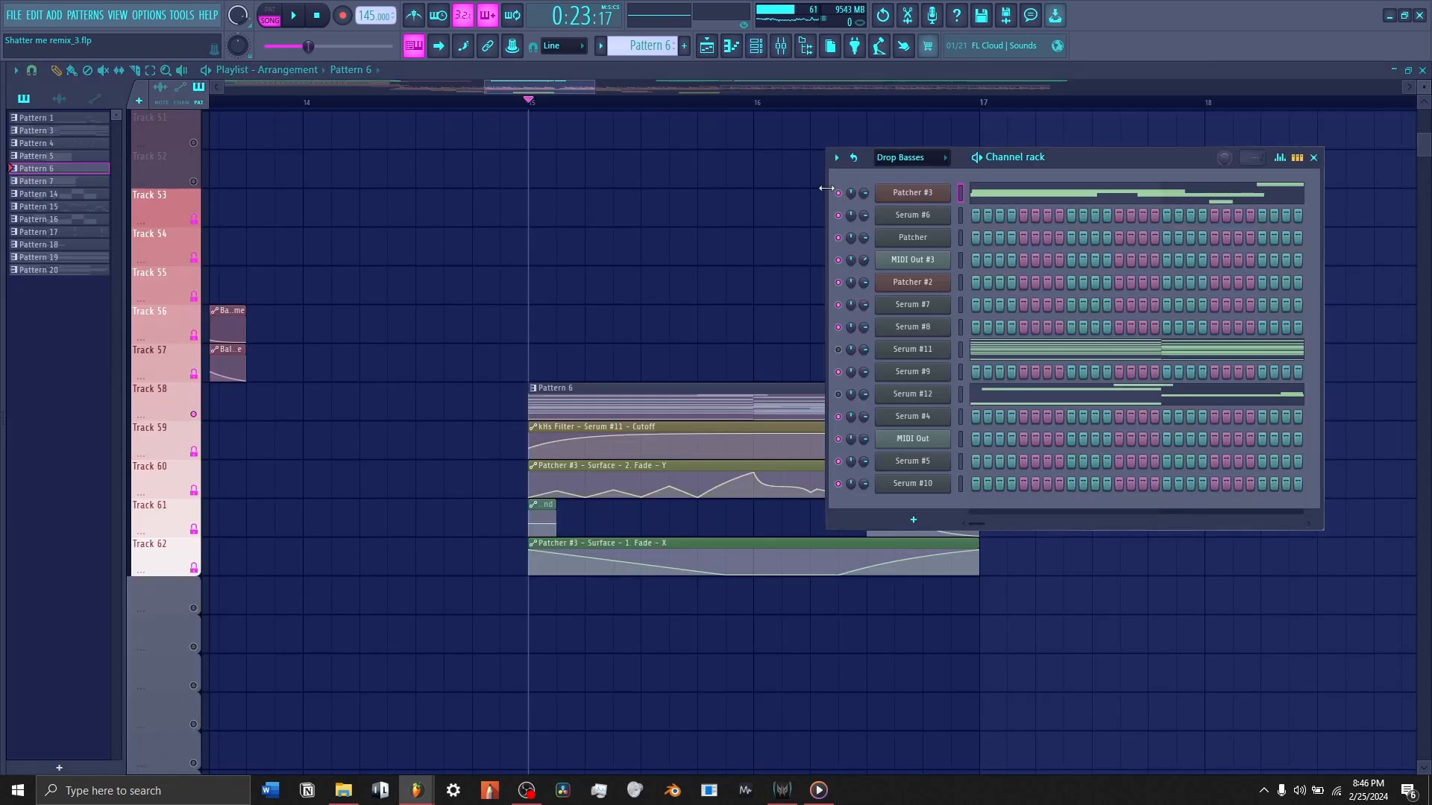
- Open the Serum #11 synth and play the Pattern 6 section to review its sound
{"action": "left_click", "coordinate": [911, 349]}
{"action": "key", "text": "space"}
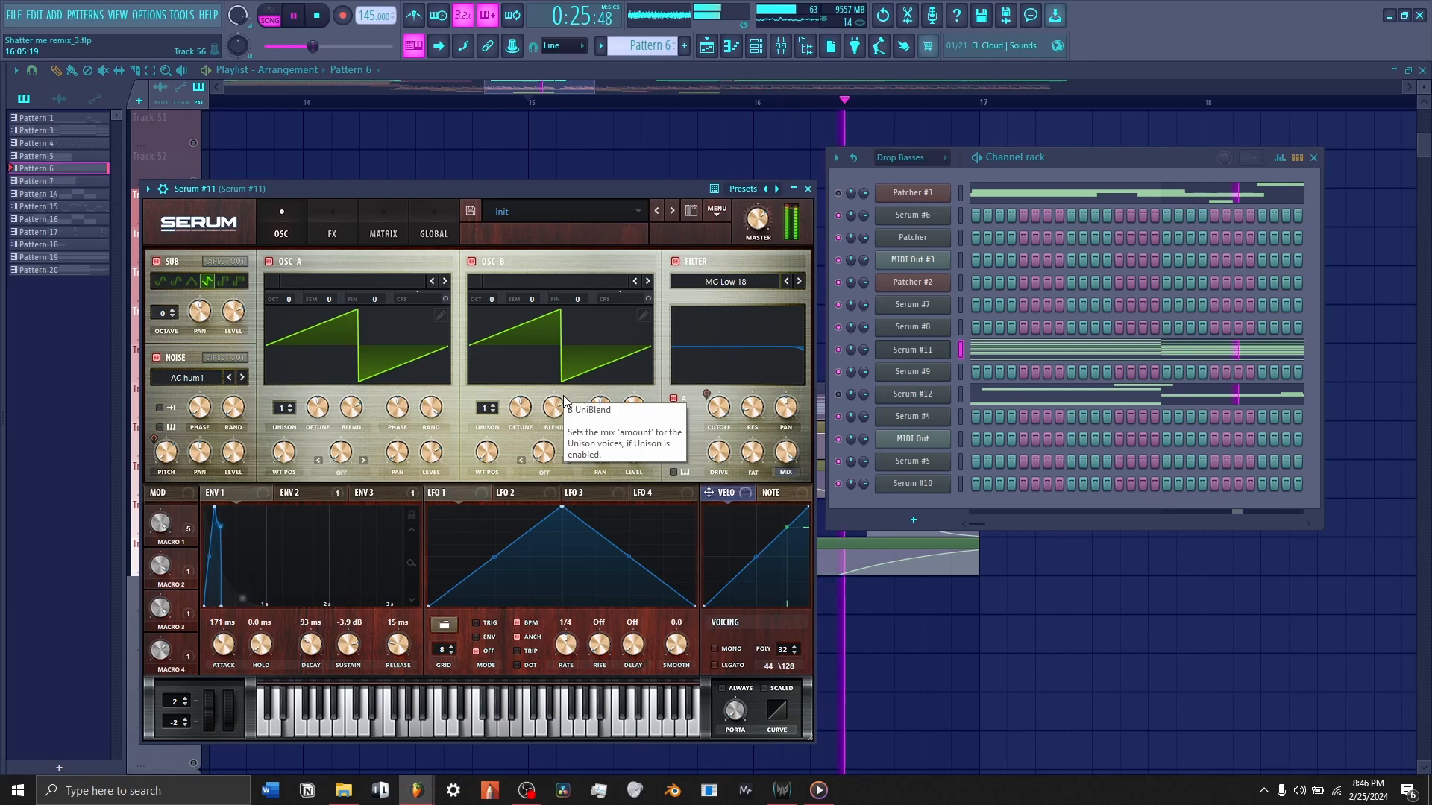
{"action": "key", "text": "space"}
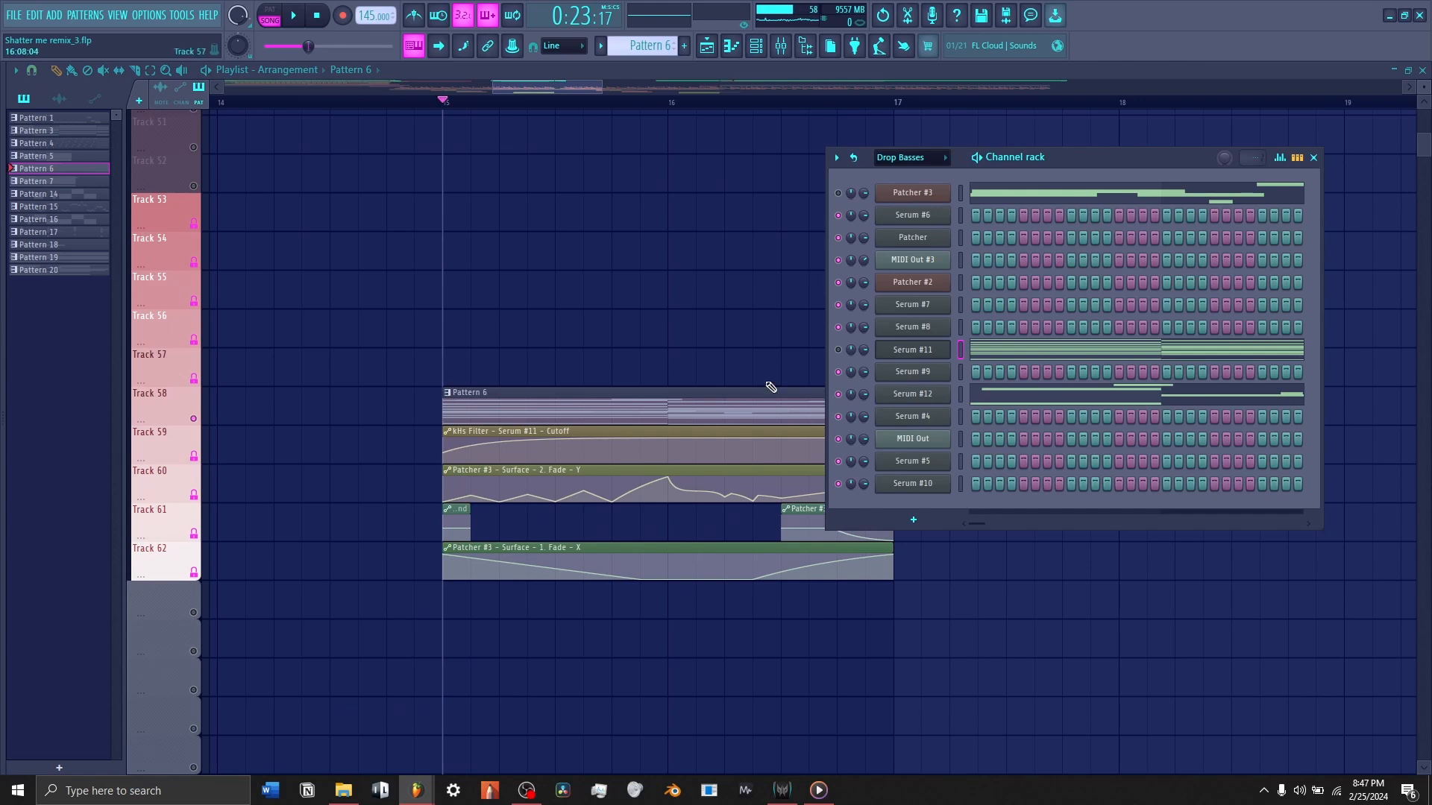
- Review Serum #12's Pattern 6 notes in the piano roll during playback, and open its synth settings
{"action": "key", "text": "space"}
{"action": "double_click", "coordinate": [762, 393]}
{"action": "scroll", "coordinate": [700, 261], "scroll_direction": "up", "scroll_amount": 4}
{"action": "scroll", "coordinate": [422, 203], "scroll_direction": "down", "scroll_amount": 1}
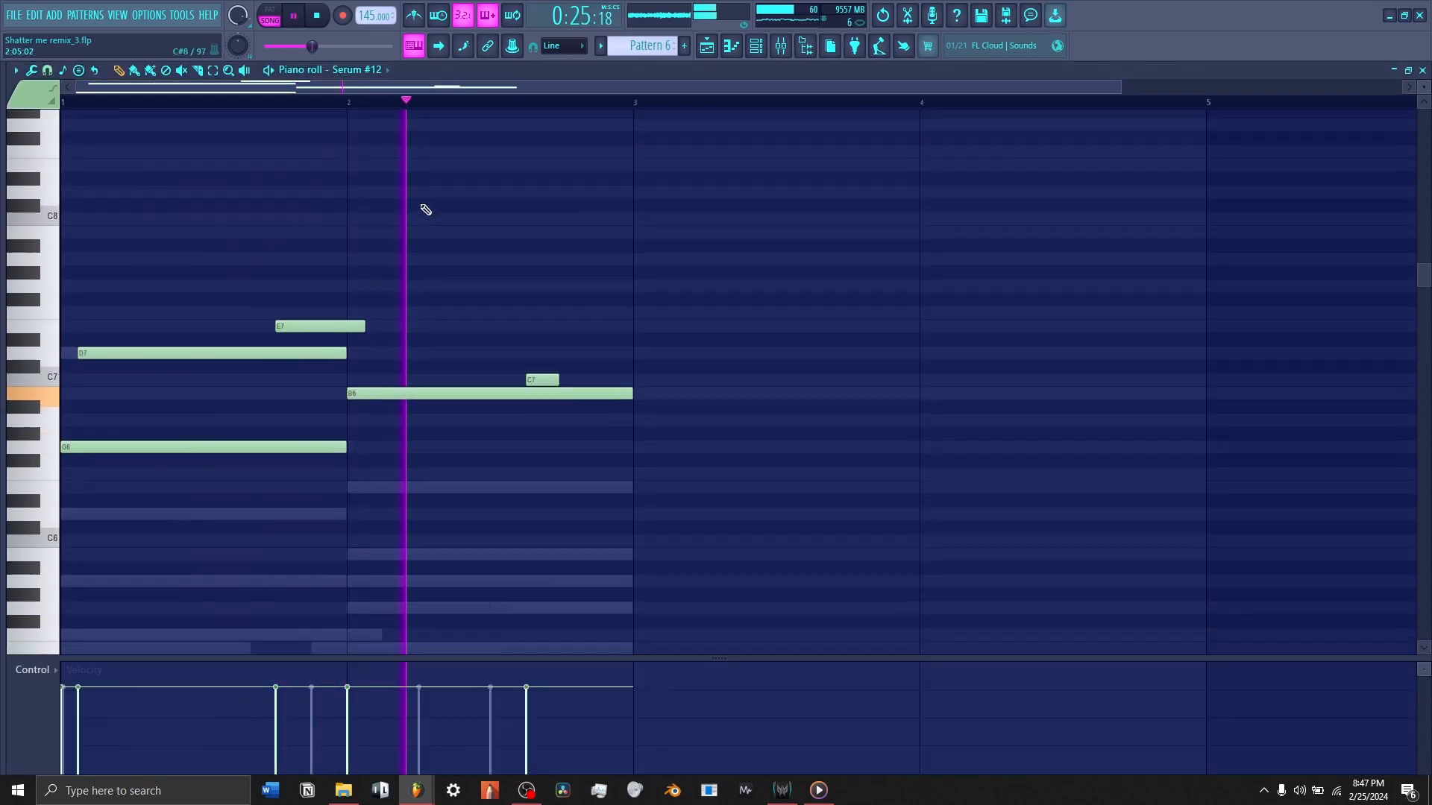
{"action": "key", "text": "space"}
{"action": "key", "text": "F6"}
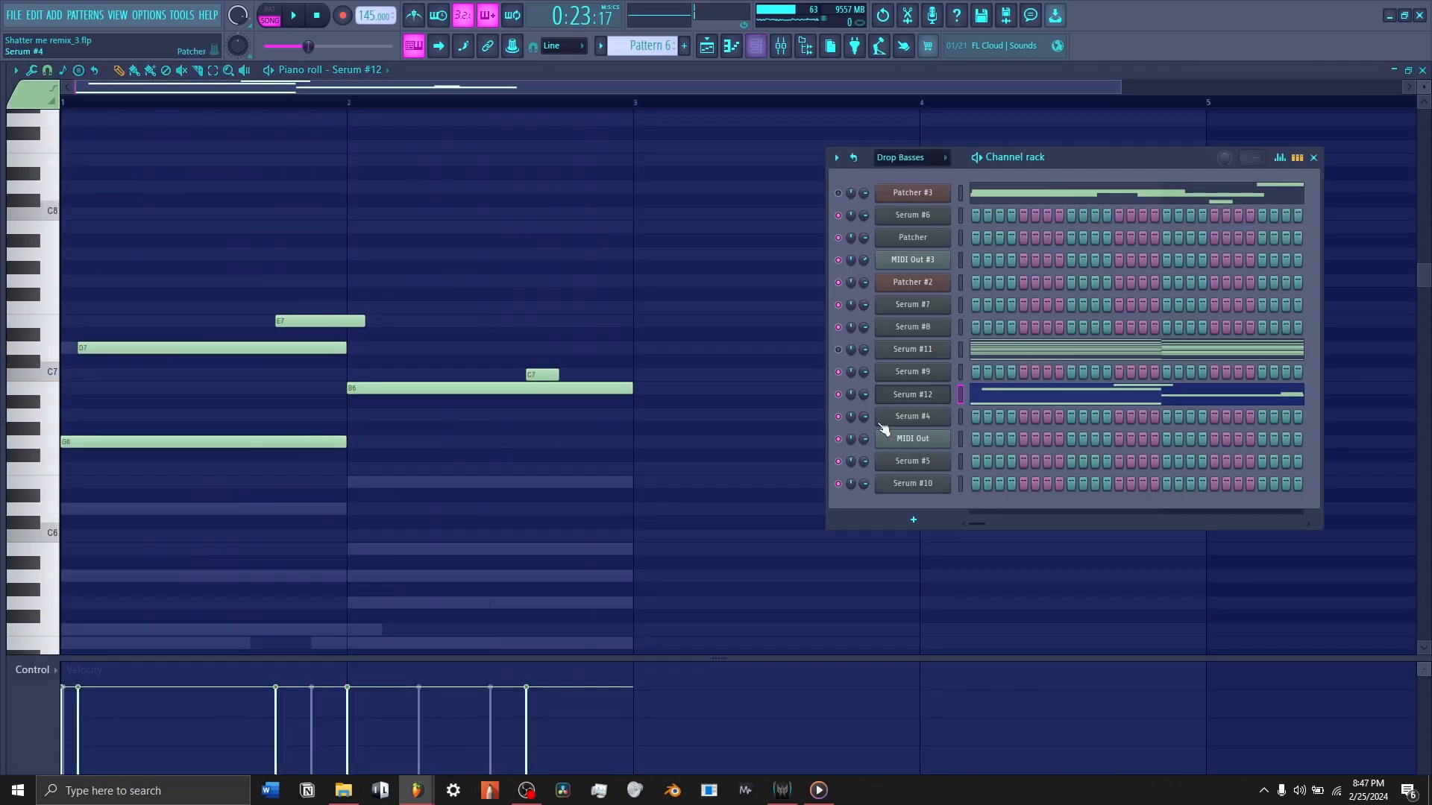
{"action": "left_click", "coordinate": [913, 394]}
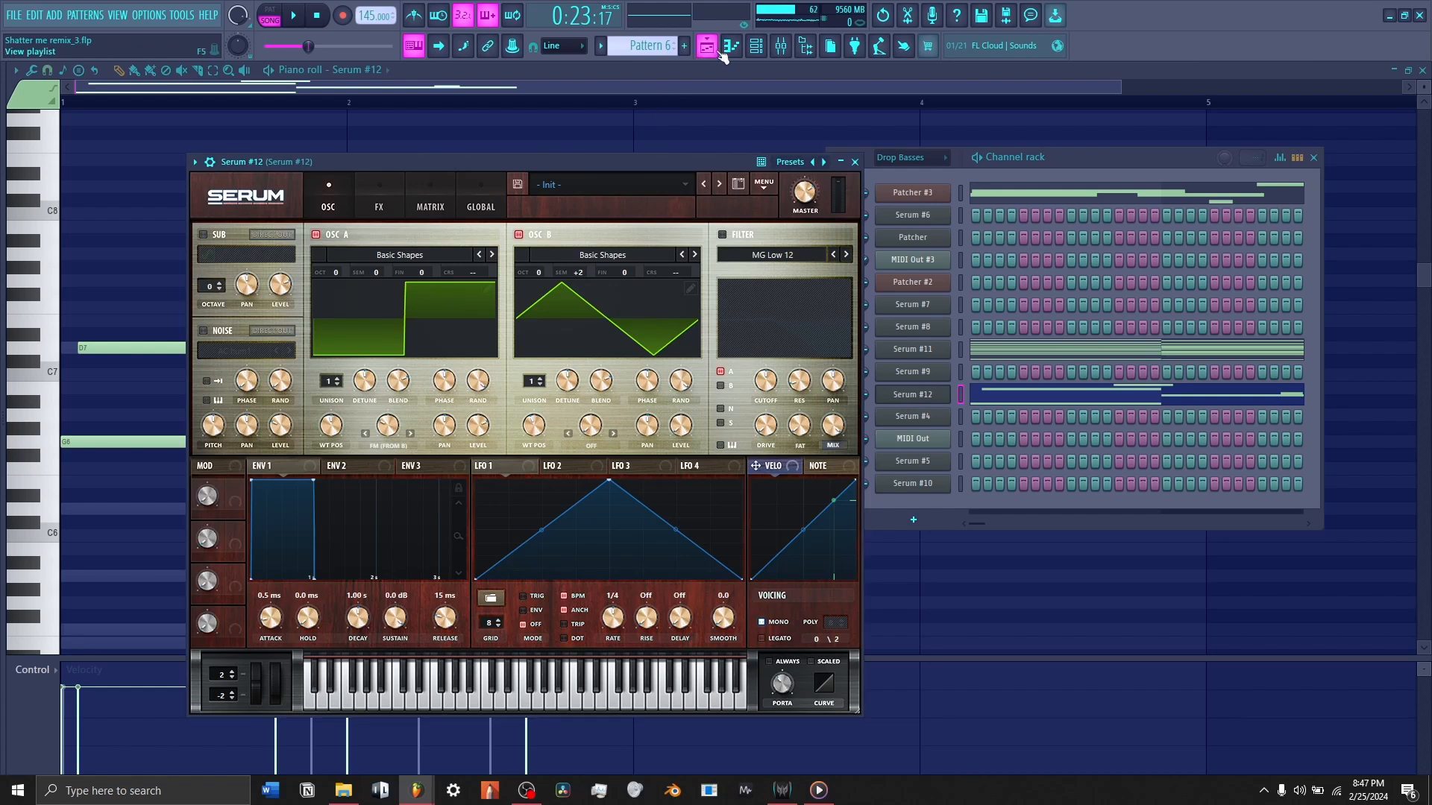
- Return to the playlist and review Serum #12's notes in Pattern 7 while playing from bar 23
{"action": "key", "text": "F5"}
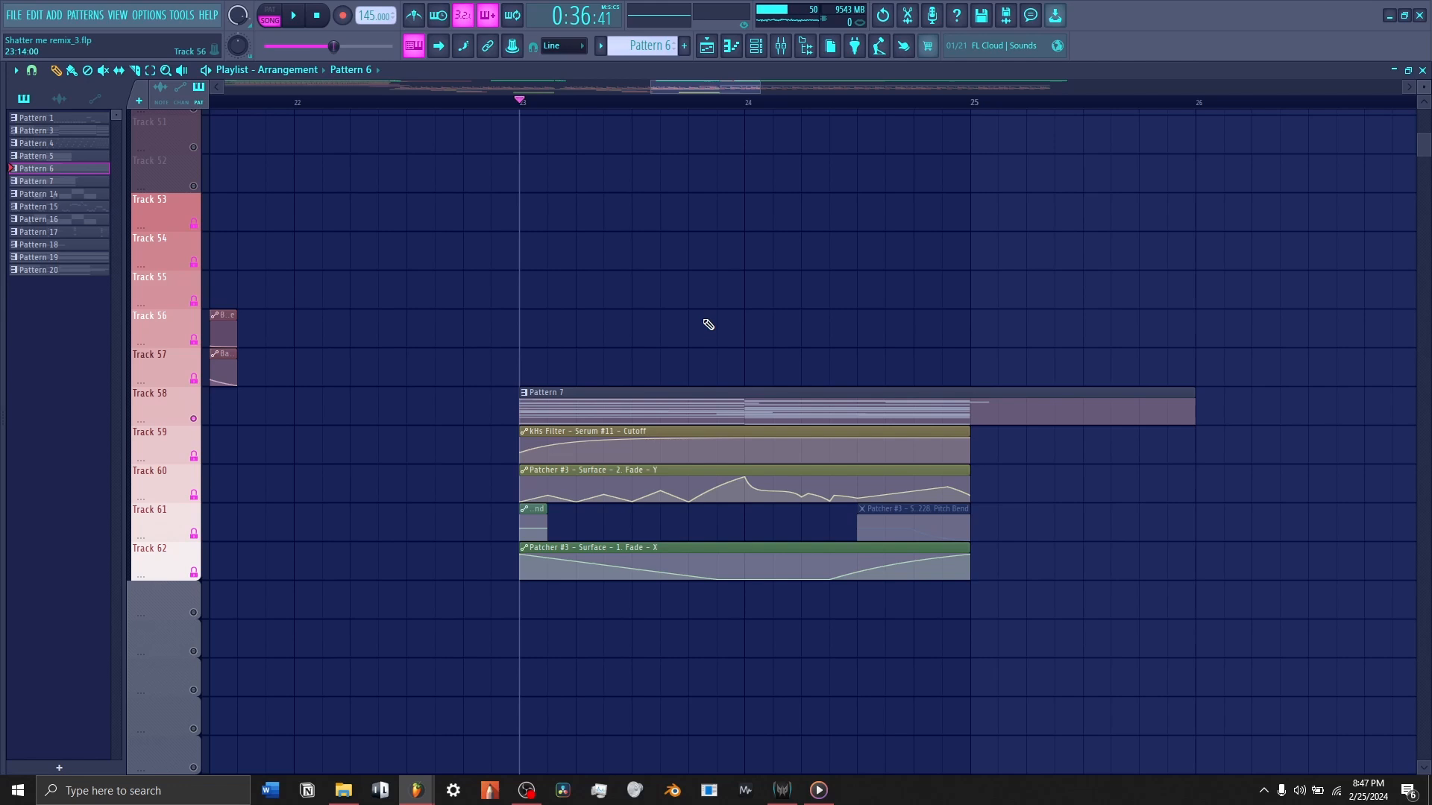
{"action": "key", "text": "F7"}
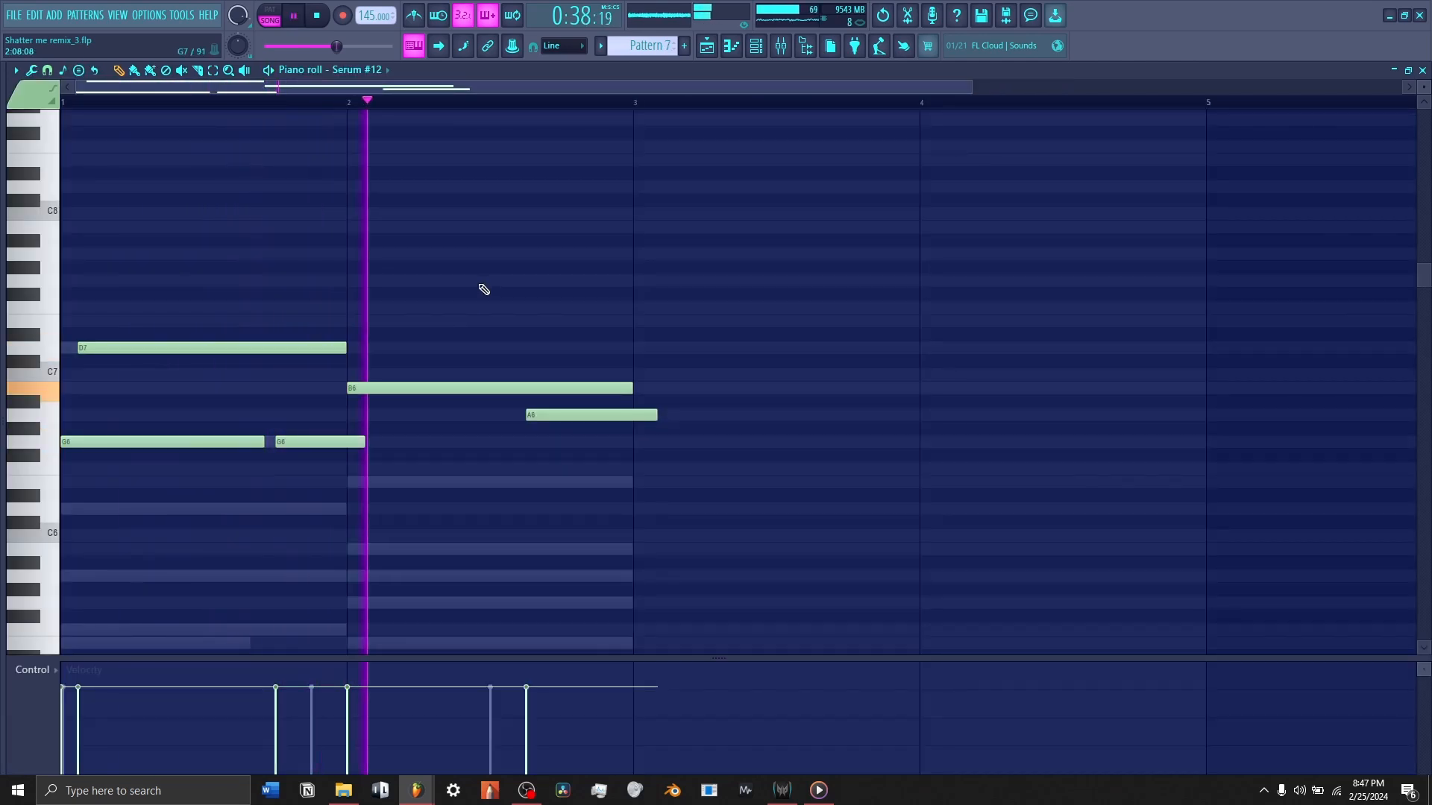
{"action": "key", "text": "F5"}
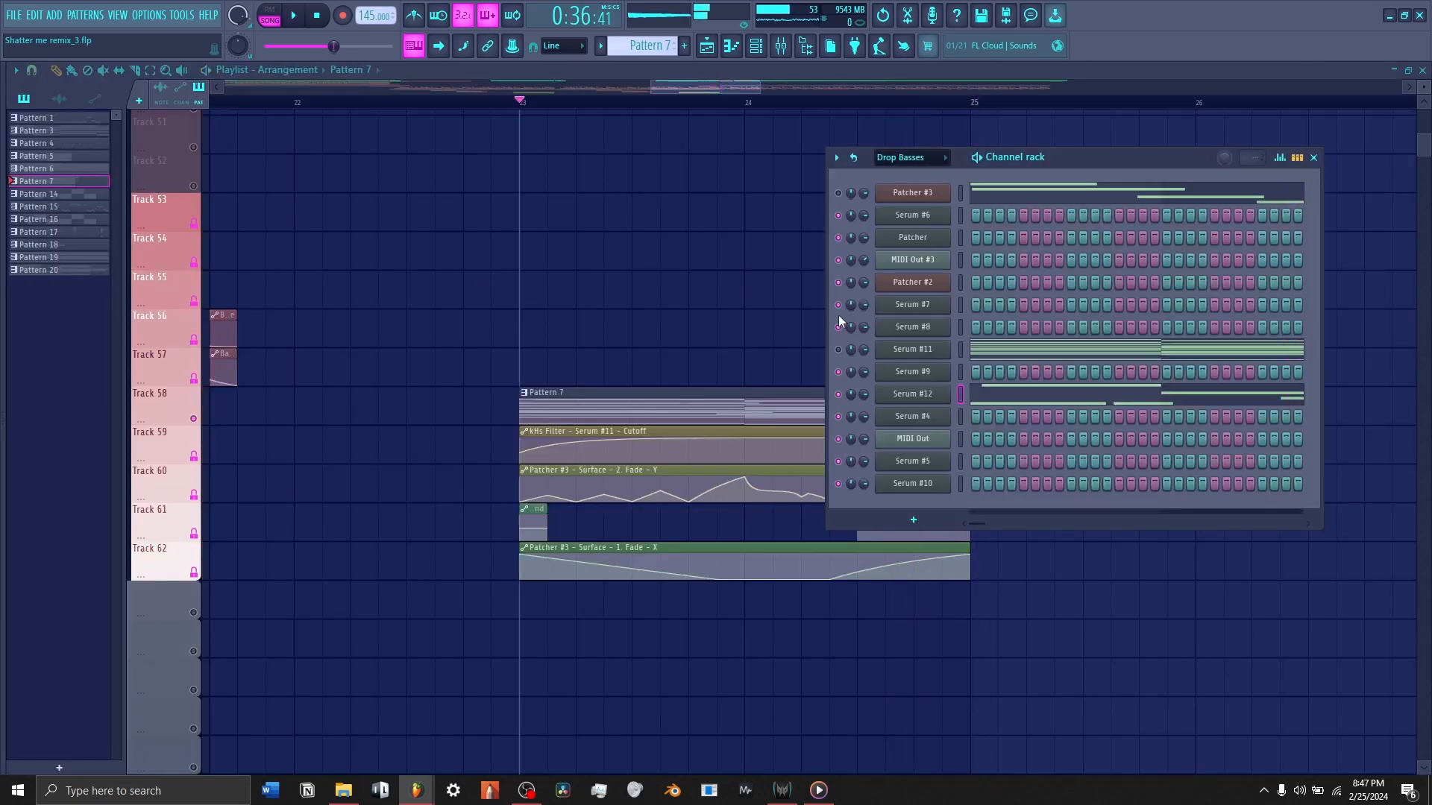
{"action": "left_click_drag", "start_coordinate": [991, 154], "coordinate": [1129, 150]}
{"action": "key", "text": "space"}
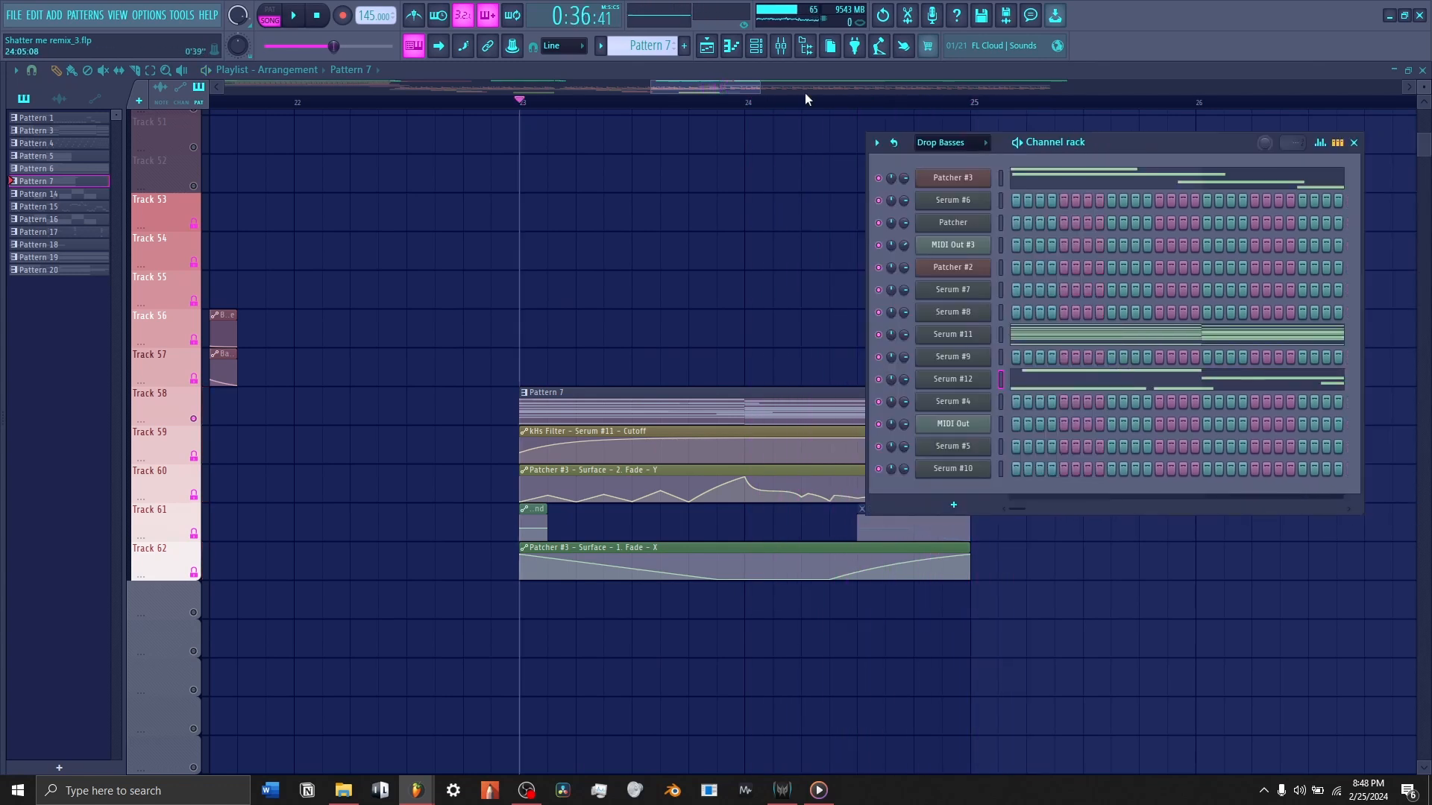
- Play the Pattern 7 section with the mixer shown and inspect soothe2 on the Insert 38 track
{"action": "left_click", "coordinate": [756, 46]}
{"action": "left_click", "coordinate": [781, 47]}
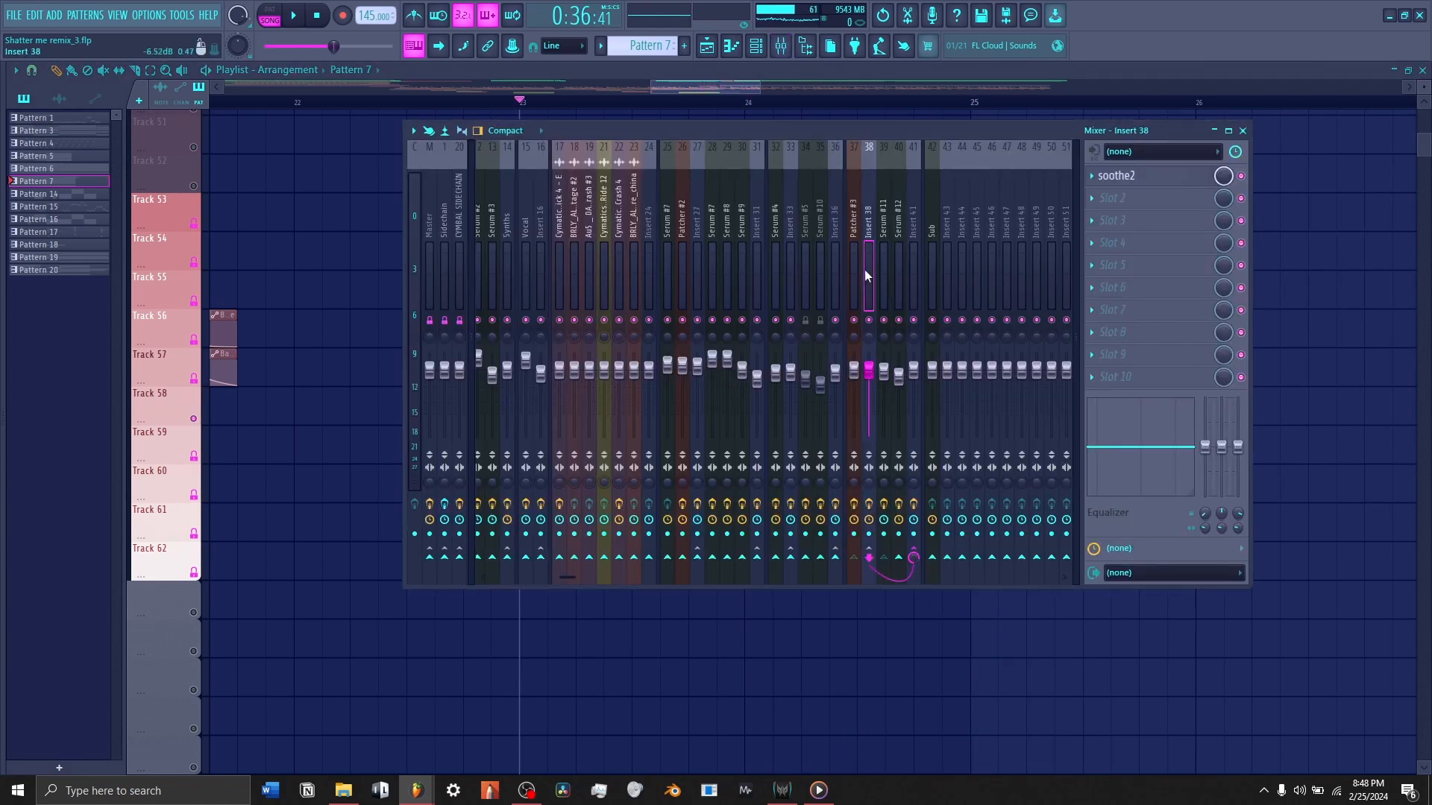
{"action": "key", "text": "Right"}
{"action": "key", "text": "space"}
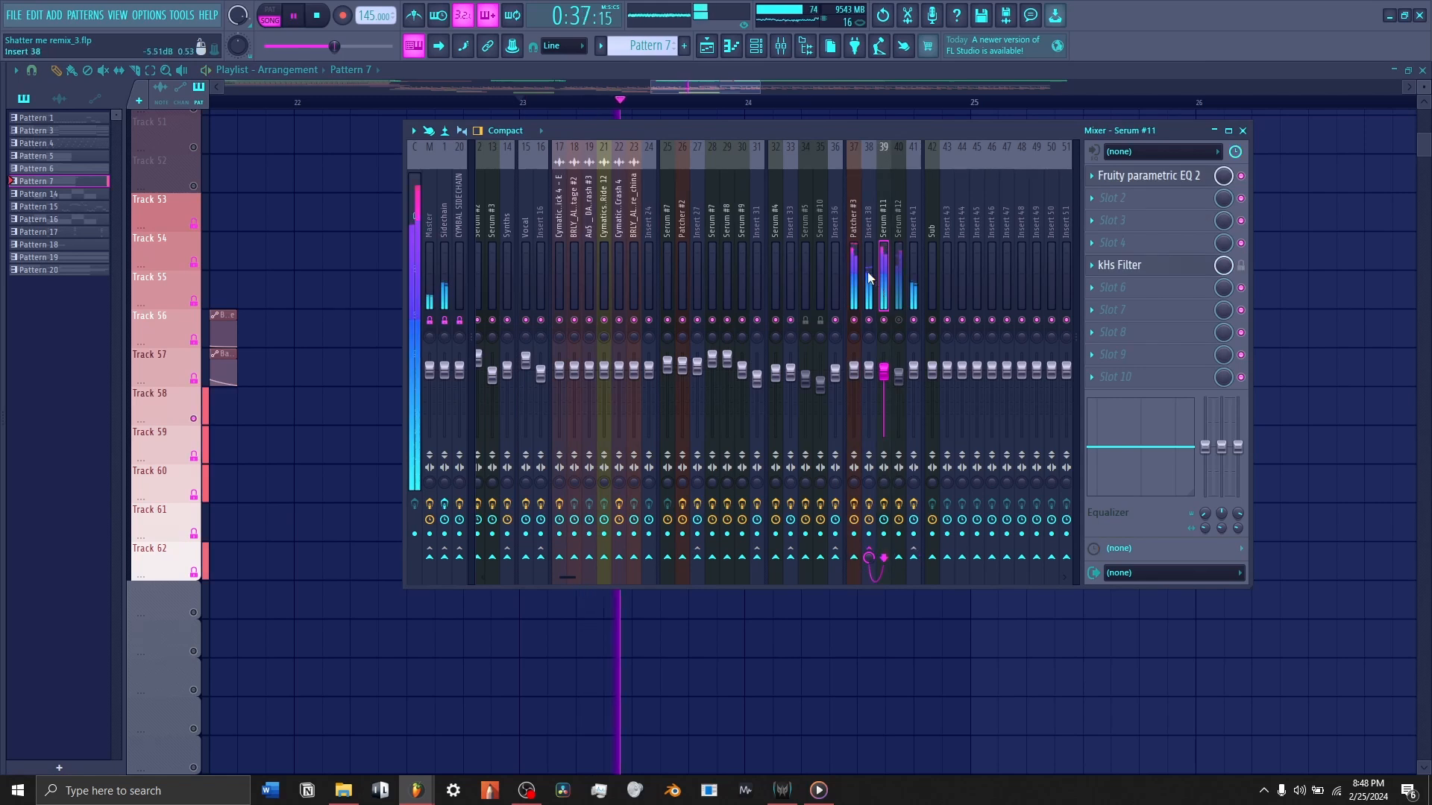
{"action": "left_click", "coordinate": [869, 278]}
{"action": "left_click", "coordinate": [1187, 177]}
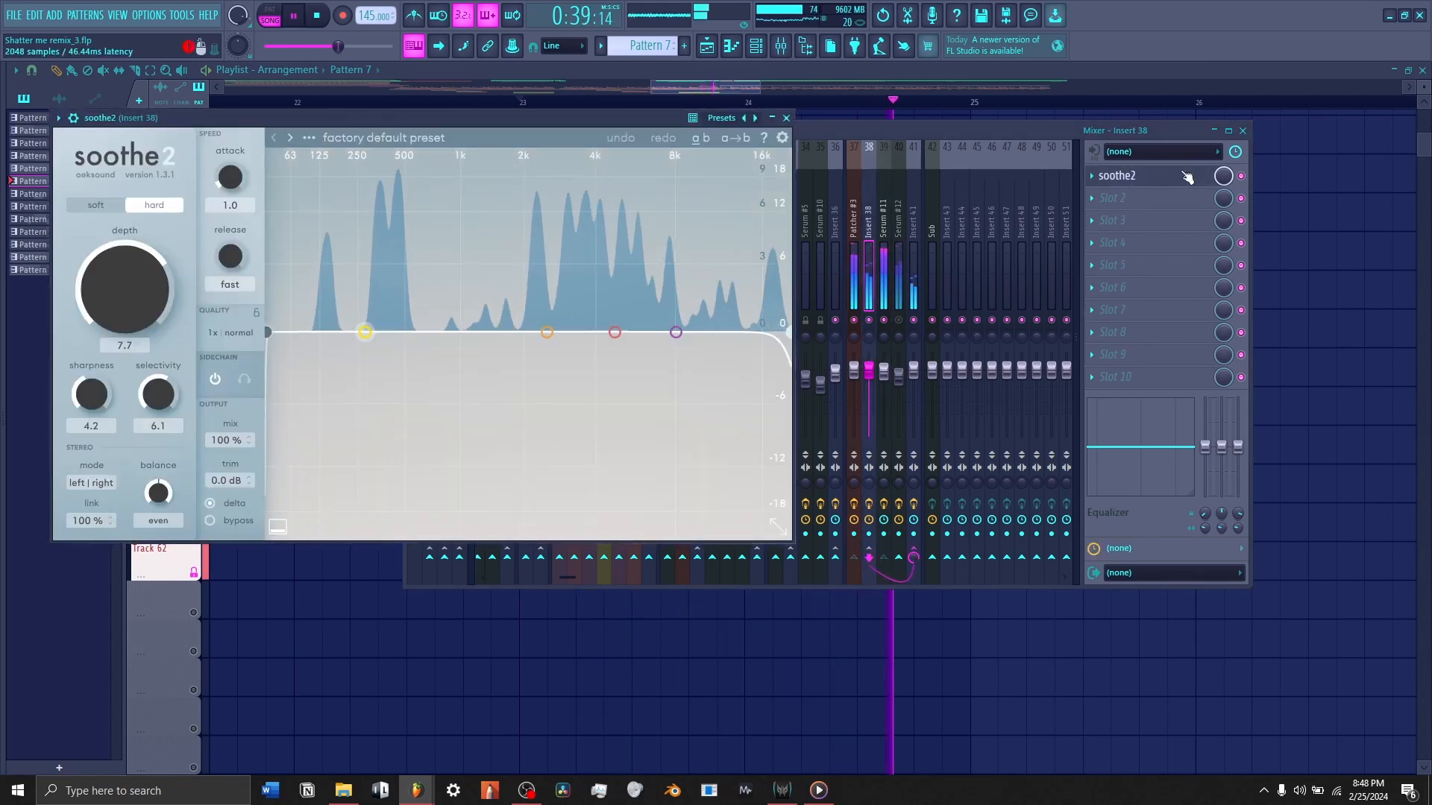
- Close soothe2, stop playback, and select the Serum #12 mixer track to view its effects
{"action": "left_click", "coordinate": [1187, 176]}
{"action": "key", "text": "space"}
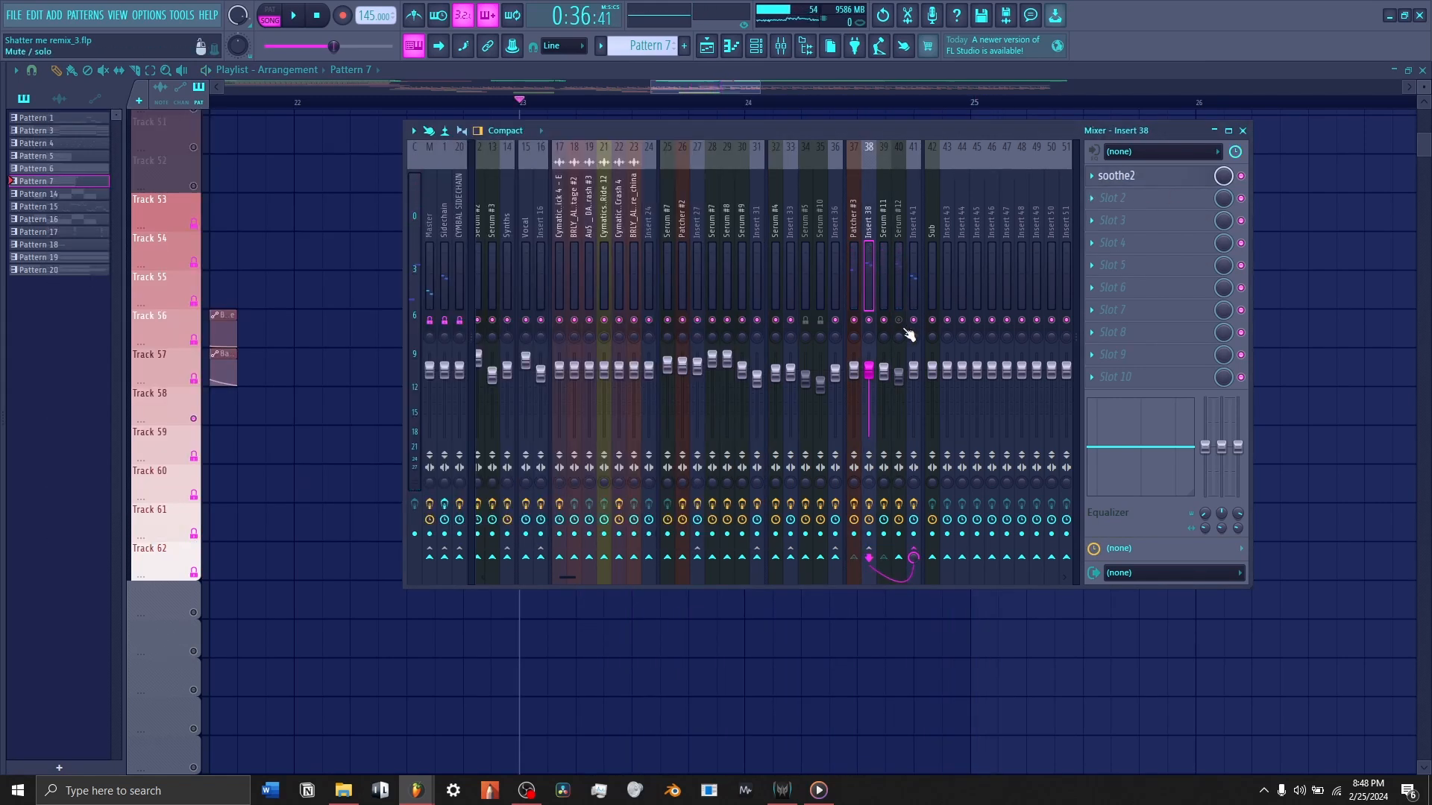
{"action": "left_click", "coordinate": [896, 284]}
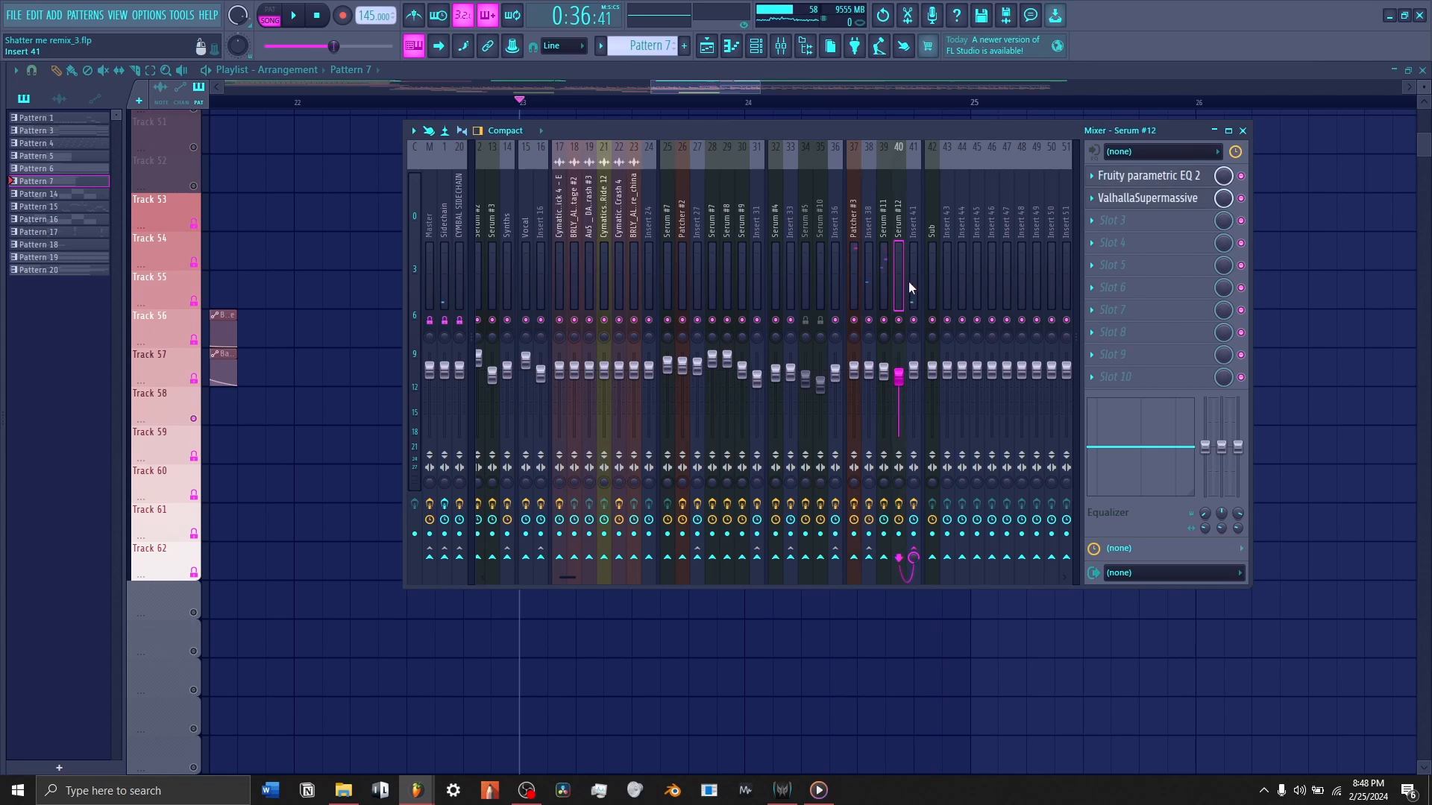
- Hide the mixer and play the Pattern 7 section from bar 23 to hear its combined sound, then stop
{"action": "key", "text": "F9"}
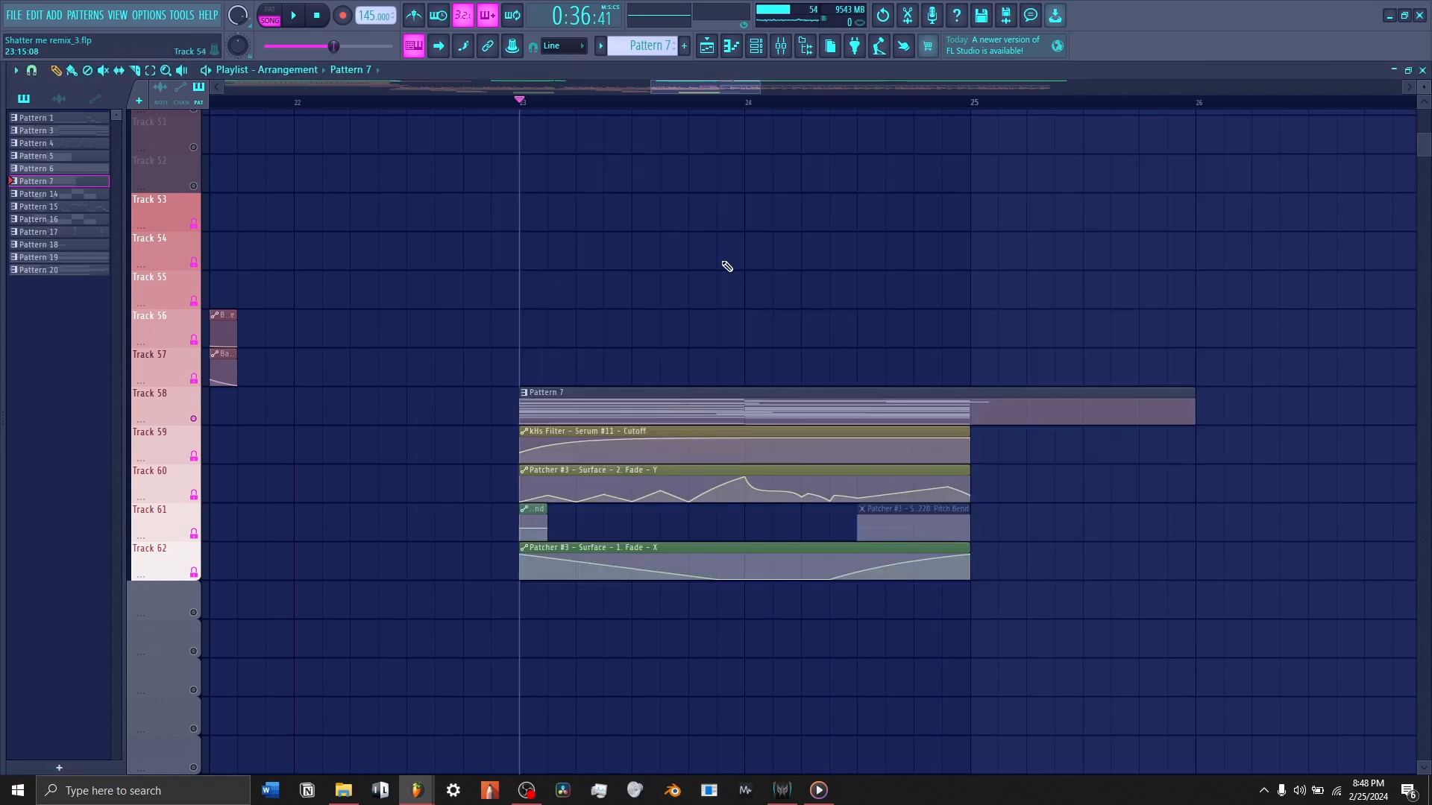
{"action": "key", "text": "space"}
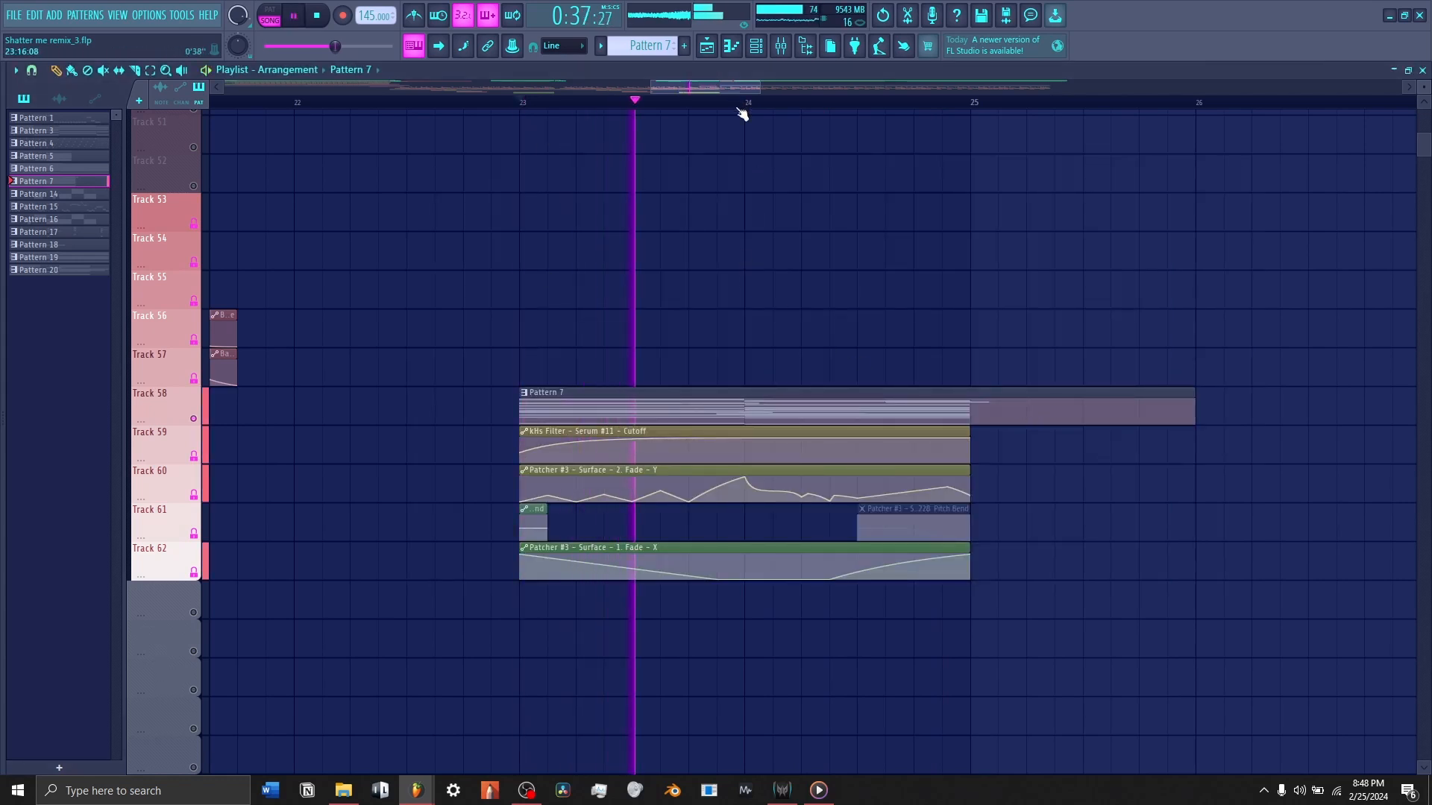
{"action": "key", "text": "space"}
- Clear the solo so all playlist tracks are unmuted, and collapse the Drop Basses group
{"action": "scroll", "coordinate": [342, 406], "scroll_direction": "down", "scroll_amount": 5, "text": "ctrl"}
{"action": "scroll", "coordinate": [342, 406], "scroll_direction": "up", "scroll_amount": 3}
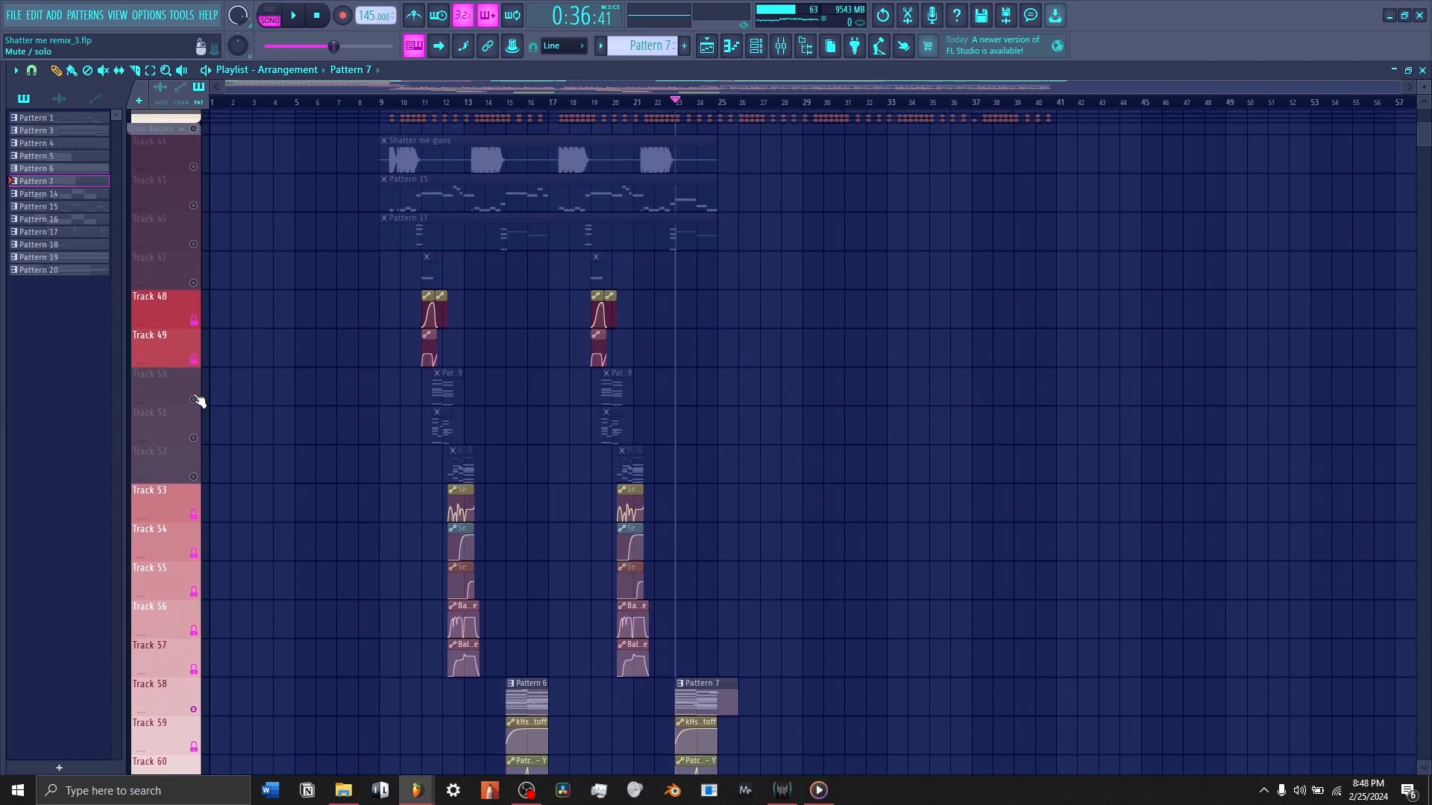
{"action": "right_click", "coordinate": [193, 401]}
{"action": "right_click", "coordinate": [193, 400]}
{"action": "scroll", "coordinate": [278, 444], "scroll_direction": "up", "scroll_amount": 2}
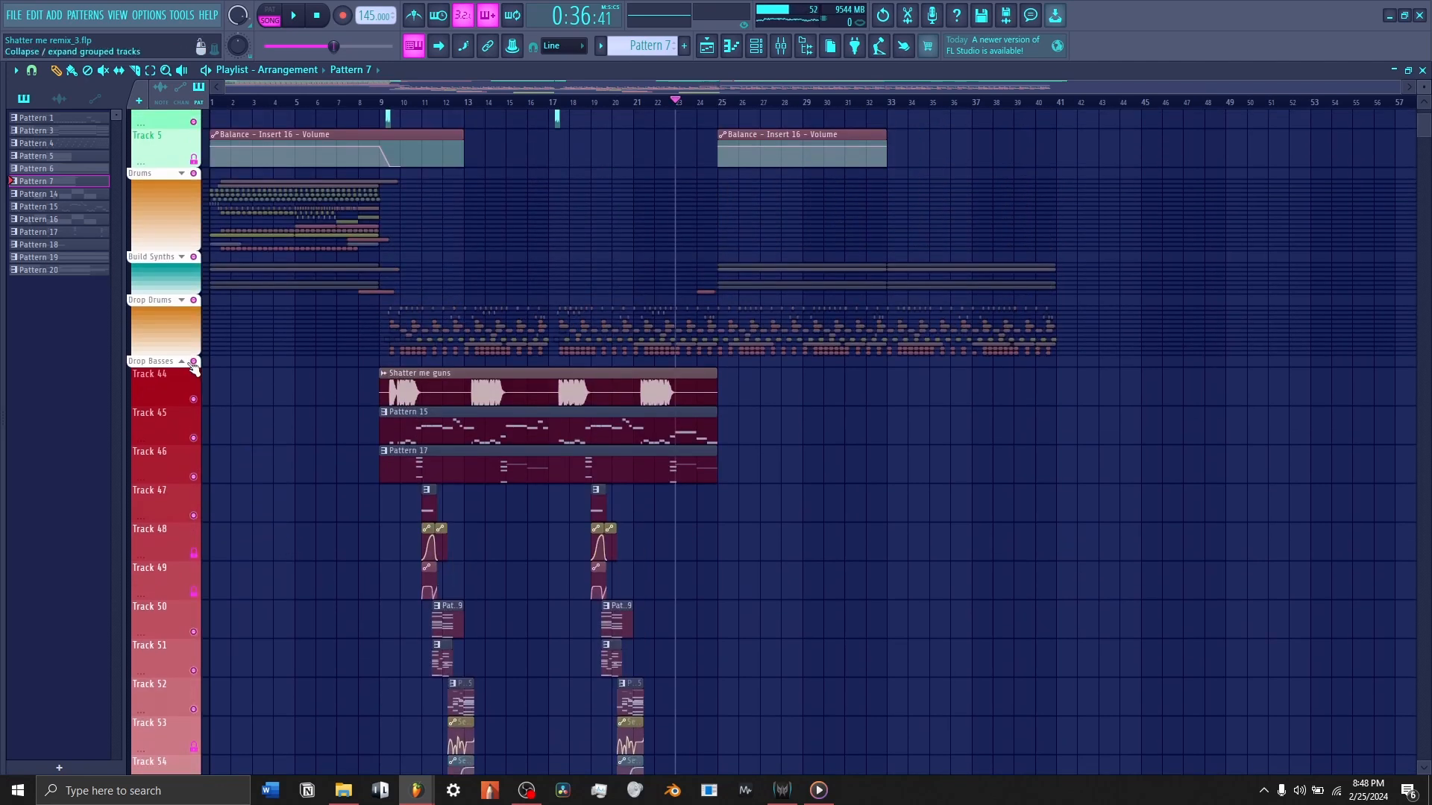
{"action": "left_click", "coordinate": [182, 360]}
{"action": "scroll", "coordinate": [194, 351], "scroll_direction": "up", "scroll_amount": 1}
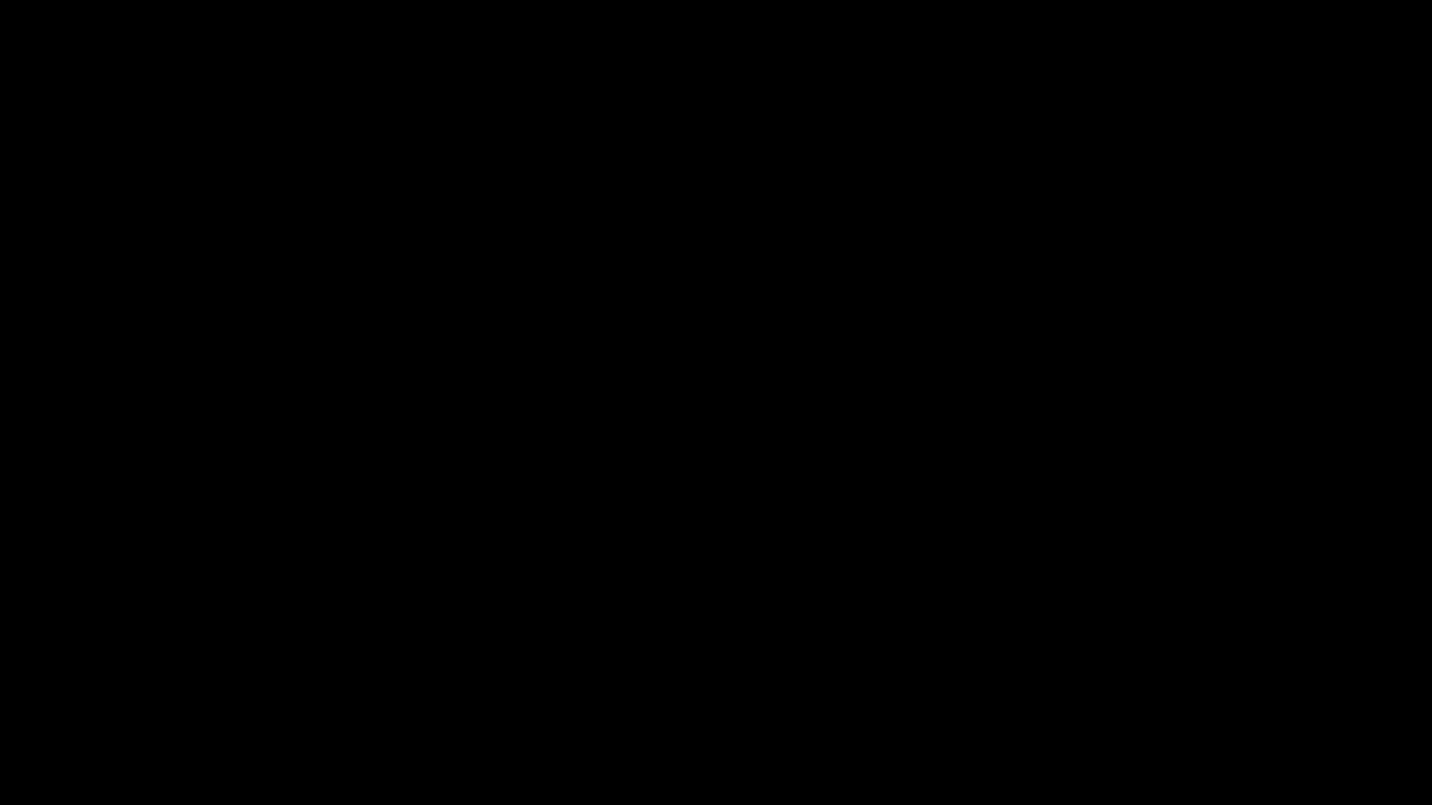